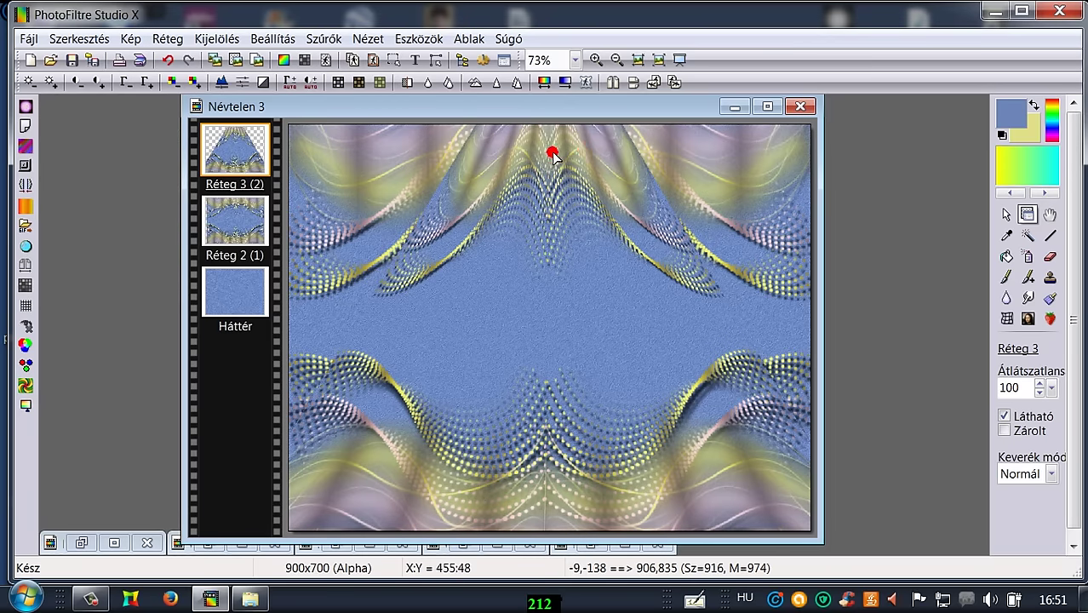
- Merge Réteg 3 into the layer below it and apply the moderate emboss filter (Mérsékelt domborítás) to the merged layer
{"action": "right_click", "coordinate": [219, 152]}
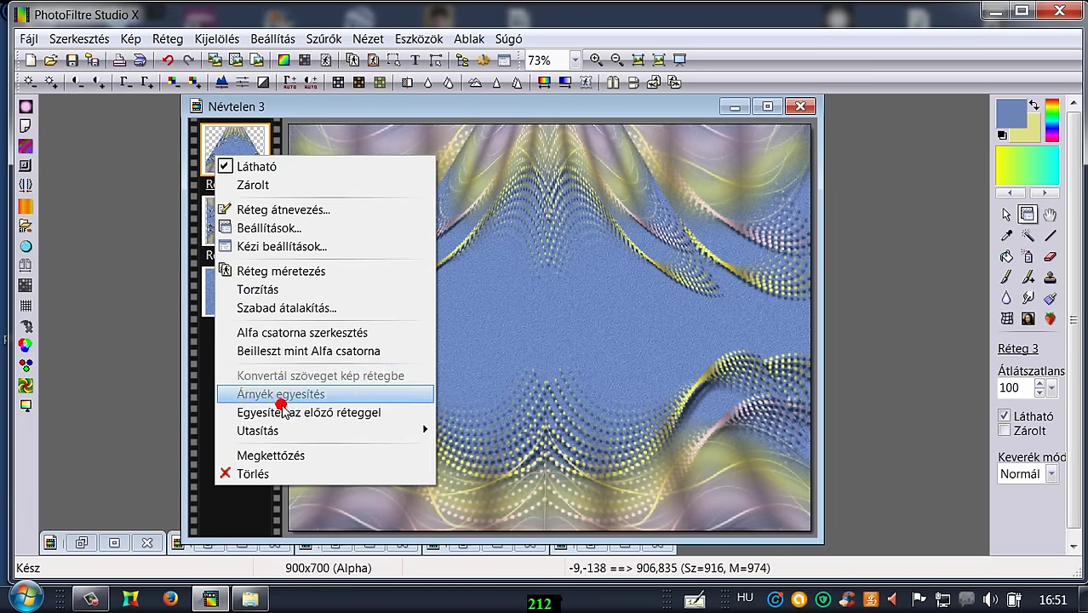
{"action": "left_click", "coordinate": [281, 412]}
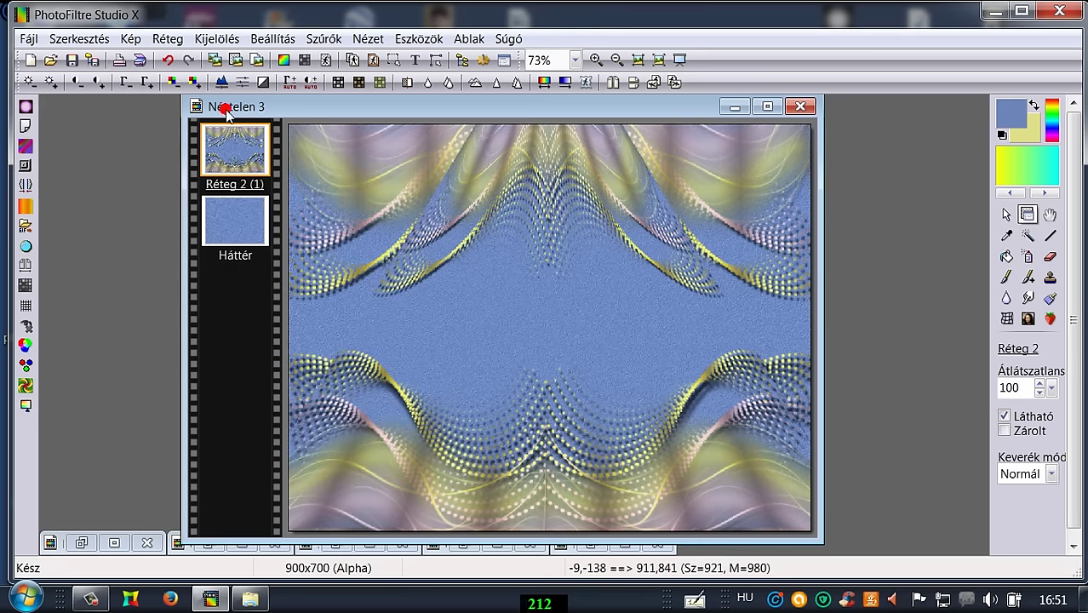
{"action": "left_click", "coordinate": [325, 41]}
{"action": "left_click", "coordinate": [349, 159]}
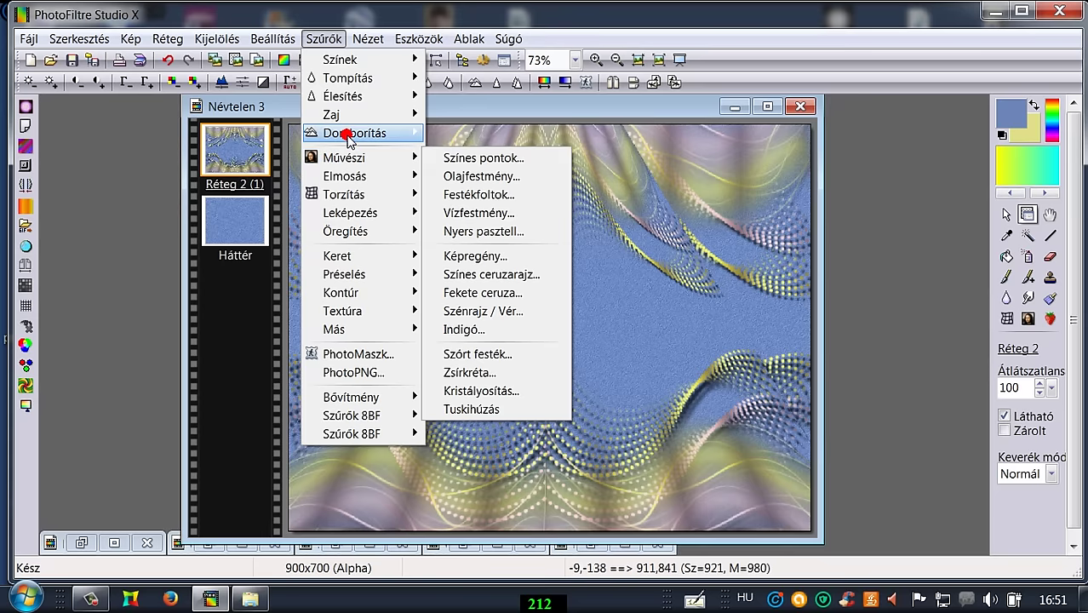
{"action": "mouse_move", "coordinate": [393, 135]}
{"action": "left_click", "coordinate": [449, 137]}
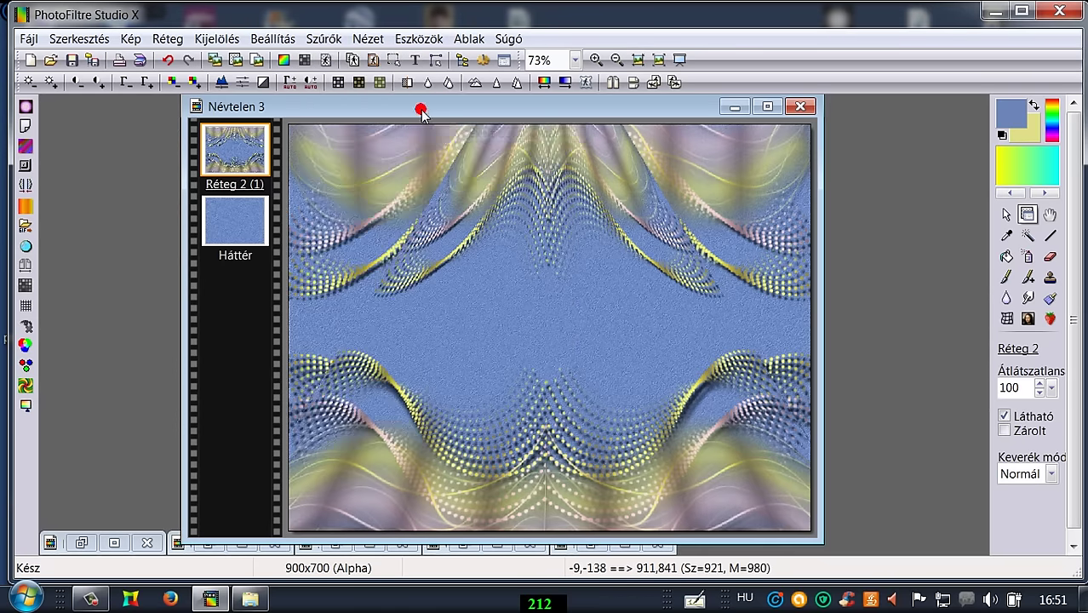
{"action": "left_click", "coordinate": [324, 39]}
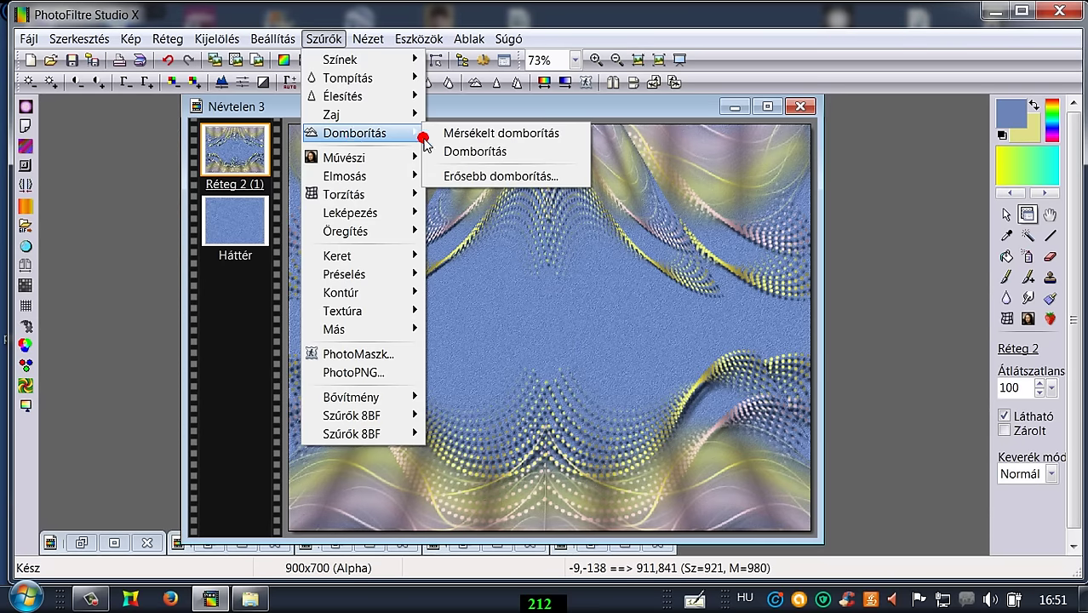
{"action": "left_click", "coordinate": [446, 135]}
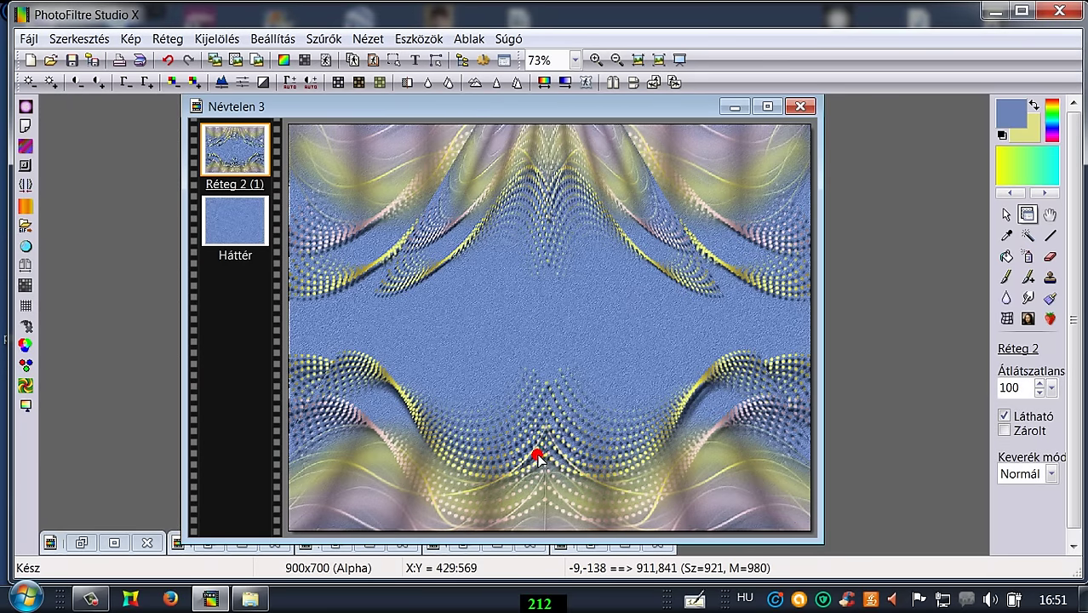
{"action": "left_click", "coordinate": [1005, 214]}
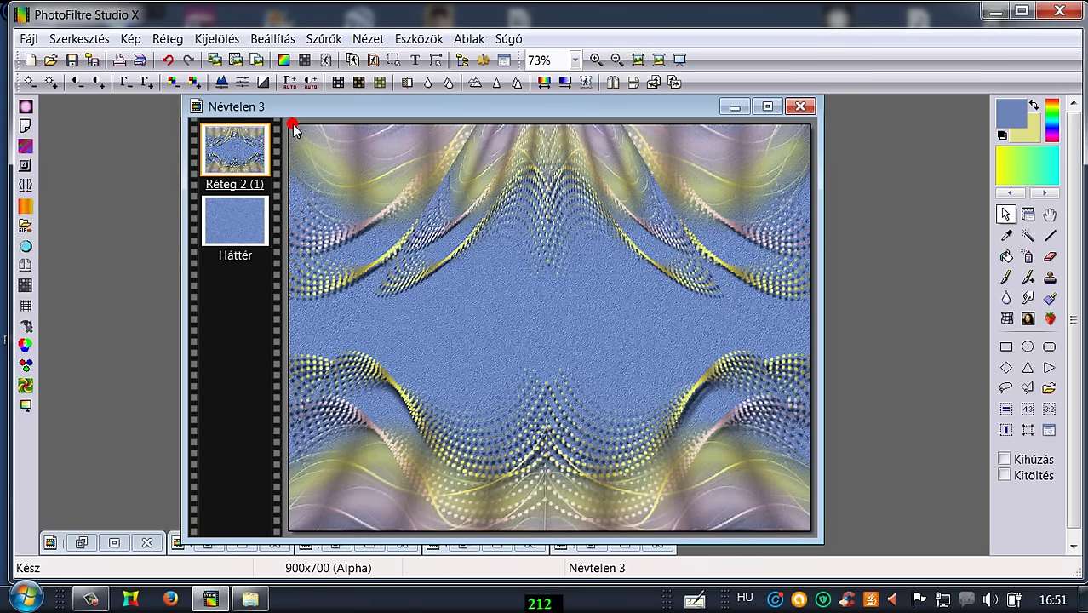
{"action": "left_click_drag", "start_coordinate": [289, 127], "coordinate": [814, 332]}
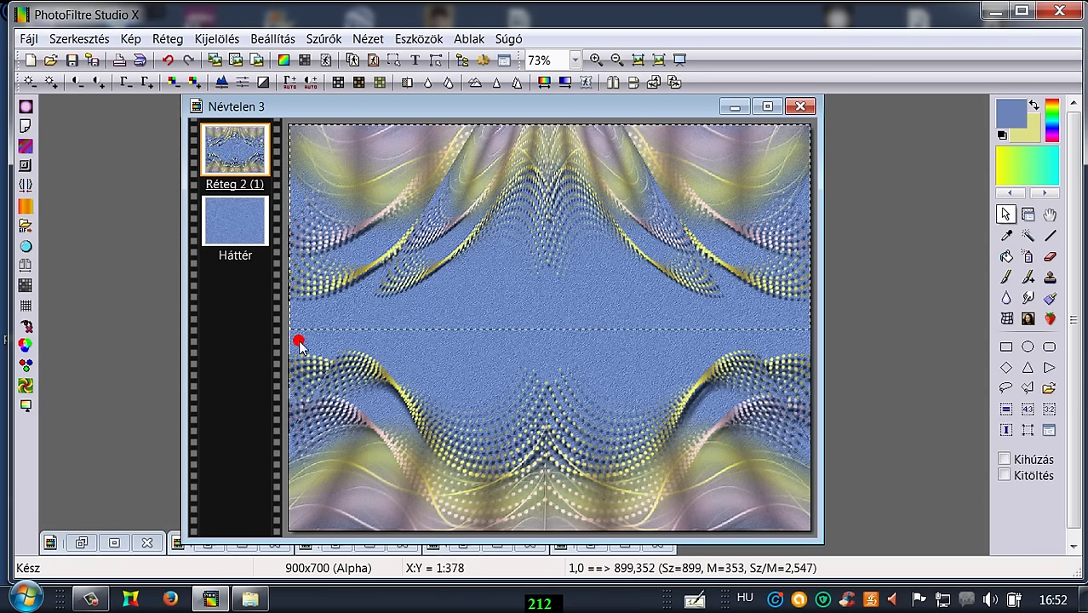
{"action": "left_click_drag", "start_coordinate": [310, 341], "coordinate": [343, 316]}
{"action": "left_click", "coordinate": [1028, 215]}
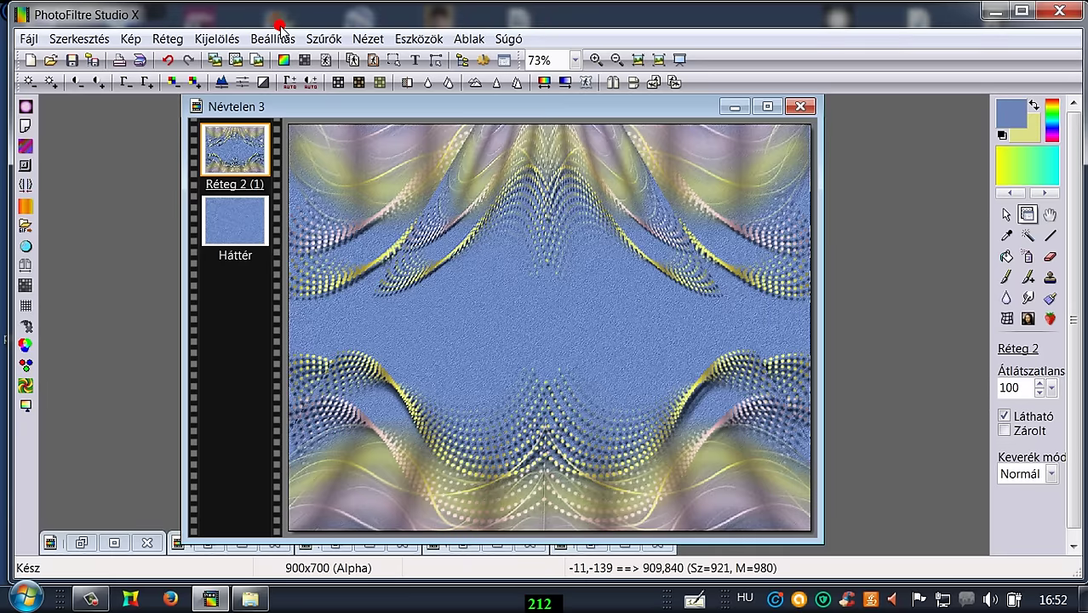
- Nudge the Réteg 2 layer up by about 4 pixels
{"action": "key", "text": "Right"}
{"action": "key", "text": "Right"}
{"action": "key", "text": "Up"}
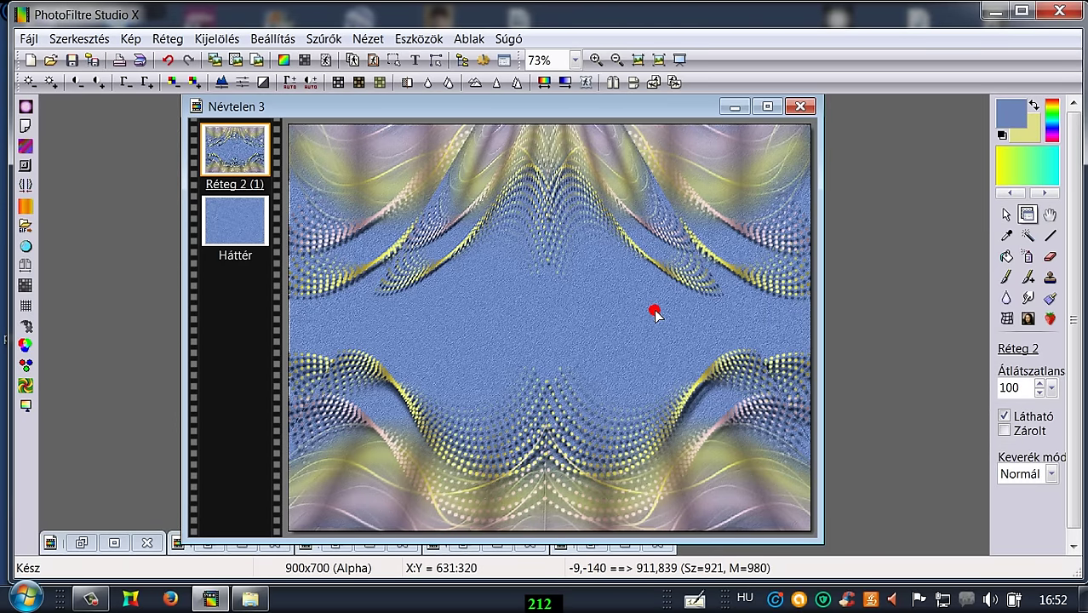
{"action": "key", "text": "Left"}
{"action": "key", "text": "Left"}
{"action": "key", "text": "Up"}
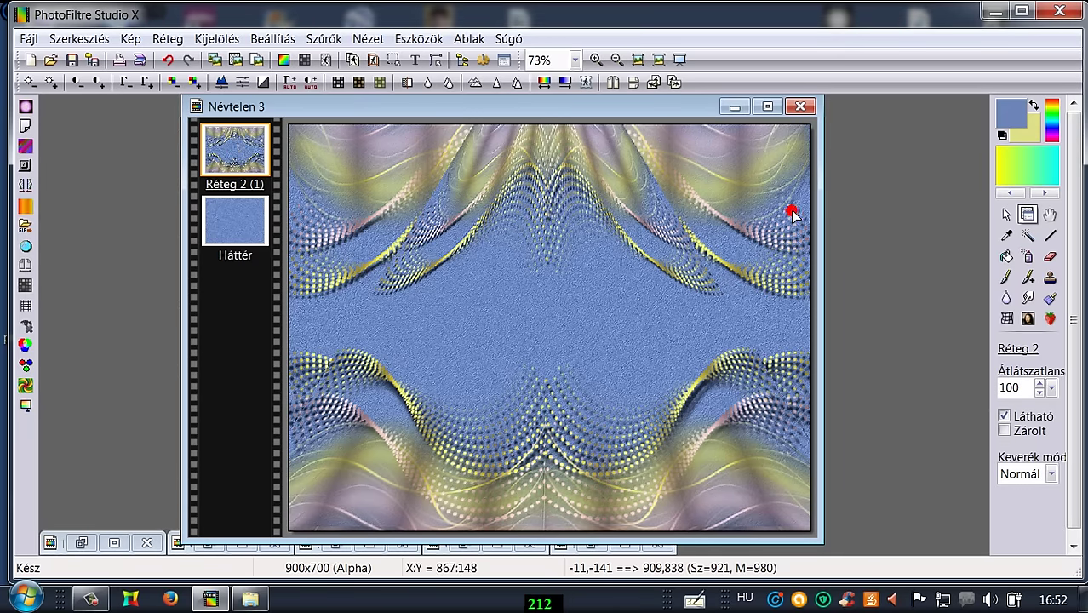
{"action": "left_click_drag", "start_coordinate": [792, 214], "coordinate": [794, 213]}
- Scale the Réteg 2 layer to 101% with a free transform
{"action": "right_click", "coordinate": [215, 151]}
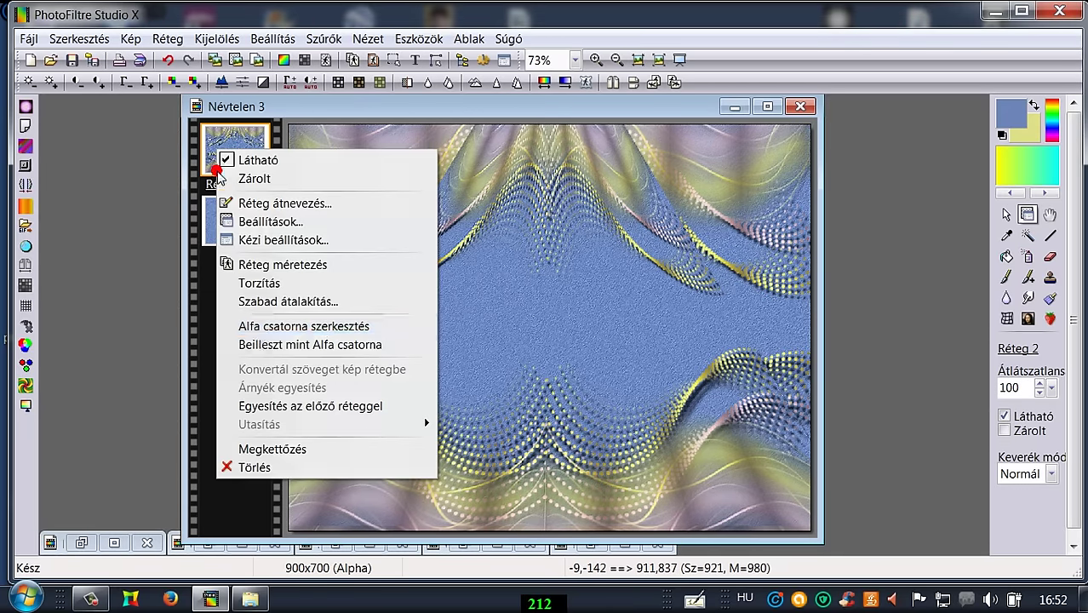
{"action": "left_click", "coordinate": [256, 302]}
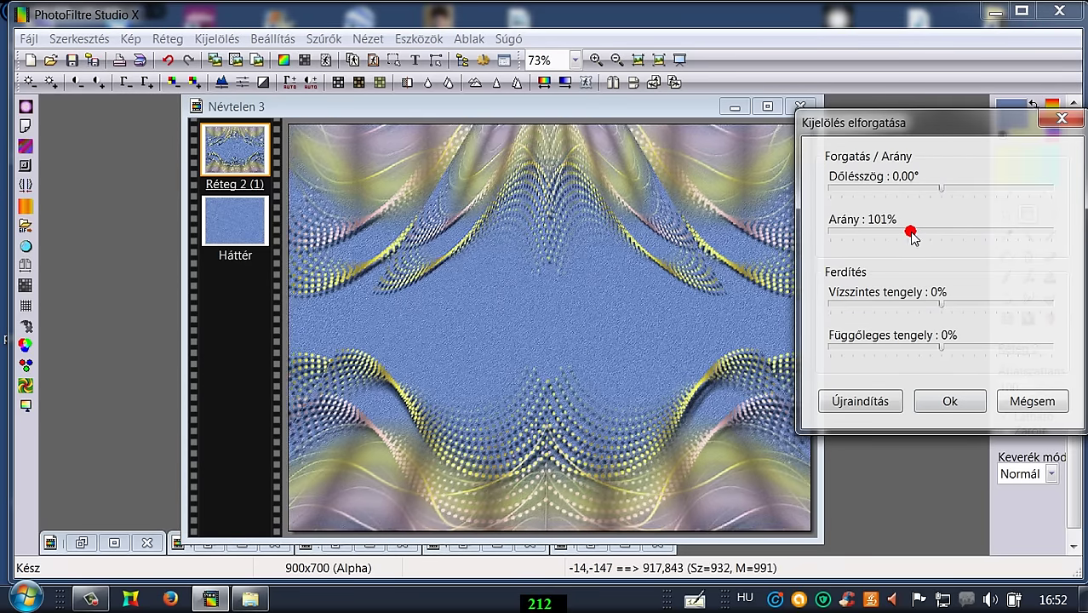
{"action": "left_click", "coordinate": [947, 406]}
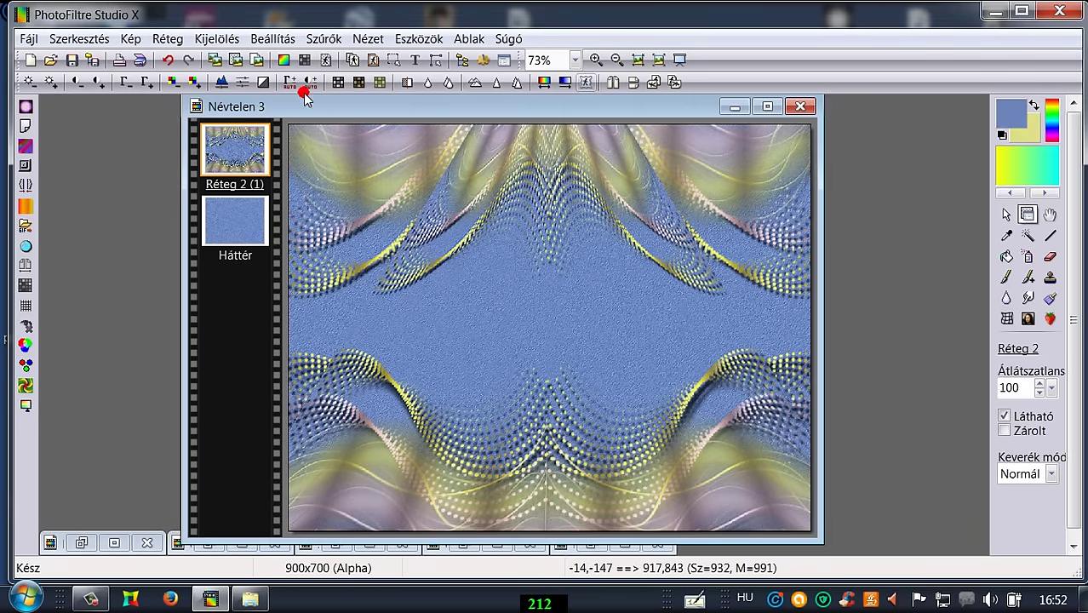
- Select the upper half of the image, about 896 by 346 pixels, and copy and paste it as a new layer
{"action": "left_click", "coordinate": [1007, 216]}
{"action": "left_click_drag", "start_coordinate": [288, 130], "coordinate": [809, 332]}
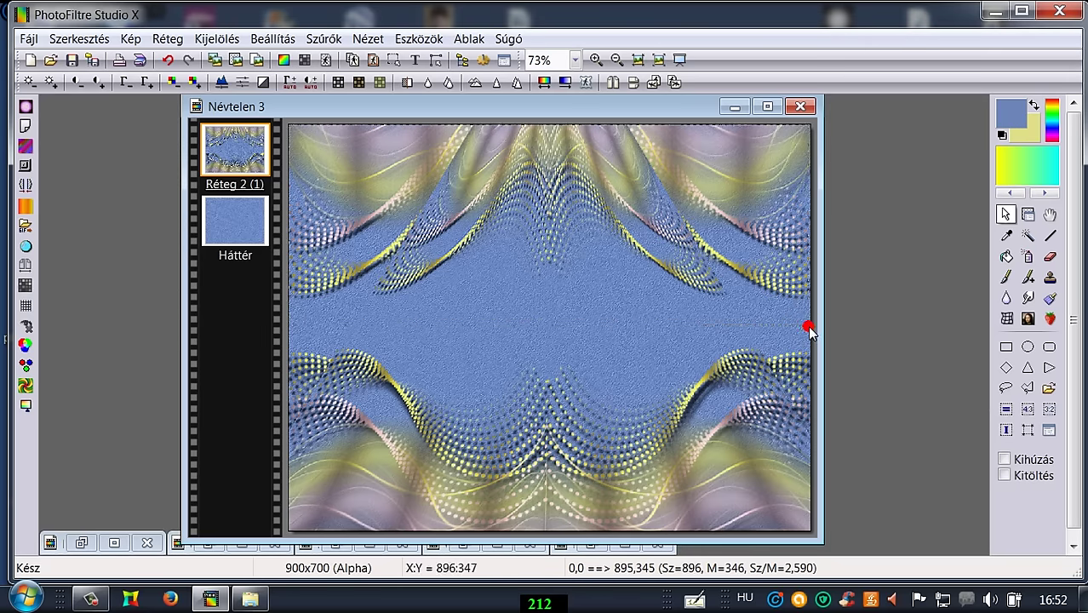
{"action": "right_click", "coordinate": [619, 179]}
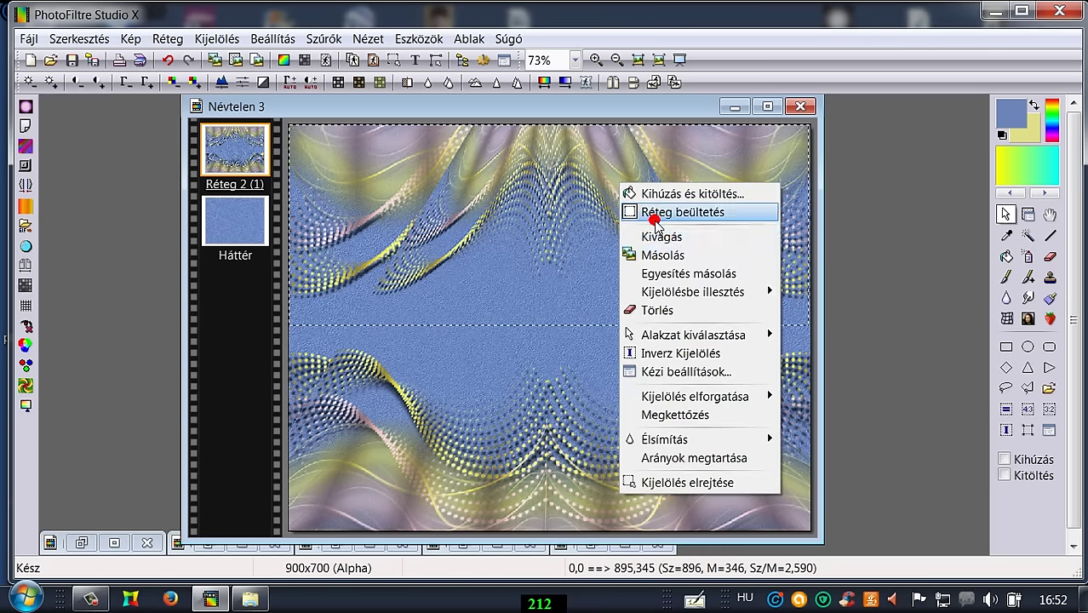
{"action": "left_click", "coordinate": [664, 255]}
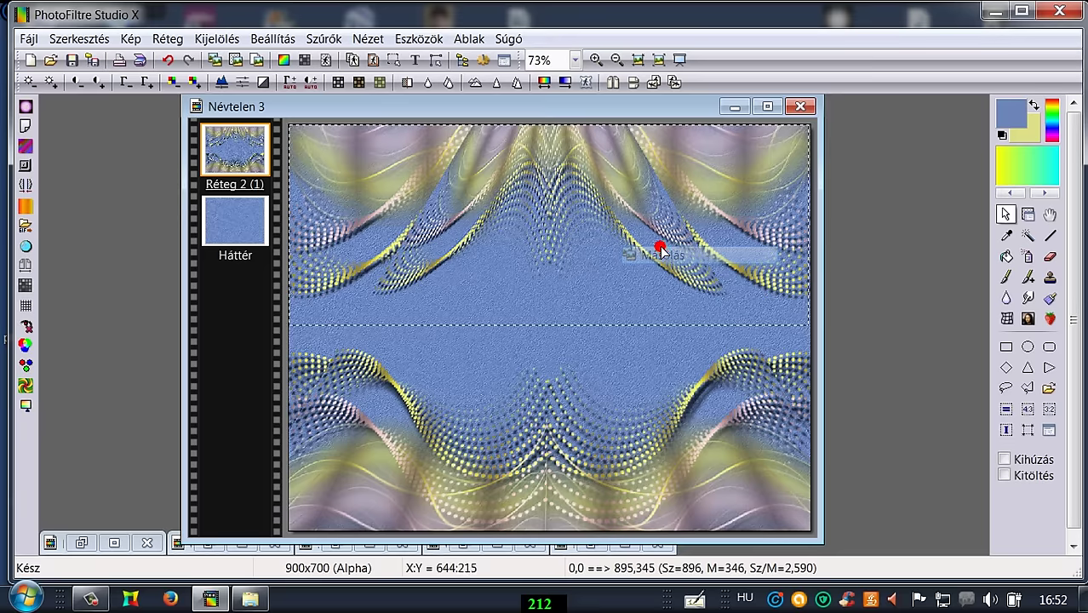
{"action": "left_click", "coordinate": [56, 43]}
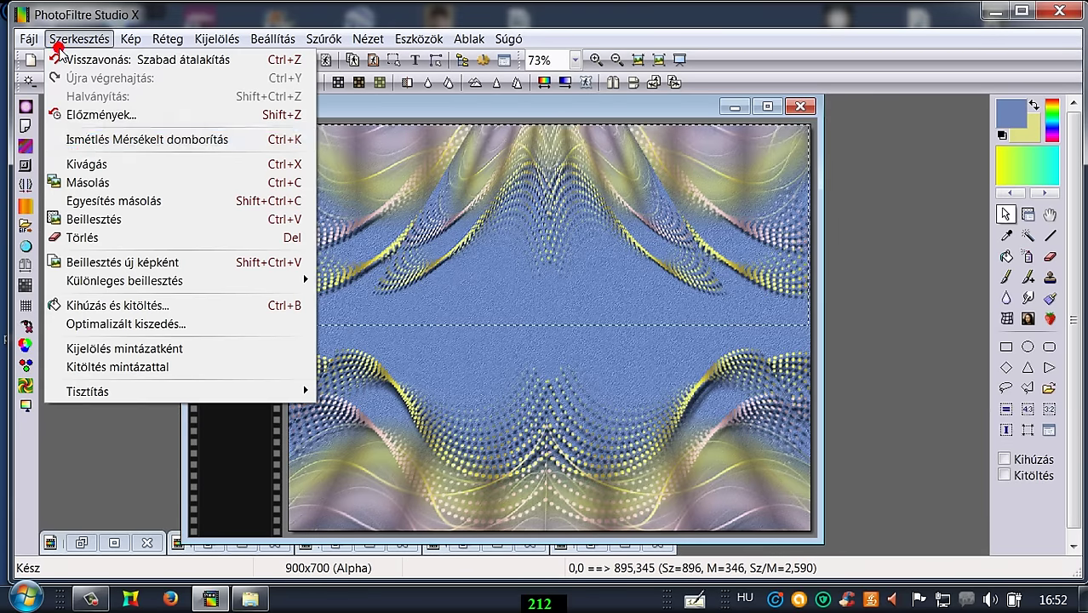
{"action": "left_click", "coordinate": [88, 218]}
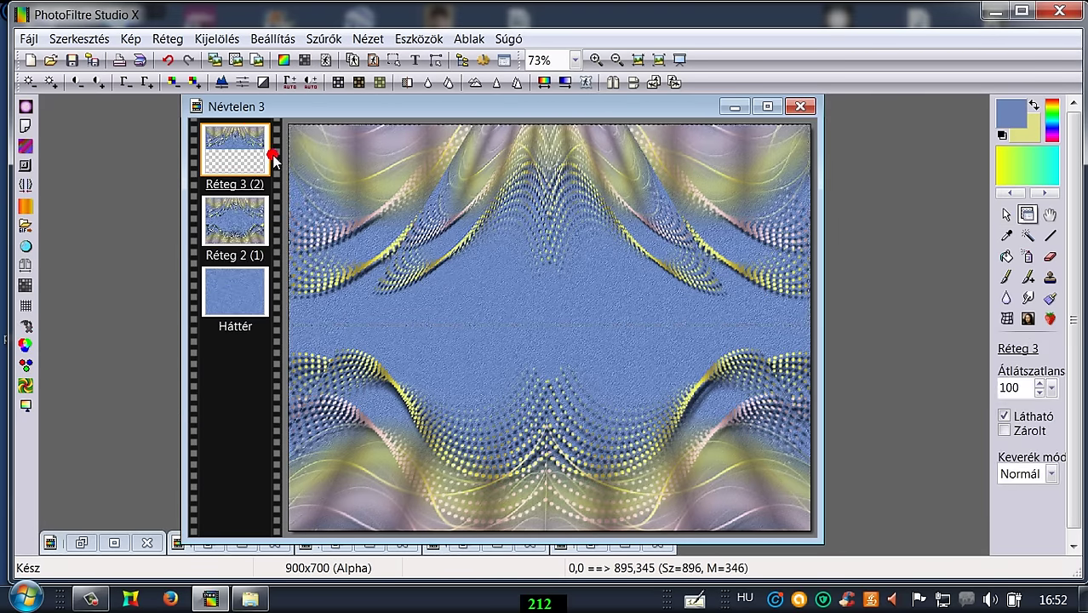
- Flip the pasted half vertically and move it onto the lower half of the image
{"action": "left_click", "coordinate": [634, 82]}
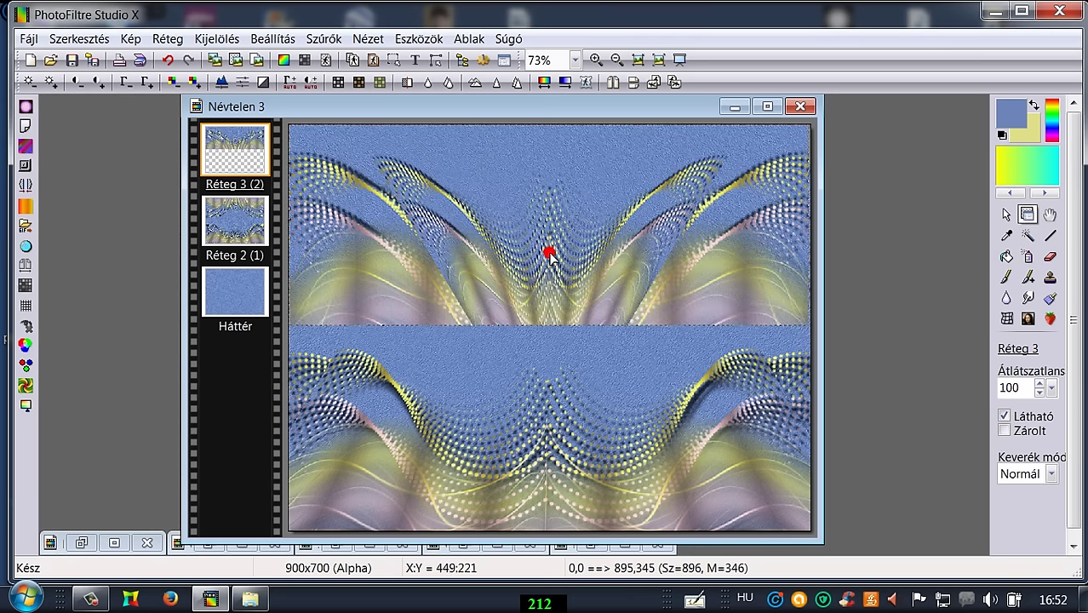
{"action": "left_click_drag", "start_coordinate": [550, 251], "coordinate": [549, 461]}
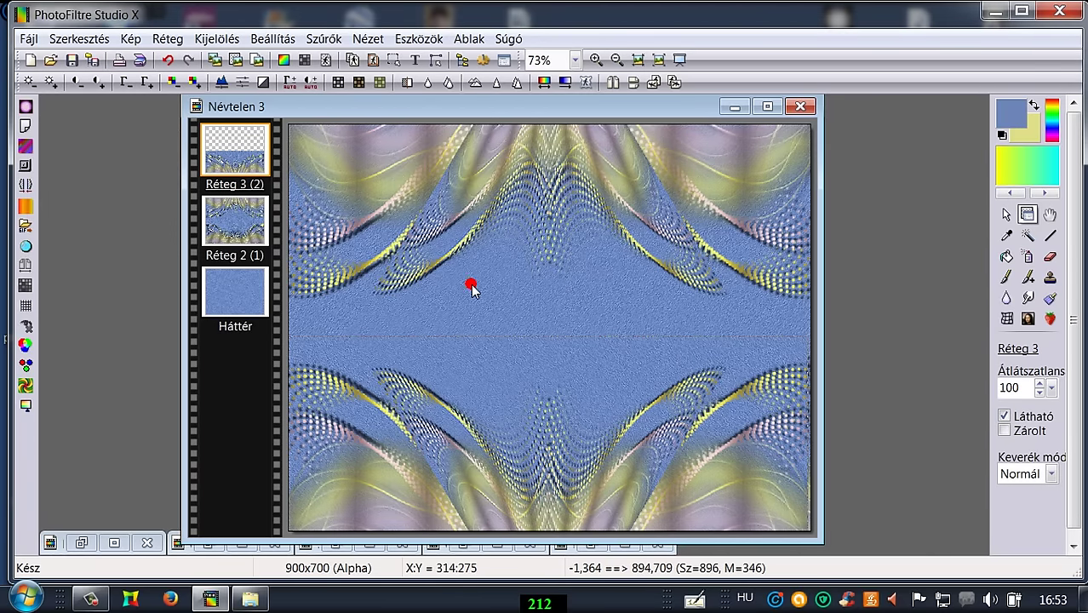
- Merge the mirrored Réteg 3 into the layer below and duplicate the merged layer
{"action": "right_click", "coordinate": [236, 147]}
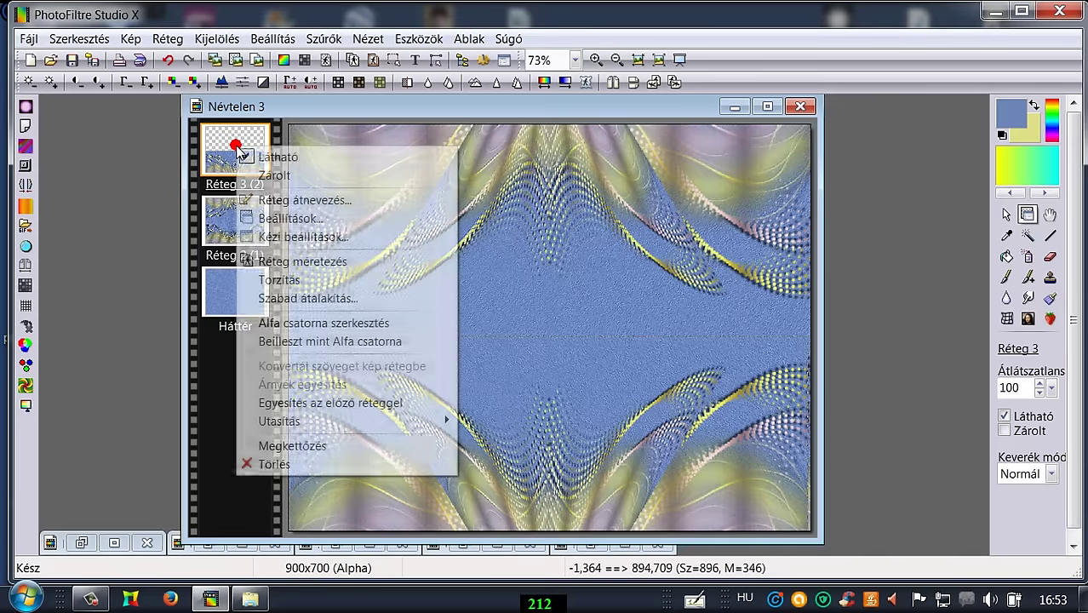
{"action": "left_click", "coordinate": [287, 403]}
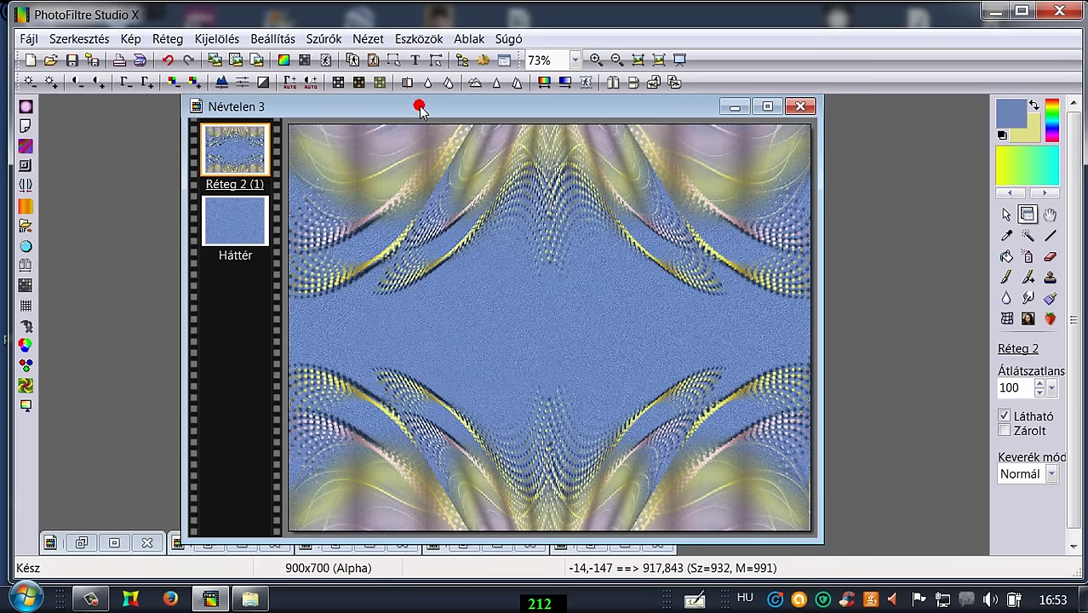
{"action": "left_click_drag", "start_coordinate": [419, 108], "coordinate": [426, 106]}
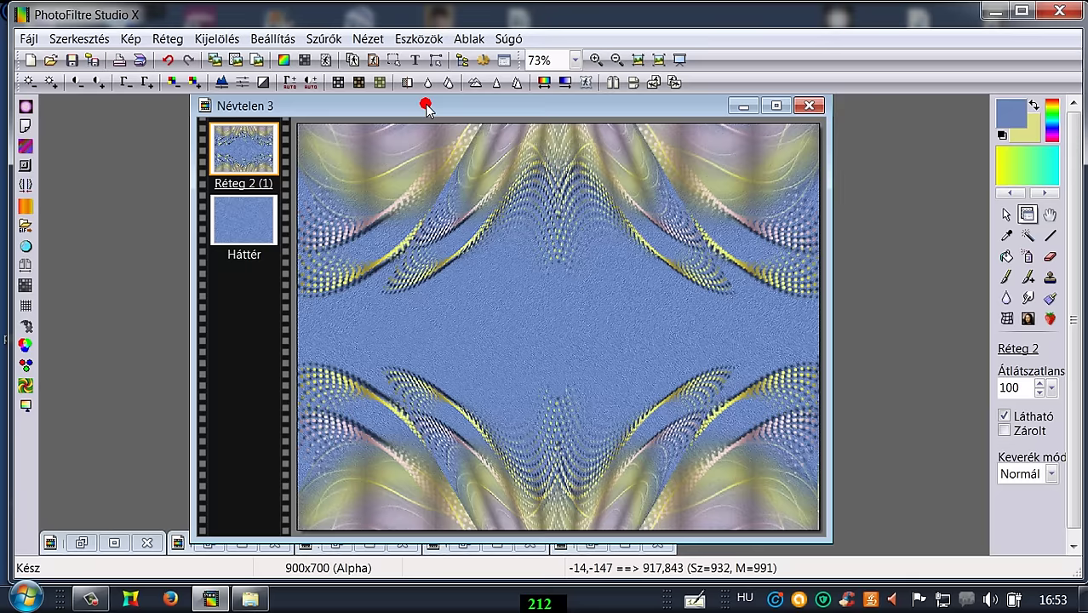
{"action": "left_click", "coordinate": [168, 39]}
{"action": "left_click", "coordinate": [180, 76]}
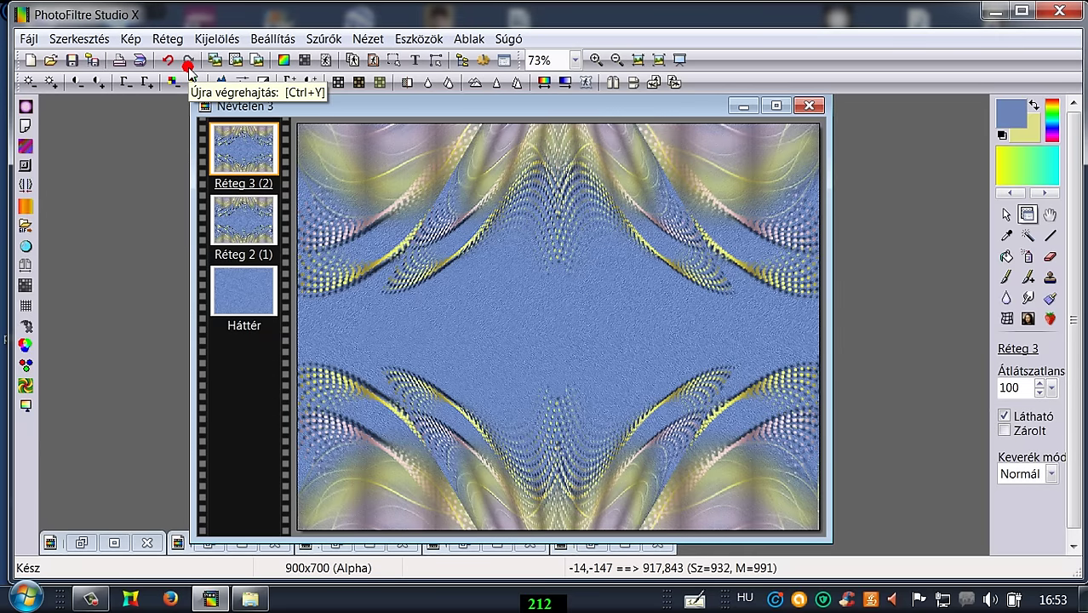
- Apply the Ellipszis distortion filter to the Réteg 2 layer and hide the Réteg 3 layer above it
{"action": "left_click", "coordinate": [243, 223]}
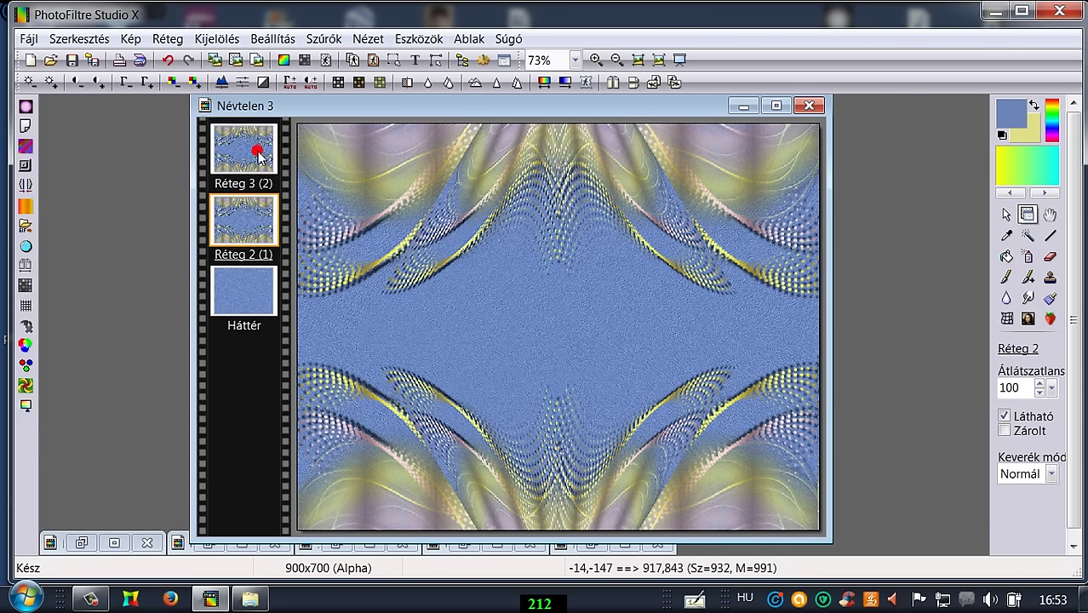
{"action": "left_click", "coordinate": [316, 40]}
{"action": "mouse_move", "coordinate": [344, 195]}
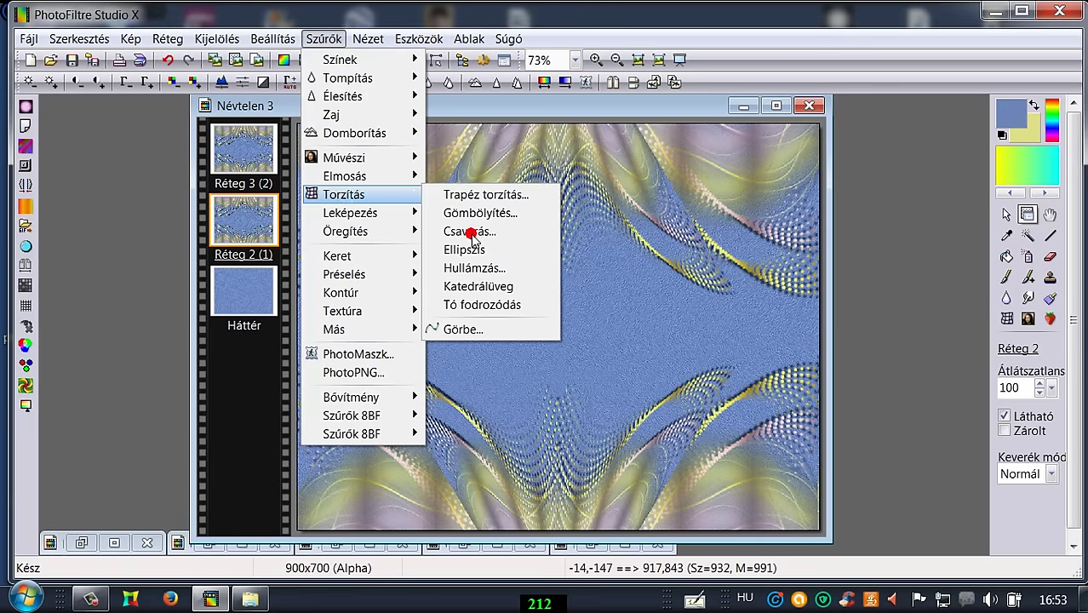
{"action": "left_click", "coordinate": [487, 249]}
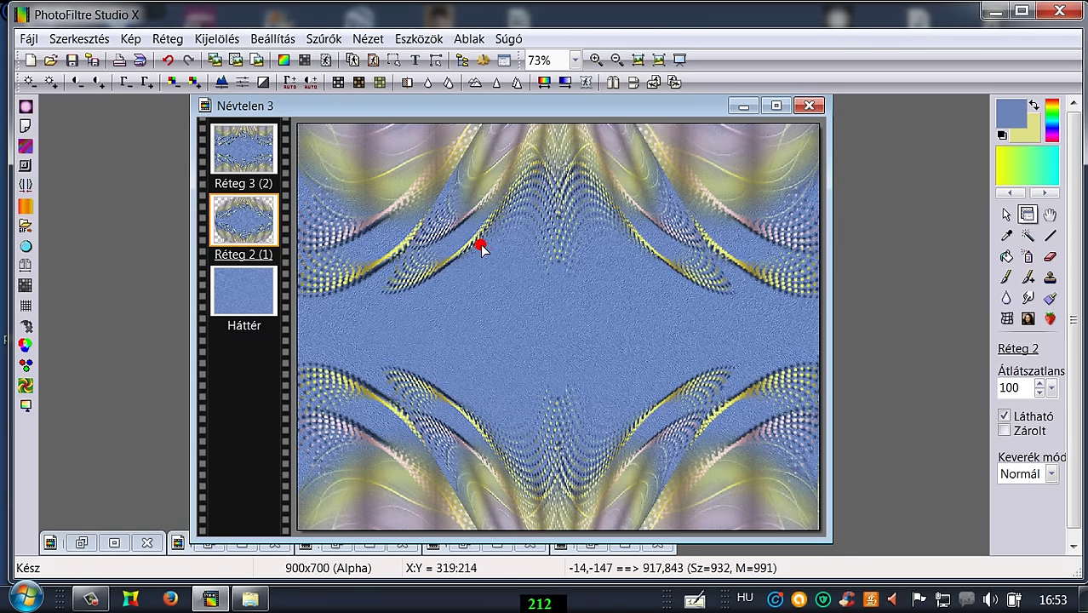
{"action": "right_click", "coordinate": [259, 168]}
{"action": "left_click", "coordinate": [279, 164]}
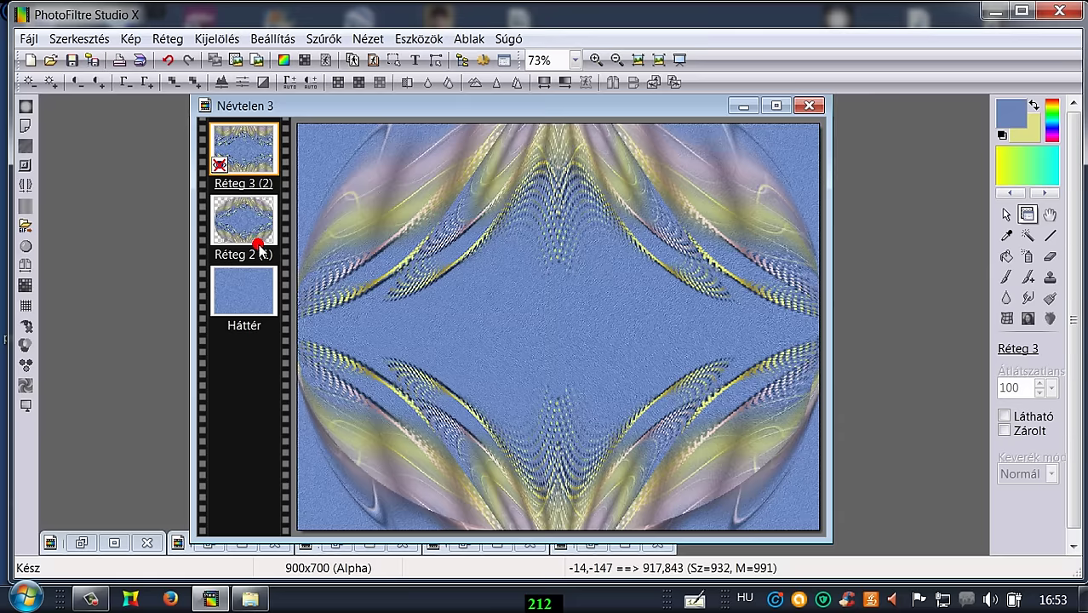
- Scale the elliptically distorted Réteg 2 layer to 115% with a free transform
{"action": "right_click", "coordinate": [258, 215]}
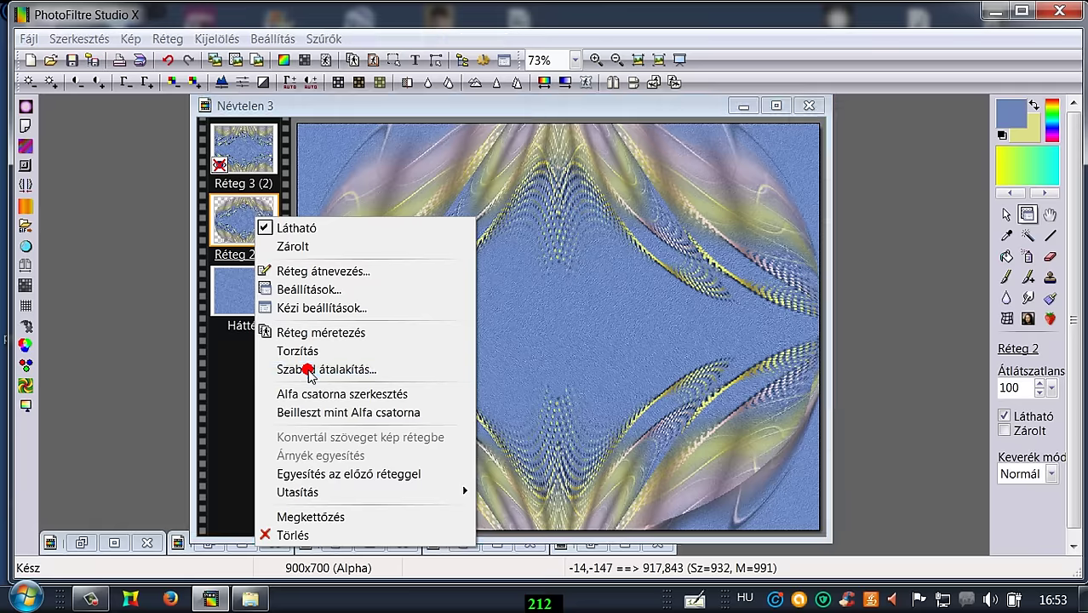
{"action": "left_click", "coordinate": [311, 371]}
{"action": "left_click_drag", "start_coordinate": [909, 238], "coordinate": [918, 238]}
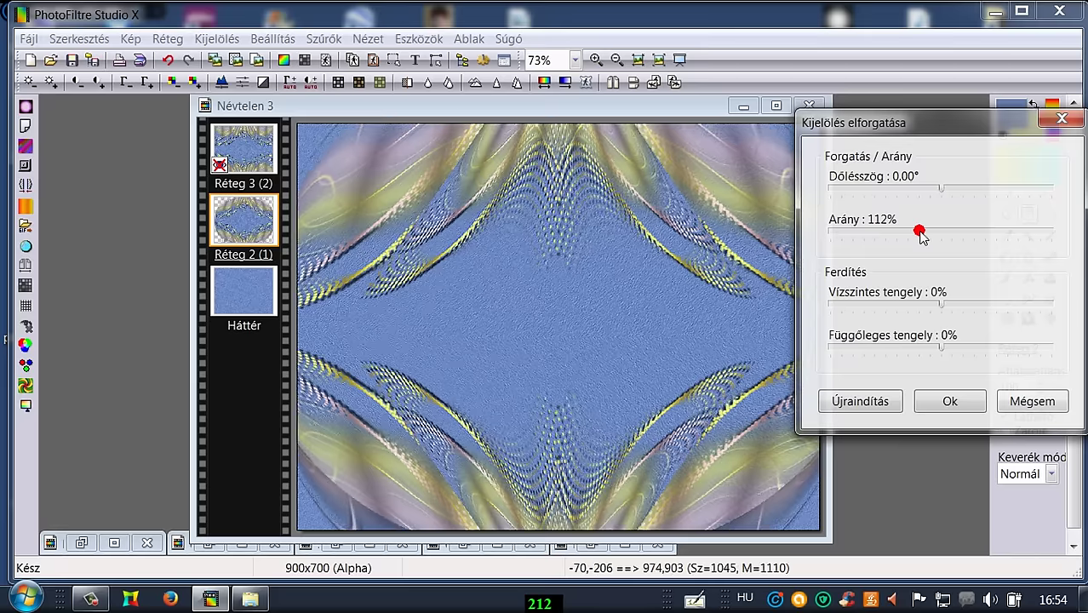
{"action": "left_click_drag", "start_coordinate": [926, 133], "coordinate": [885, 155]}
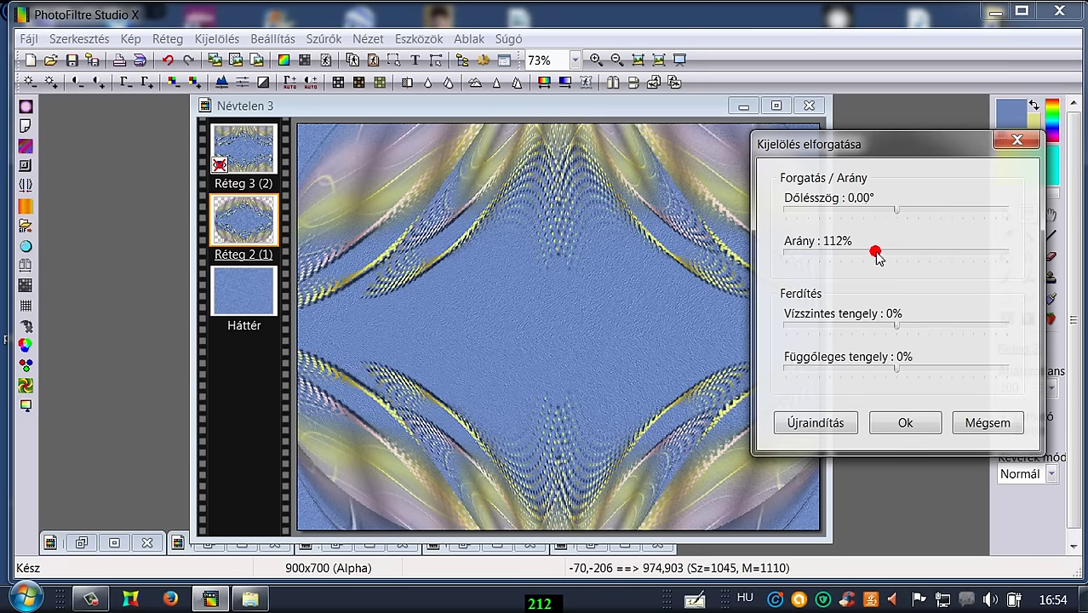
{"action": "left_click_drag", "start_coordinate": [878, 253], "coordinate": [878, 253]}
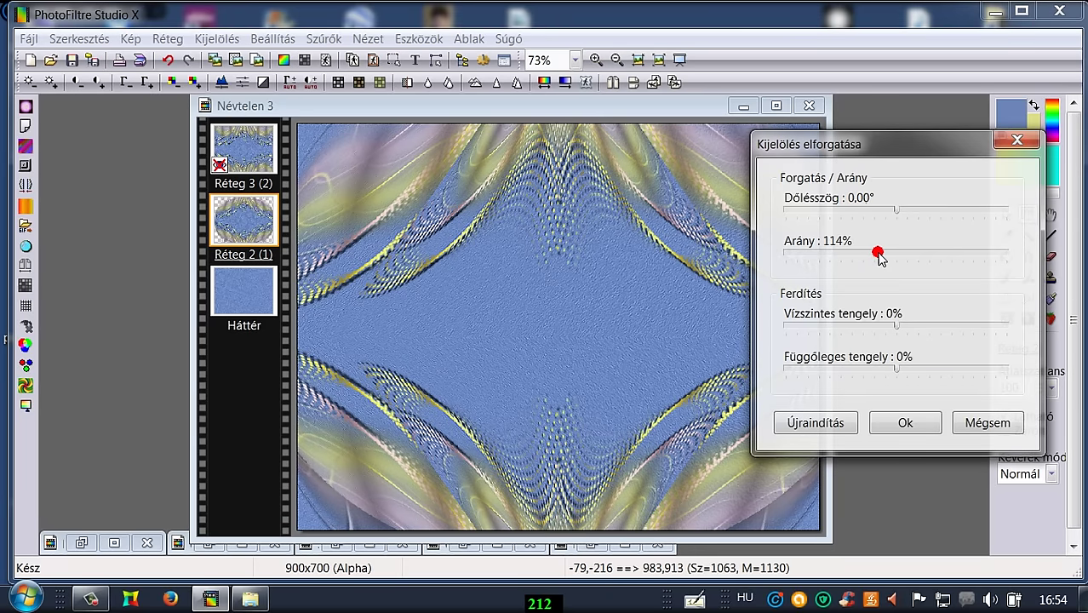
{"action": "left_click_drag", "start_coordinate": [881, 258], "coordinate": [883, 258]}
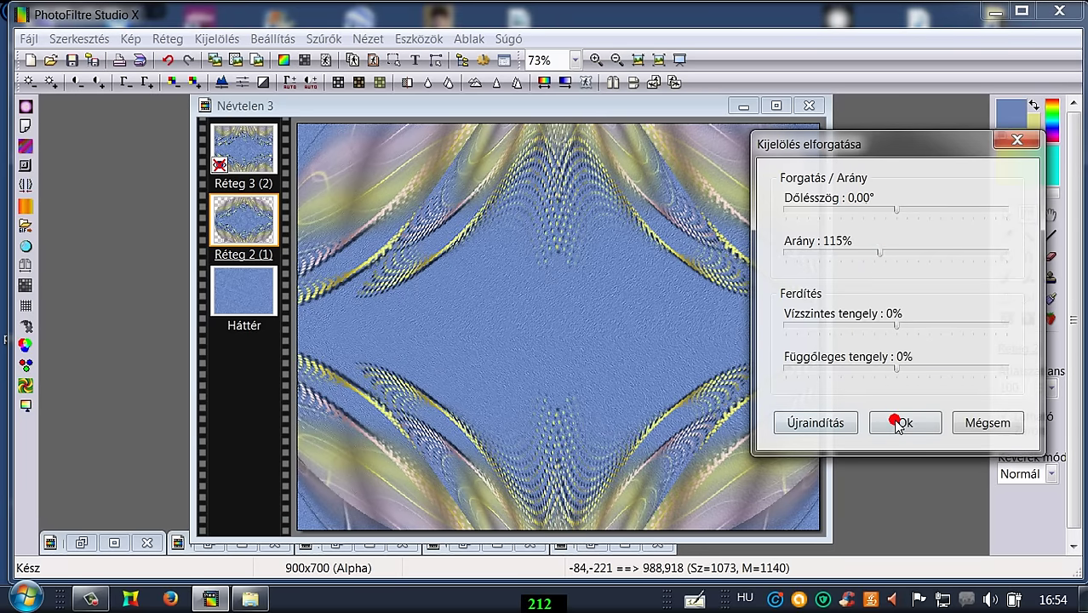
{"action": "left_click", "coordinate": [905, 424]}
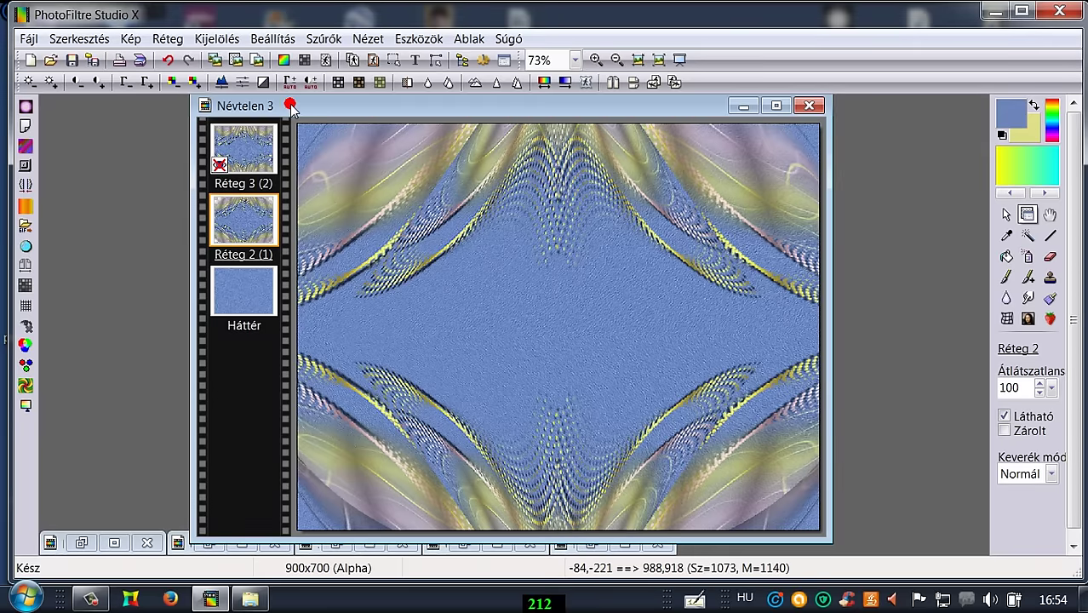
- Show the hidden Réteg 3 layer and apply the Ellipszis distortion filter to it
{"action": "right_click", "coordinate": [244, 143]}
{"action": "left_click", "coordinate": [271, 152]}
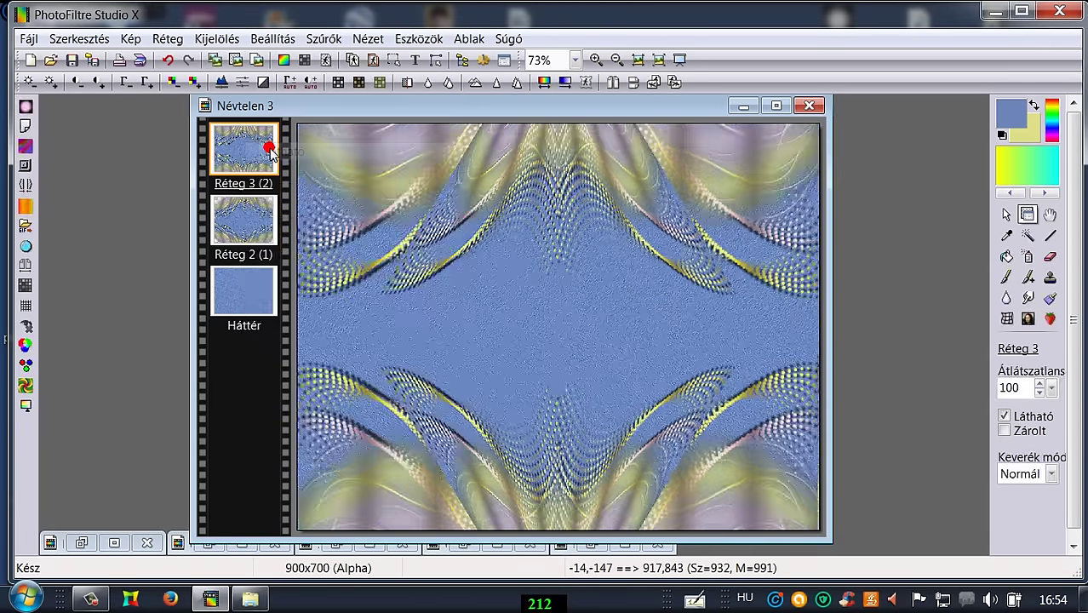
{"action": "left_click", "coordinate": [324, 39]}
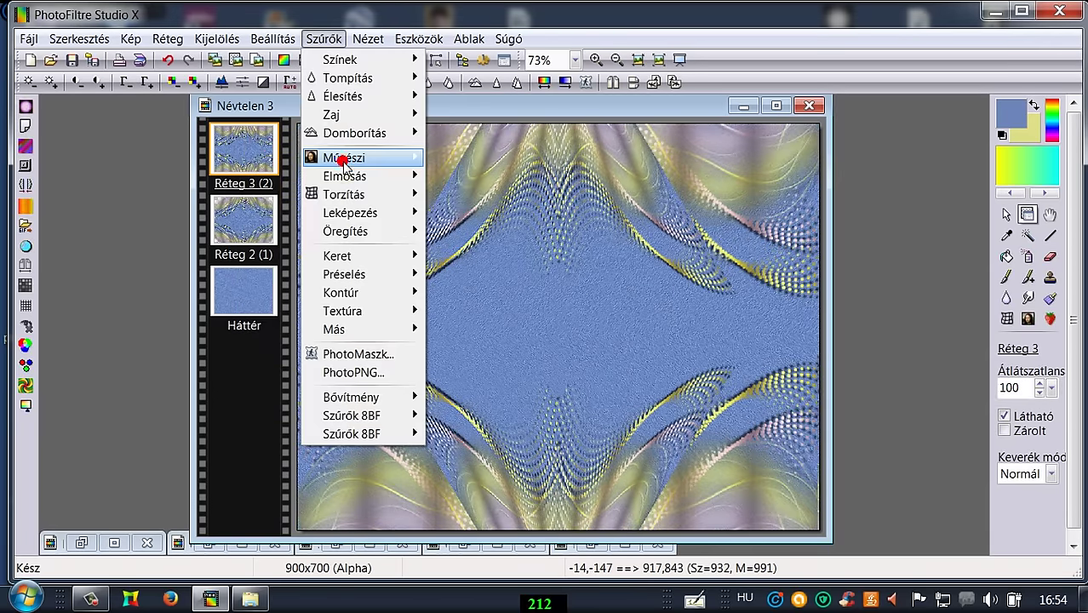
{"action": "mouse_move", "coordinate": [344, 195]}
{"action": "left_click", "coordinate": [464, 249]}
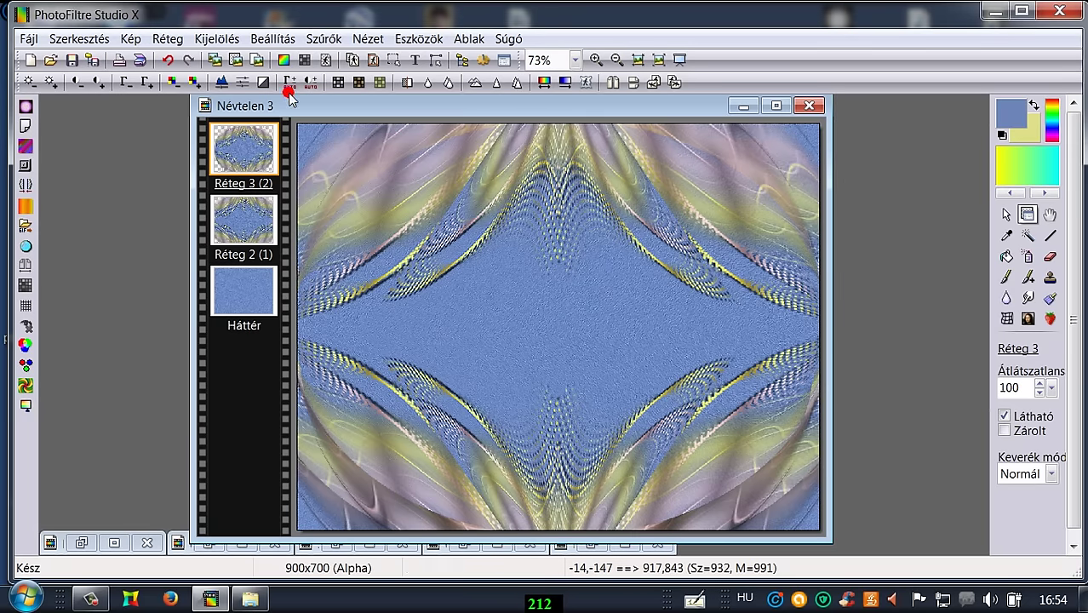
- Try a second Ellipszis distortion on the Réteg 3 layer and undo it
{"action": "left_click", "coordinate": [326, 39]}
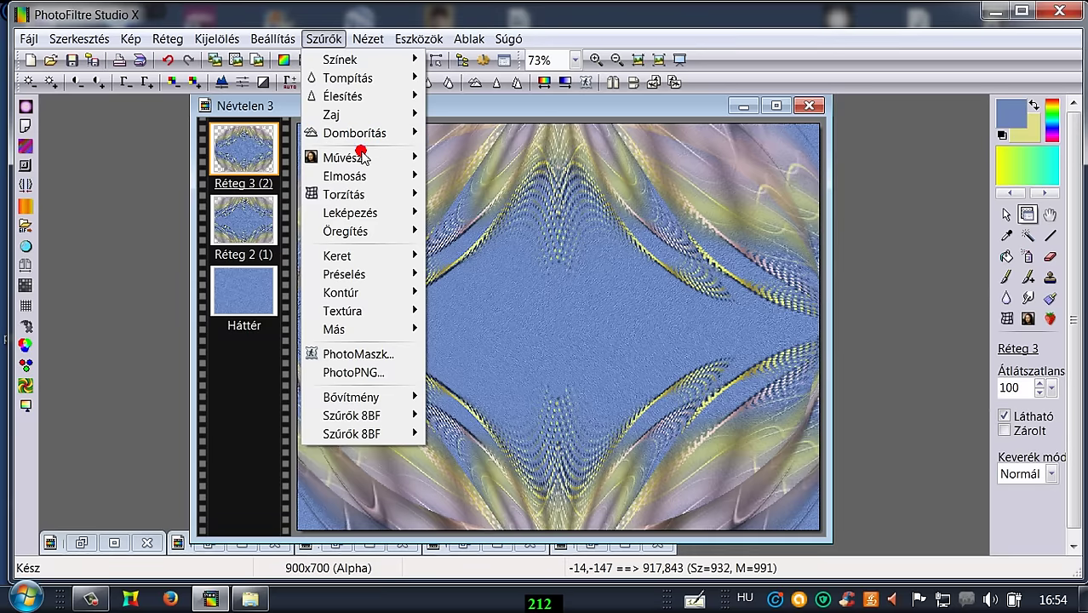
{"action": "mouse_move", "coordinate": [339, 194]}
{"action": "left_click", "coordinate": [475, 249]}
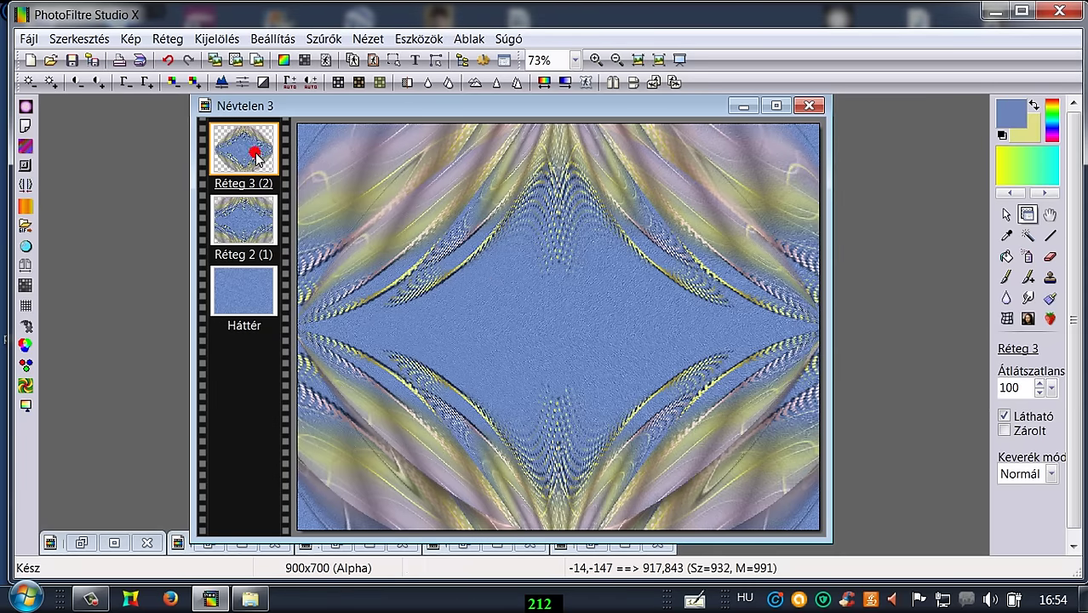
{"action": "left_click", "coordinate": [168, 62]}
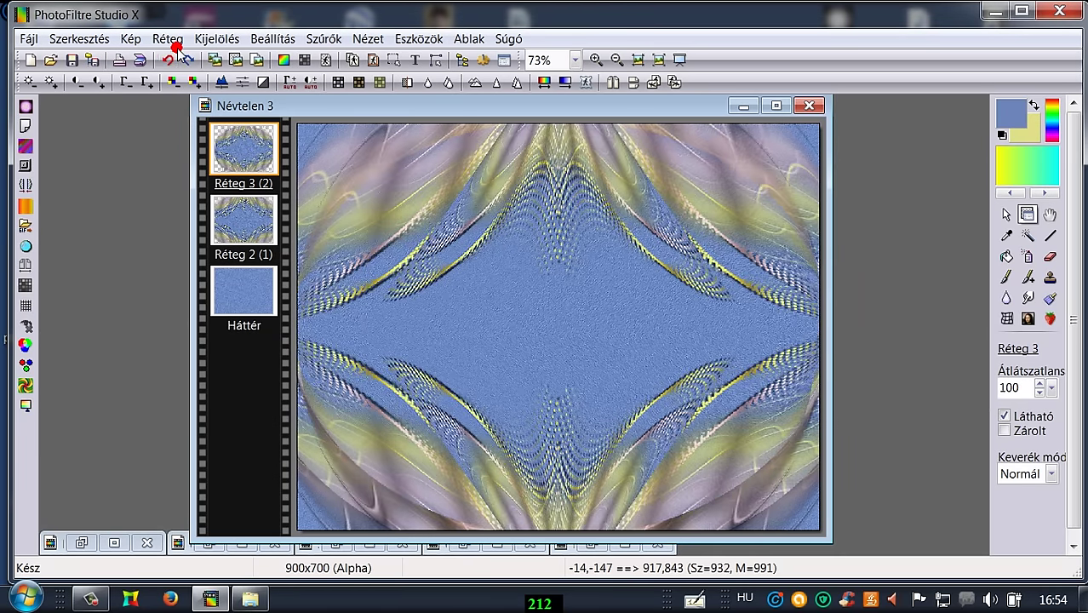
- Scale the Réteg 3 layer to 97% with a free transform and nudge it into a centred position
{"action": "right_click", "coordinate": [250, 155]}
{"action": "left_click", "coordinate": [294, 304]}
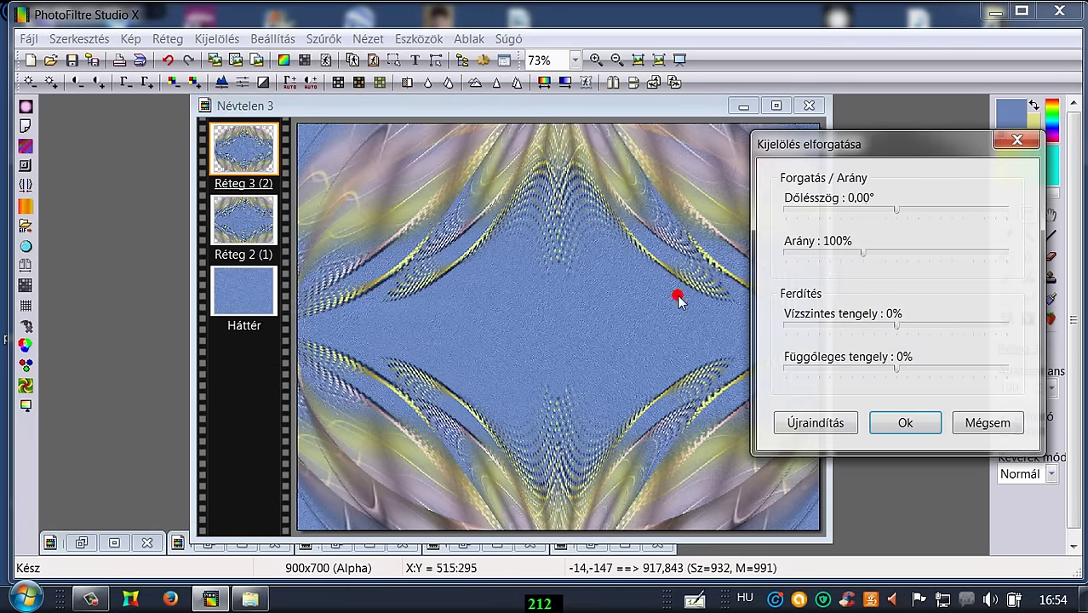
{"action": "left_click_drag", "start_coordinate": [865, 258], "coordinate": [863, 258]}
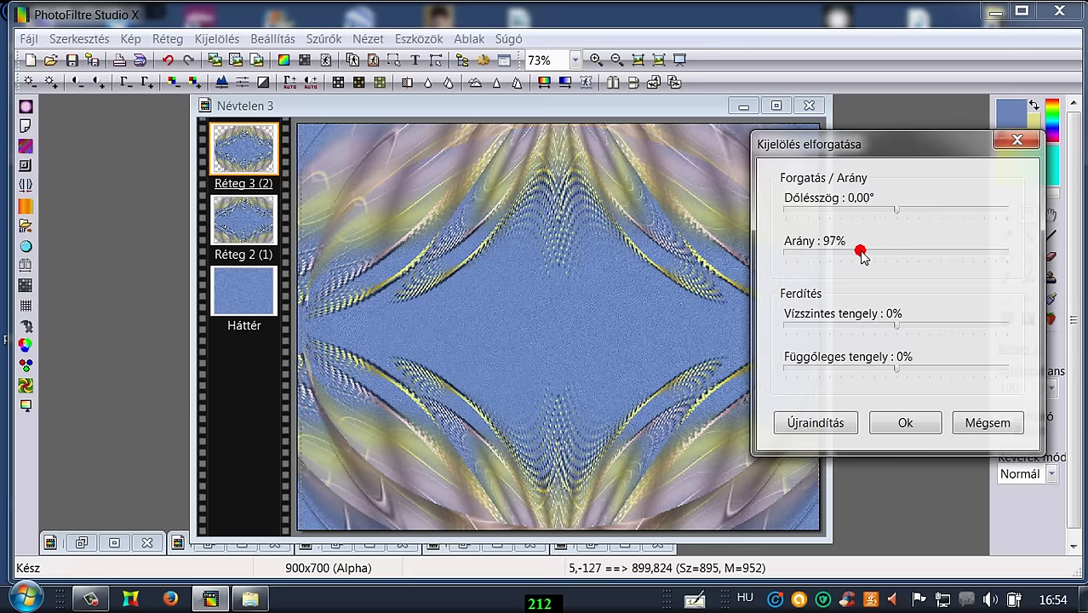
{"action": "left_click", "coordinate": [901, 421]}
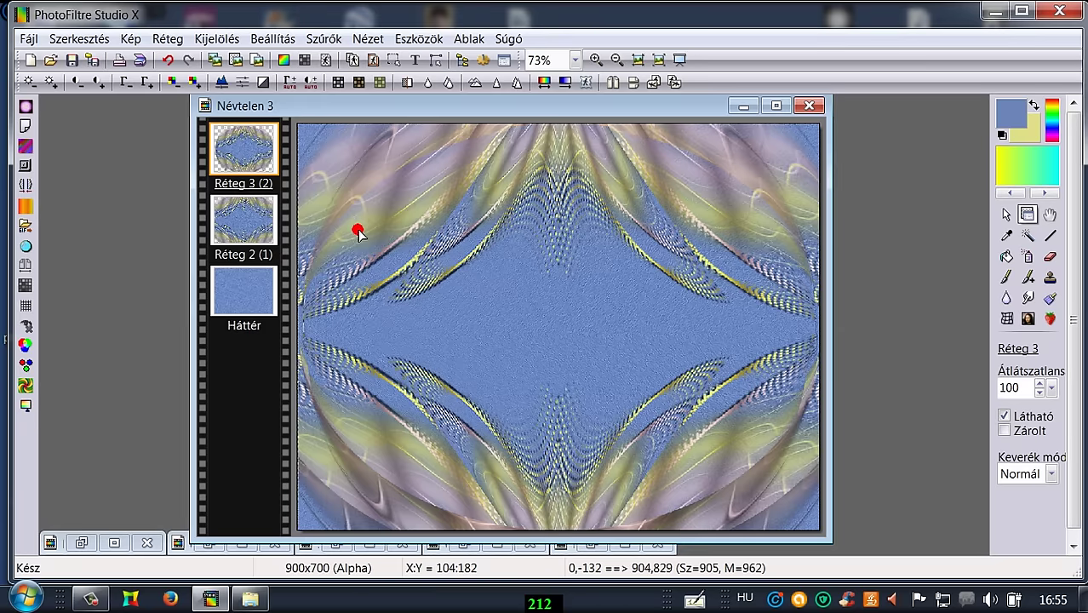
{"action": "left_click_drag", "start_coordinate": [356, 236], "coordinate": [356, 236]}
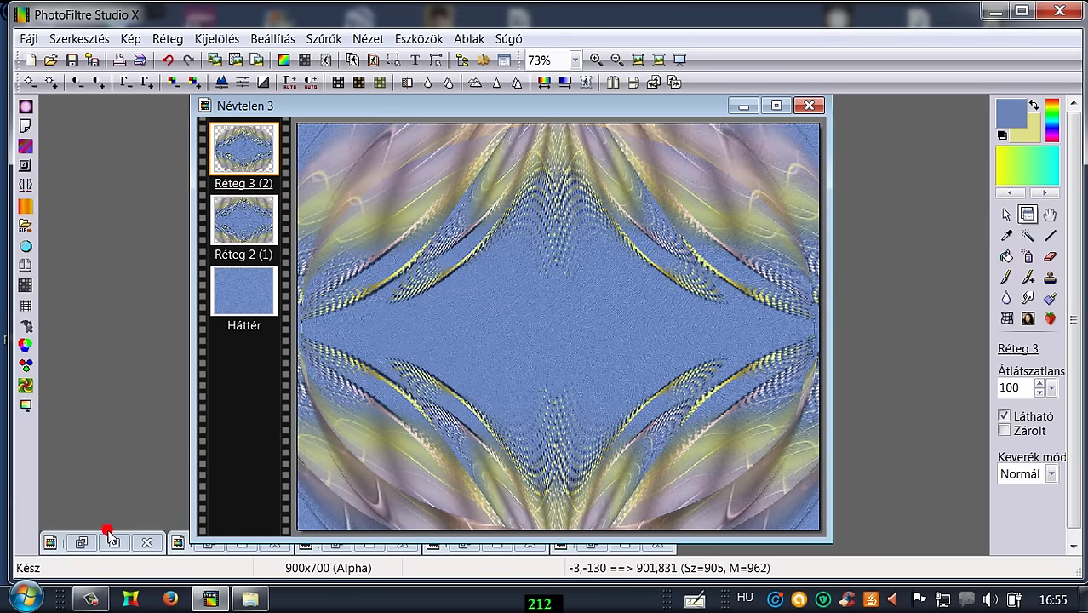
- Copy the minimized Venice gondola image and paste it into the Névtelen 3 image as a new layer
{"action": "left_click_drag", "start_coordinate": [374, 103], "coordinate": [370, 90]}
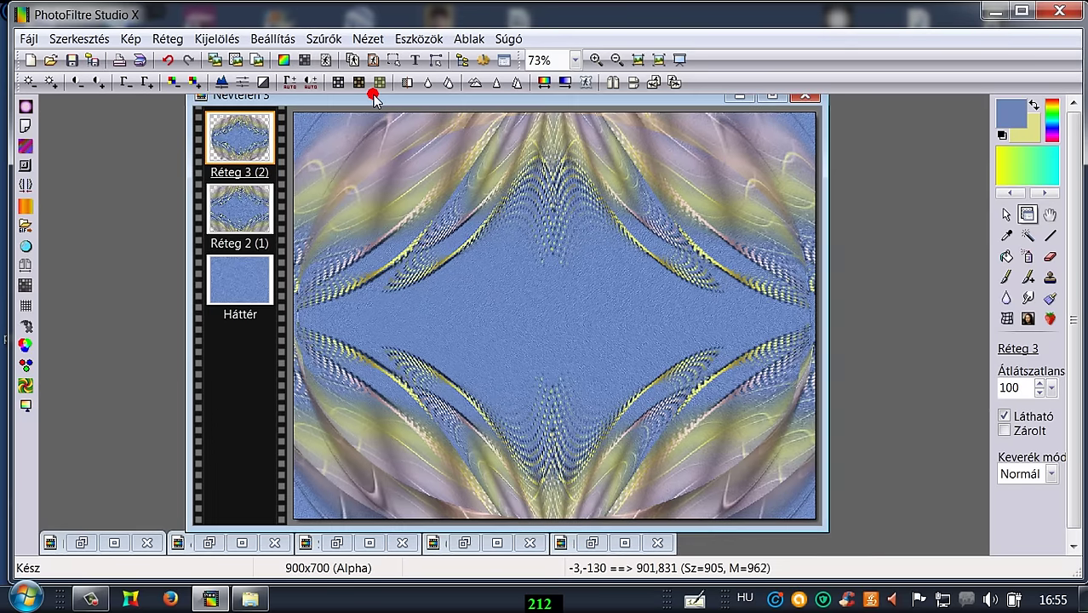
{"action": "left_click", "coordinate": [215, 549]}
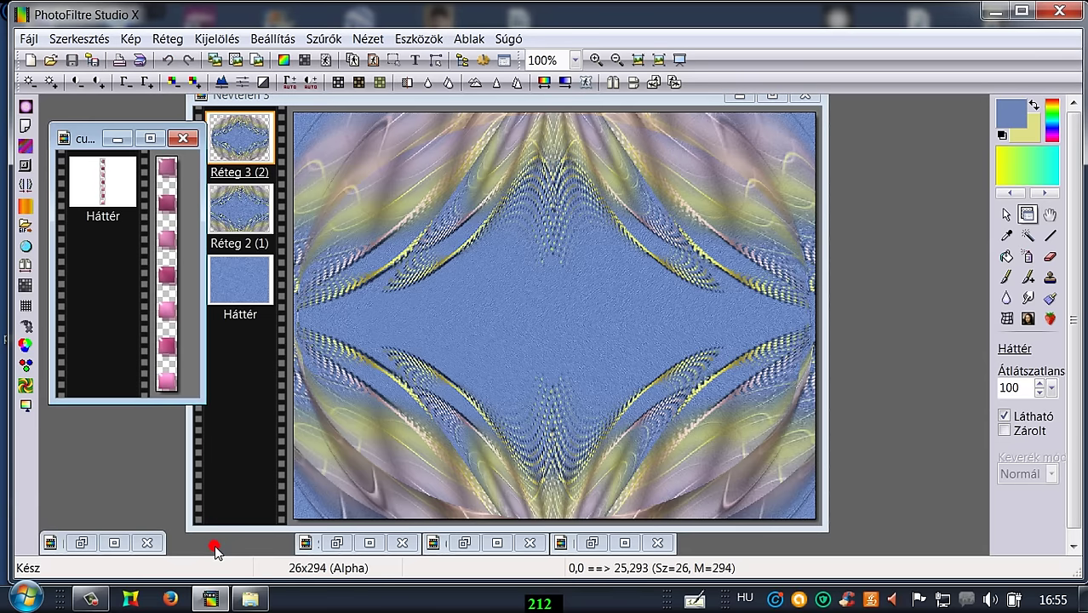
{"action": "left_click", "coordinate": [118, 138]}
{"action": "left_click", "coordinate": [339, 543]}
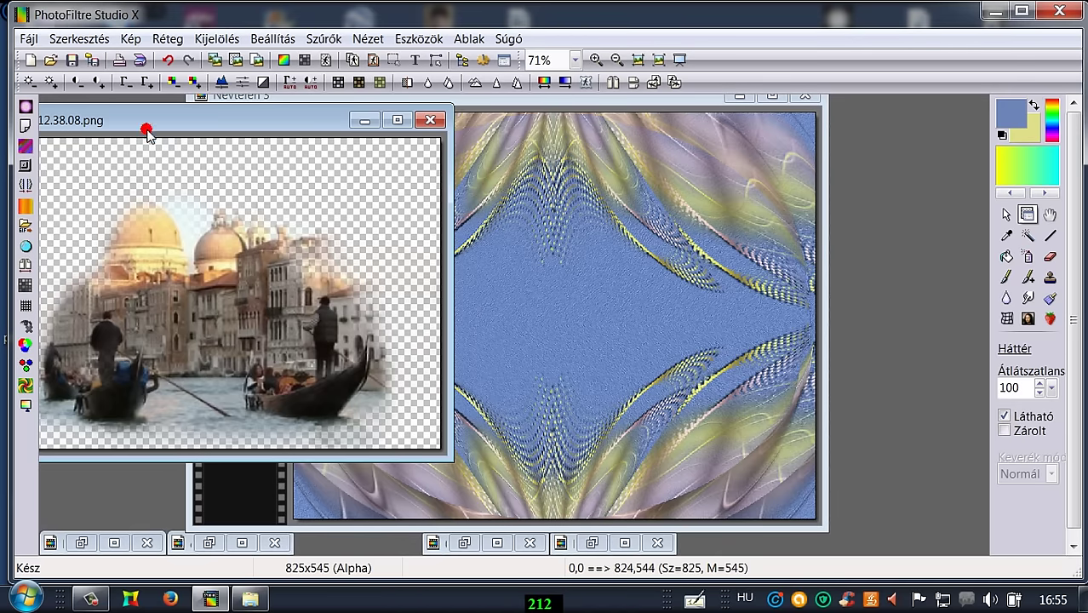
{"action": "left_click_drag", "start_coordinate": [158, 126], "coordinate": [199, 126]}
{"action": "left_click", "coordinate": [73, 39]}
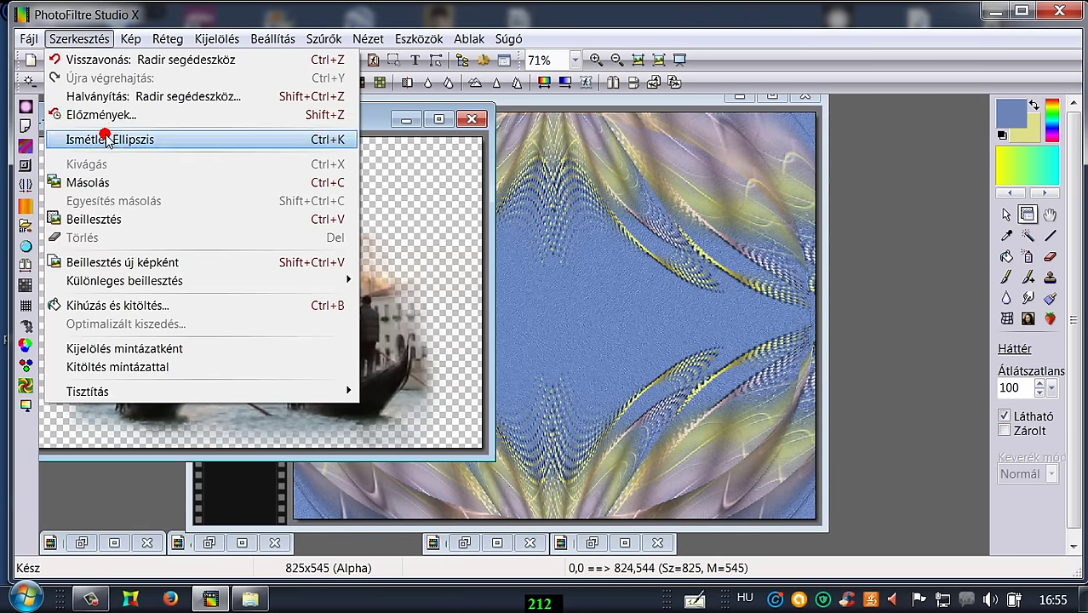
{"action": "left_click", "coordinate": [87, 178]}
{"action": "left_click", "coordinate": [504, 98]}
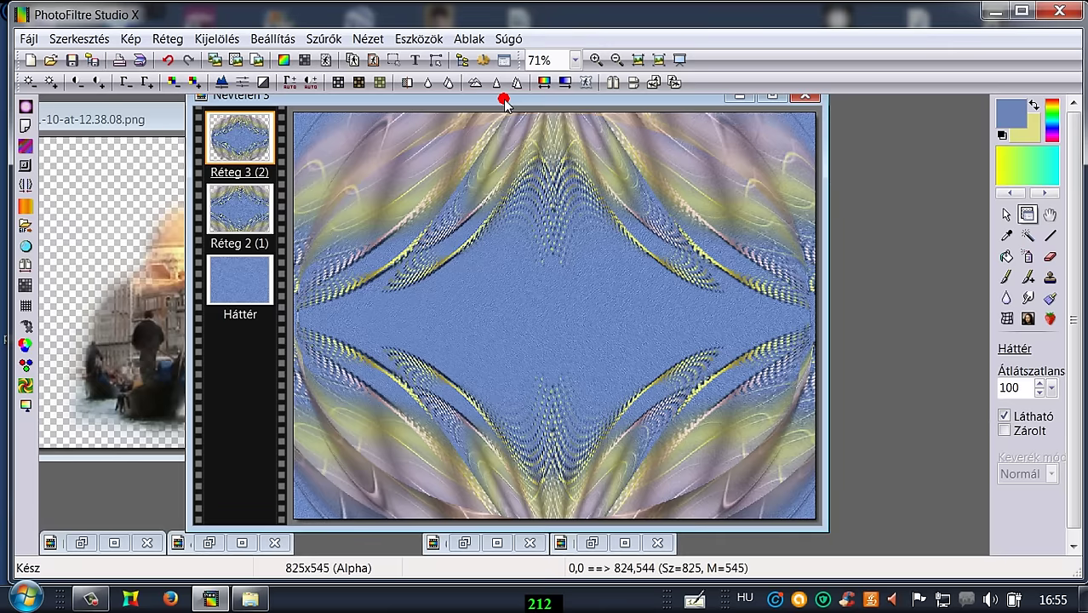
{"action": "left_click", "coordinate": [80, 38]}
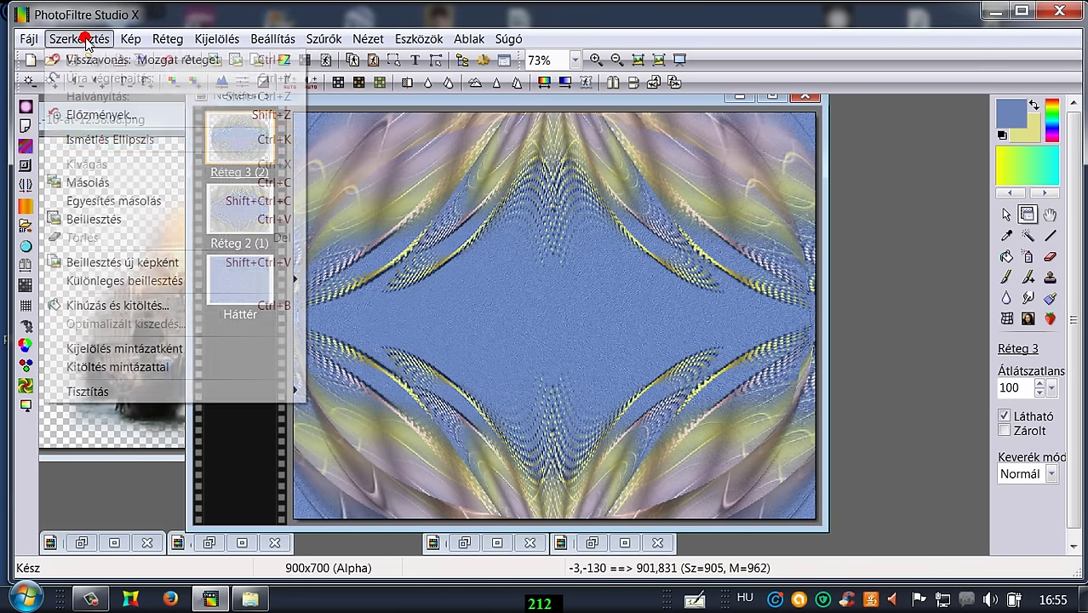
{"action": "left_click", "coordinate": [103, 219]}
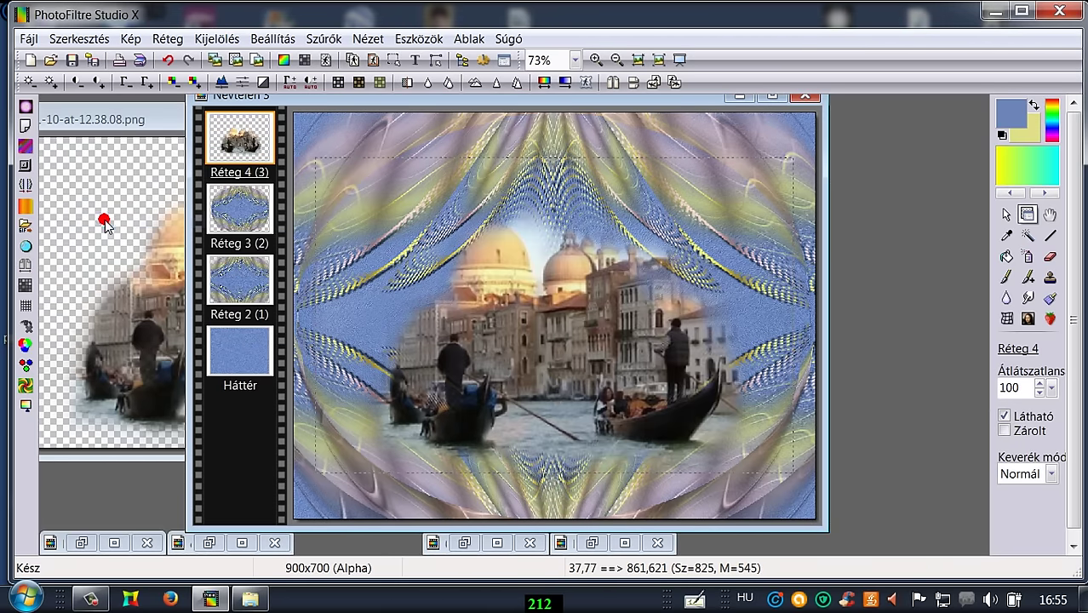
- Move the pasted gondola layer slightly up and left within the patterned frame and set its opacity to 80
{"action": "left_click_drag", "start_coordinate": [558, 339], "coordinate": [530, 289]}
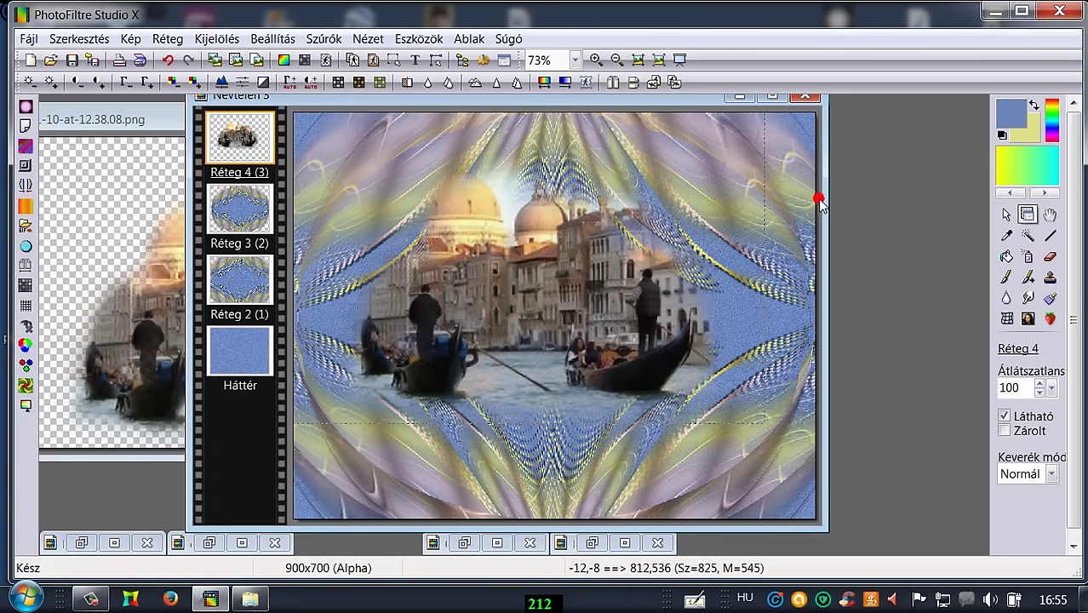
{"action": "left_click", "coordinate": [1055, 385]}
{"action": "left_click", "coordinate": [1045, 351]}
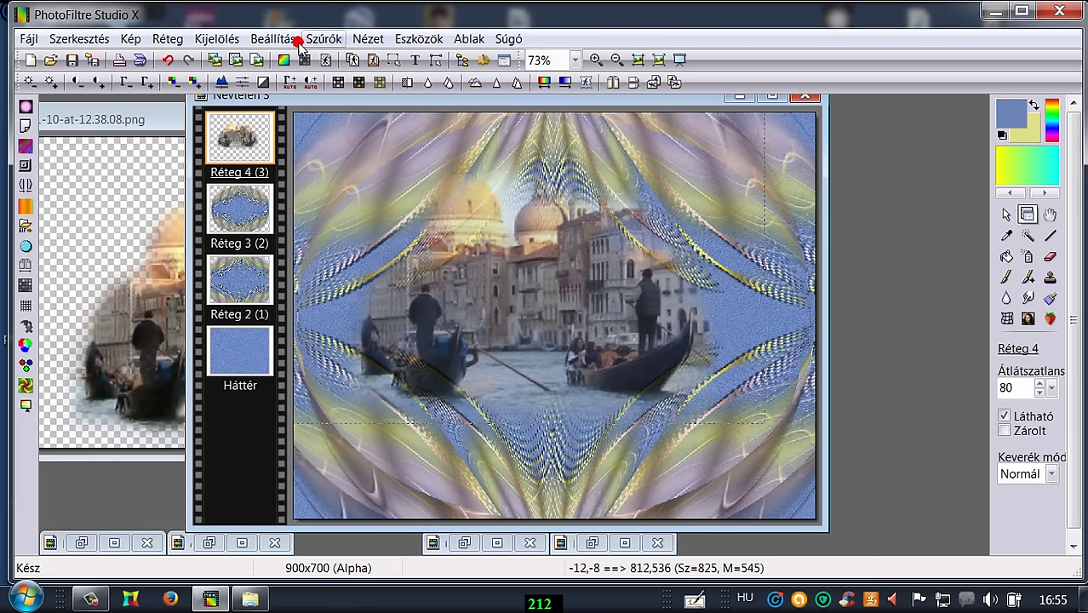
- Apply the Mérsékelt domborítás filter three times to the Réteg 4 gondola layer
{"action": "left_click", "coordinate": [324, 39]}
{"action": "mouse_move", "coordinate": [345, 136]}
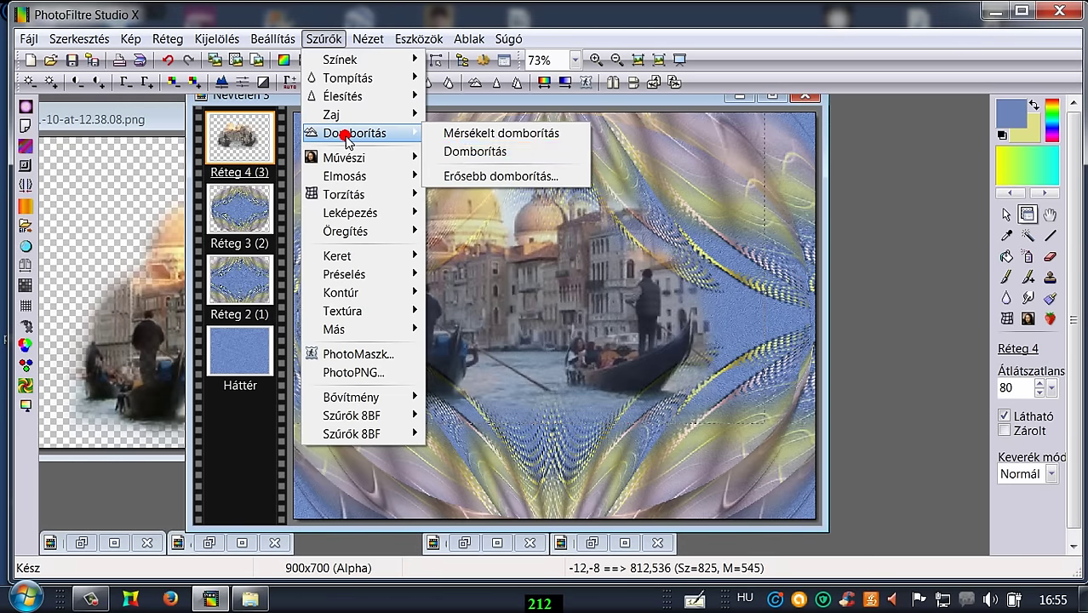
{"action": "left_click", "coordinate": [454, 134]}
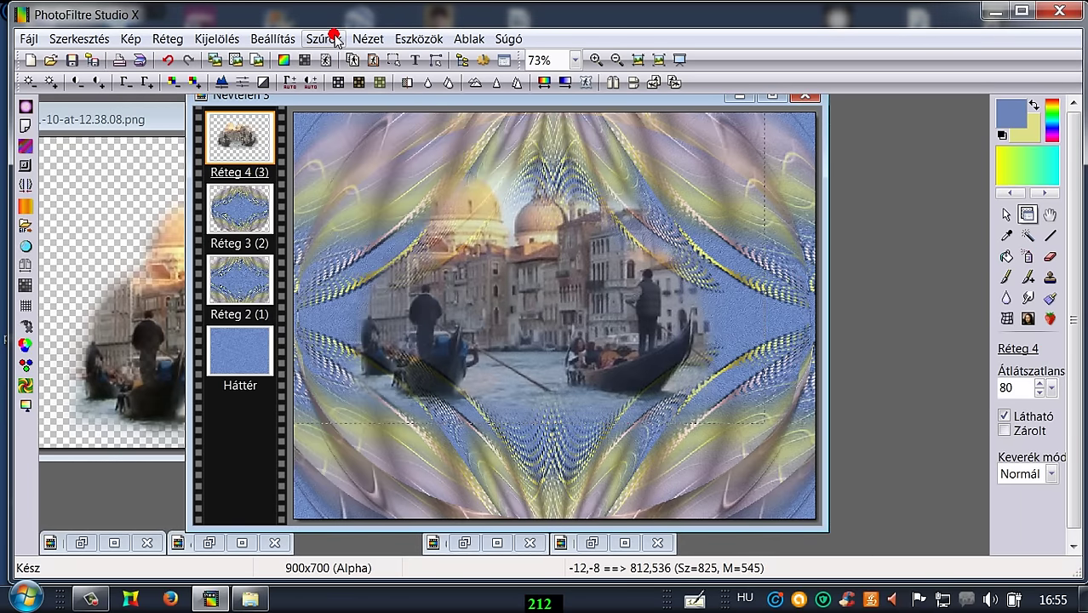
{"action": "left_click", "coordinate": [328, 38]}
{"action": "mouse_move", "coordinate": [355, 134]}
{"action": "left_click", "coordinate": [452, 133]}
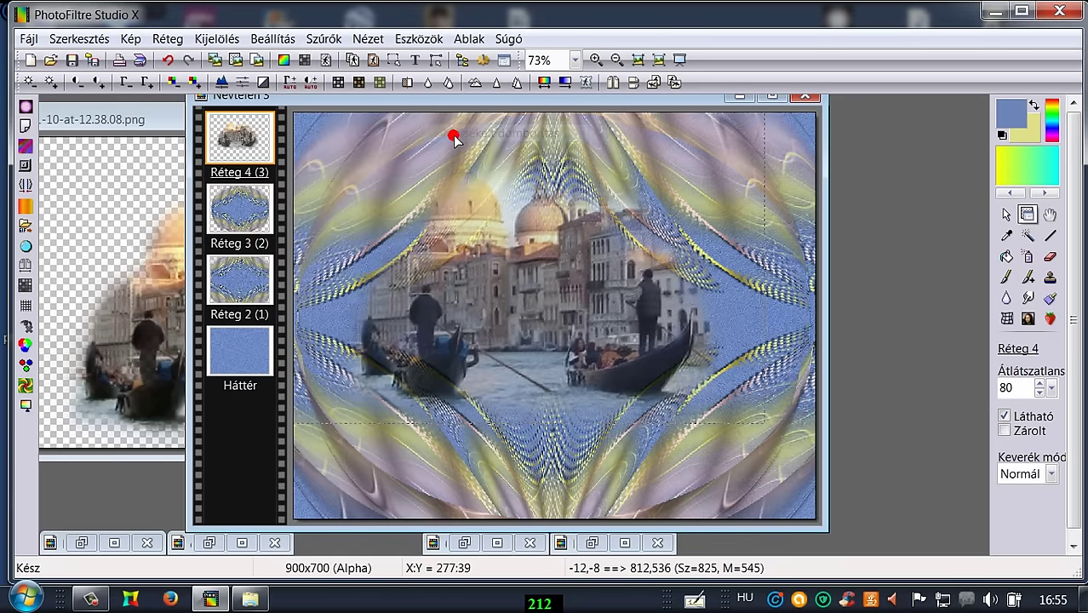
{"action": "left_click", "coordinate": [324, 38]}
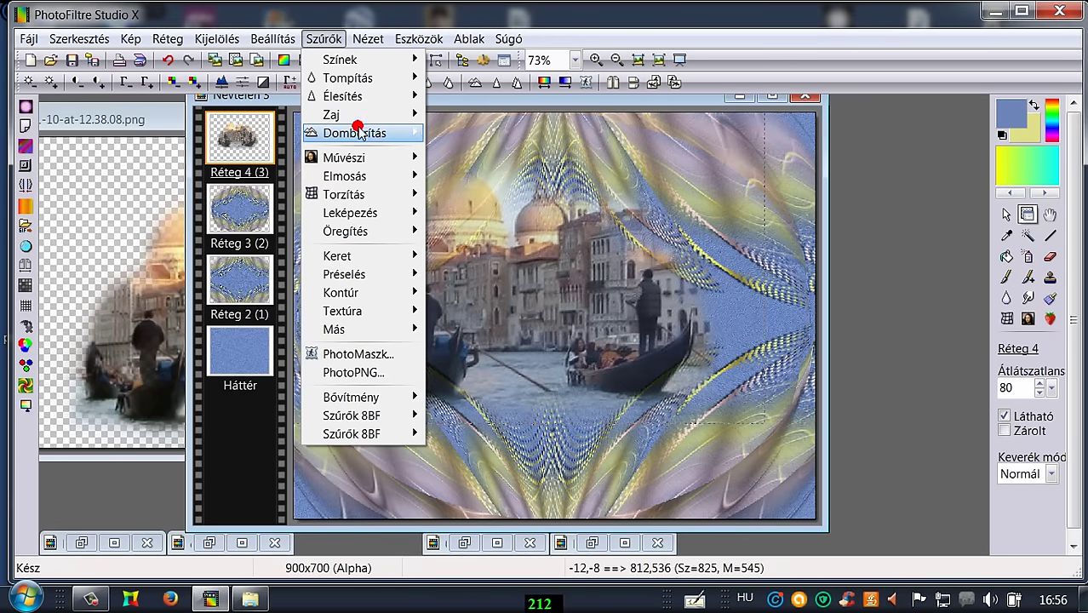
{"action": "mouse_move", "coordinate": [409, 133]}
{"action": "left_click", "coordinate": [467, 134]}
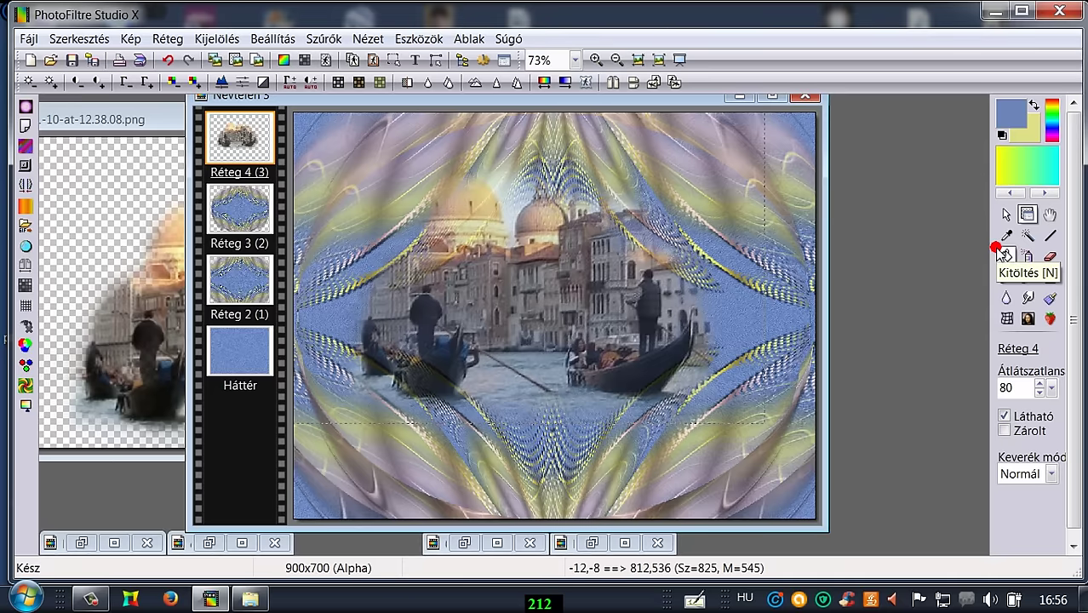
- Erase the upper and lower parts of the gondola layer that overlap the patterned frame, using a size 70 eraser
{"action": "left_click", "coordinate": [1051, 256]}
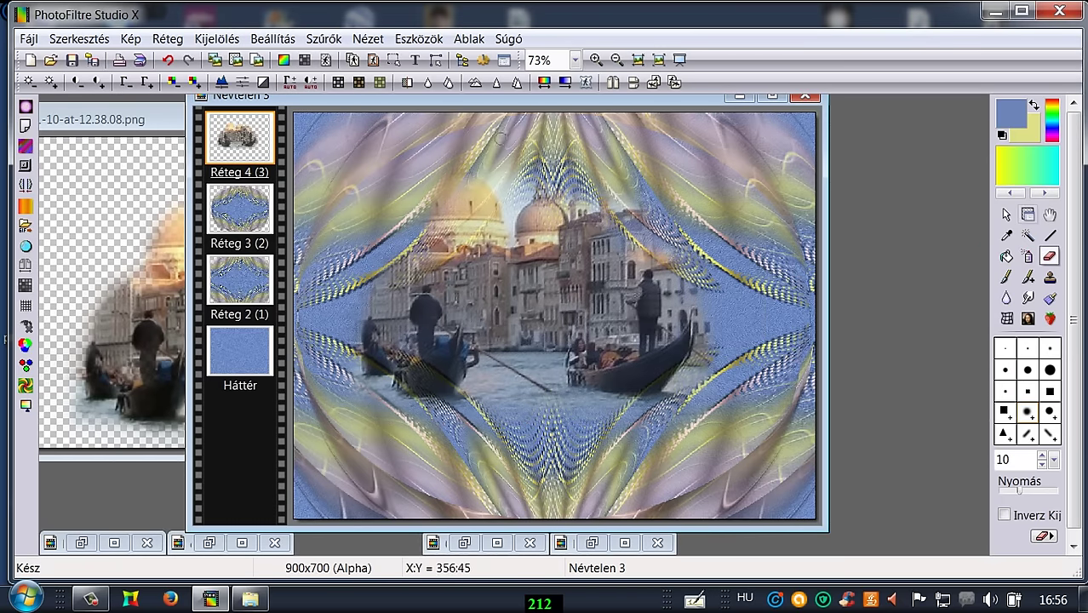
{"action": "left_click", "coordinate": [1055, 460]}
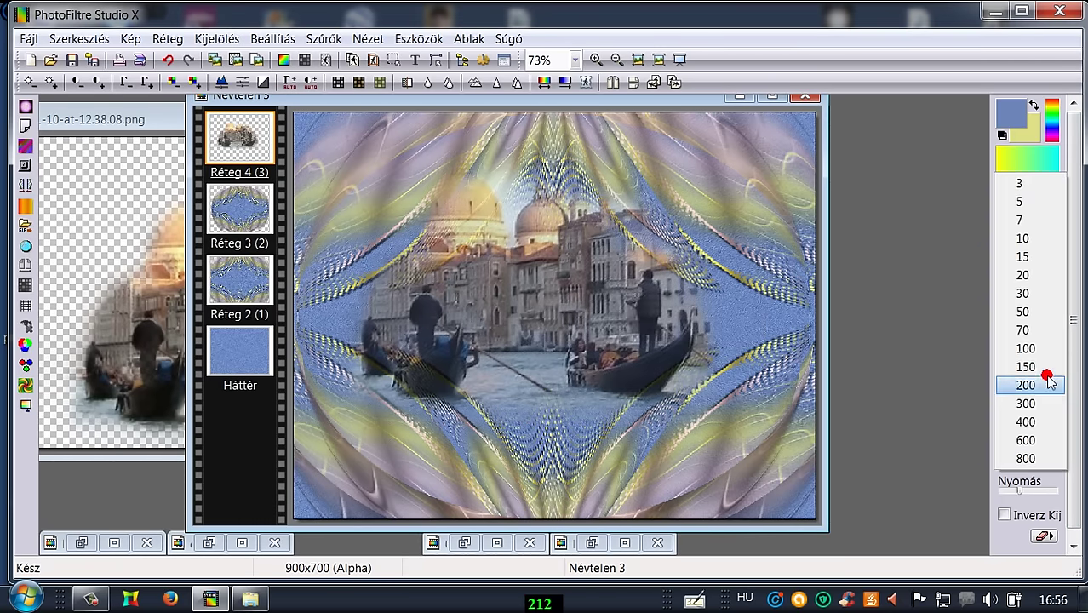
{"action": "left_click", "coordinate": [1026, 330]}
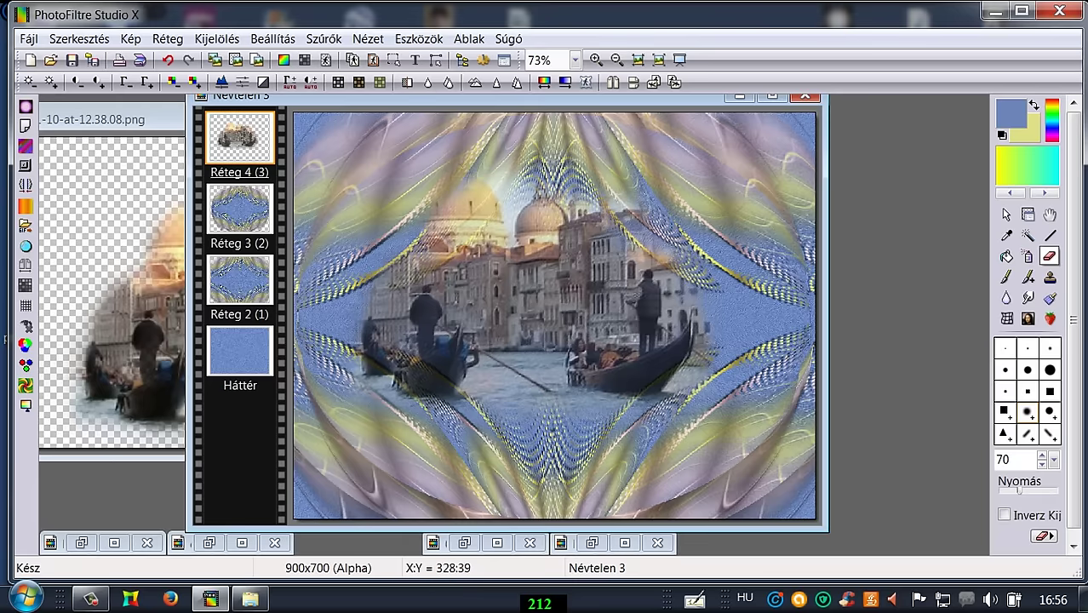
{"action": "mouse_move", "coordinate": [402, 209]}
{"action": "left_mouse_down"}
{"action": "mouse_move", "coordinate": [509, 131]}
{"action": "mouse_move", "coordinate": [373, 254]}
{"action": "mouse_move", "coordinate": [491, 159]}
{"action": "mouse_move", "coordinate": [449, 209]}
{"action": "left_mouse_up"}
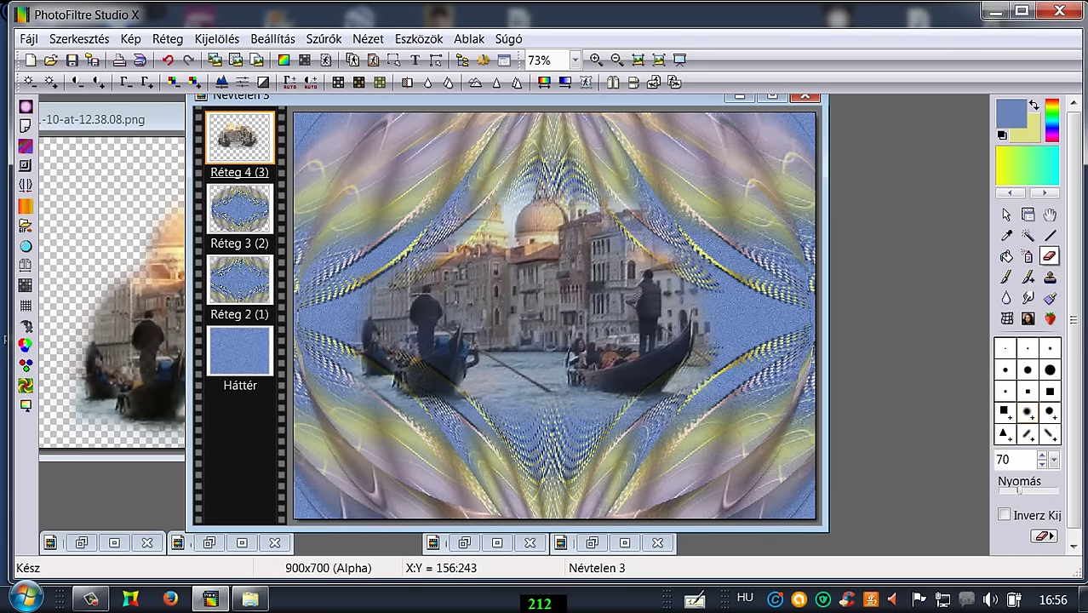
{"action": "mouse_move", "coordinate": [566, 109]}
{"action": "left_mouse_down"}
{"action": "mouse_move", "coordinate": [536, 220]}
{"action": "mouse_move", "coordinate": [542, 166]}
{"action": "mouse_move", "coordinate": [597, 165]}
{"action": "mouse_move", "coordinate": [643, 228]}
{"action": "mouse_move", "coordinate": [666, 239]}
{"action": "mouse_move", "coordinate": [542, 115]}
{"action": "mouse_move", "coordinate": [530, 158]}
{"action": "mouse_move", "coordinate": [563, 156]}
{"action": "left_mouse_up"}
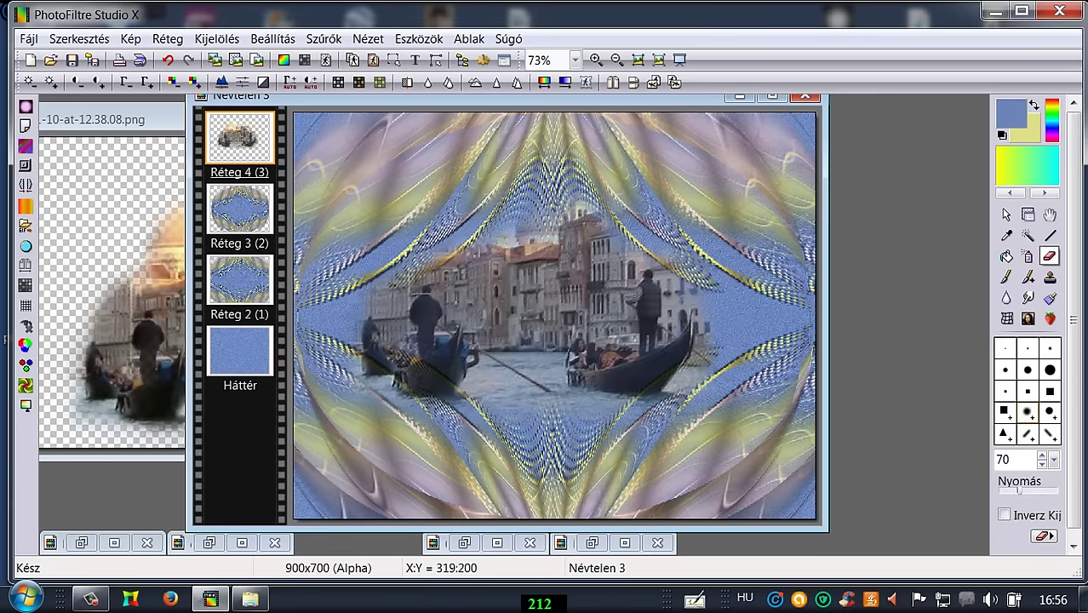
{"action": "left_click_drag", "start_coordinate": [478, 227], "coordinate": [418, 258]}
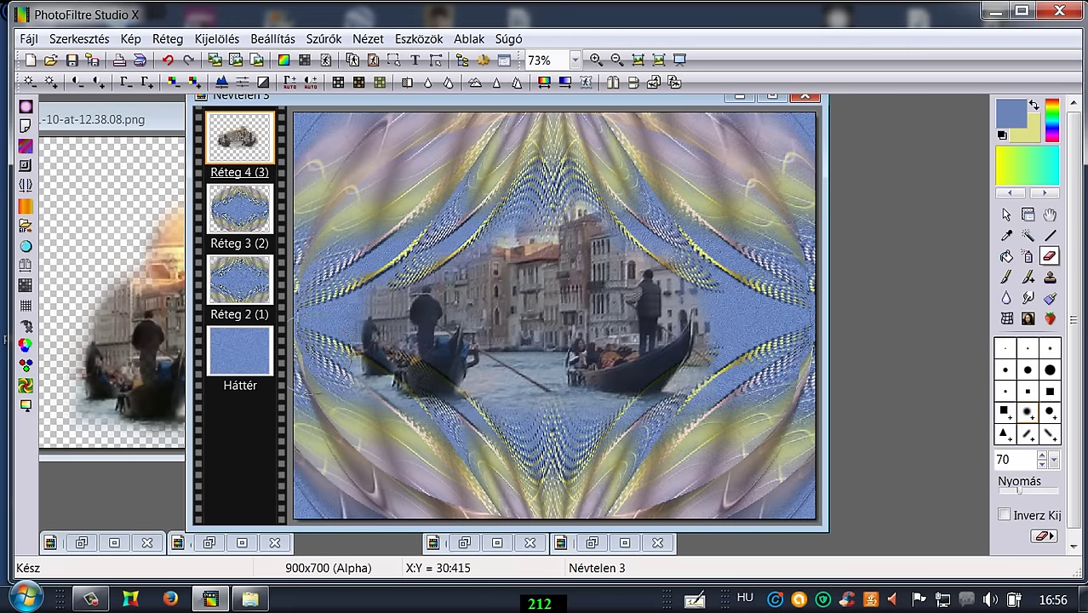
{"action": "mouse_move", "coordinate": [333, 375]}
{"action": "left_mouse_down"}
{"action": "mouse_move", "coordinate": [404, 417]}
{"action": "mouse_move", "coordinate": [364, 374]}
{"action": "mouse_move", "coordinate": [452, 422]}
{"action": "mouse_move", "coordinate": [375, 363]}
{"action": "mouse_move", "coordinate": [383, 345]}
{"action": "mouse_move", "coordinate": [508, 492]}
{"action": "left_mouse_up"}
{"action": "mouse_move", "coordinate": [544, 451]}
{"action": "left_mouse_down"}
{"action": "mouse_move", "coordinate": [548, 475]}
{"action": "mouse_move", "coordinate": [670, 385]}
{"action": "mouse_move", "coordinate": [699, 381]}
{"action": "left_mouse_up"}
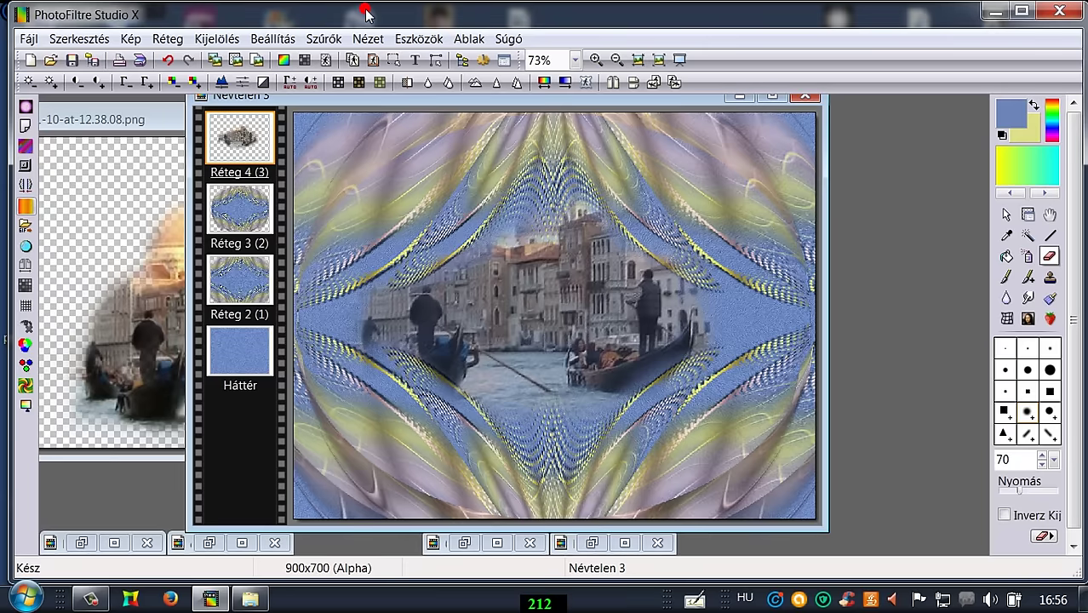
- Try the stronger Domborítás filter on the Réteg 4 gondola layer and undo it
{"action": "left_click", "coordinate": [1028, 213]}
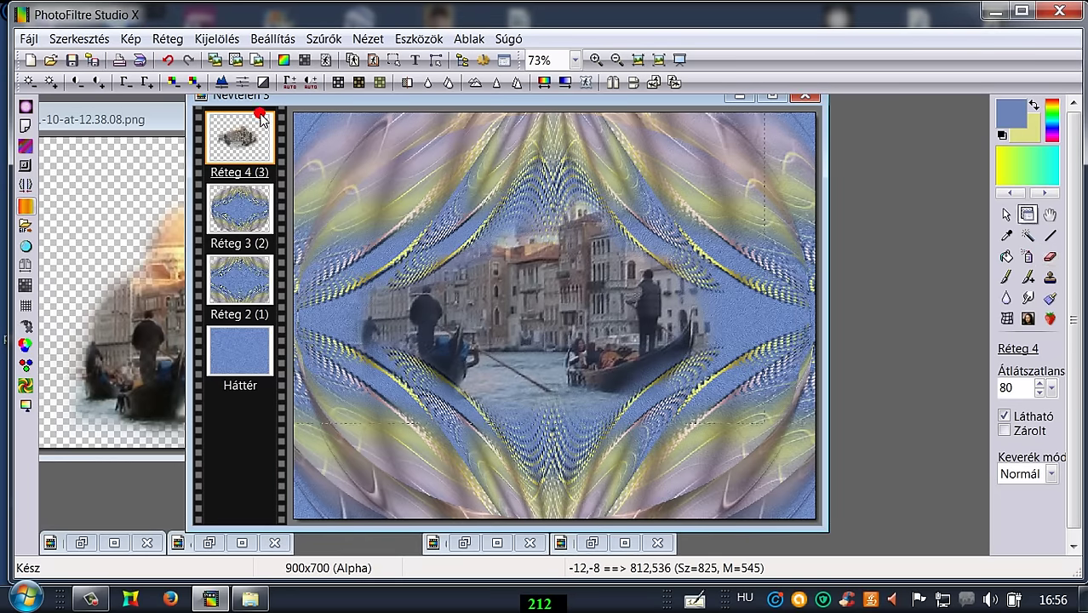
{"action": "left_click", "coordinate": [323, 40]}
{"action": "mouse_move", "coordinate": [381, 141]}
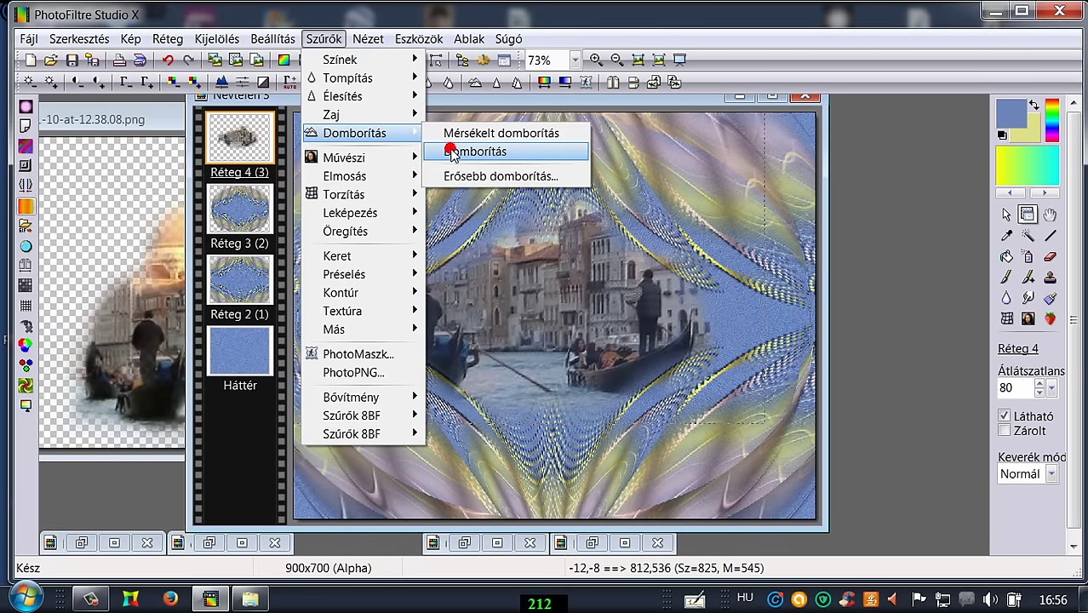
{"action": "left_click", "coordinate": [450, 149]}
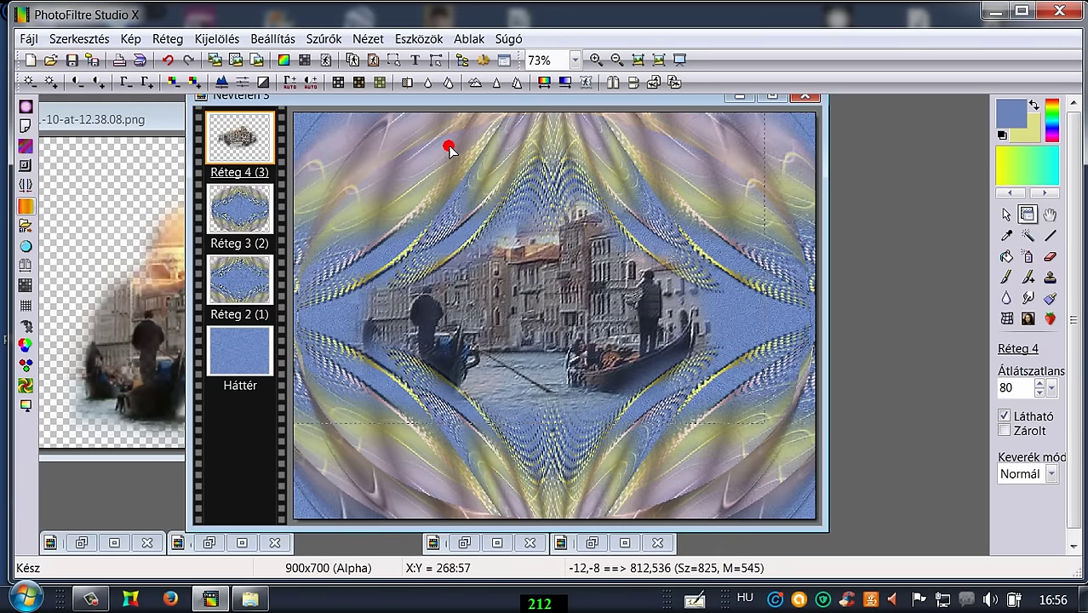
{"action": "left_click", "coordinate": [165, 61]}
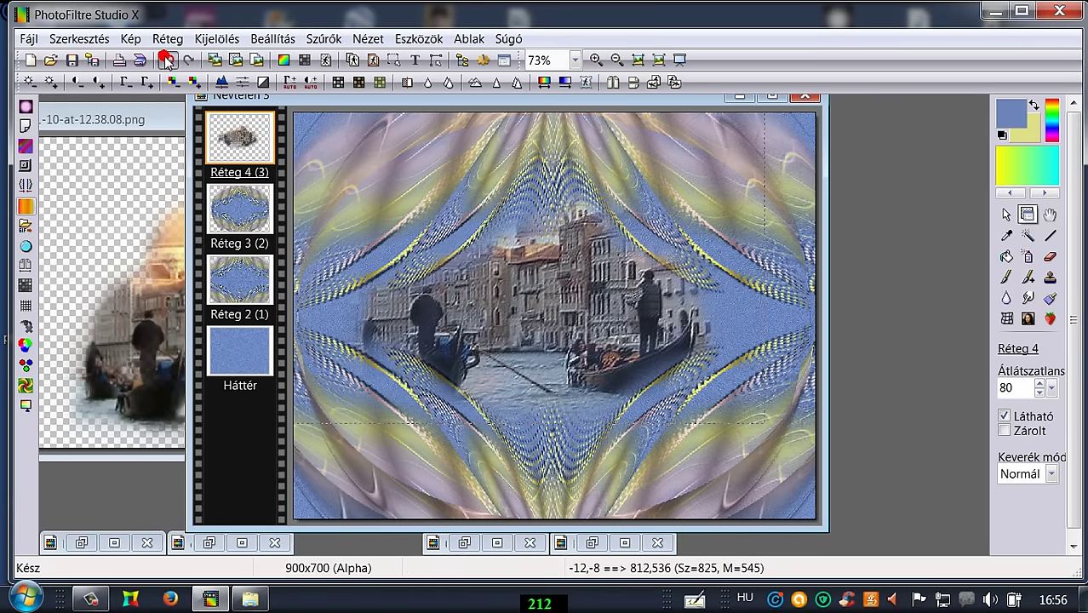
- Undo and redo the last eraser stroke, and apply the Mérsékelt domborítás filter twice to the Réteg 4 gondola layer
{"action": "left_click", "coordinate": [165, 61]}
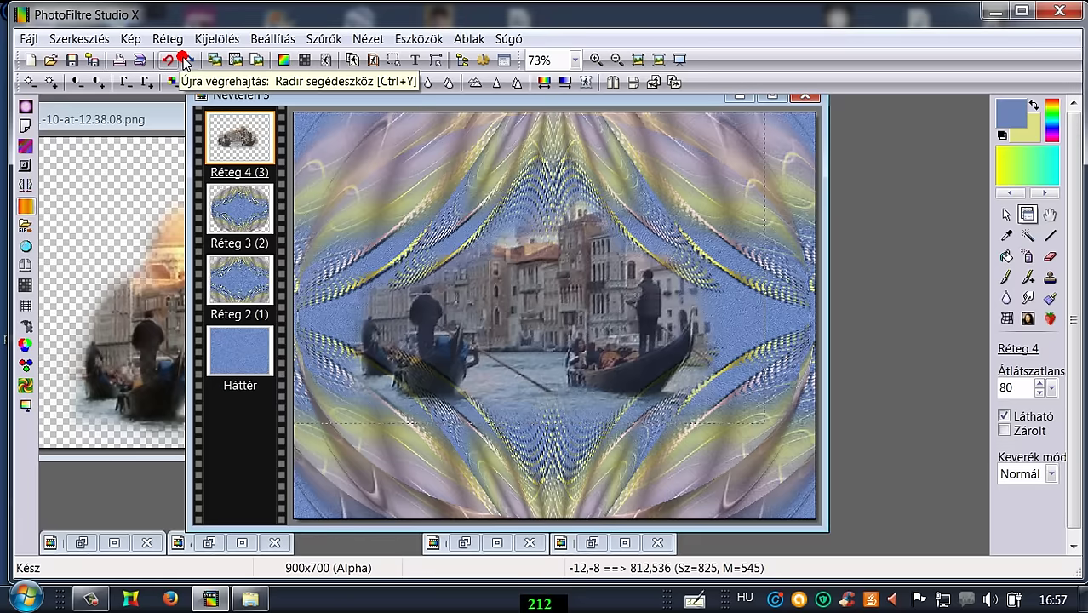
{"action": "left_click", "coordinate": [188, 59]}
{"action": "left_click", "coordinate": [326, 40]}
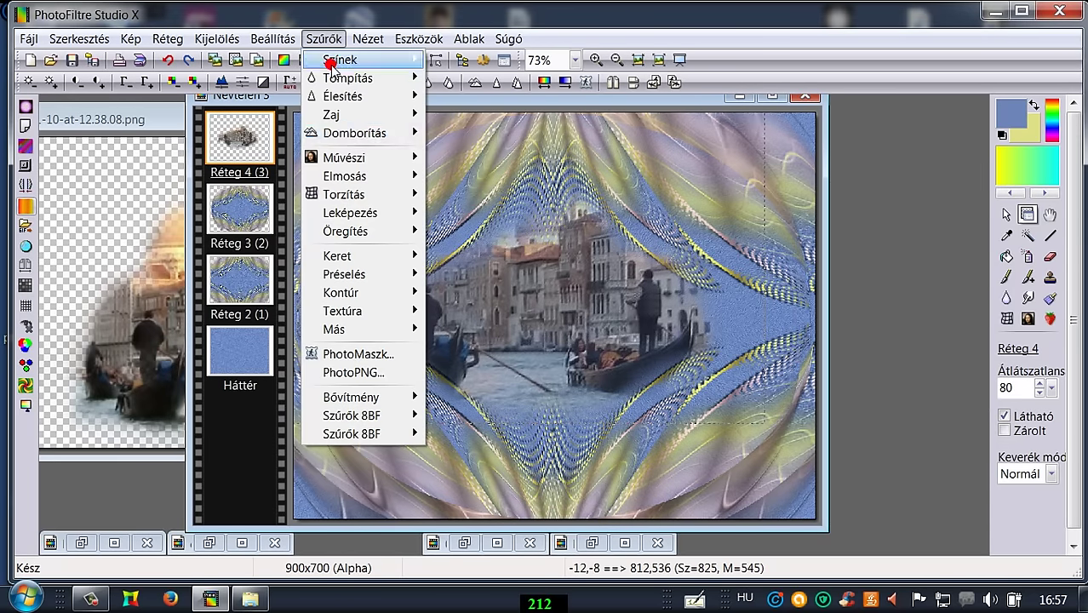
{"action": "mouse_move", "coordinate": [345, 134]}
{"action": "left_click", "coordinate": [457, 133]}
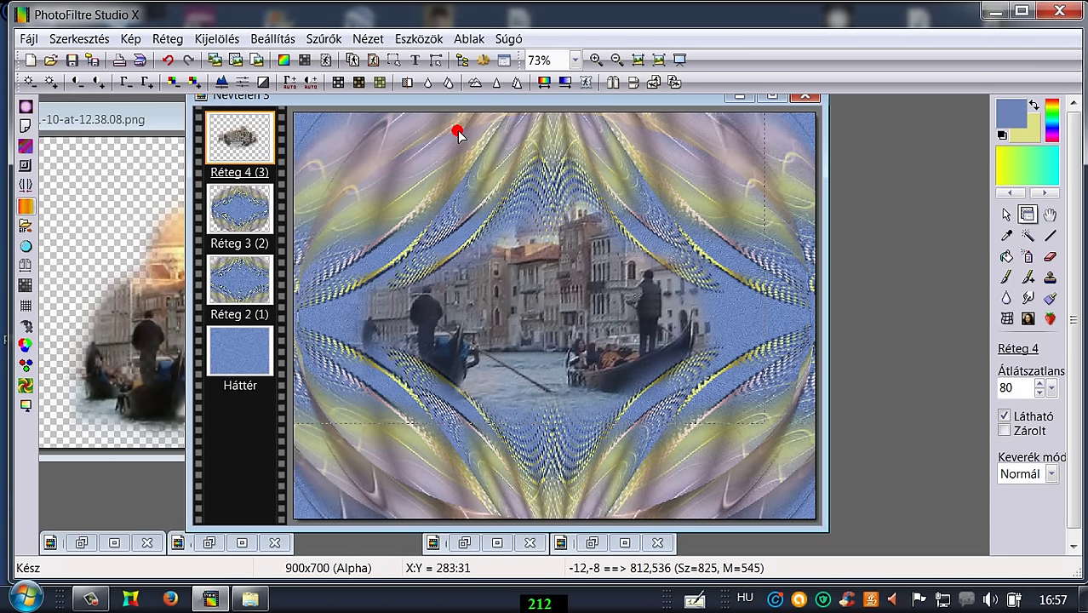
{"action": "left_click", "coordinate": [332, 39]}
{"action": "mouse_move", "coordinate": [377, 133]}
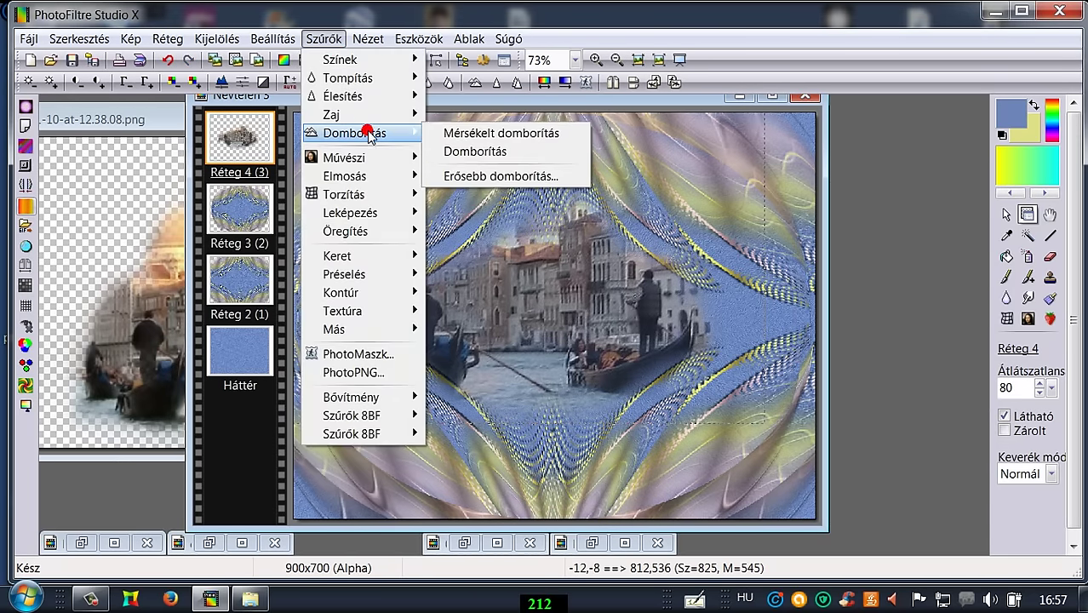
{"action": "left_click", "coordinate": [449, 132]}
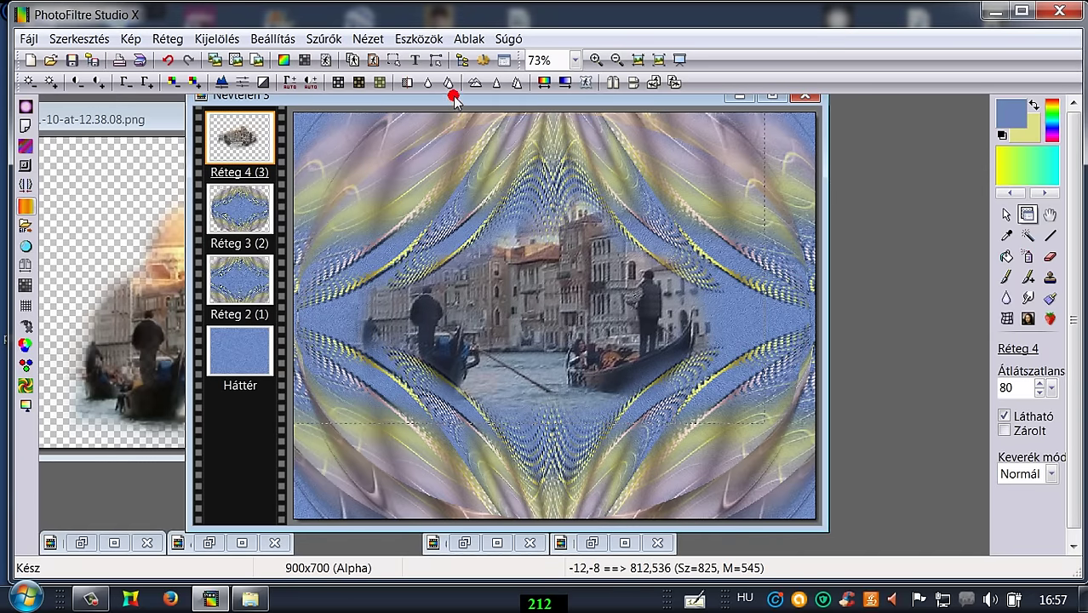
{"action": "left_click_drag", "start_coordinate": [456, 99], "coordinate": [460, 99]}
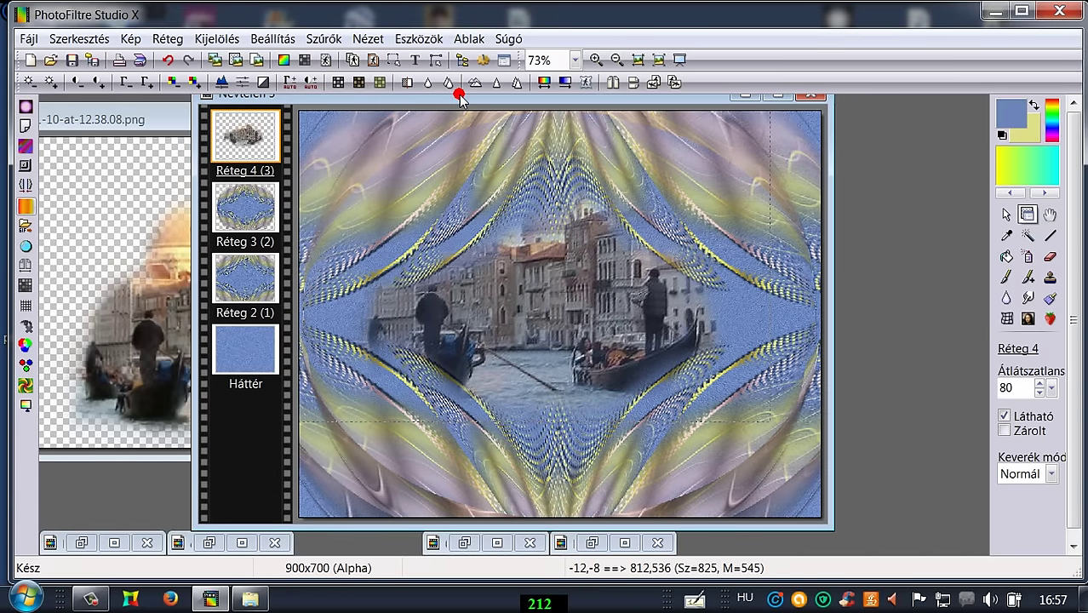
- Add a black smoothed shadow to Réteg 3 with X offset -3, Y offset 3, radius 3 and raised opacity, and nudge the layer up and right
{"action": "left_click", "coordinate": [225, 210]}
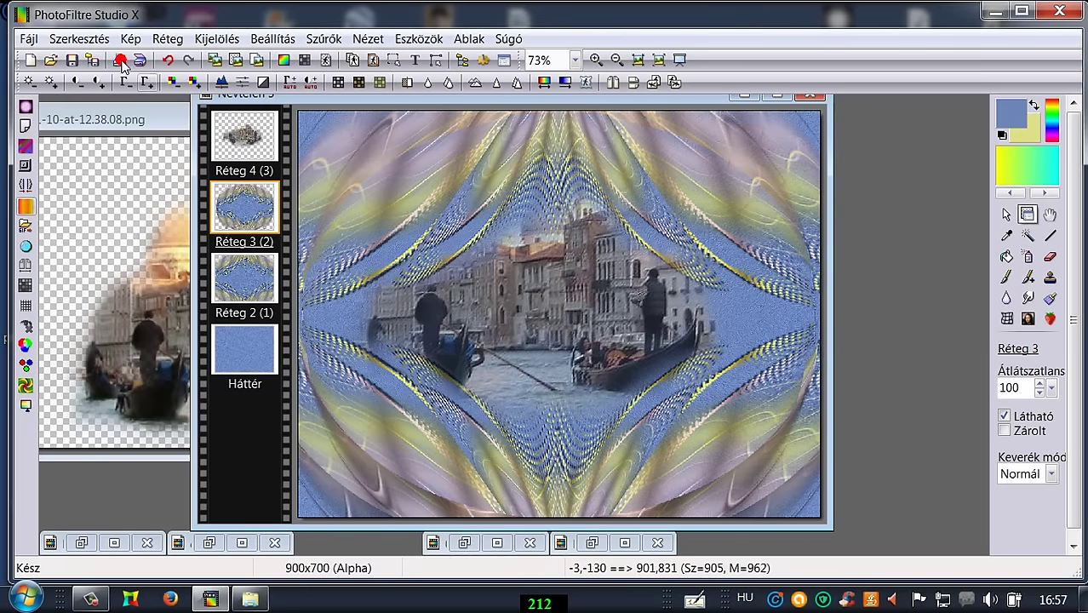
{"action": "left_click", "coordinate": [167, 39]}
{"action": "left_click", "coordinate": [212, 220]}
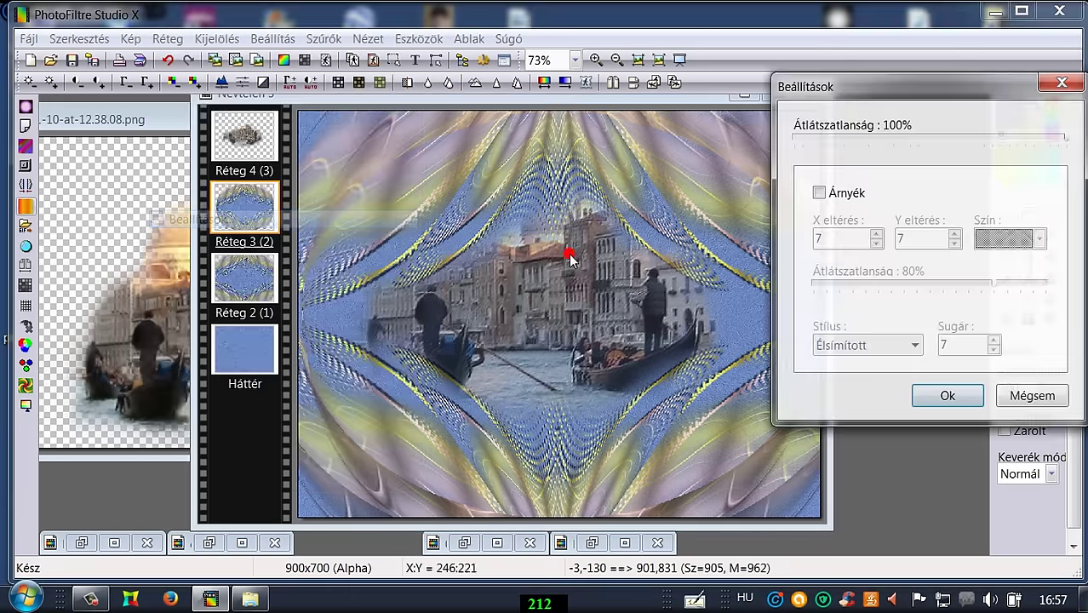
{"action": "left_click", "coordinate": [817, 192]}
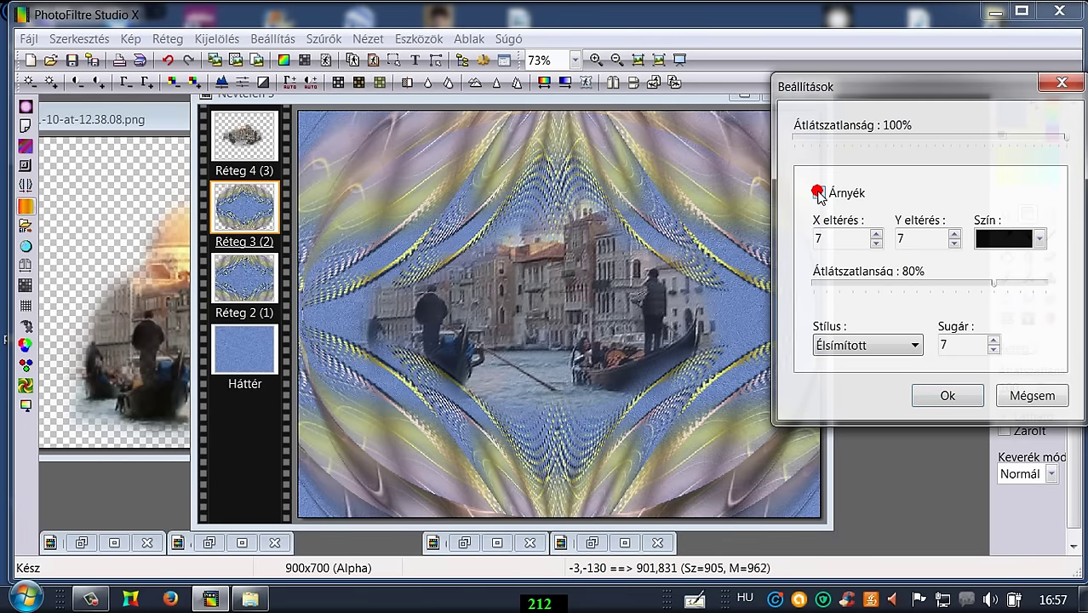
{"action": "left_click", "coordinate": [875, 242]}
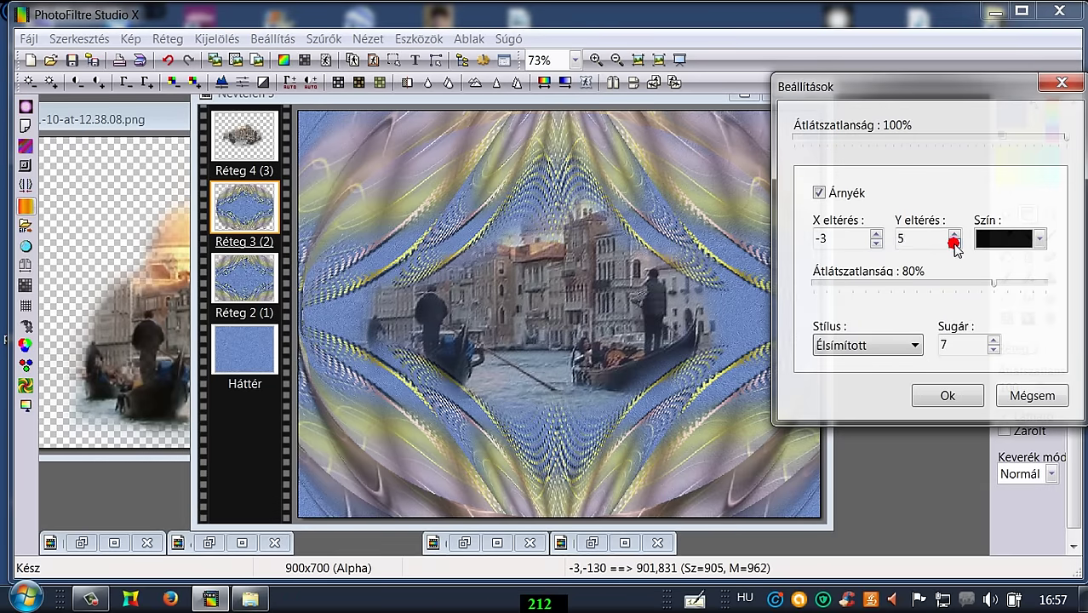
{"action": "left_click_drag", "start_coordinate": [968, 89], "coordinate": [981, 121]}
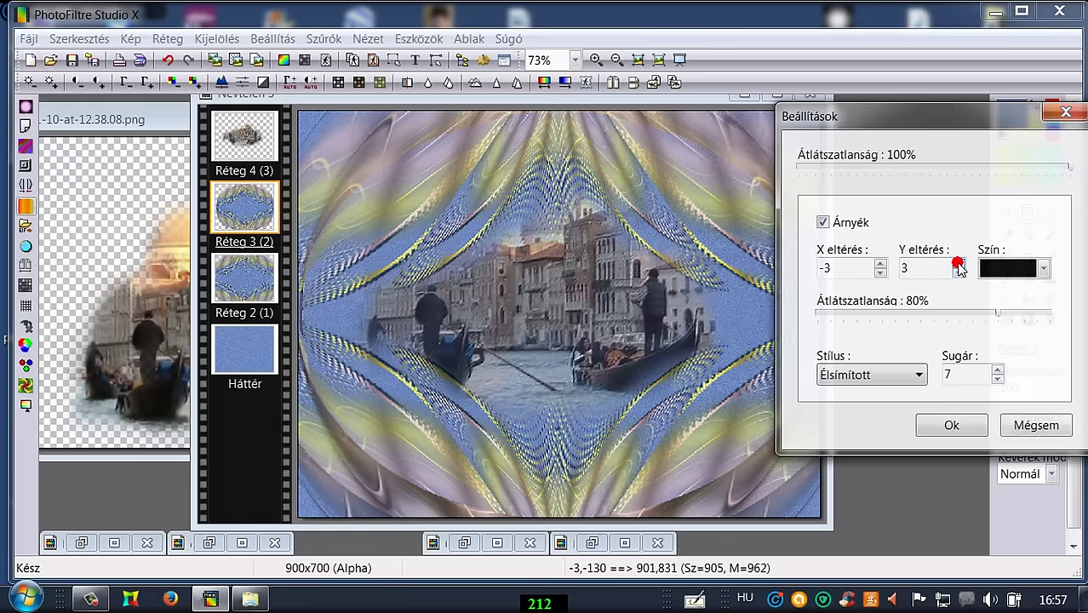
{"action": "left_click_drag", "start_coordinate": [941, 126], "coordinate": [1036, 130]}
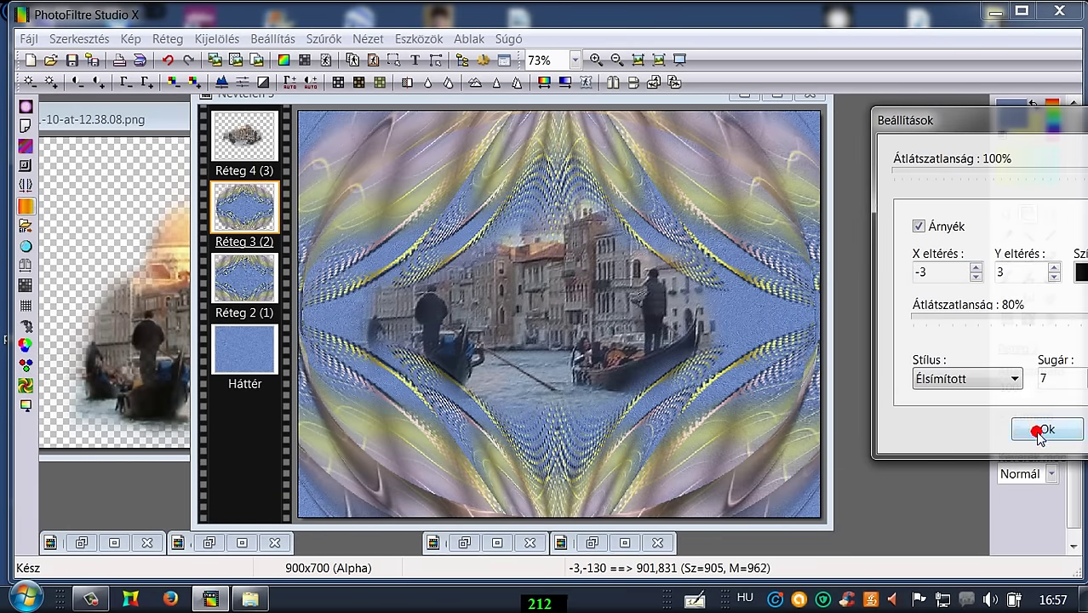
{"action": "left_click_drag", "start_coordinate": [994, 122], "coordinate": [898, 122]}
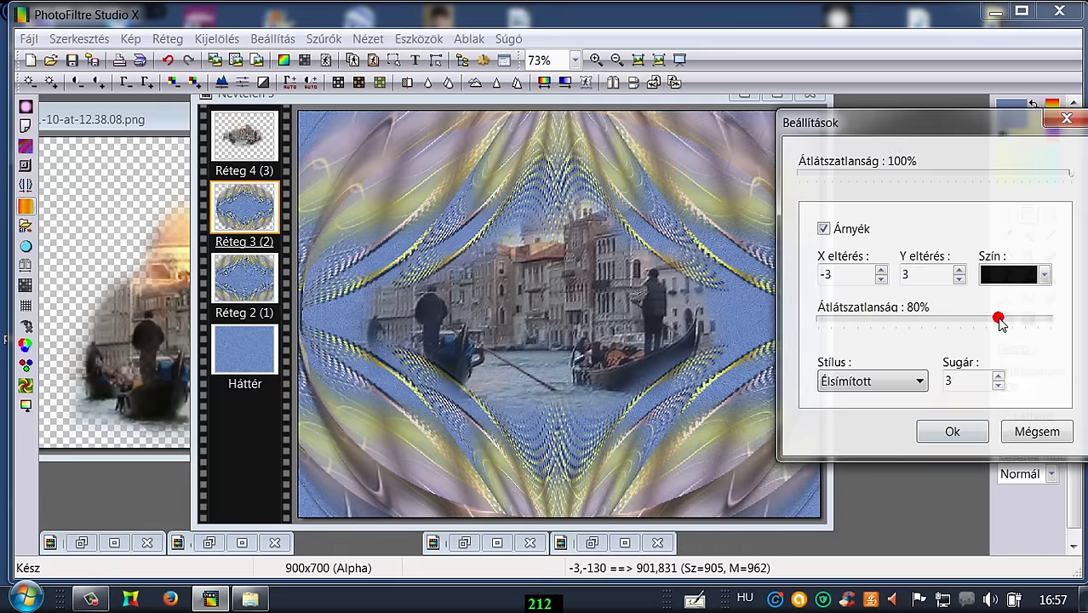
{"action": "left_click_drag", "start_coordinate": [998, 319], "coordinate": [1085, 326]}
{"action": "left_click", "coordinate": [951, 432]}
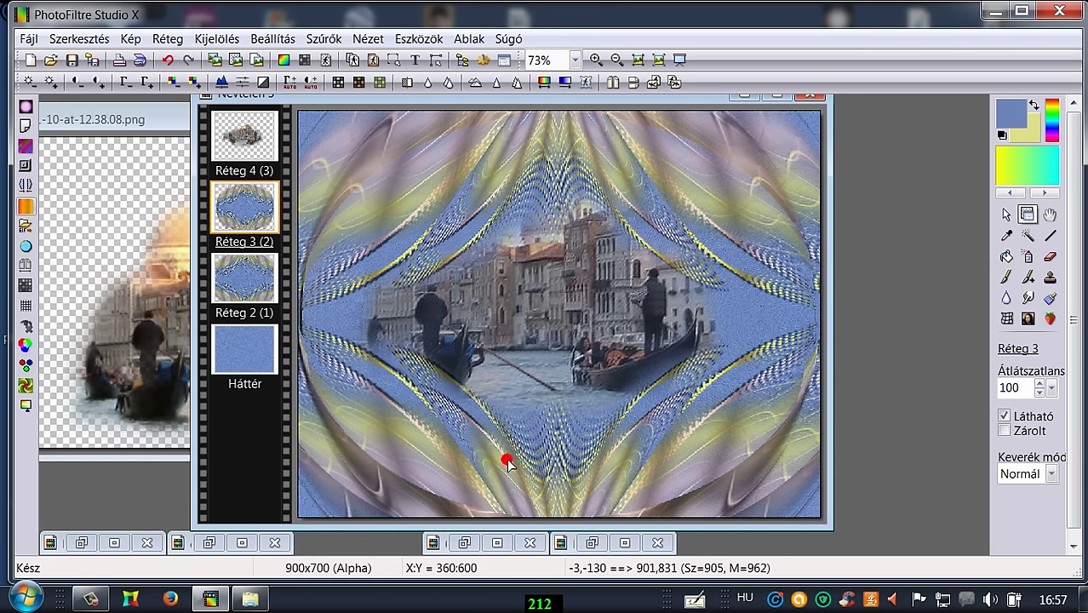
{"action": "left_click_drag", "start_coordinate": [508, 464], "coordinate": [509, 462]}
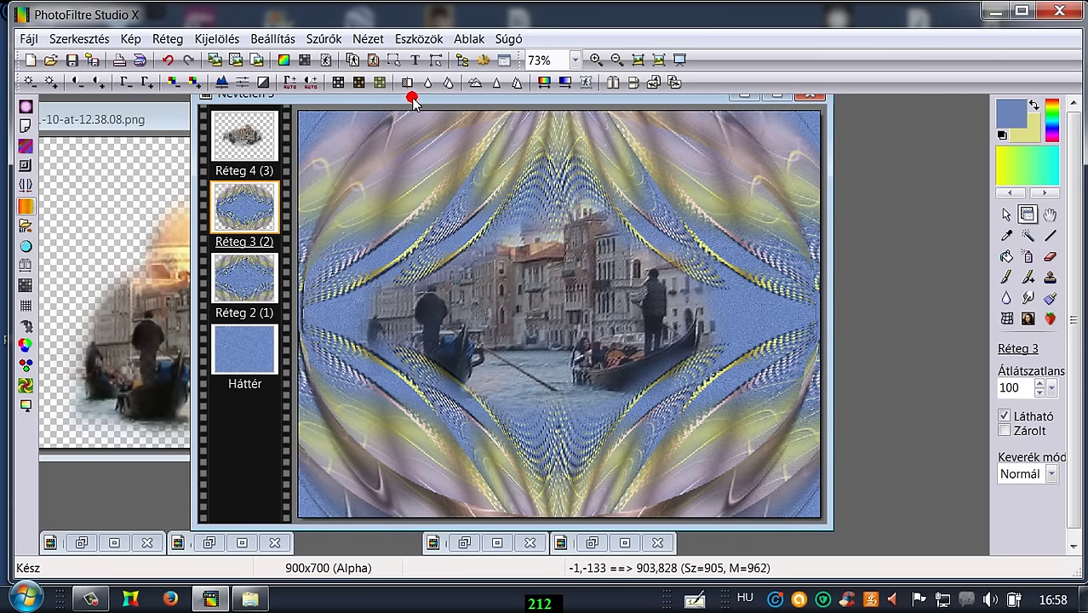
{"action": "left_click_drag", "start_coordinate": [413, 97], "coordinate": [414, 100]}
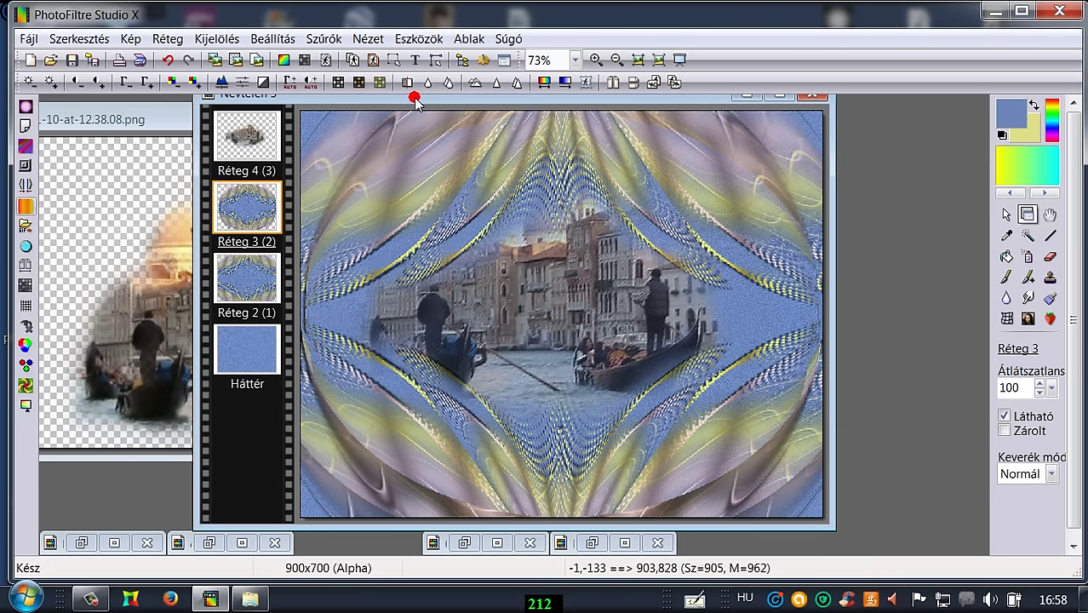
- Merge the Réteg 4 gondola layer into Réteg 3, and merge the result into Réteg 2
{"action": "left_click", "coordinate": [253, 220]}
{"action": "right_click", "coordinate": [250, 137]}
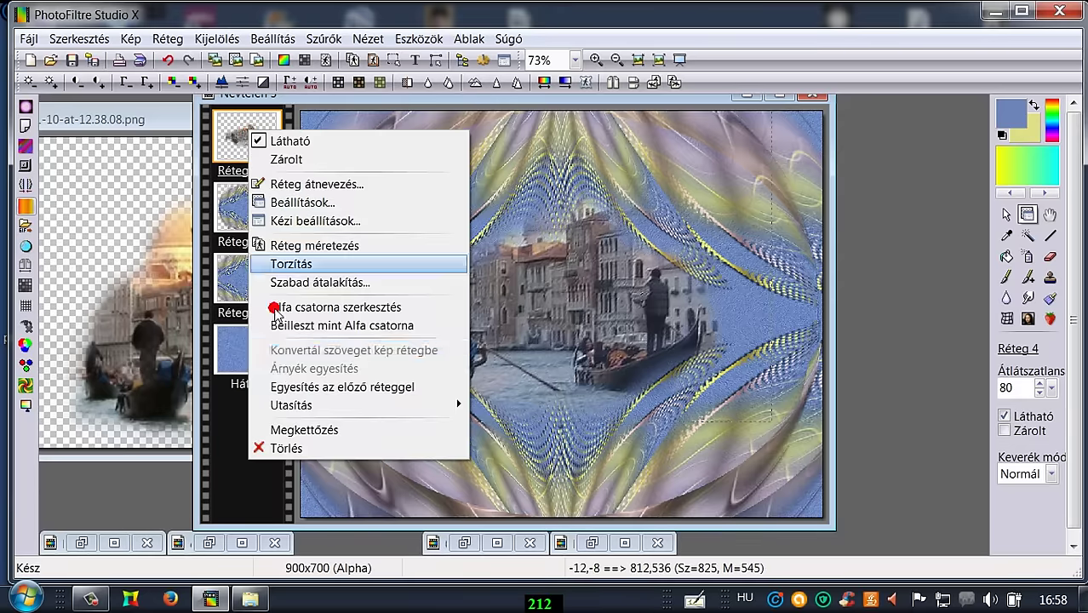
{"action": "left_click", "coordinate": [287, 450]}
{"action": "right_click", "coordinate": [248, 134]}
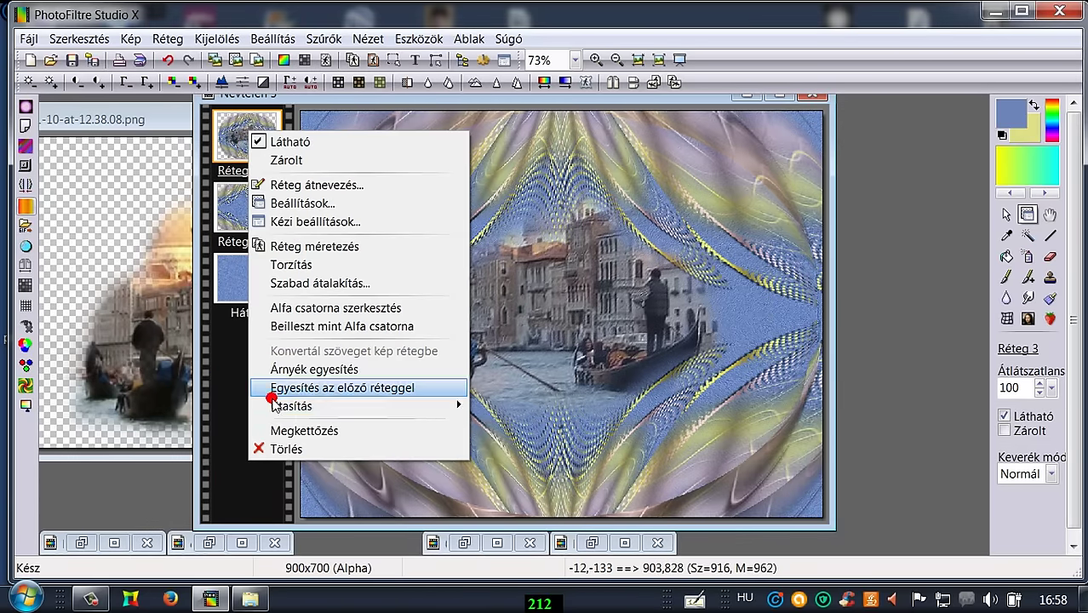
{"action": "left_click", "coordinate": [278, 389]}
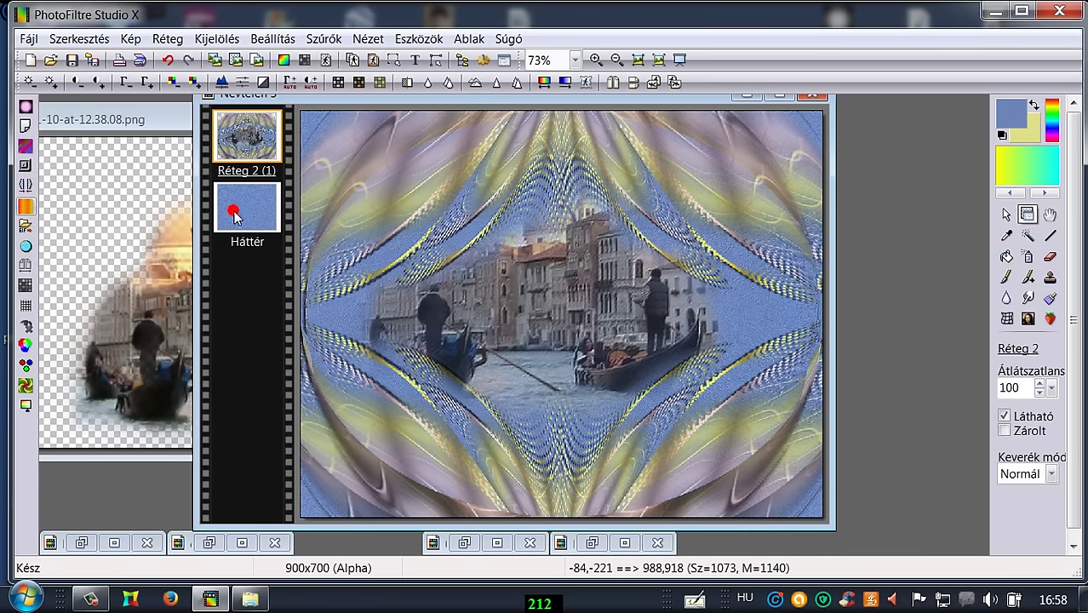
- Duplicate the Háttér layer and merge the Réteg 2 composition layer into the copy
{"action": "left_click", "coordinate": [260, 205]}
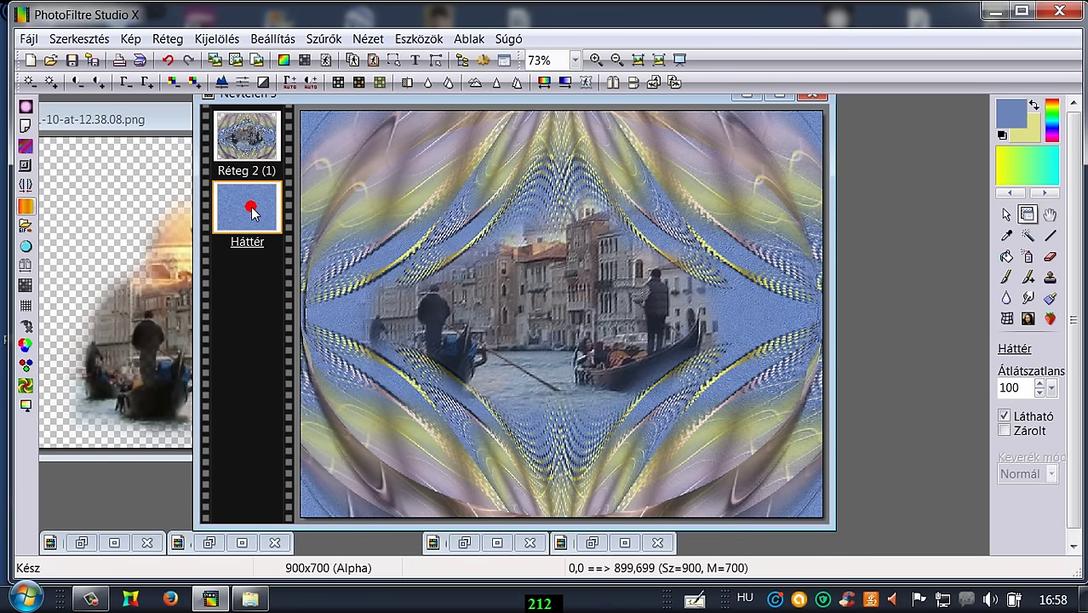
{"action": "left_click", "coordinate": [168, 38]}
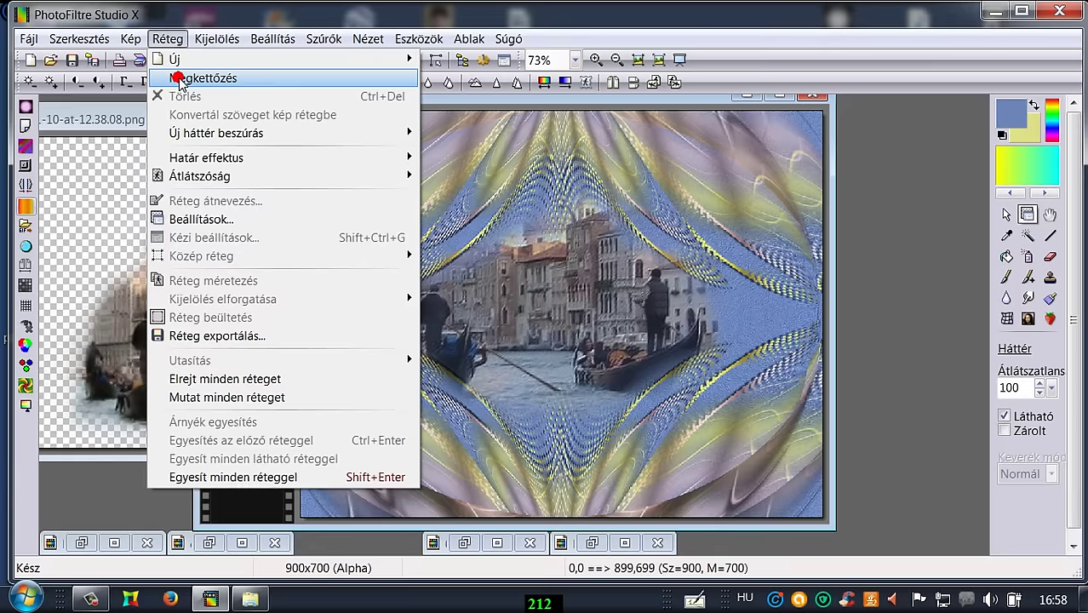
{"action": "left_click", "coordinate": [179, 78]}
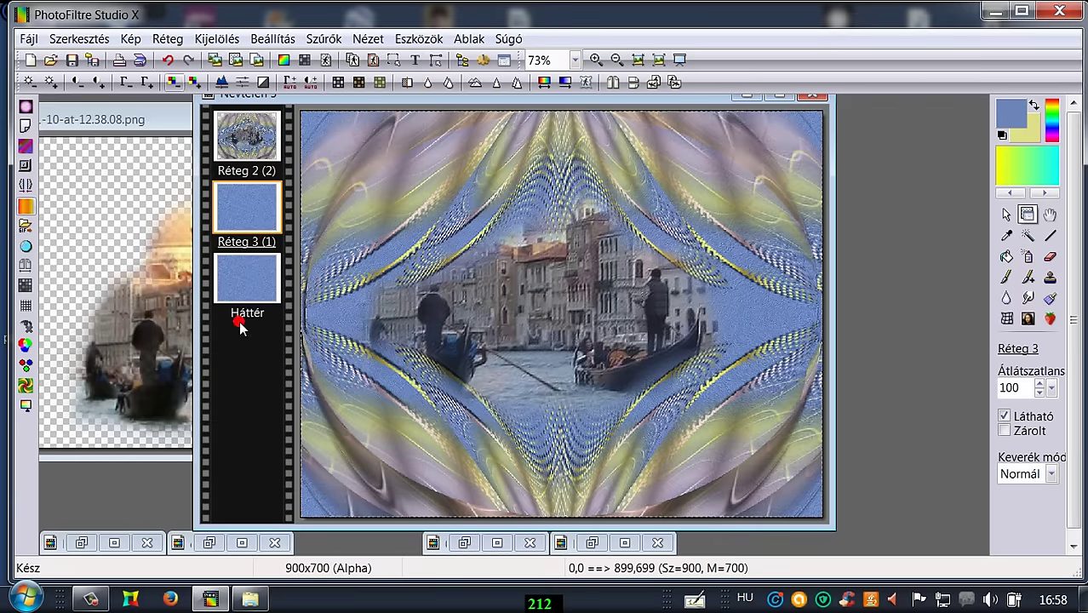
{"action": "right_click", "coordinate": [241, 133]}
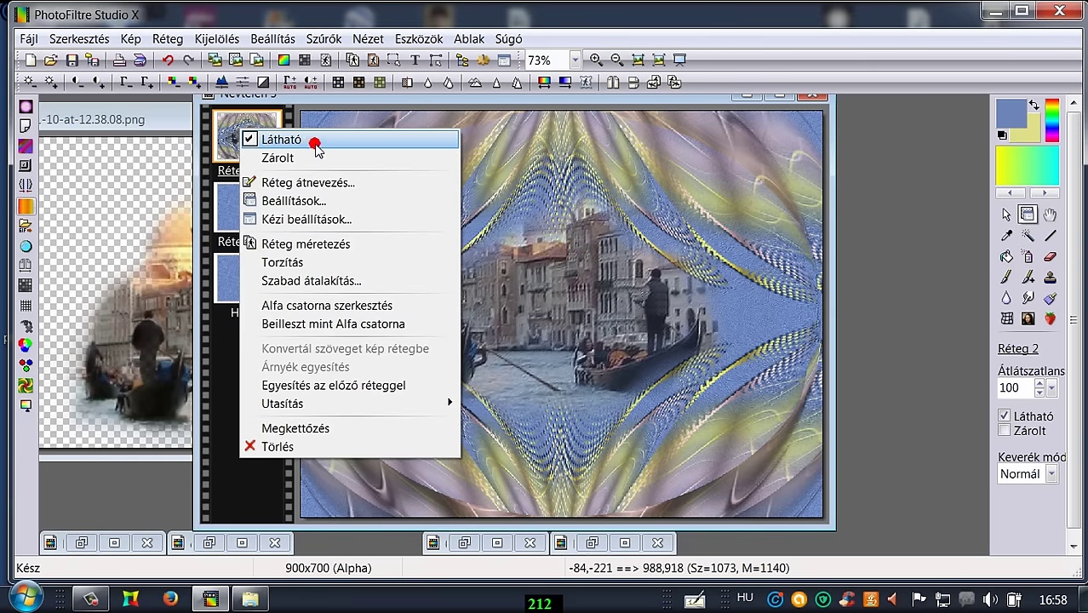
{"action": "left_click", "coordinate": [316, 386]}
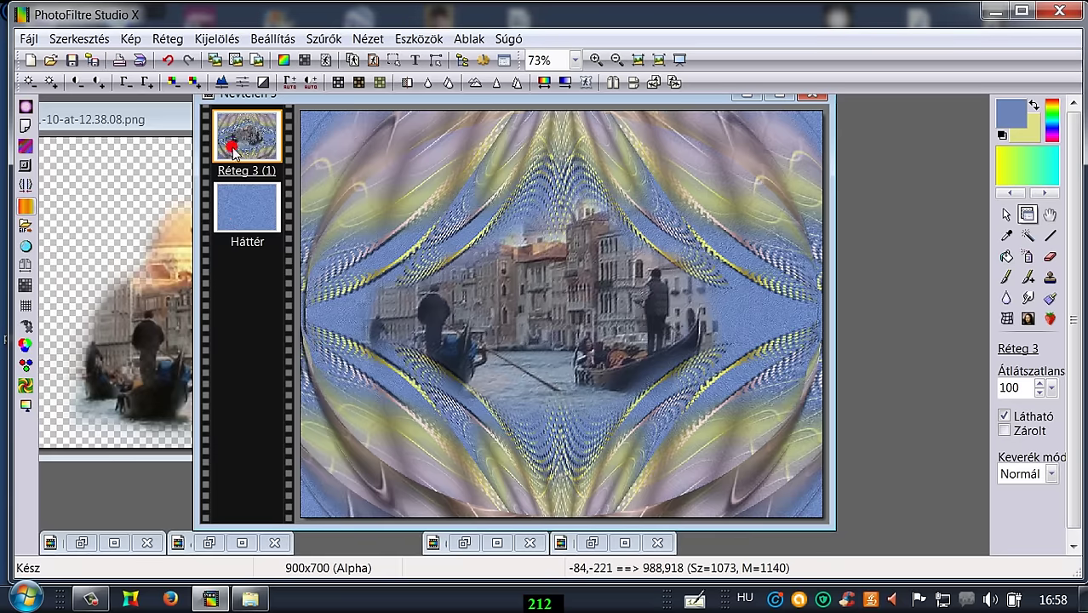
- Apply a distortion filter to the merged Réteg 3 layer to pull the patterned frame's corners inward
{"action": "left_click_drag", "start_coordinate": [333, 102], "coordinate": [325, 109]}
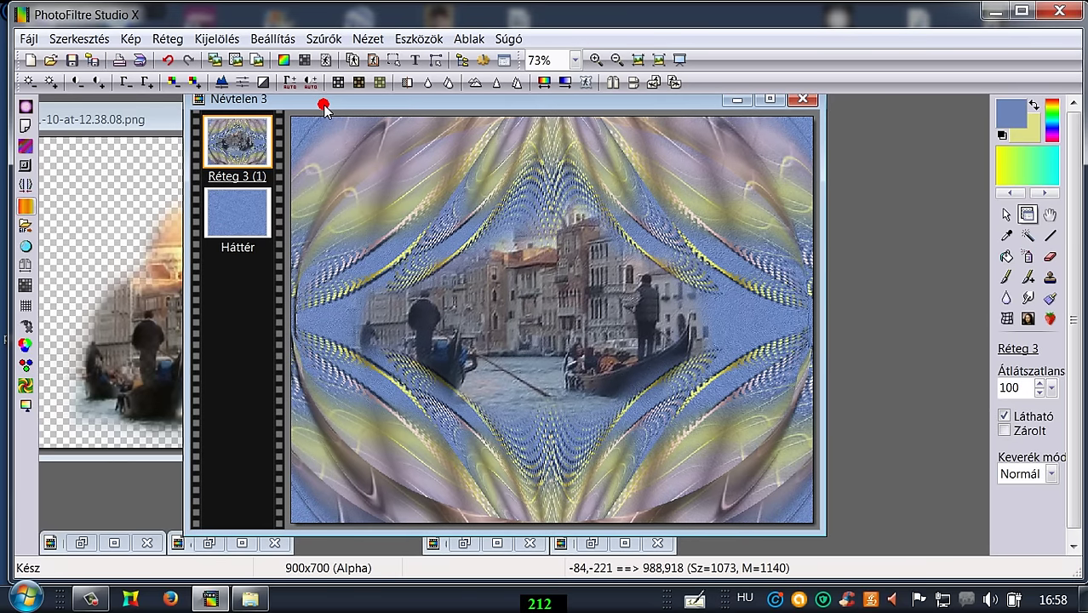
{"action": "left_click", "coordinate": [322, 39]}
{"action": "mouse_move", "coordinate": [356, 195]}
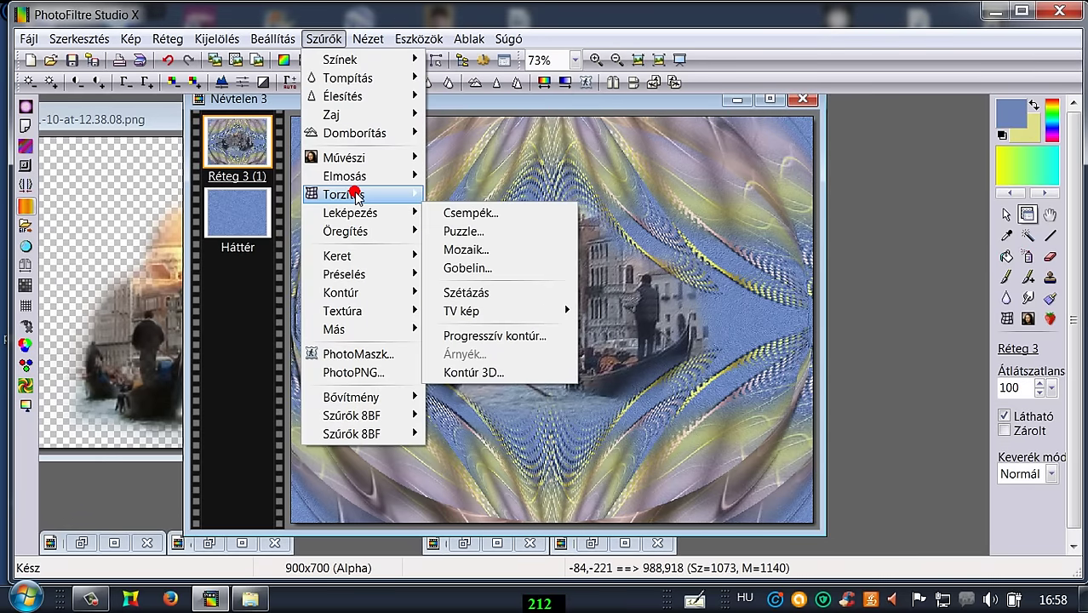
{"action": "left_click", "coordinate": [499, 245]}
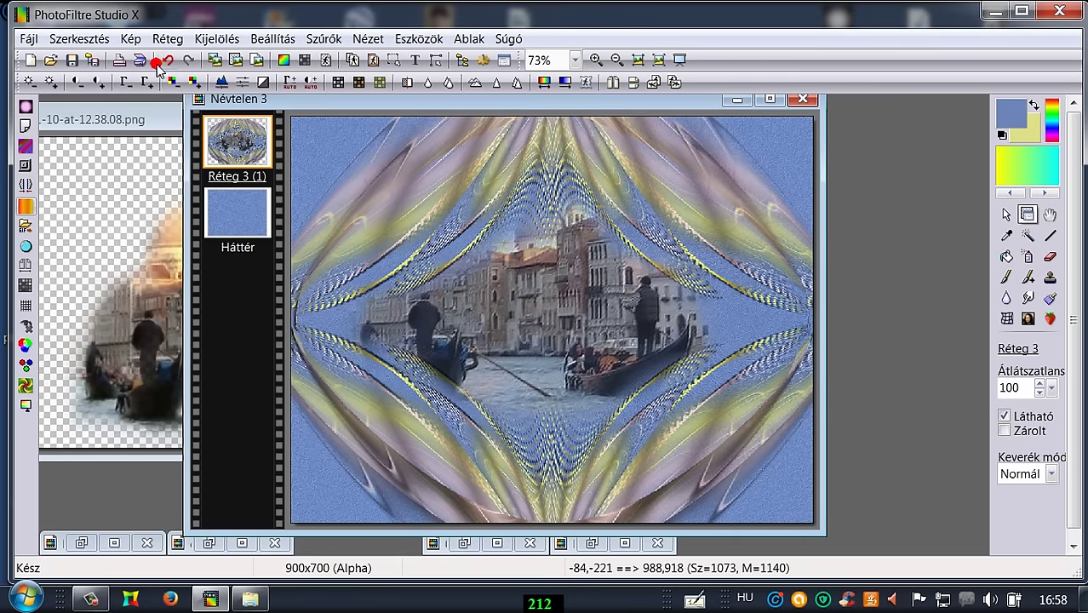
- Scale the merged Réteg 3 layer to 112% with the free transform
{"action": "right_click", "coordinate": [232, 141]}
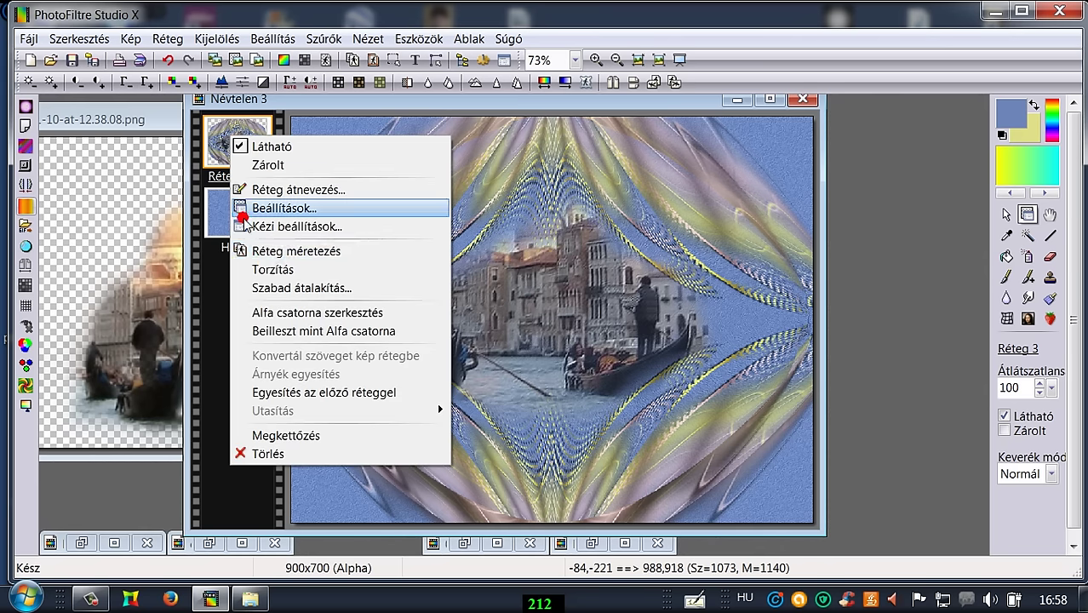
{"action": "left_click", "coordinate": [308, 289]}
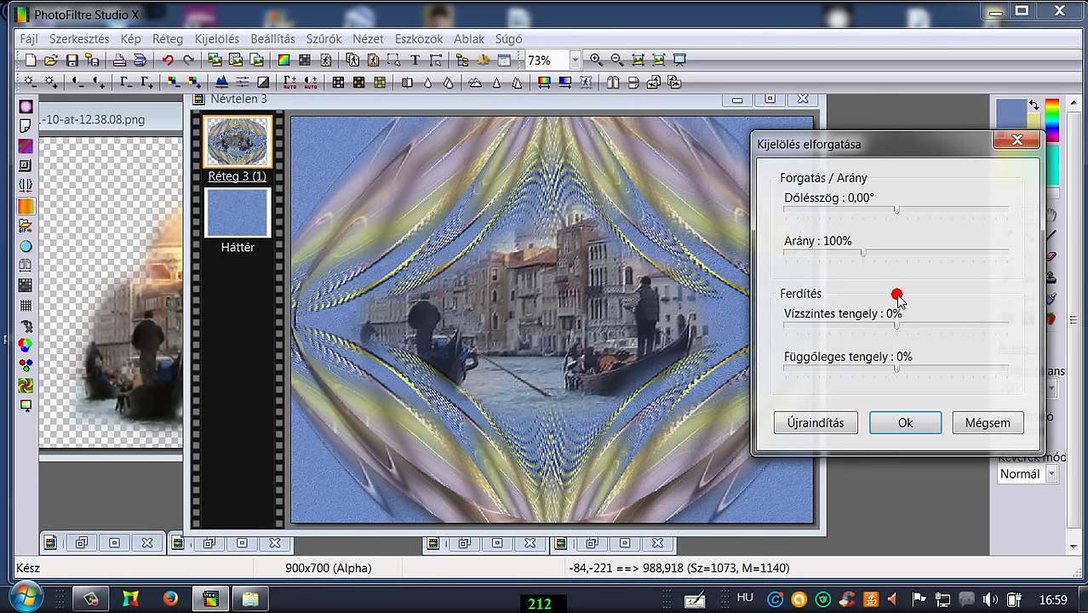
{"action": "left_click_drag", "start_coordinate": [863, 252], "coordinate": [878, 253]}
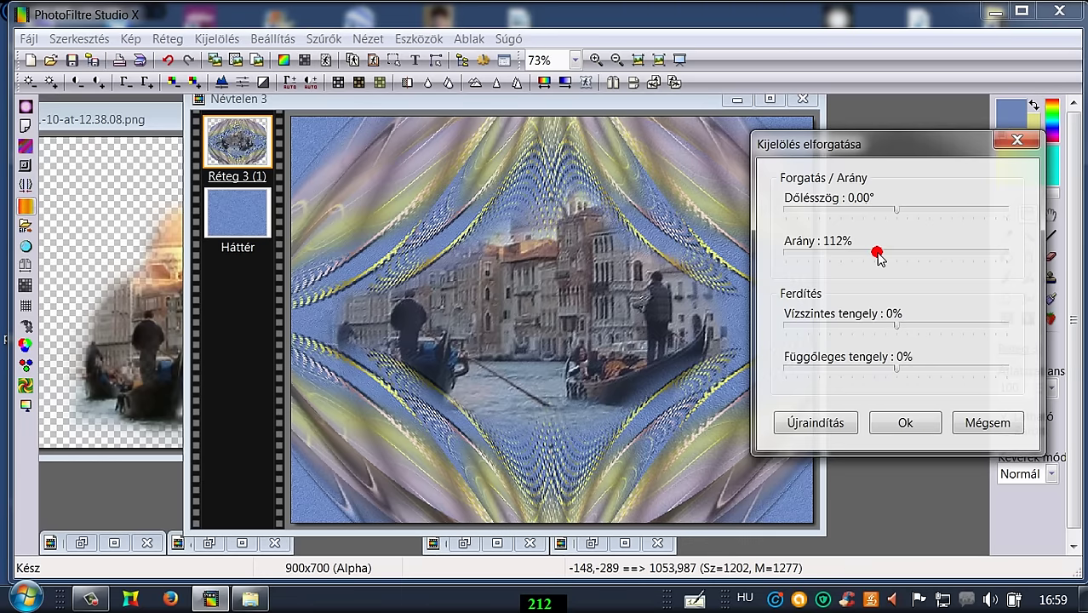
{"action": "left_click_drag", "start_coordinate": [911, 145], "coordinate": [992, 120]}
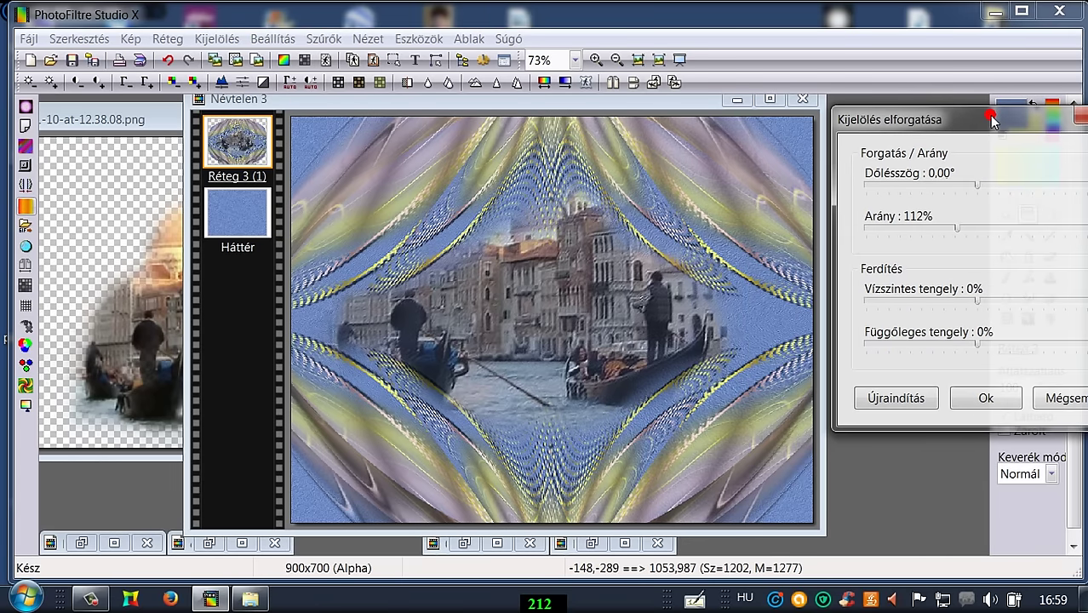
{"action": "left_click", "coordinate": [982, 399]}
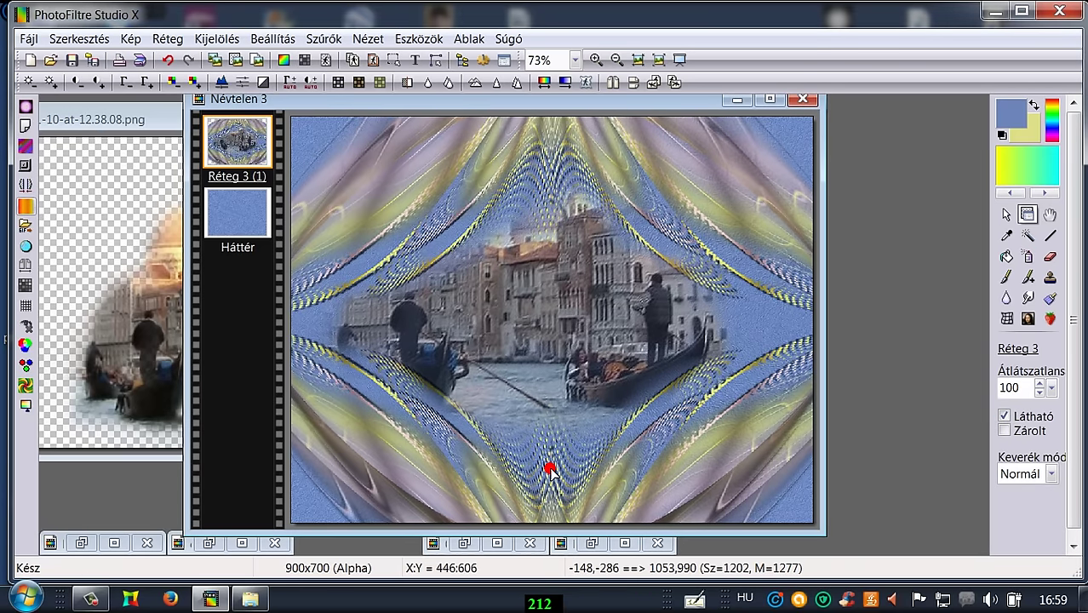
- Nudge the scaled Réteg 3 layer slightly down and left, and minimize the source gondola image window
{"action": "mouse_move", "coordinate": [549, 473]}
{"action": "left_mouse_down"}
{"action": "mouse_move", "coordinate": [552, 503]}
{"action": "mouse_move", "coordinate": [546, 475]}
{"action": "left_mouse_up"}
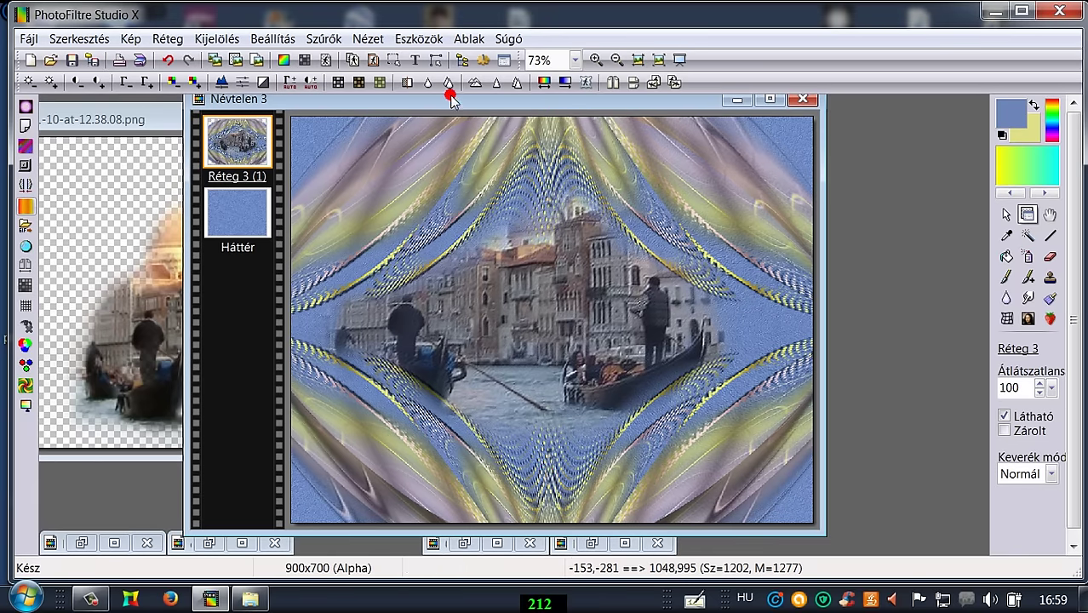
{"action": "left_click_drag", "start_coordinate": [450, 100], "coordinate": [462, 100]}
{"action": "left_click", "coordinate": [128, 117]}
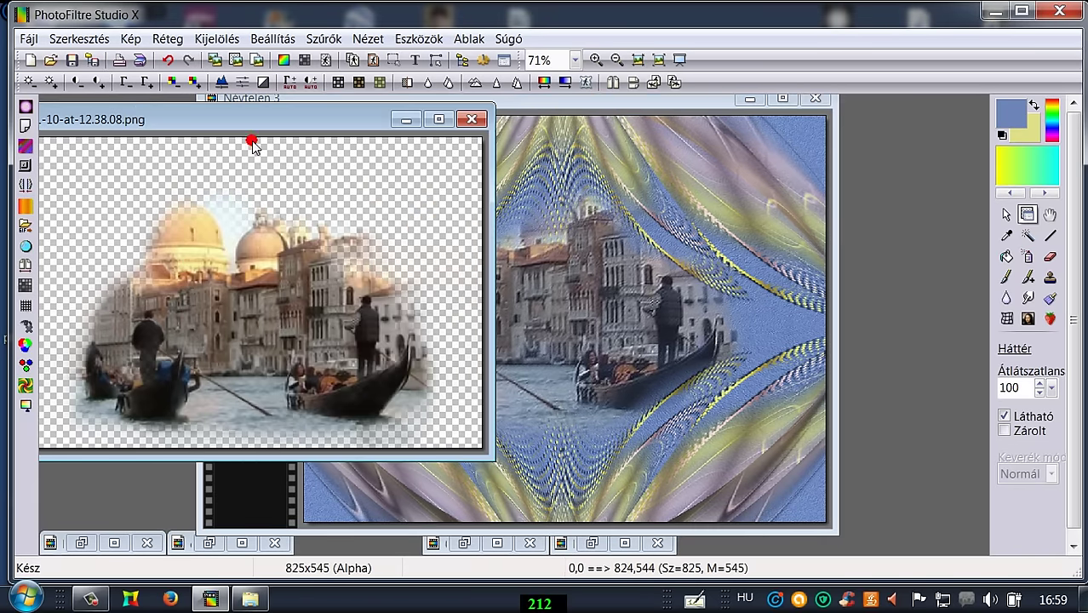
{"action": "left_click", "coordinate": [393, 120]}
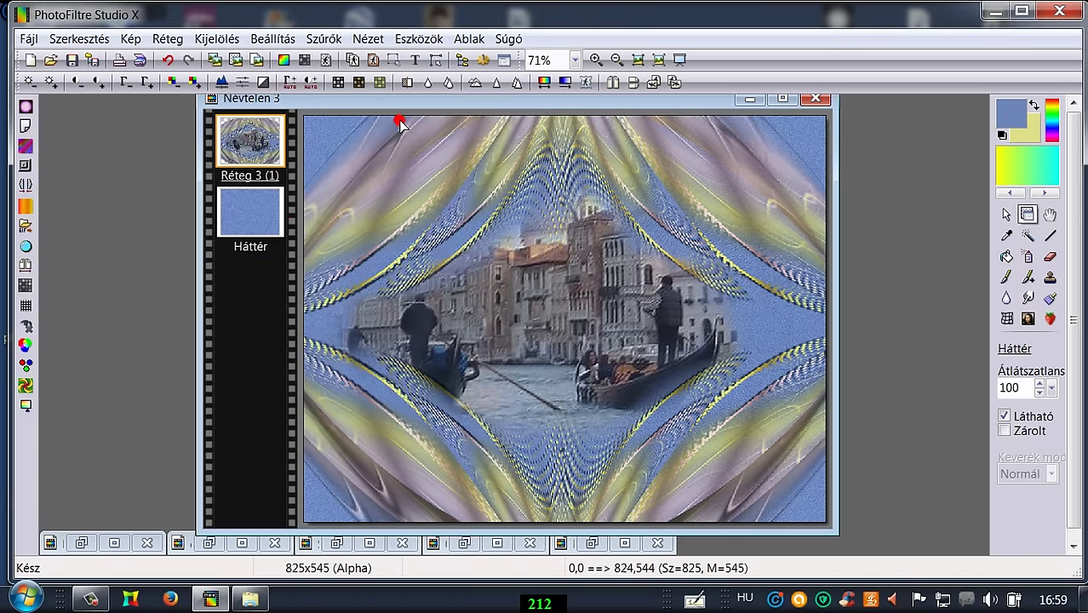
- Restore the minimized pink square strip image, copy it, and paste it into the Névtelen 3 composition as a new layer
{"action": "left_click", "coordinate": [209, 542]}
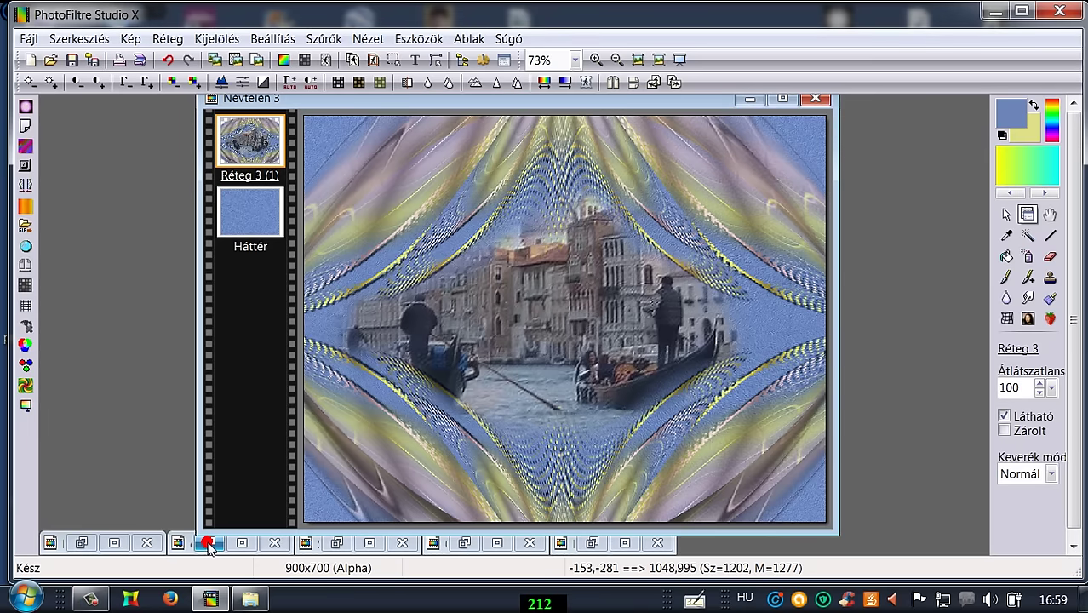
{"action": "left_click", "coordinate": [55, 79]}
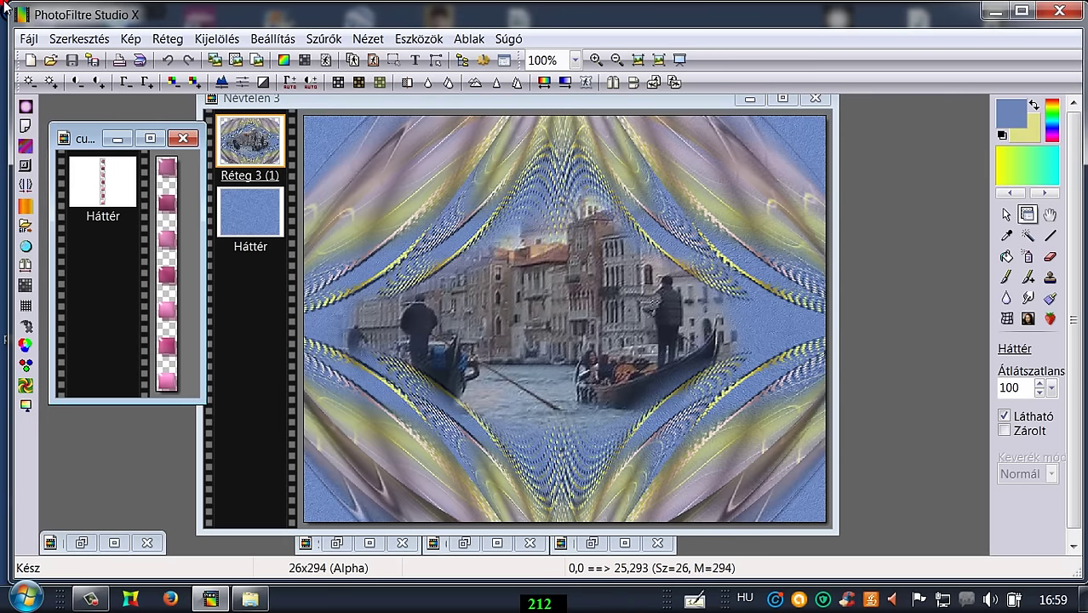
{"action": "left_click", "coordinate": [72, 45]}
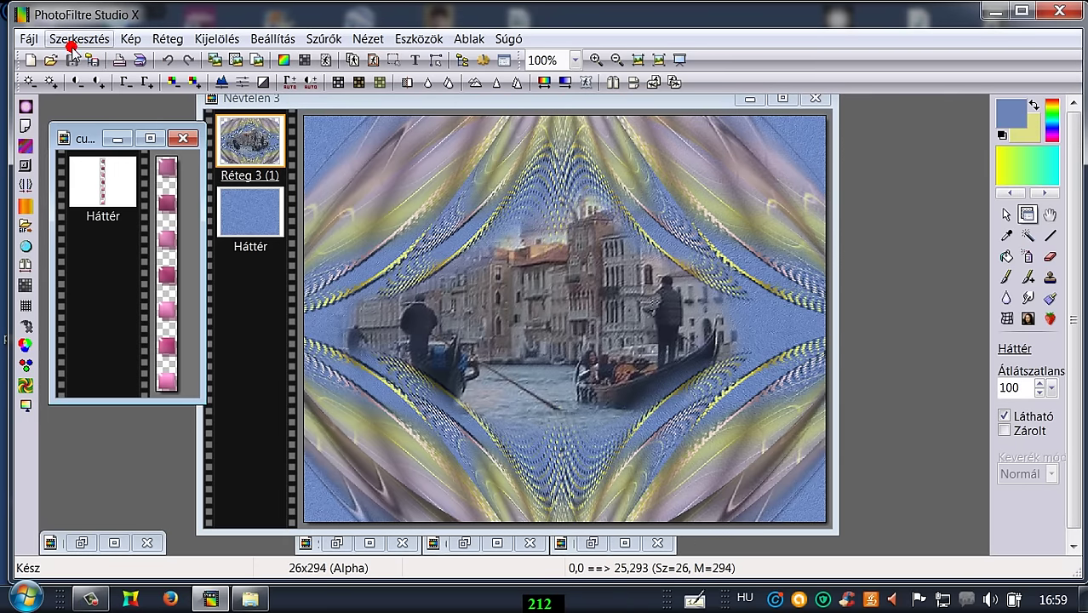
{"action": "left_click", "coordinate": [88, 177]}
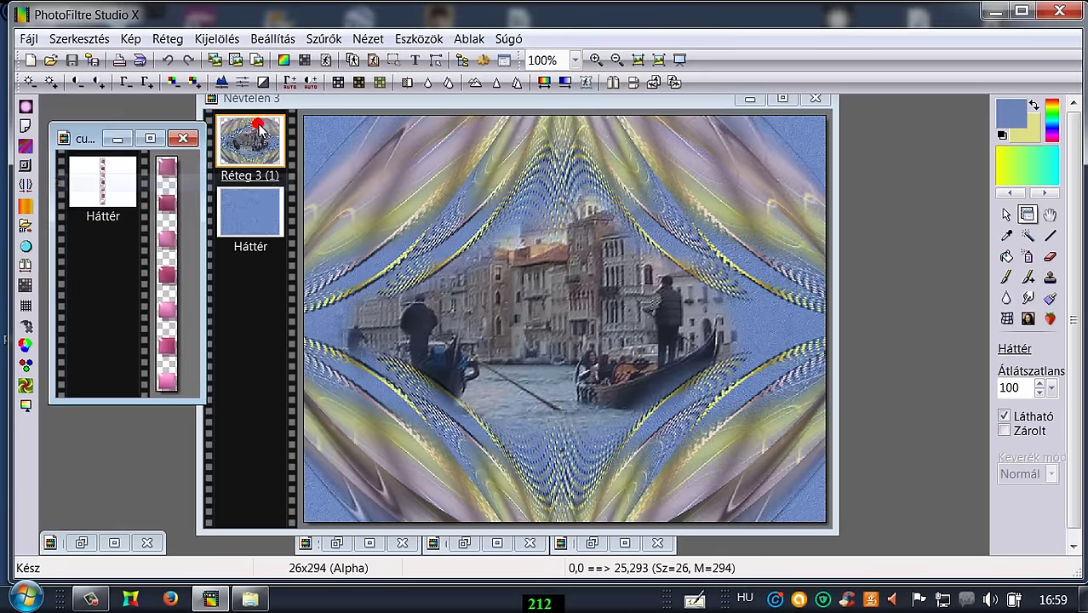
{"action": "left_click", "coordinate": [293, 99]}
{"action": "left_click_drag", "start_coordinate": [292, 99], "coordinate": [271, 97]}
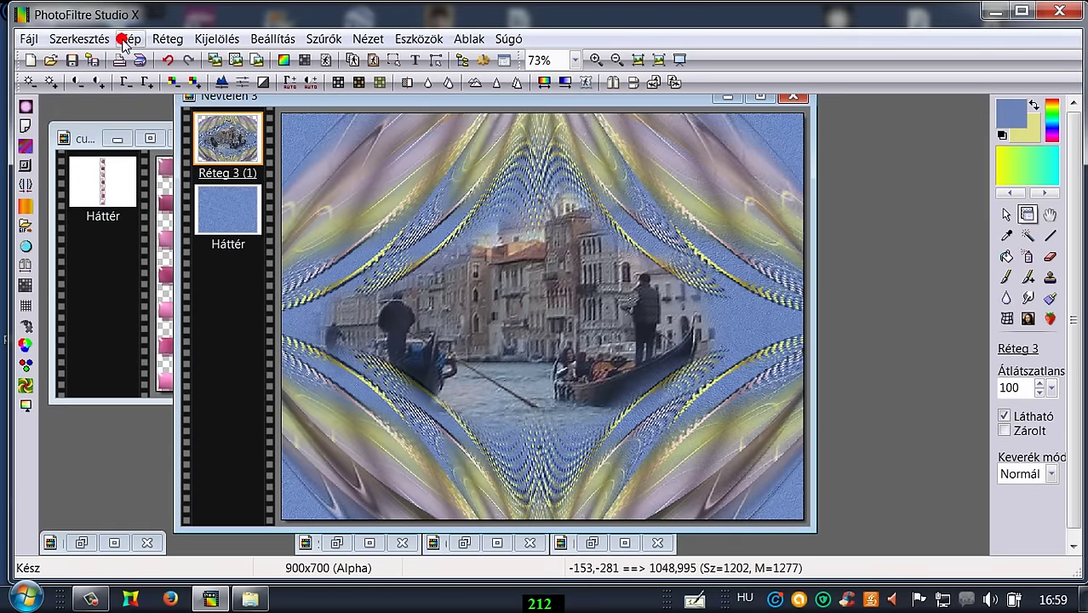
{"action": "left_click", "coordinate": [91, 38]}
{"action": "left_click", "coordinate": [134, 216]}
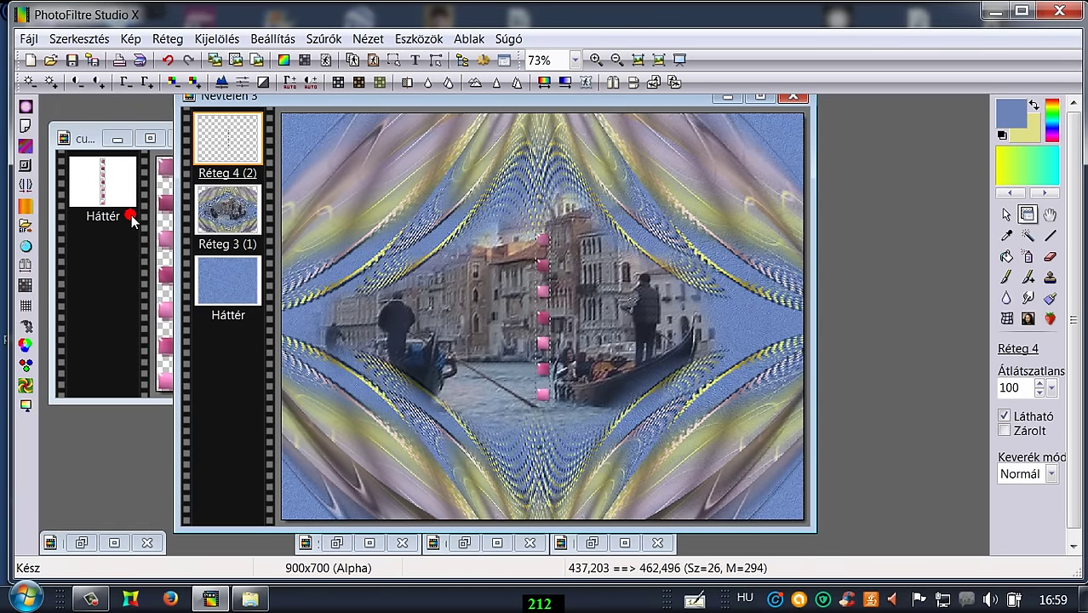
- Duplicate the pink strip layer, rotate the copy 90° clockwise, and merge it with Réteg 4 into a corner shape
{"action": "left_click", "coordinate": [168, 38]}
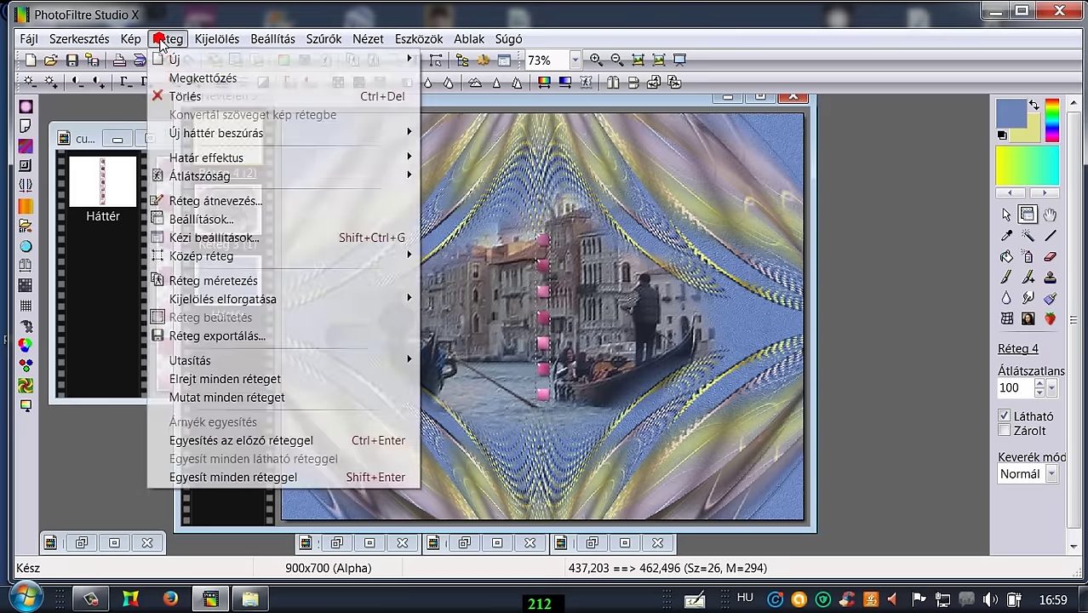
{"action": "left_click", "coordinate": [186, 78]}
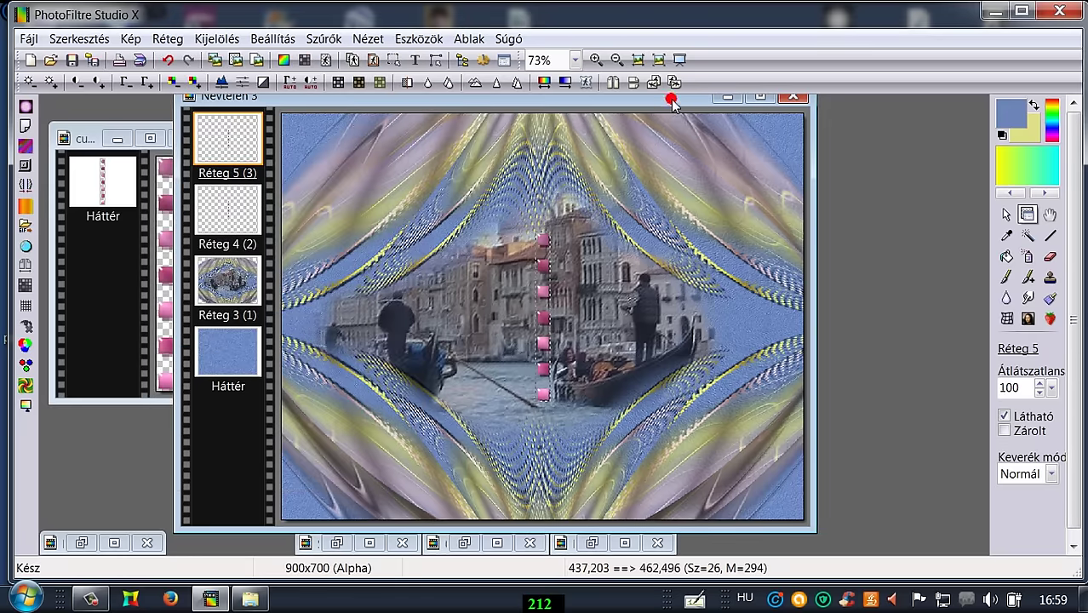
{"action": "left_click", "coordinate": [675, 82]}
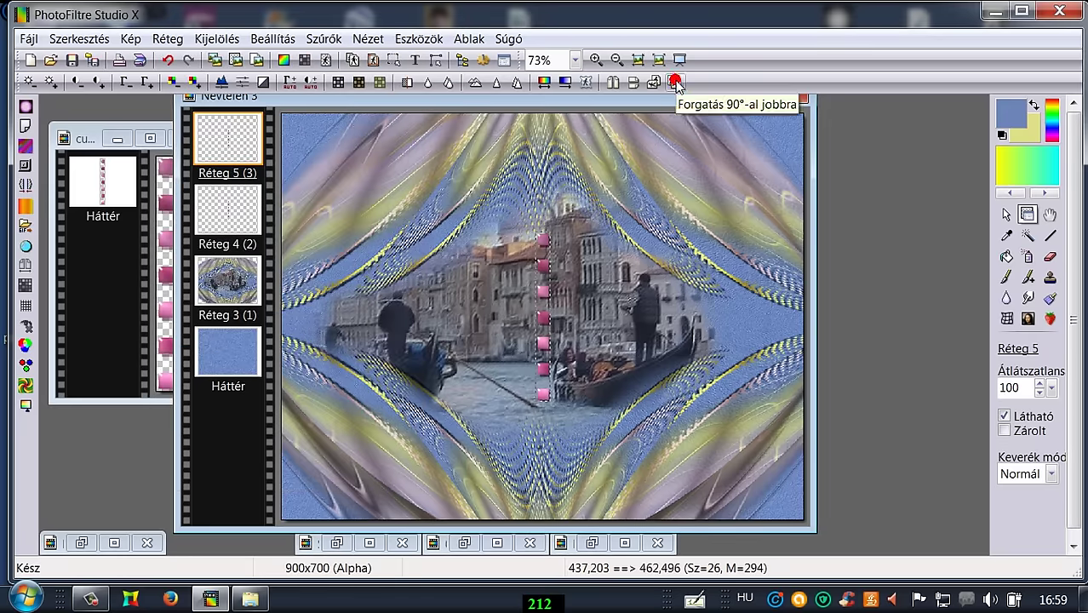
{"action": "left_click", "coordinate": [675, 82]}
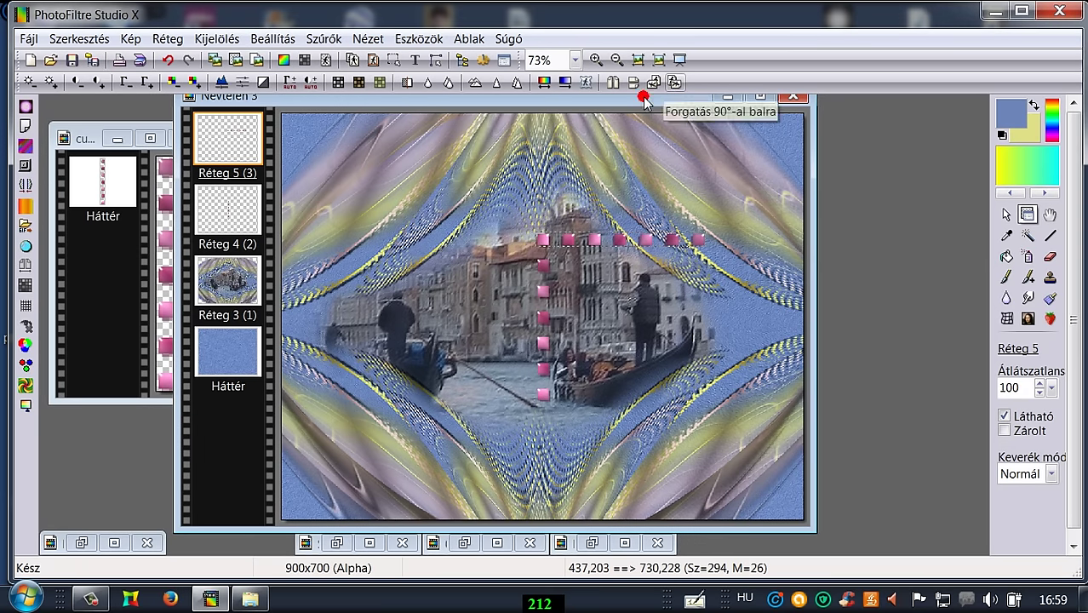
{"action": "right_click", "coordinate": [225, 125]}
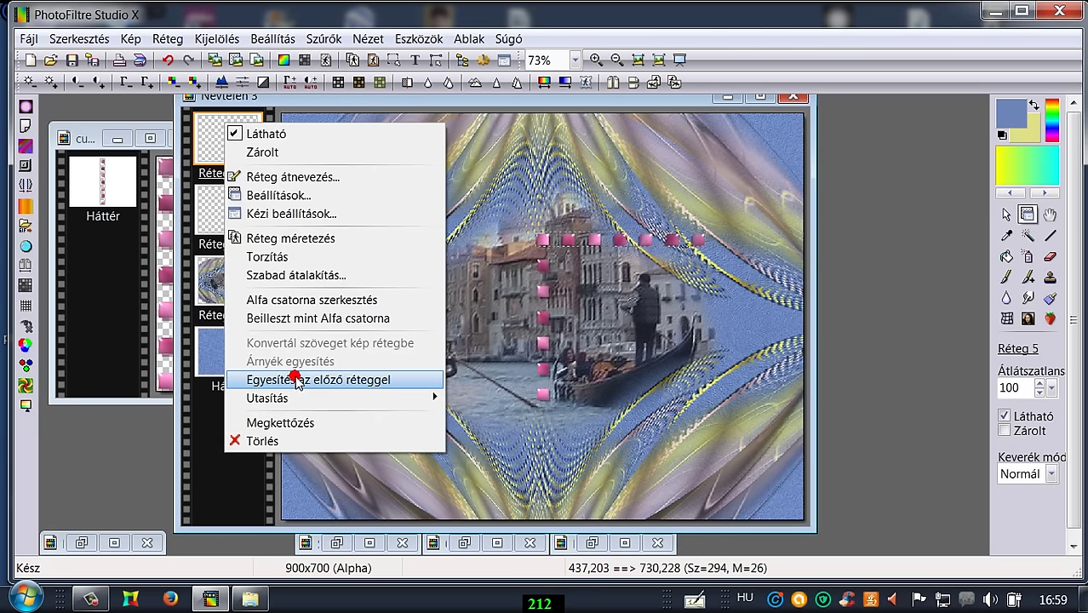
{"action": "left_click", "coordinate": [293, 379]}
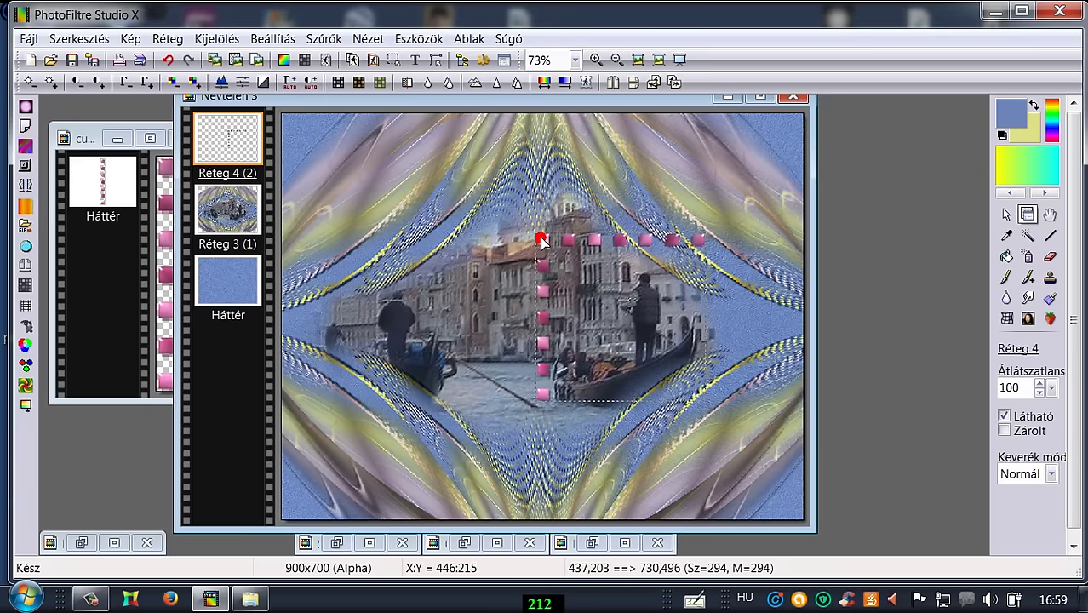
- Bend the corner-shaped strip on Réteg 4 into an arc with the Ellipszis distortion and rotate it 90° clockwise
{"action": "left_click_drag", "start_coordinate": [542, 241], "coordinate": [430, 214]}
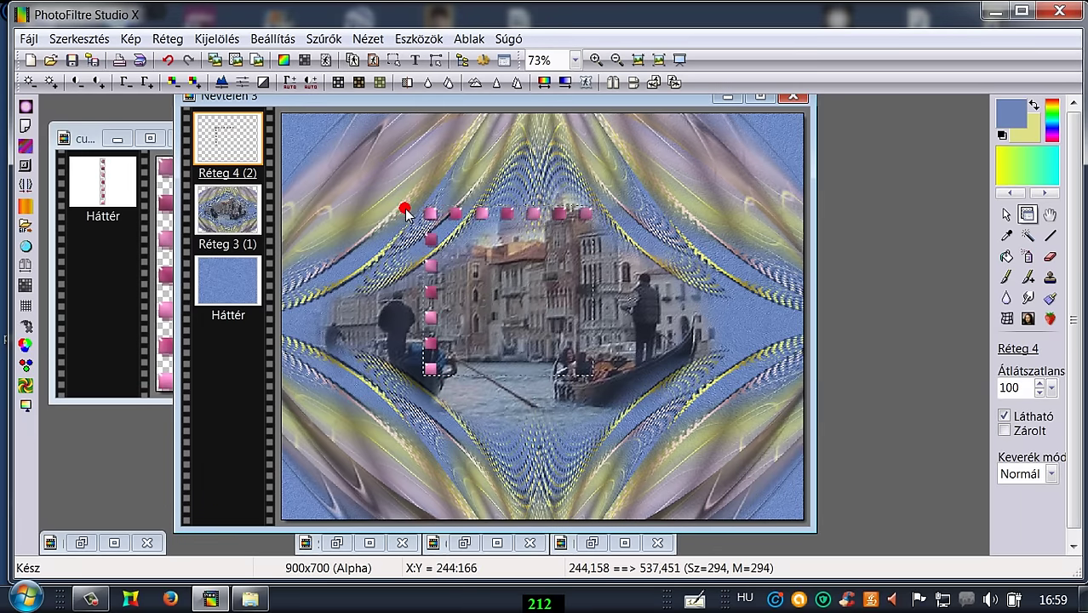
{"action": "left_click", "coordinate": [324, 38]}
{"action": "mouse_move", "coordinate": [340, 194]}
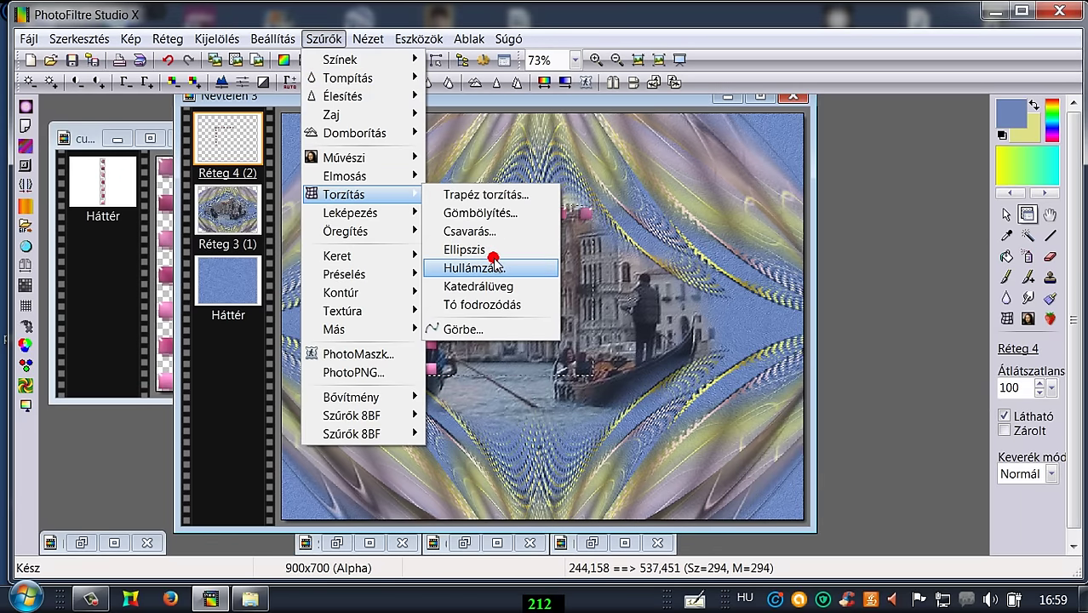
{"action": "left_click", "coordinate": [485, 248]}
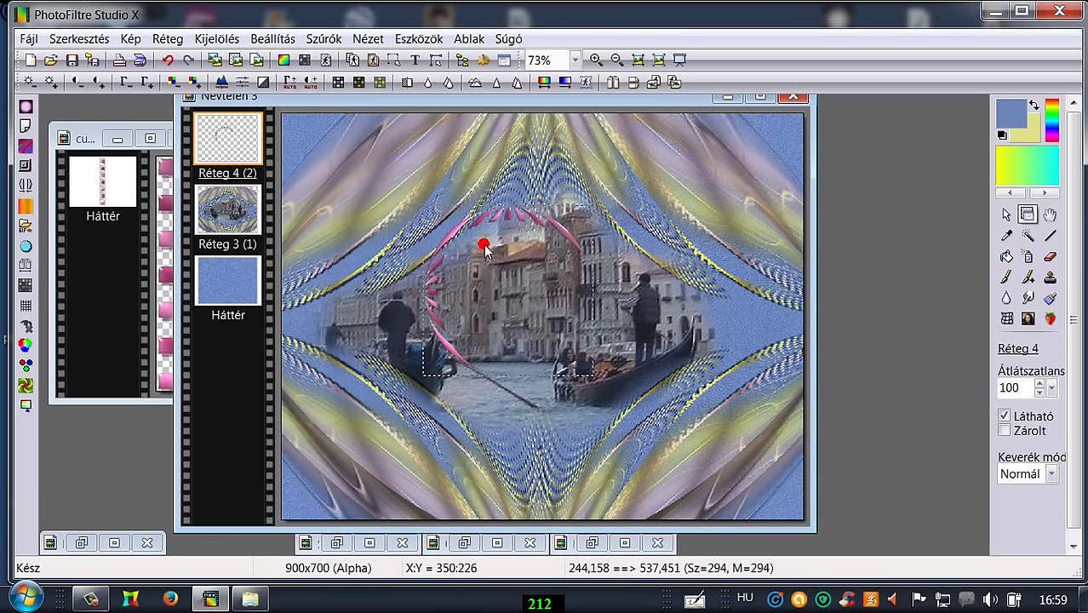
{"action": "left_click", "coordinate": [675, 83]}
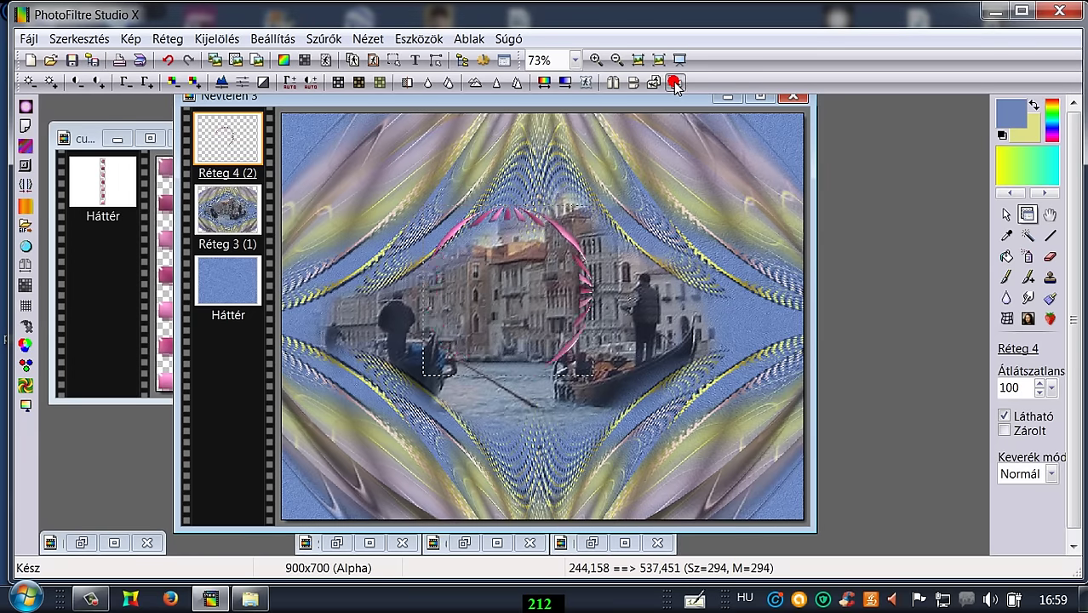
- Erase the lower right part of the pink arc and move the remaining arch over the upper part of the Venice picture
{"action": "left_click_drag", "start_coordinate": [567, 256], "coordinate": [590, 180]}
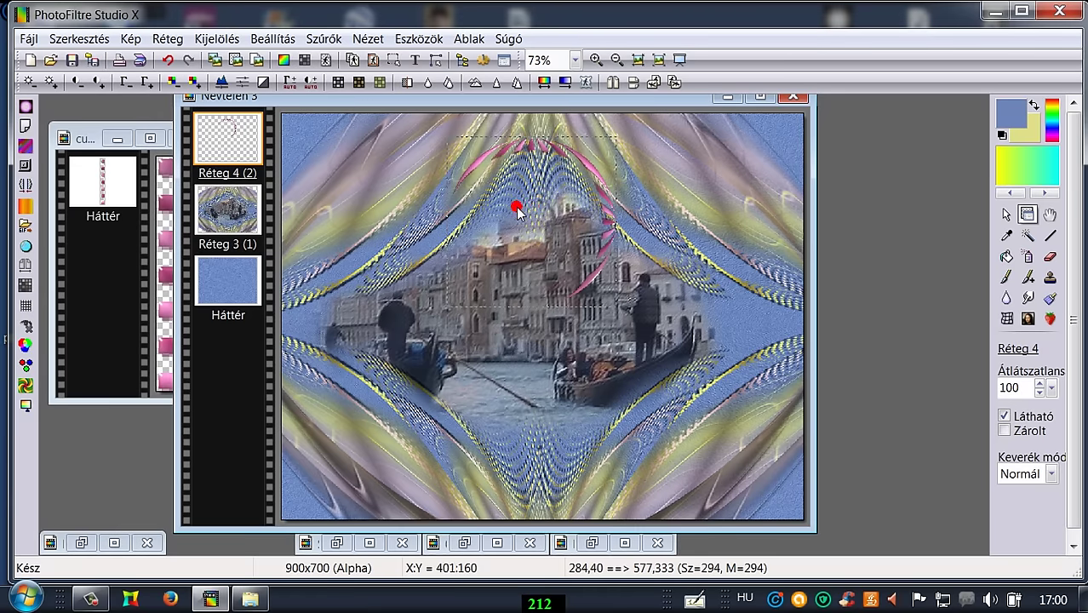
{"action": "left_click", "coordinate": [1048, 259]}
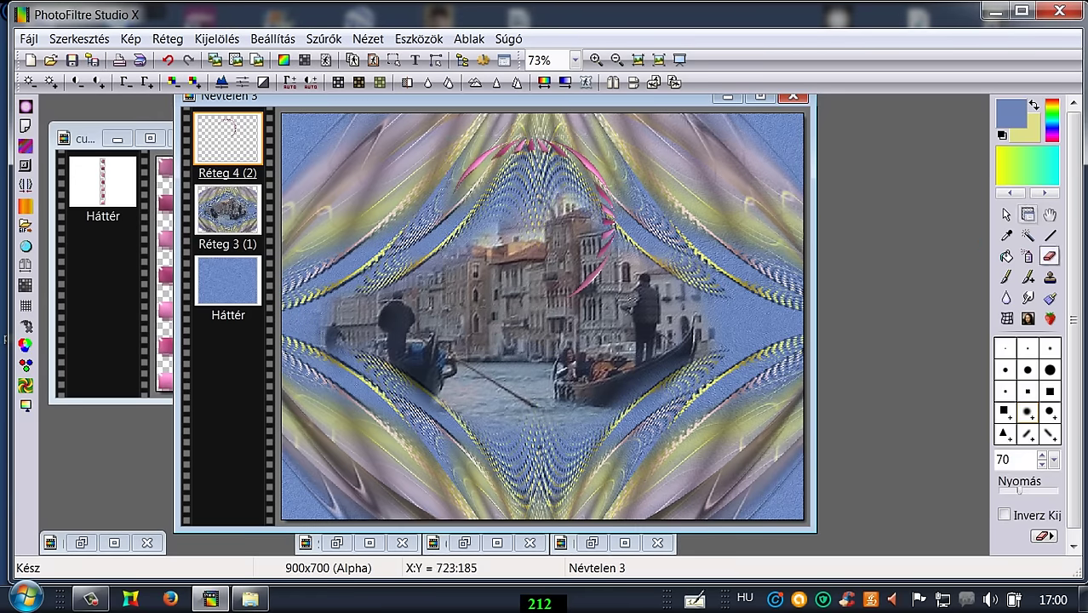
{"action": "mouse_move", "coordinate": [566, 286]}
{"action": "left_mouse_down"}
{"action": "mouse_move", "coordinate": [589, 247]}
{"action": "mouse_move", "coordinate": [580, 216]}
{"action": "mouse_move", "coordinate": [589, 230]}
{"action": "left_mouse_up"}
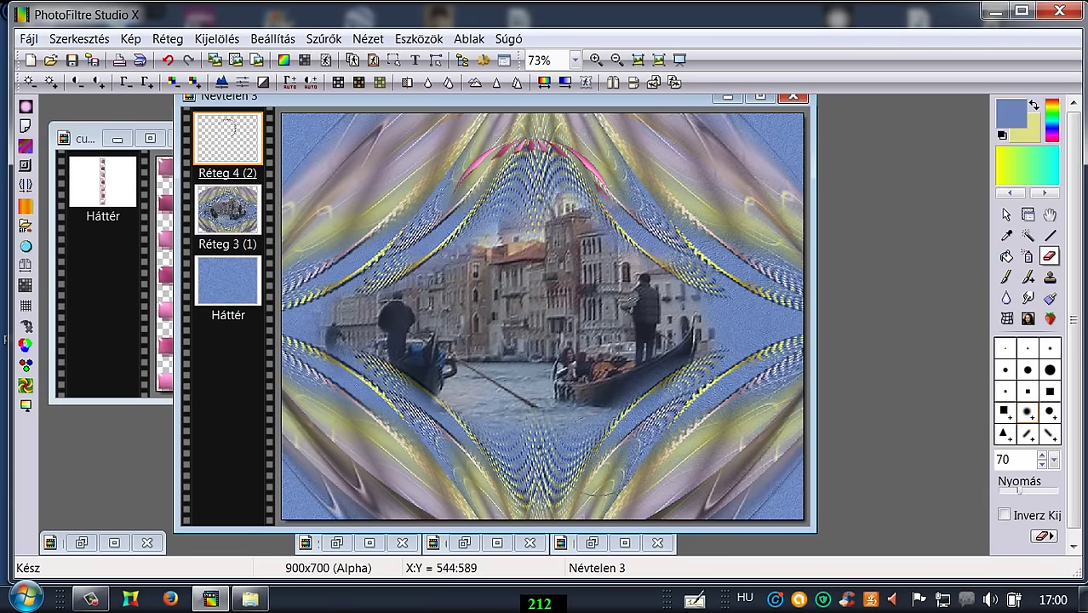
{"action": "left_click", "coordinate": [1028, 215]}
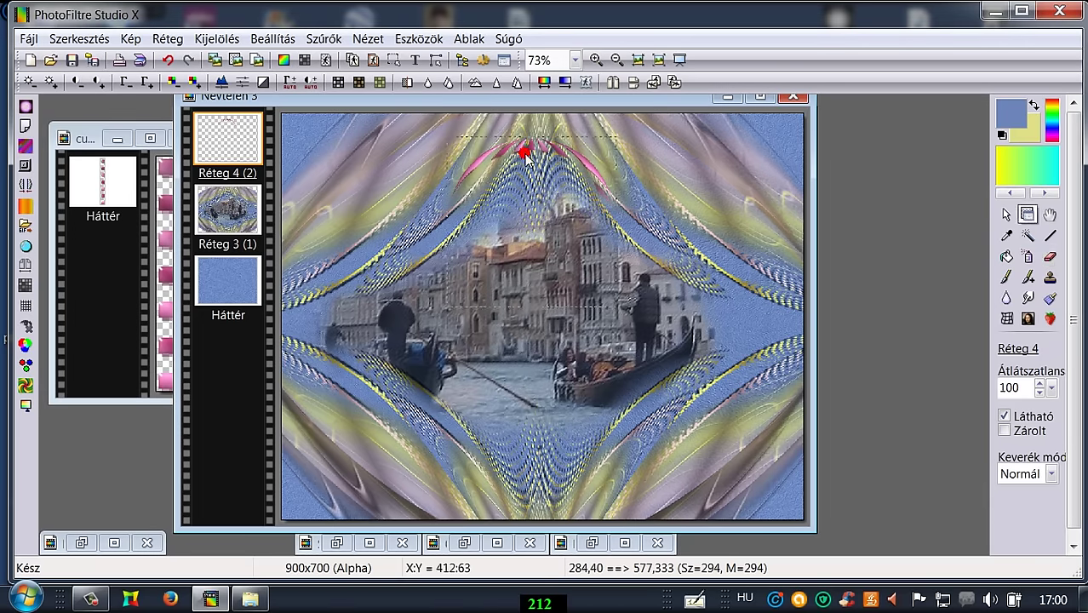
{"action": "left_click_drag", "start_coordinate": [525, 157], "coordinate": [515, 244]}
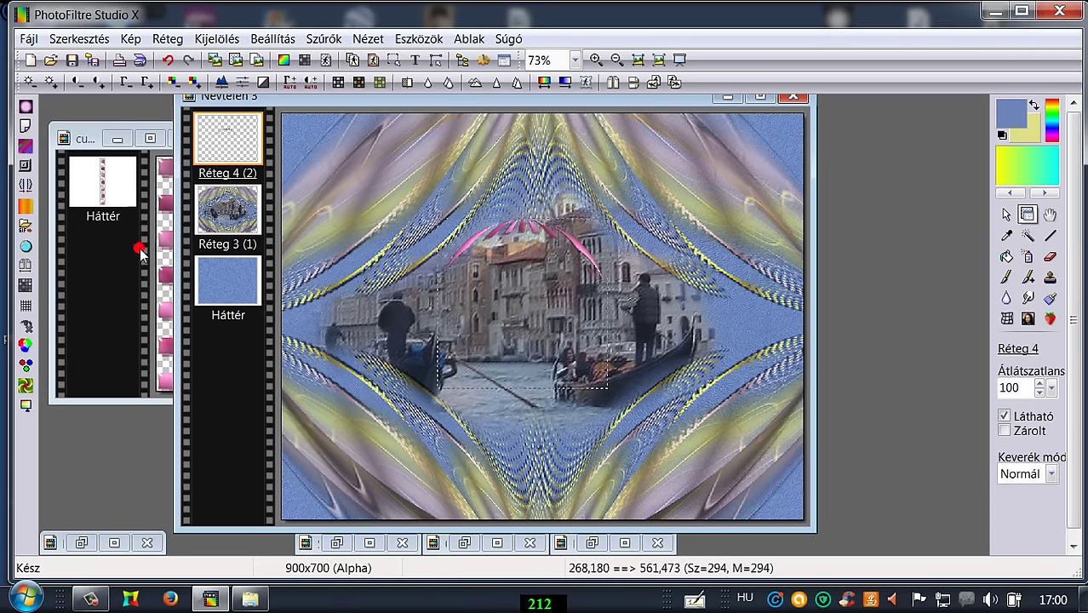
- Enlarge the pink arch layer to 675x675 with the free transform and centre it along the composition's upper edge
{"action": "right_click", "coordinate": [218, 139]}
{"action": "left_click", "coordinate": [275, 284]}
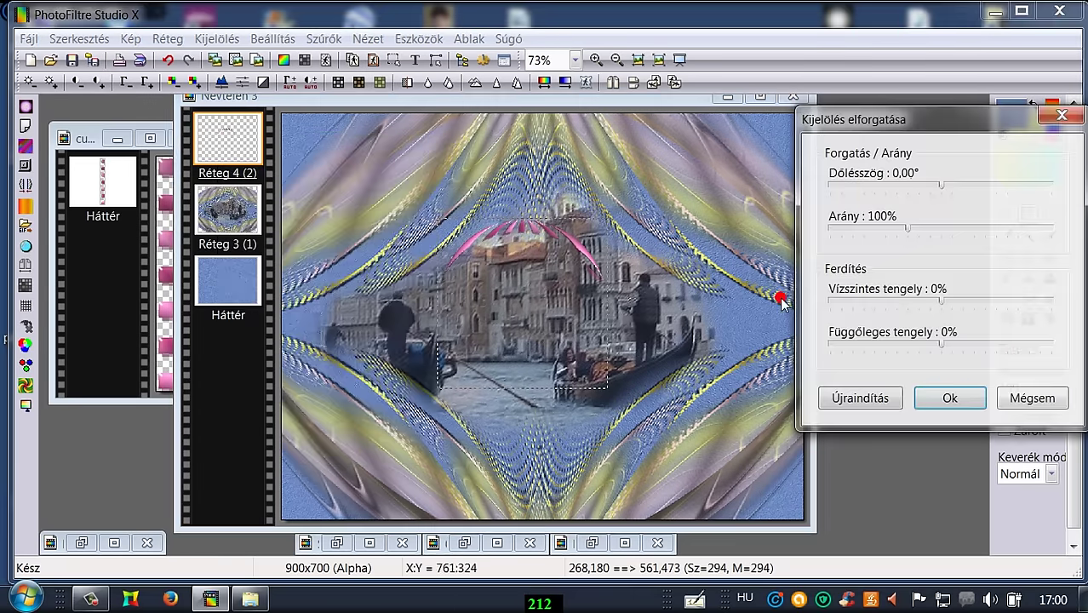
{"action": "left_click_drag", "start_coordinate": [908, 228], "coordinate": [997, 232]}
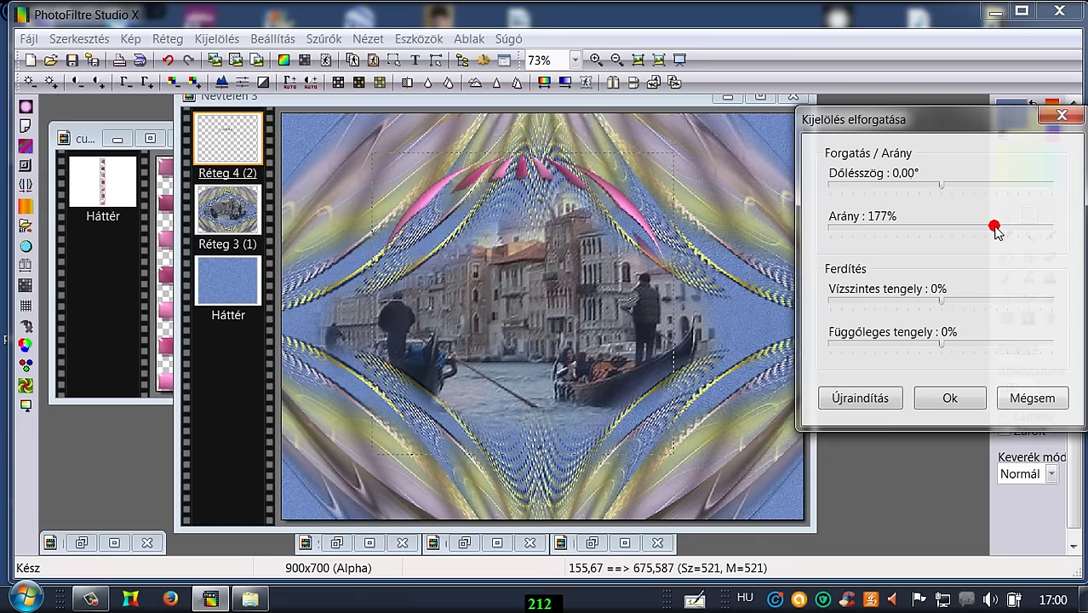
{"action": "left_click_drag", "start_coordinate": [996, 226], "coordinate": [1059, 236]}
{"action": "left_click", "coordinate": [950, 399]}
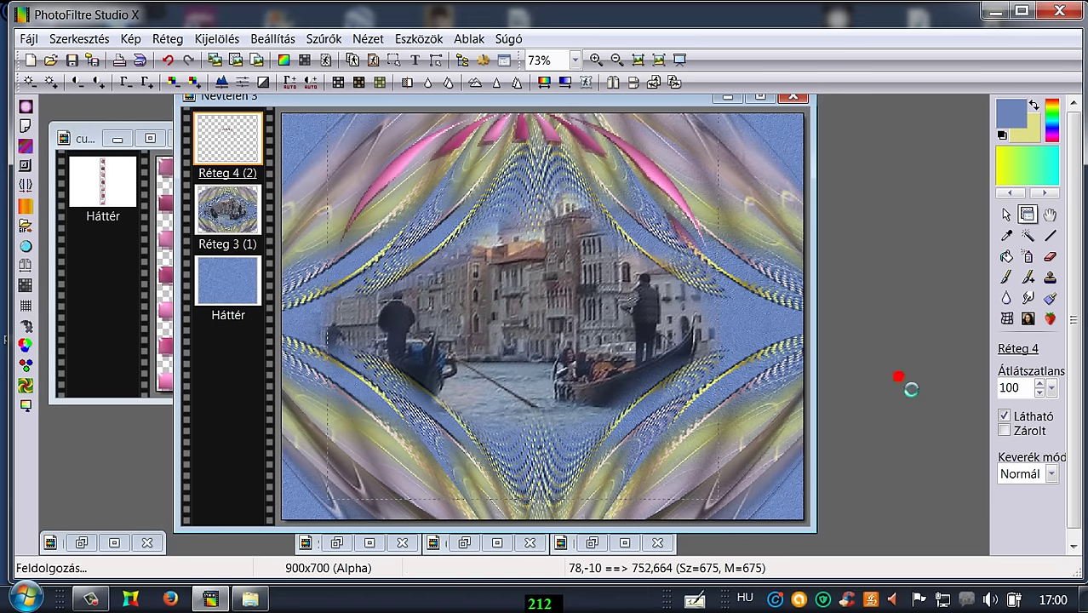
{"action": "left_click_drag", "start_coordinate": [510, 121], "coordinate": [541, 126]}
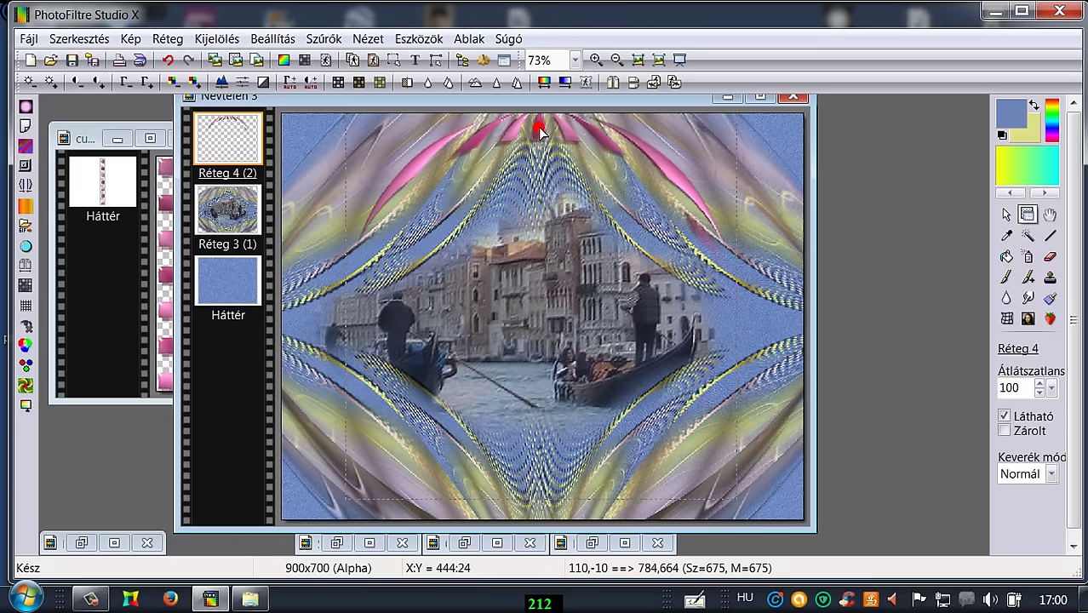
- Try recolouring the pink arch with hue variation at 0°, first with Módszer 1 / Átszínezés, undoing it, and with Módszer 2 / Színárnyalat
{"action": "left_click", "coordinate": [545, 82]}
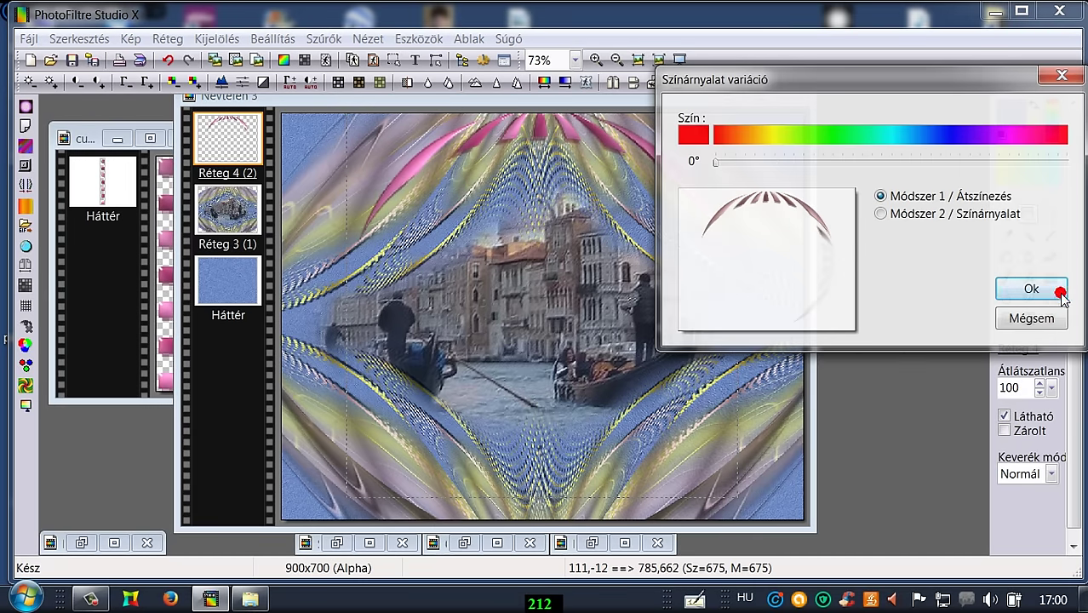
{"action": "left_click", "coordinate": [1027, 286]}
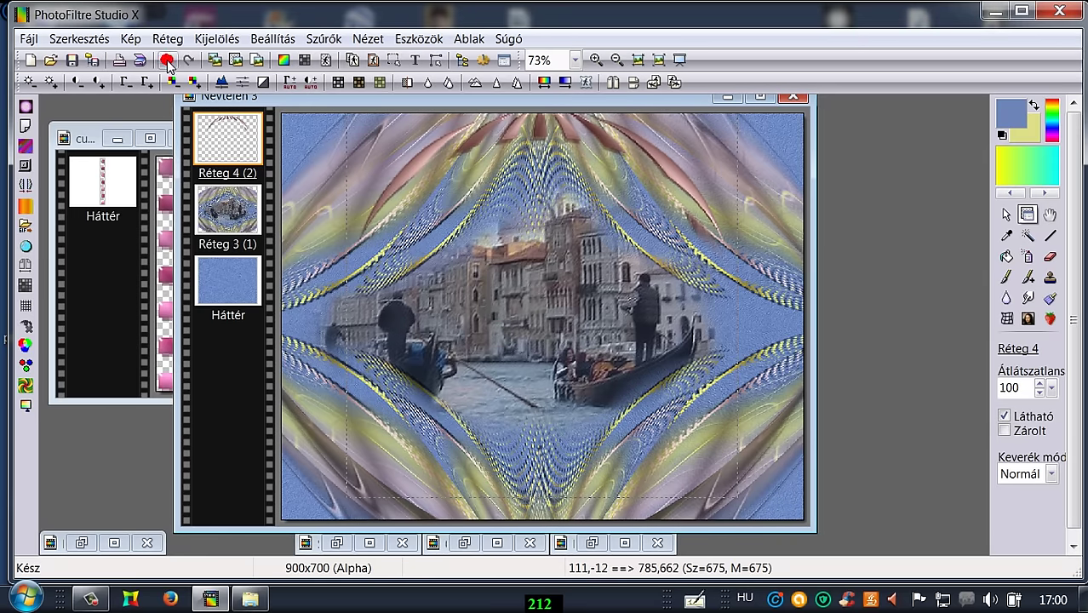
{"action": "left_click", "coordinate": [543, 81]}
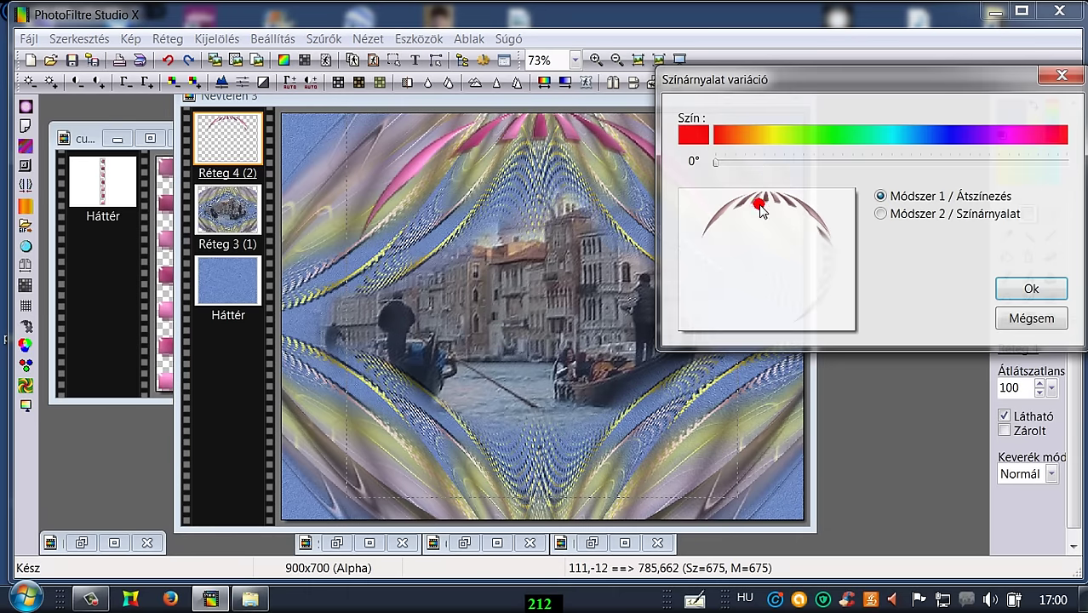
{"action": "left_click", "coordinate": [881, 214]}
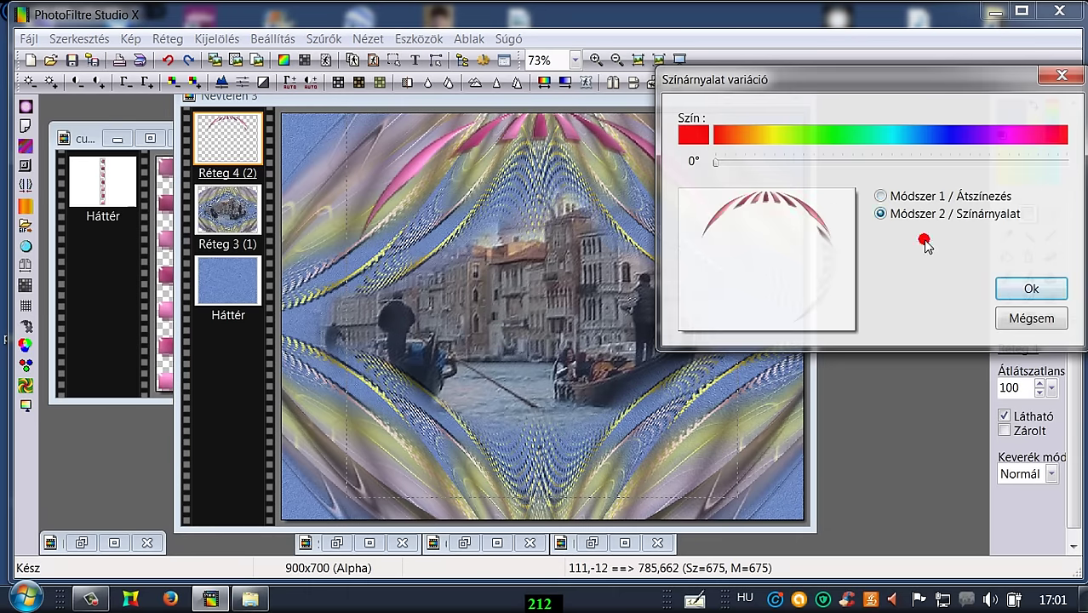
{"action": "left_click", "coordinate": [1013, 289]}
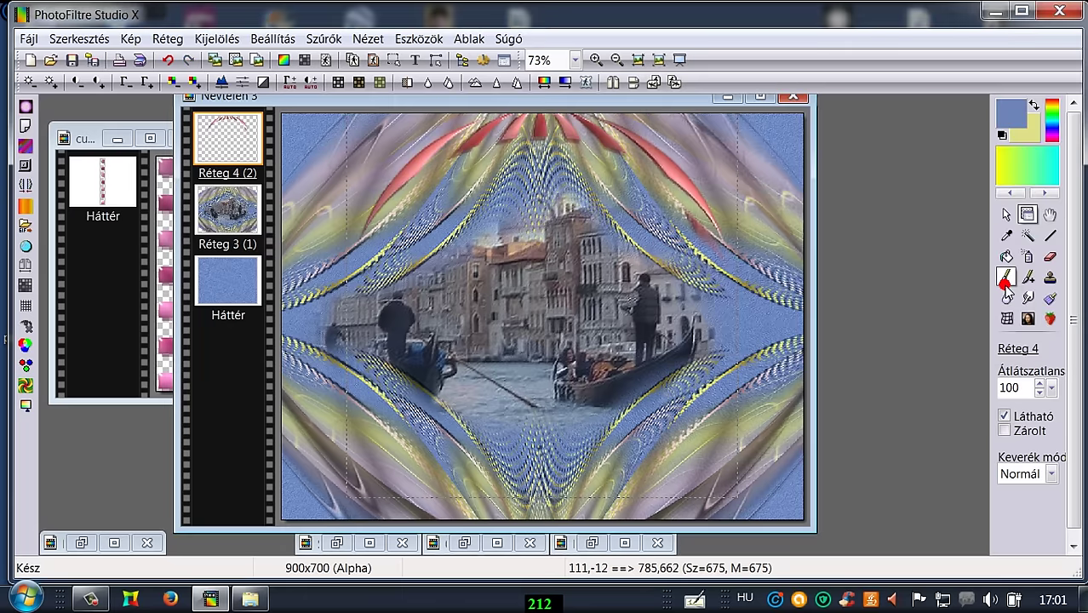
- Try a 58° hue variation with Módszer 2 / Színárnyalat on the arch, and undo the recolourings
{"action": "left_click", "coordinate": [543, 81]}
{"action": "left_click_drag", "start_coordinate": [715, 164], "coordinate": [783, 162]}
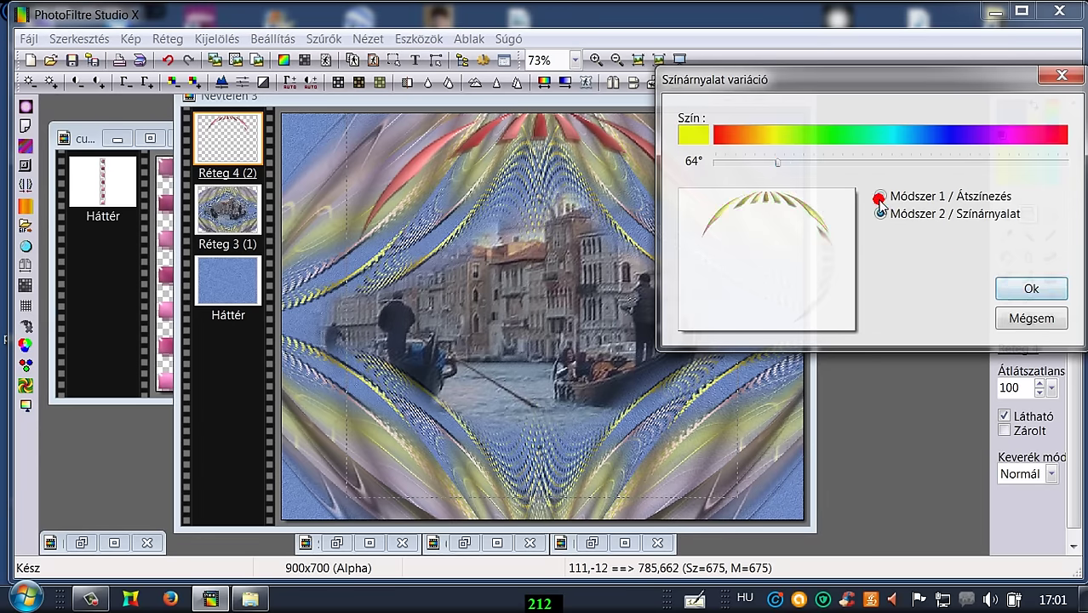
{"action": "mouse_move", "coordinate": [773, 166]}
{"action": "left_mouse_down"}
{"action": "mouse_move", "coordinate": [758, 166]}
{"action": "mouse_move", "coordinate": [772, 170]}
{"action": "left_mouse_up"}
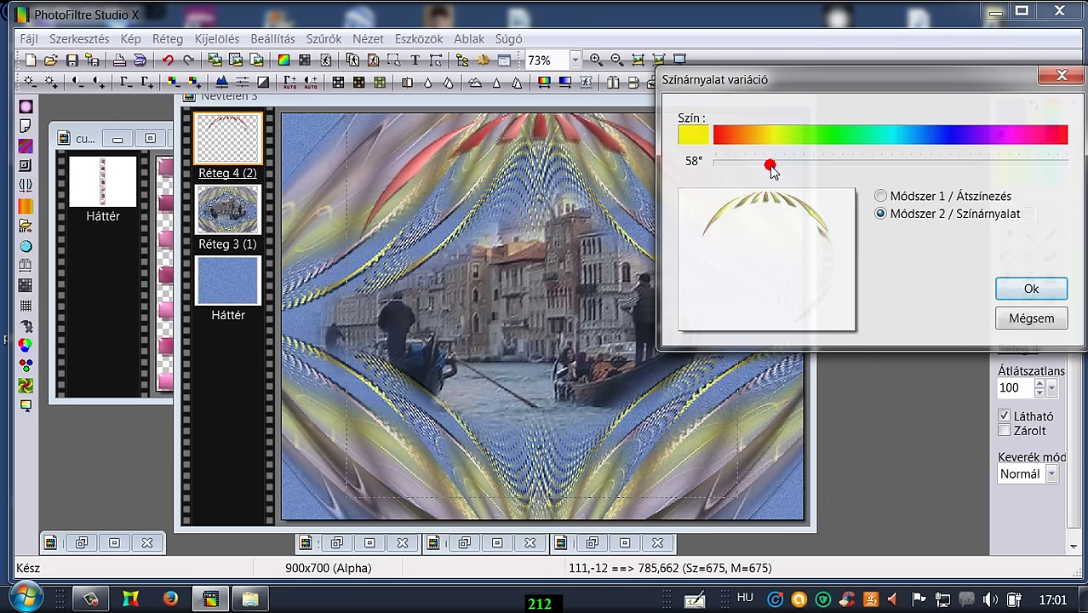
{"action": "left_click", "coordinate": [1022, 286]}
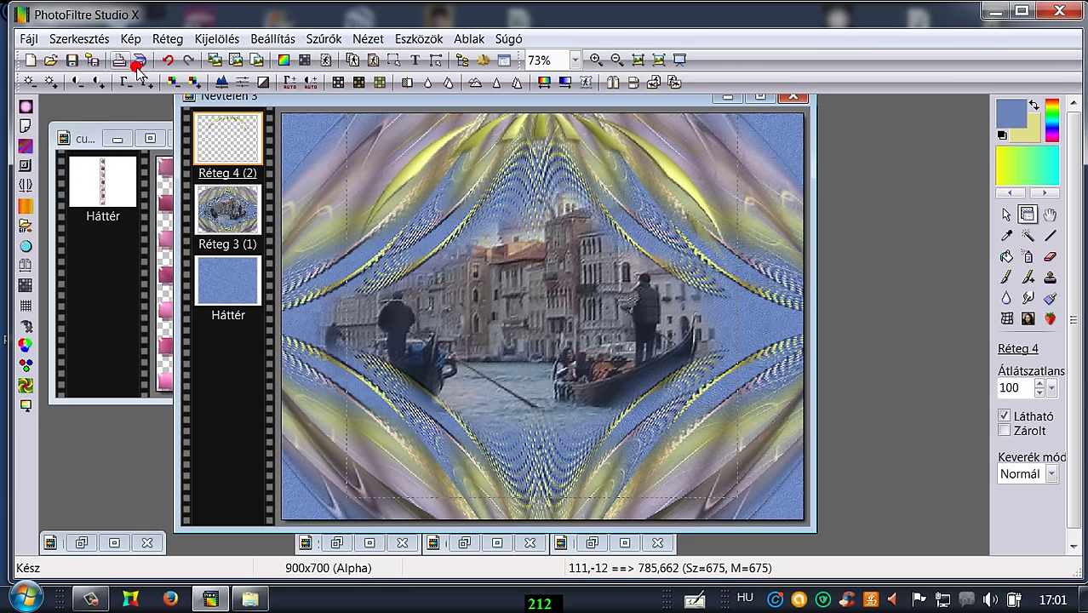
{"action": "left_click", "coordinate": [167, 60]}
{"action": "left_click", "coordinate": [166, 60]}
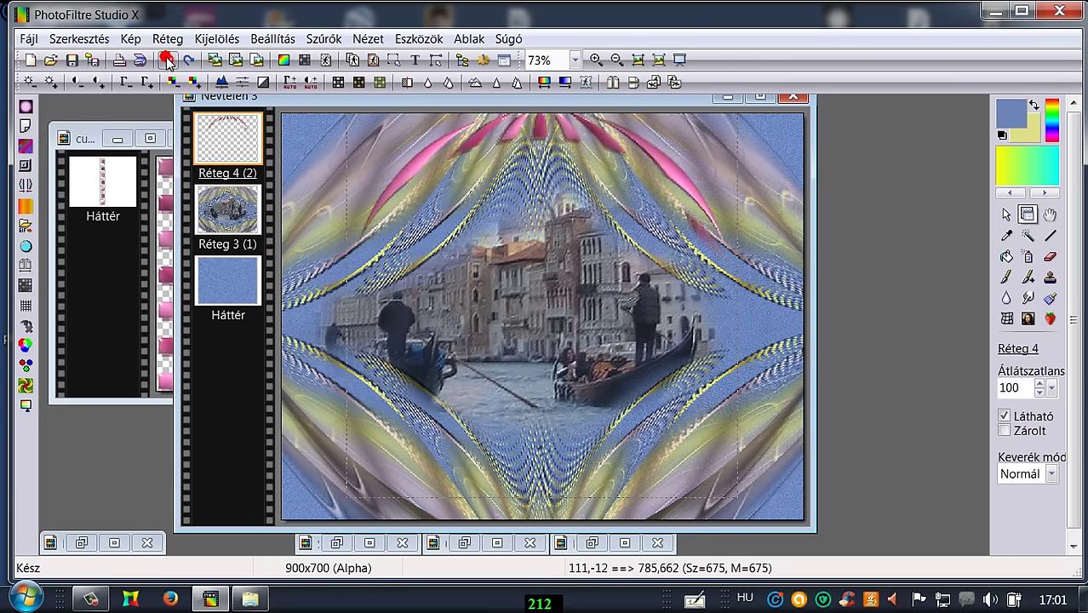
- Nudge the pink arch layer slightly upward along the composition's upper edge
{"action": "left_click_drag", "start_coordinate": [520, 136], "coordinate": [515, 129]}
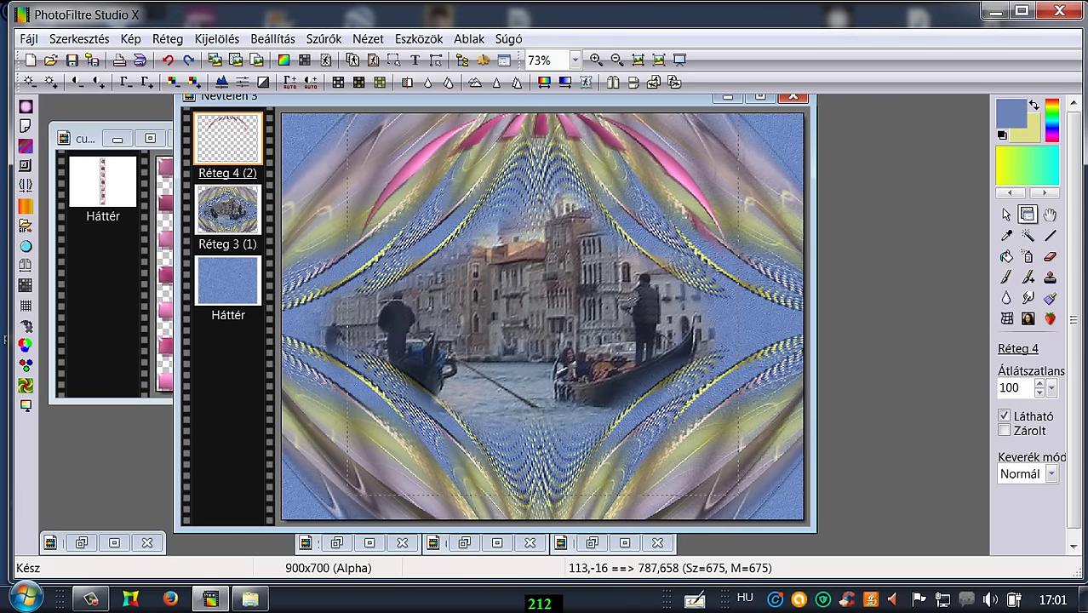
- Reduce the opacity of the pink arch layer to 80%
{"action": "left_click", "coordinate": [1051, 388]}
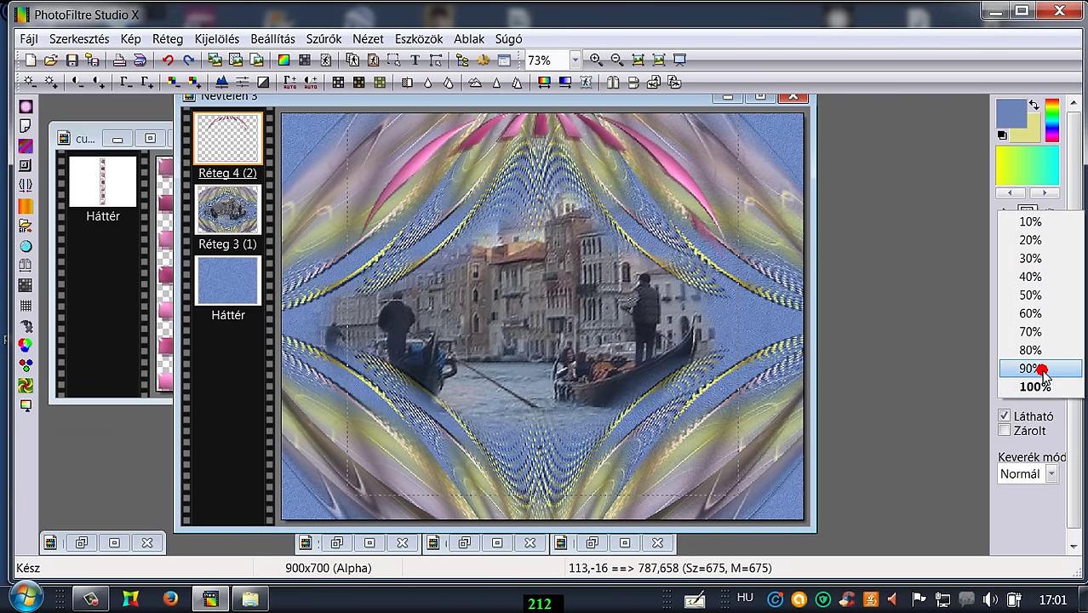
{"action": "left_click", "coordinate": [1041, 369]}
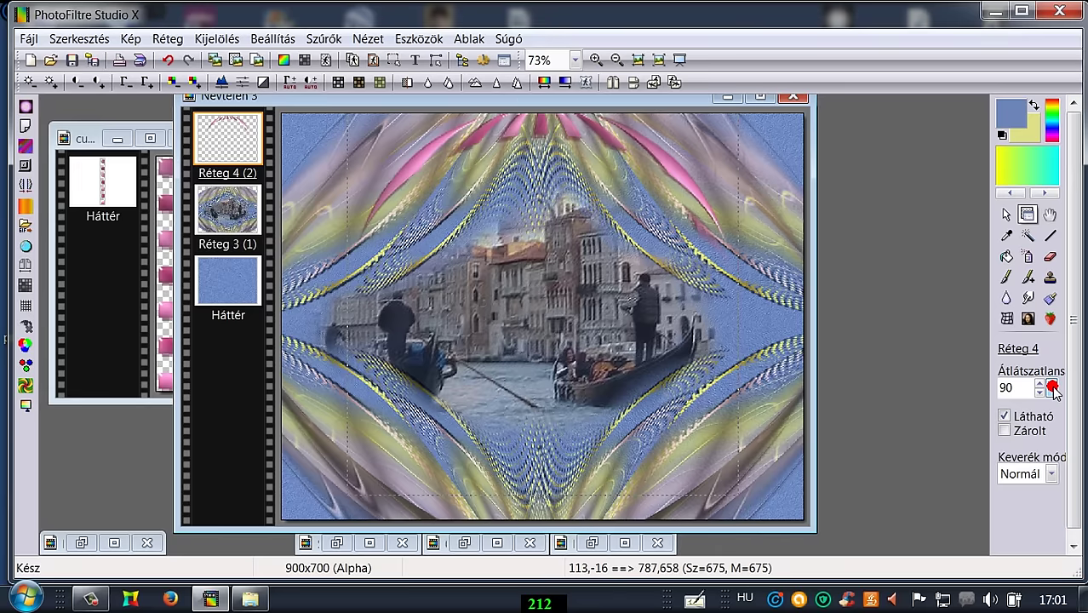
{"action": "left_click", "coordinate": [1052, 387]}
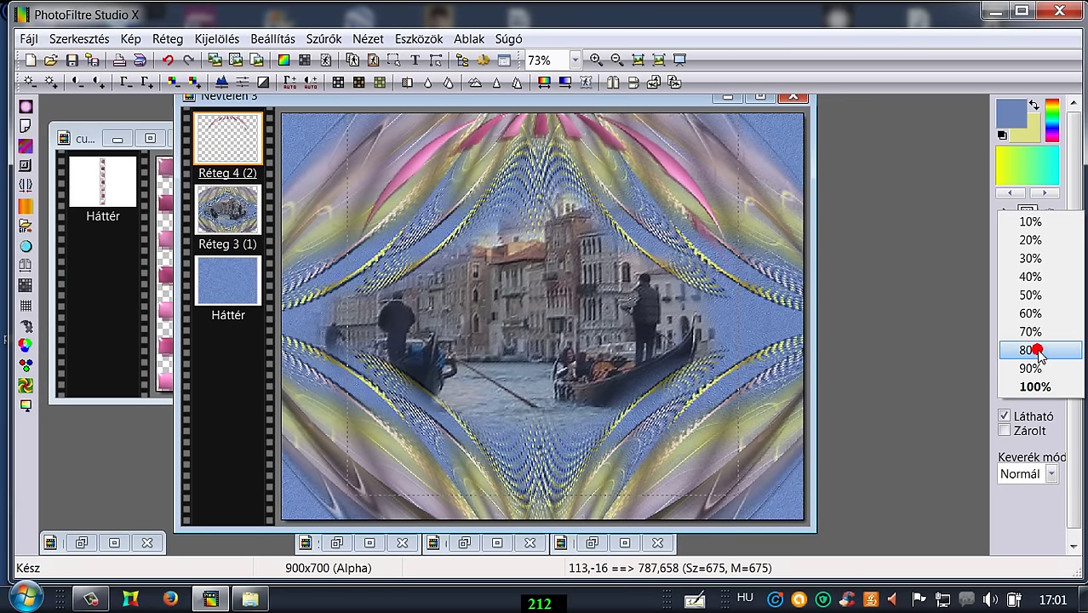
{"action": "left_click", "coordinate": [1034, 350]}
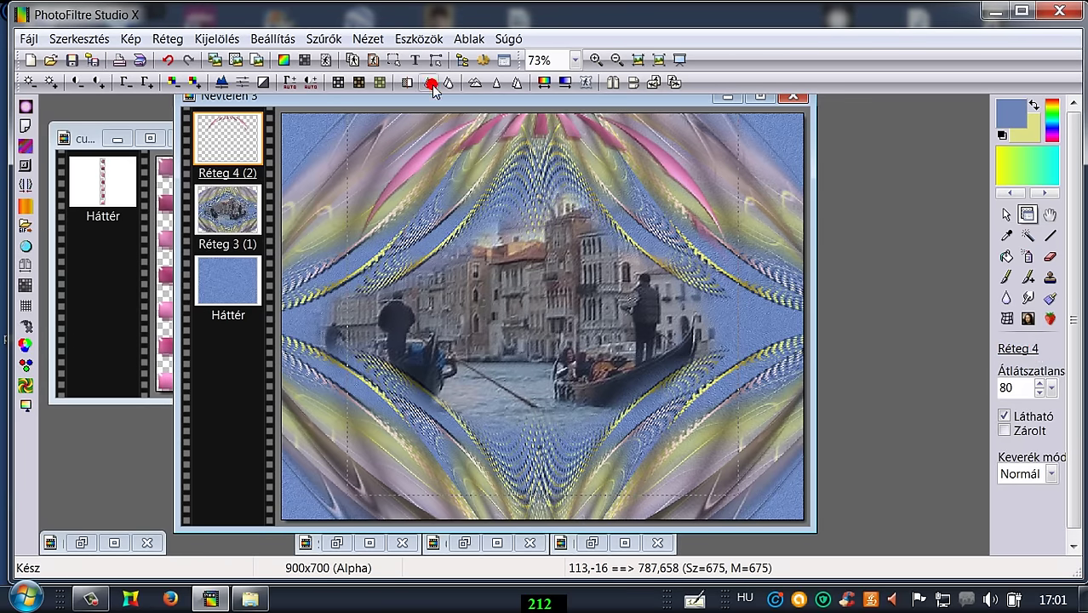
- Add a black drop shadow to the pink arch layer with X and Y offsets of 3 and a radius of 3
{"action": "left_click", "coordinate": [166, 38]}
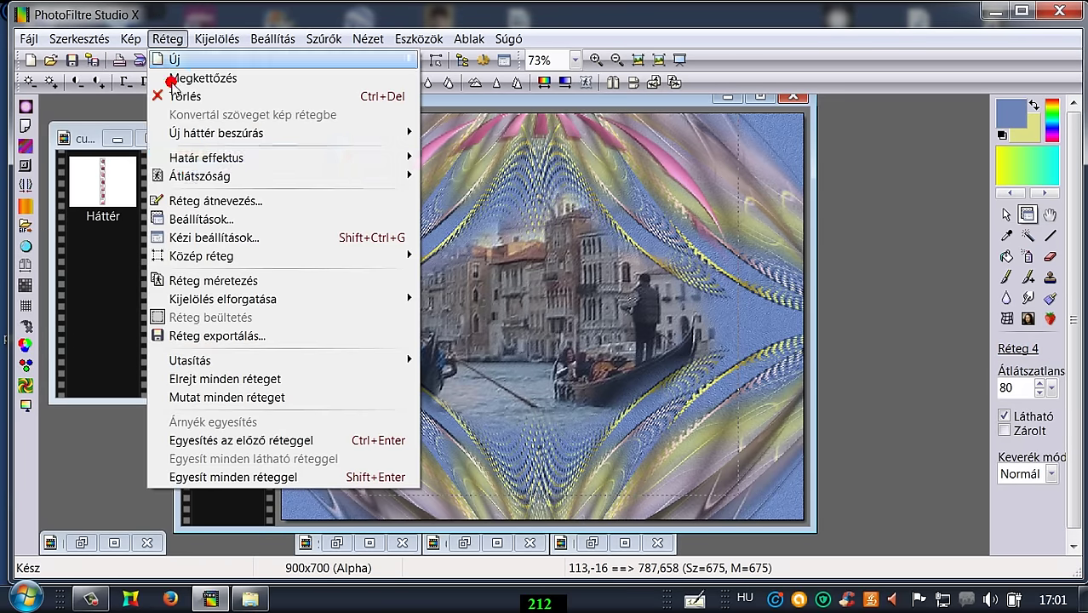
{"action": "left_click", "coordinate": [195, 219]}
{"action": "left_click", "coordinate": [819, 229]}
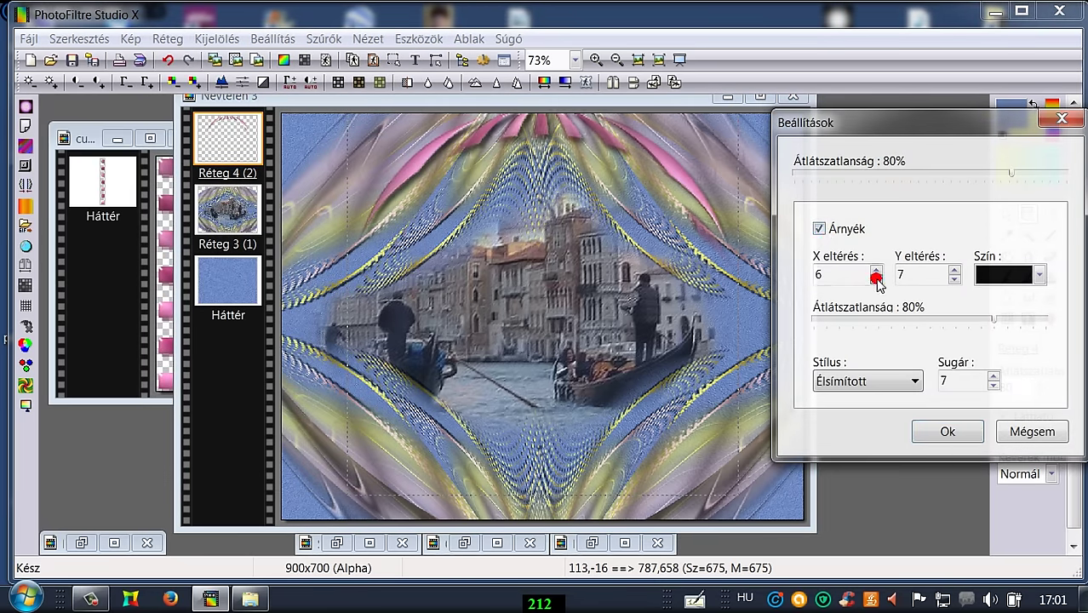
{"action": "left_click", "coordinate": [876, 280]}
{"action": "left_click", "coordinate": [877, 279]}
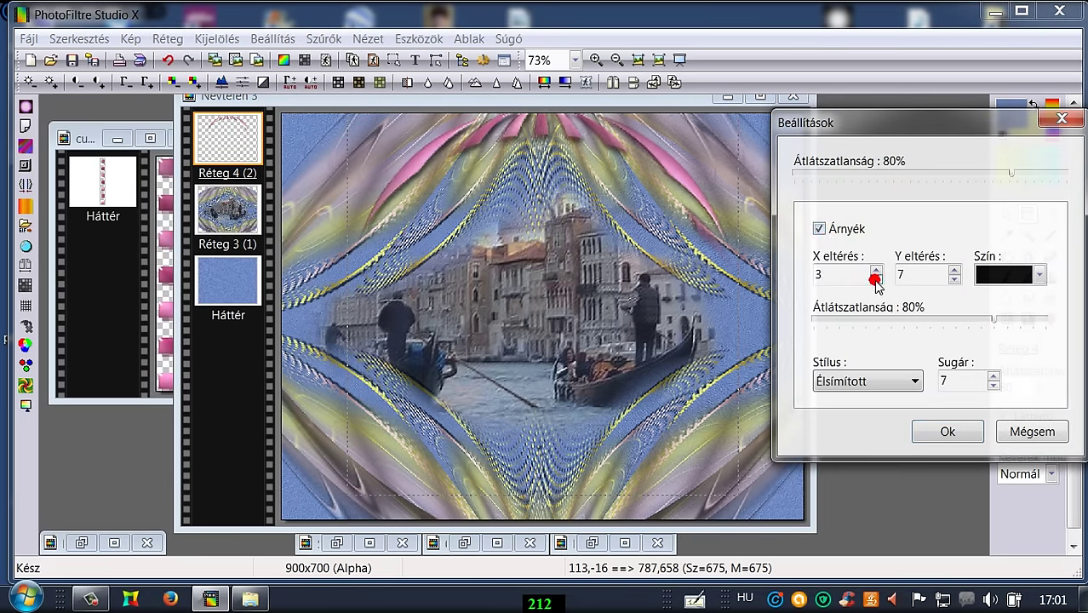
{"action": "left_click", "coordinate": [954, 279]}
{"action": "left_click", "coordinate": [955, 280]}
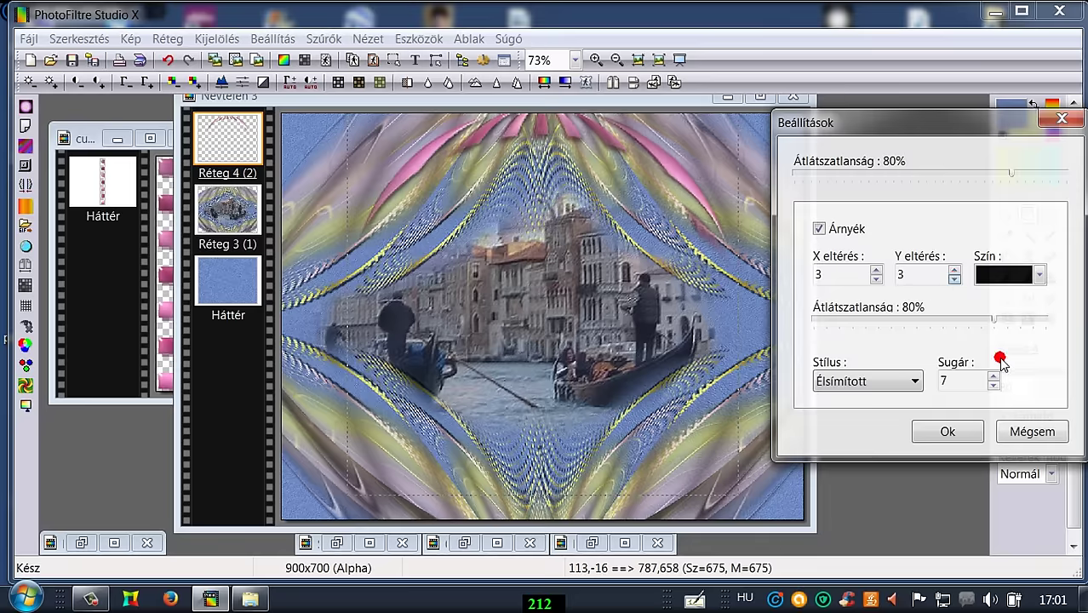
{"action": "left_click", "coordinate": [994, 385]}
{"action": "left_click", "coordinate": [994, 385]}
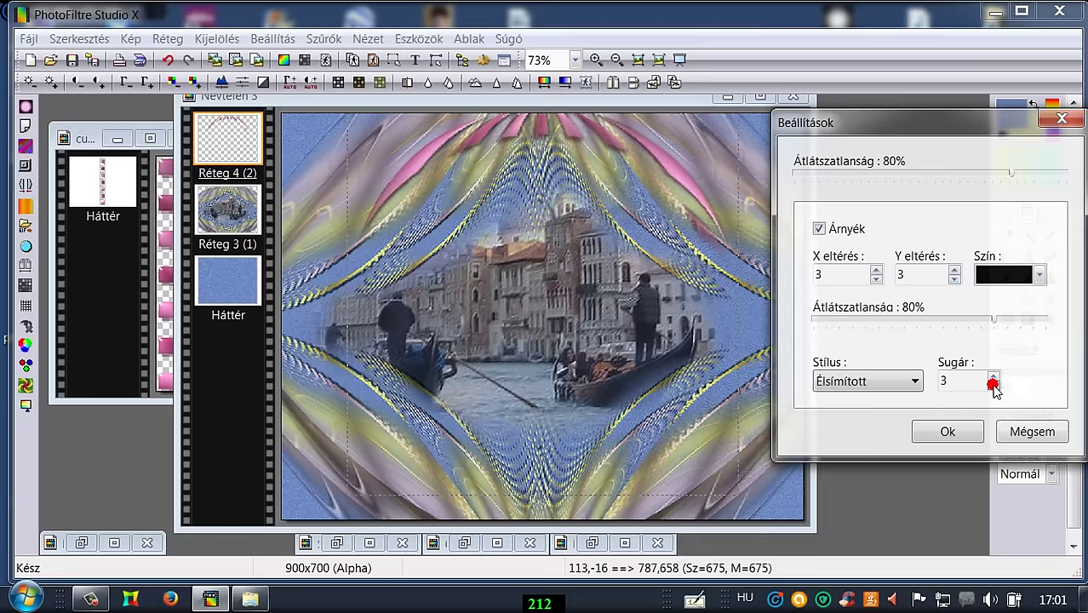
{"action": "left_click", "coordinate": [926, 426]}
{"action": "left_click", "coordinate": [941, 434]}
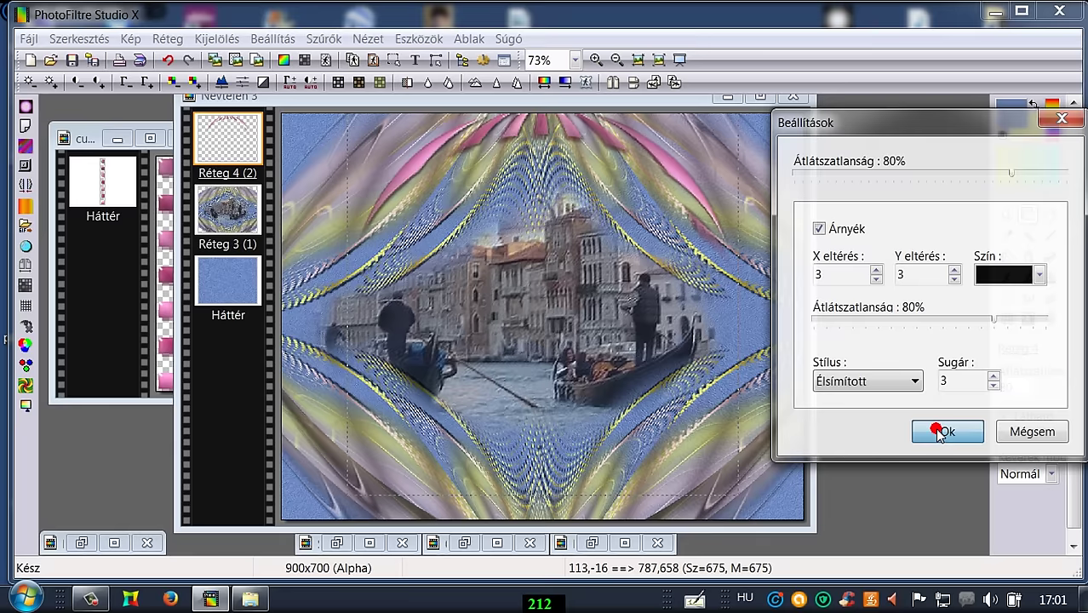
{"action": "left_click", "coordinate": [941, 434]}
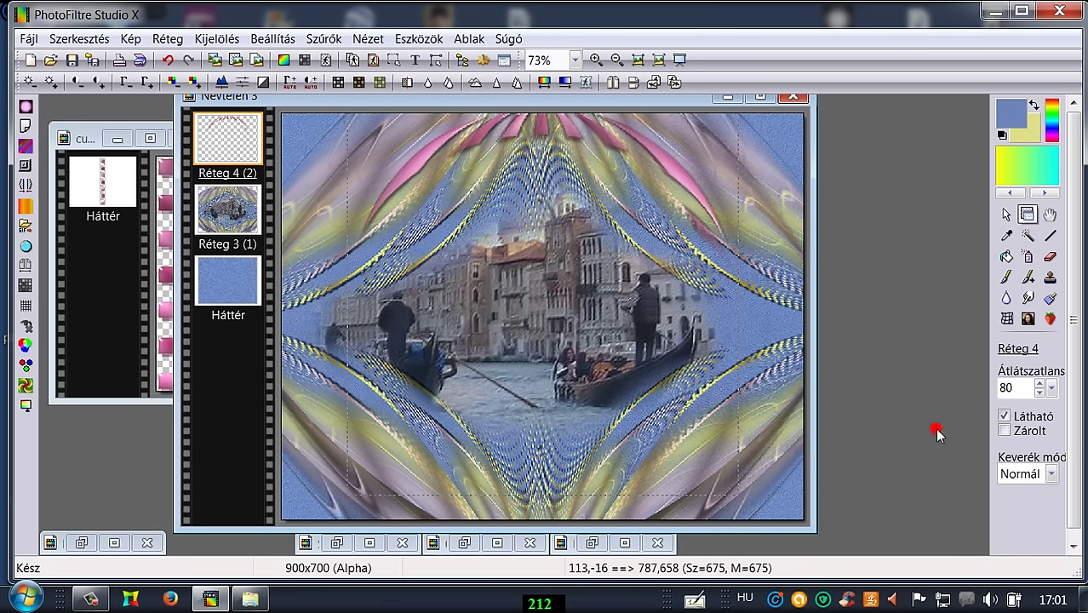
- Duplicate the pink arch layer and flip the copy vertically
{"action": "left_click", "coordinate": [204, 183]}
{"action": "left_click", "coordinate": [168, 38]}
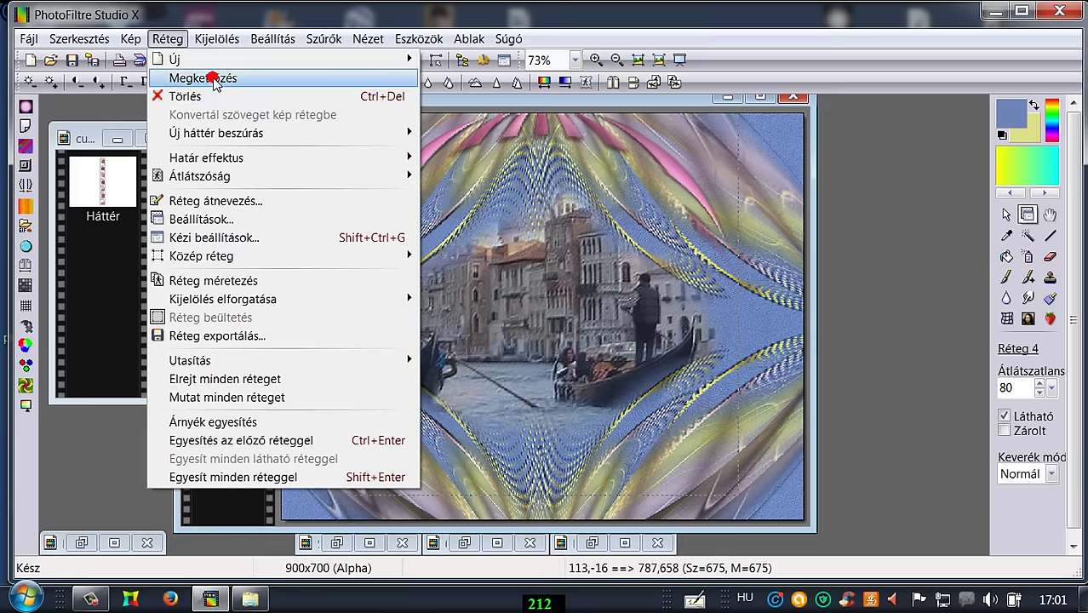
{"action": "left_click", "coordinate": [213, 78]}
{"action": "left_click", "coordinate": [634, 83]}
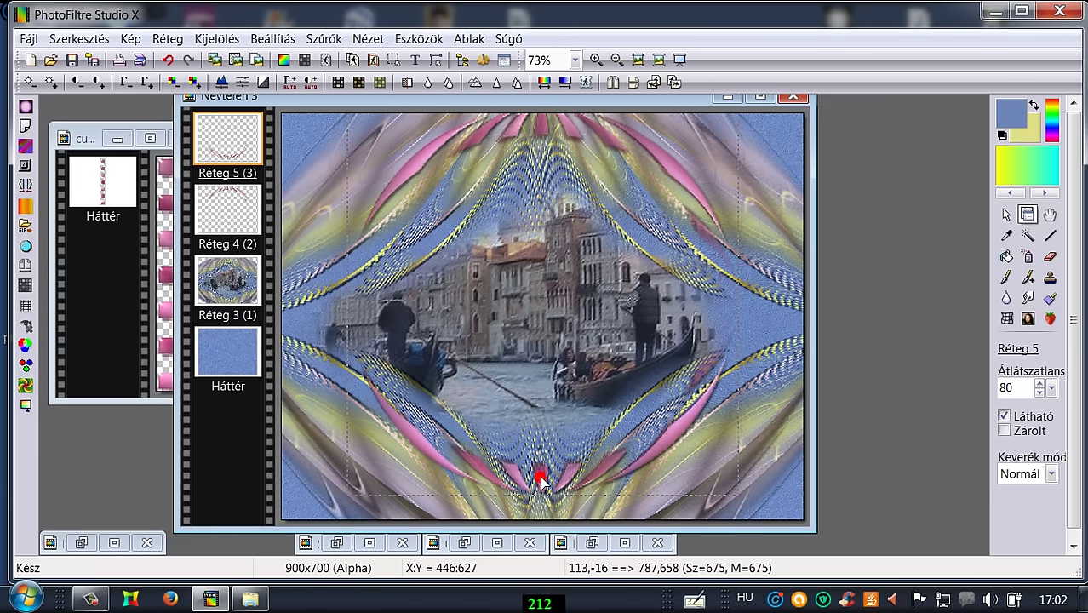
- Place the flipped arch centred along the composition's lower edge and shift the framed gondola layer slightly upward between the arches
{"action": "left_click_drag", "start_coordinate": [544, 482], "coordinate": [542, 509]}
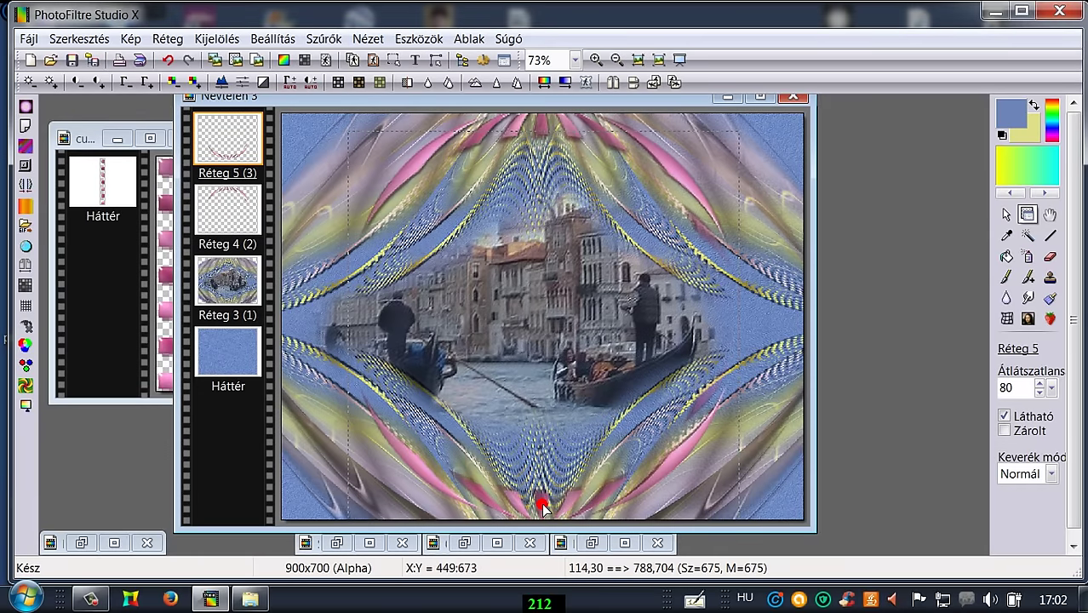
{"action": "left_click_drag", "start_coordinate": [543, 504], "coordinate": [540, 502]}
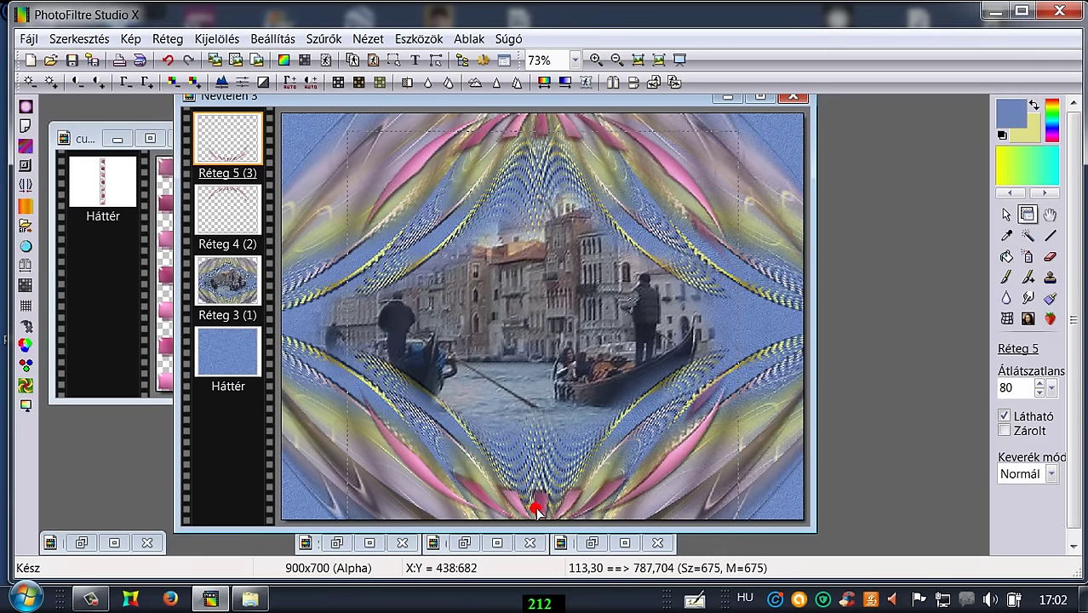
{"action": "key", "text": "Page_Down"}
{"action": "key", "text": "Page_Down"}
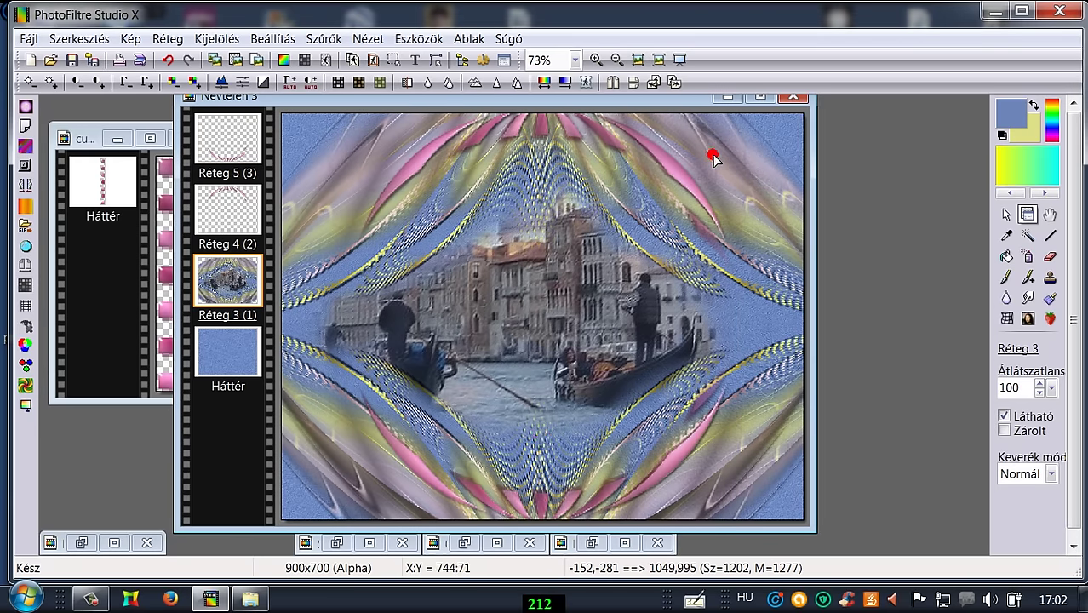
{"action": "left_click_drag", "start_coordinate": [710, 165], "coordinate": [711, 157]}
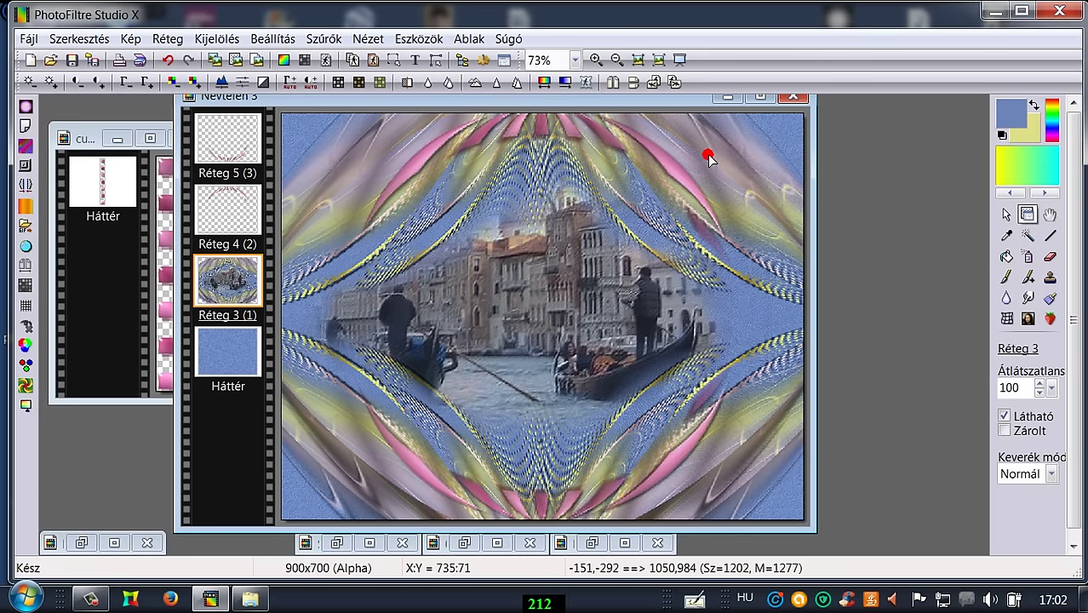
{"action": "left_click", "coordinate": [541, 505]}
{"action": "left_click_drag", "start_coordinate": [541, 504], "coordinate": [541, 504]}
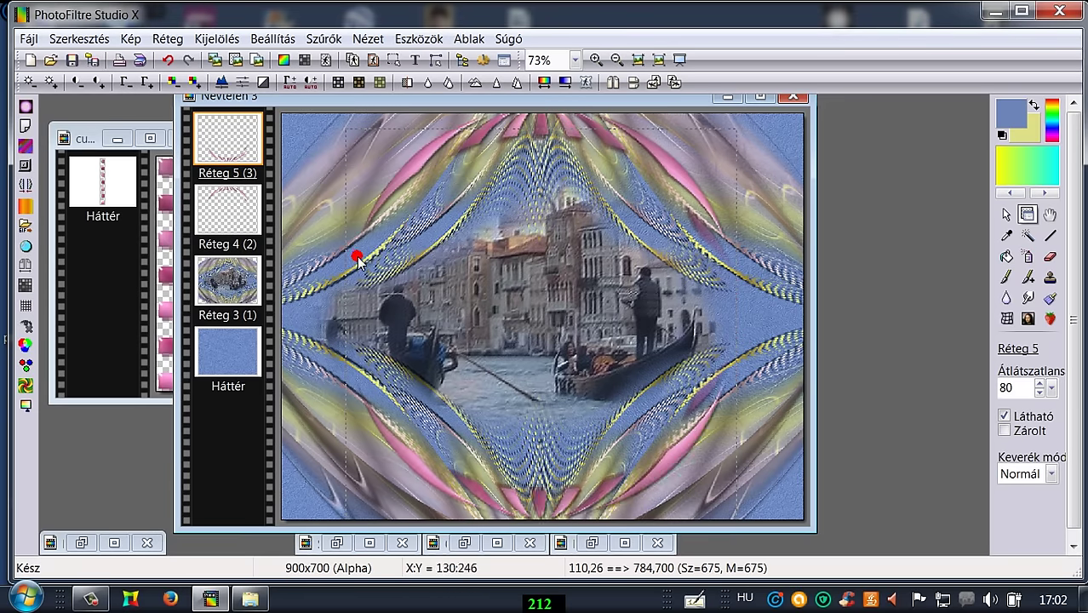
- Copy the strip of pink squares from the other image into the composition as a new layer, slightly left of centre
{"action": "left_click", "coordinate": [85, 138]}
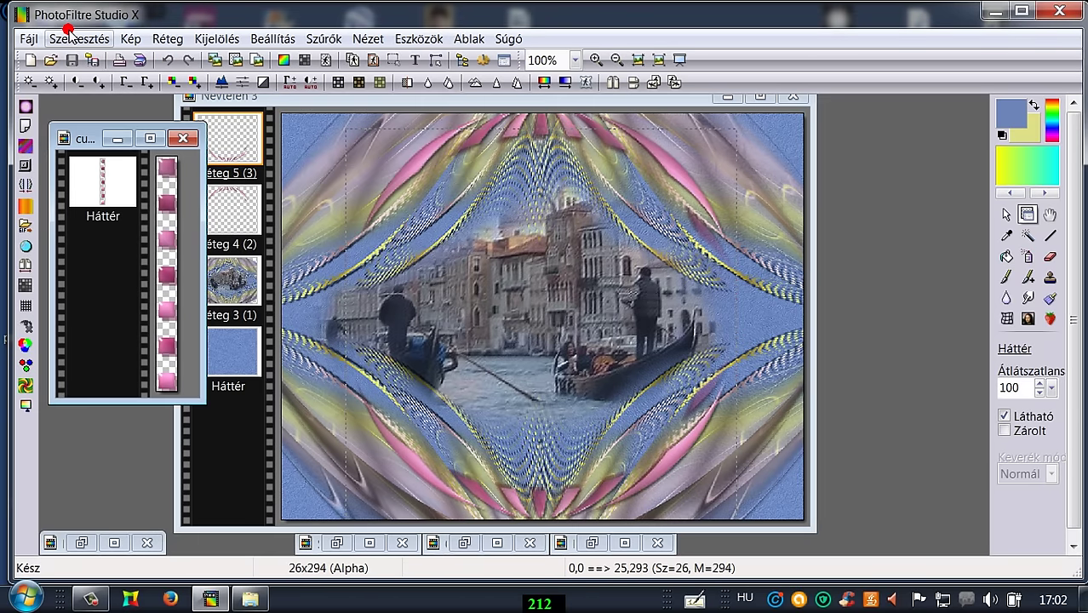
{"action": "left_click", "coordinate": [271, 103]}
{"action": "left_click", "coordinate": [238, 60]}
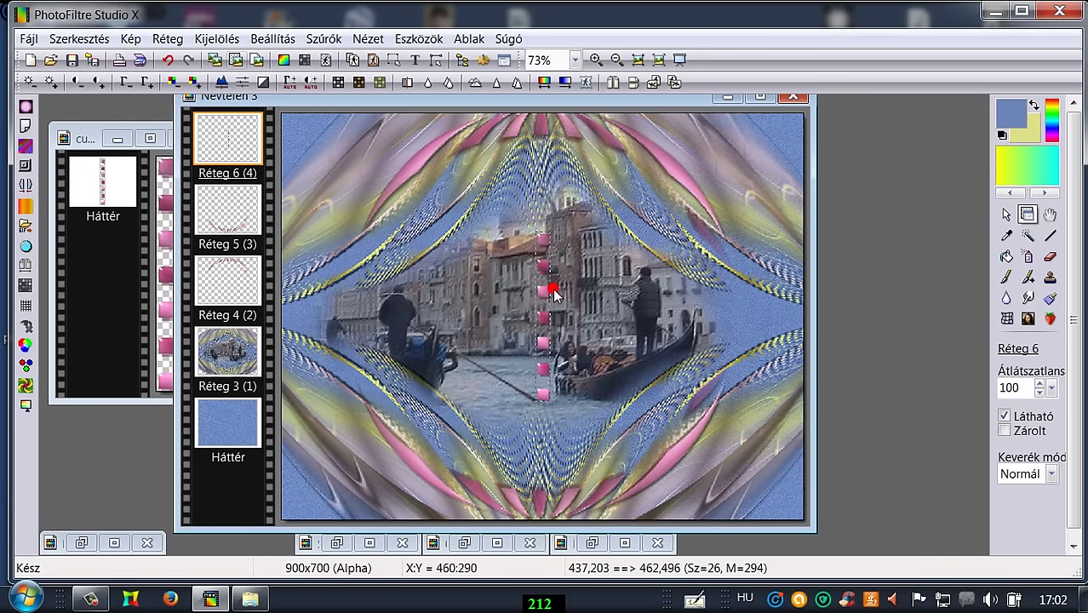
{"action": "left_click_drag", "start_coordinate": [547, 263], "coordinate": [528, 269]}
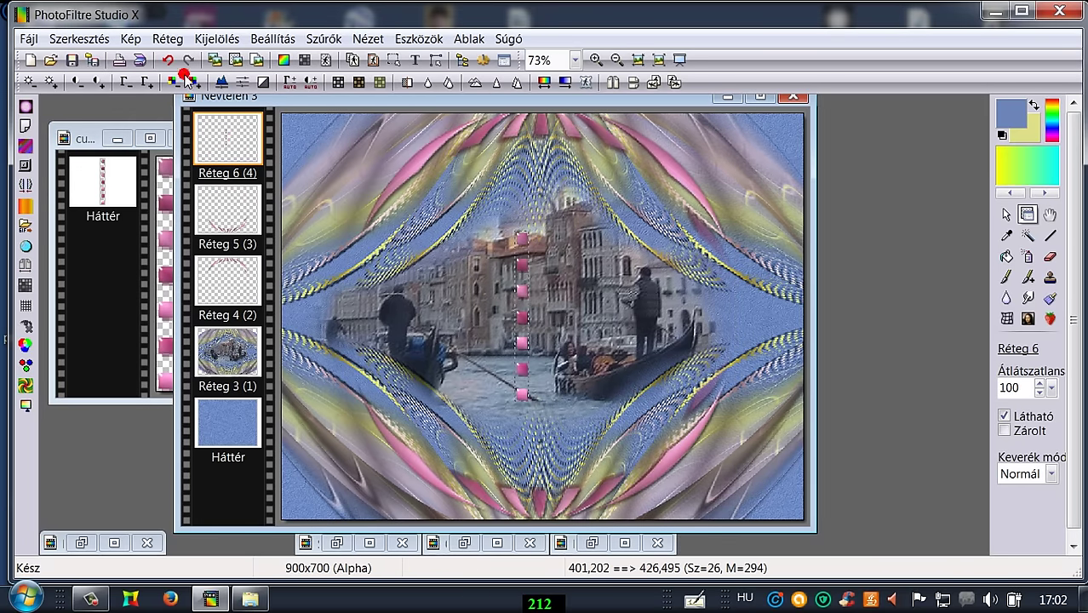
- Duplicate the strip of pink squares and rotate the copy 90° to the right
{"action": "left_click", "coordinate": [167, 39]}
{"action": "left_click", "coordinate": [184, 77]}
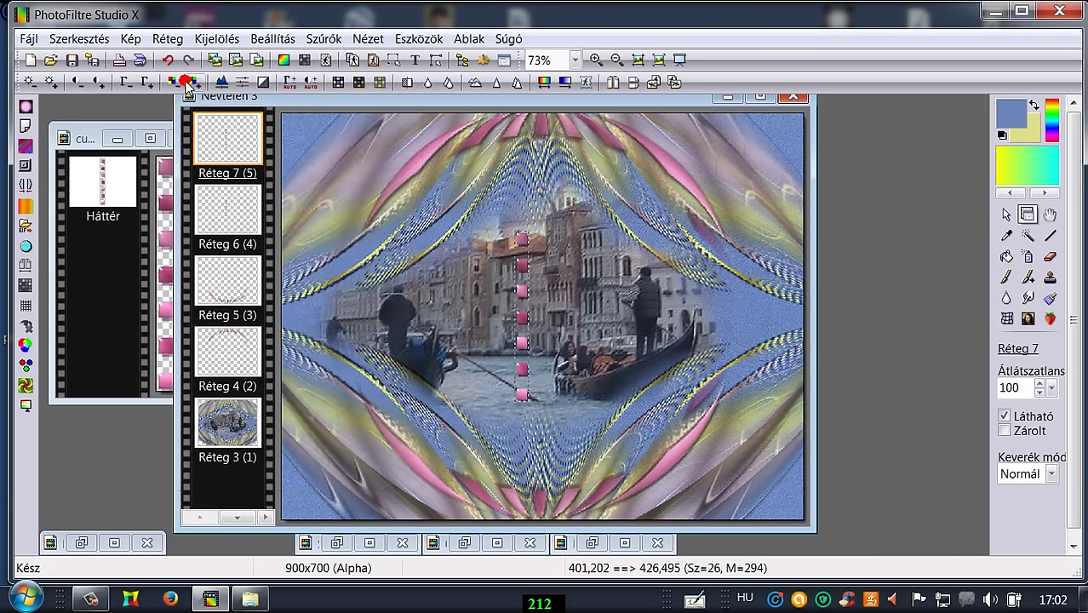
{"action": "left_click", "coordinate": [671, 83]}
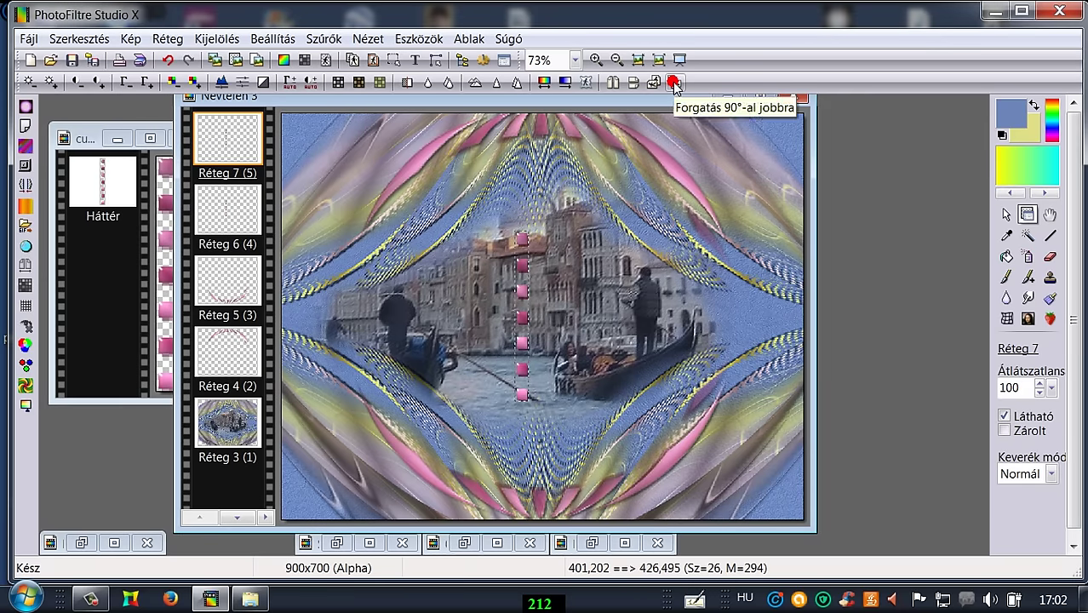
{"action": "left_click", "coordinate": [674, 83]}
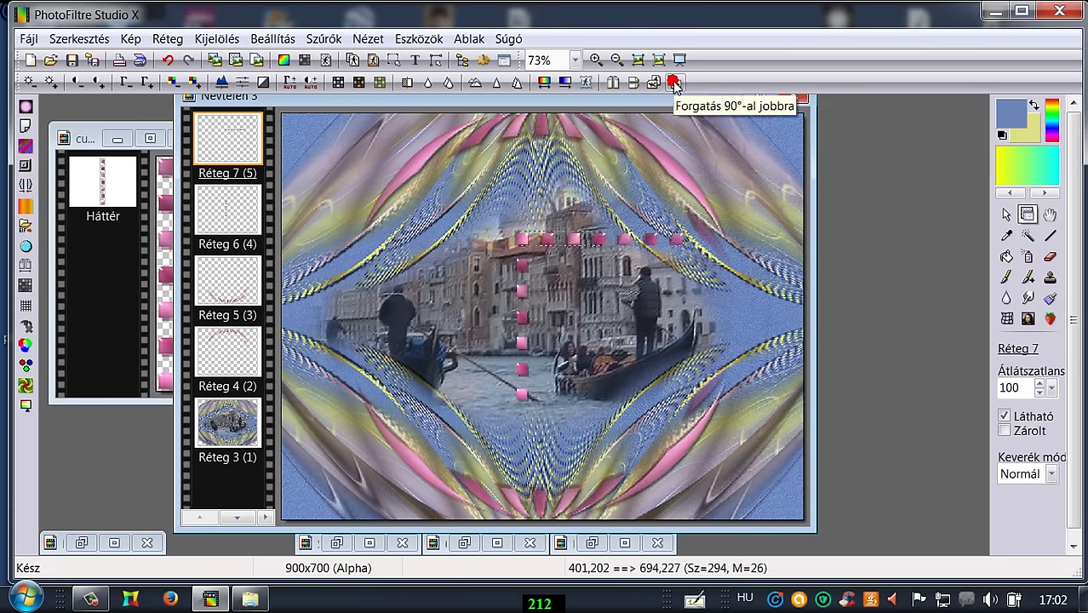
{"action": "left_click", "coordinate": [663, 85]}
- Merge the two strips of squares into one layer and rotate it 45.80° counter-clockwise with the free transform
{"action": "right_click", "coordinate": [224, 128]}
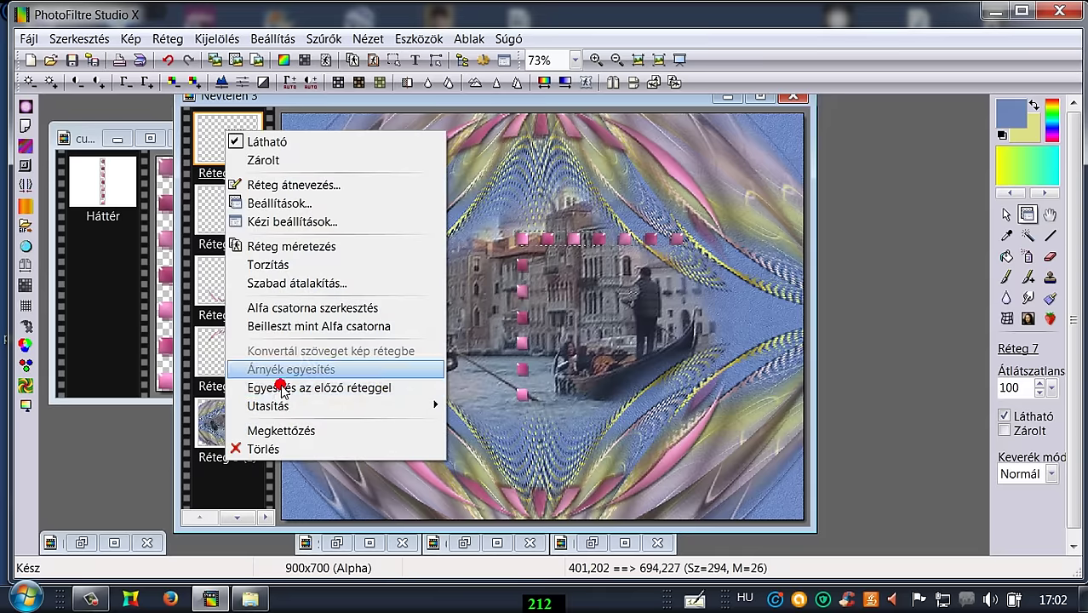
{"action": "left_click", "coordinate": [281, 389]}
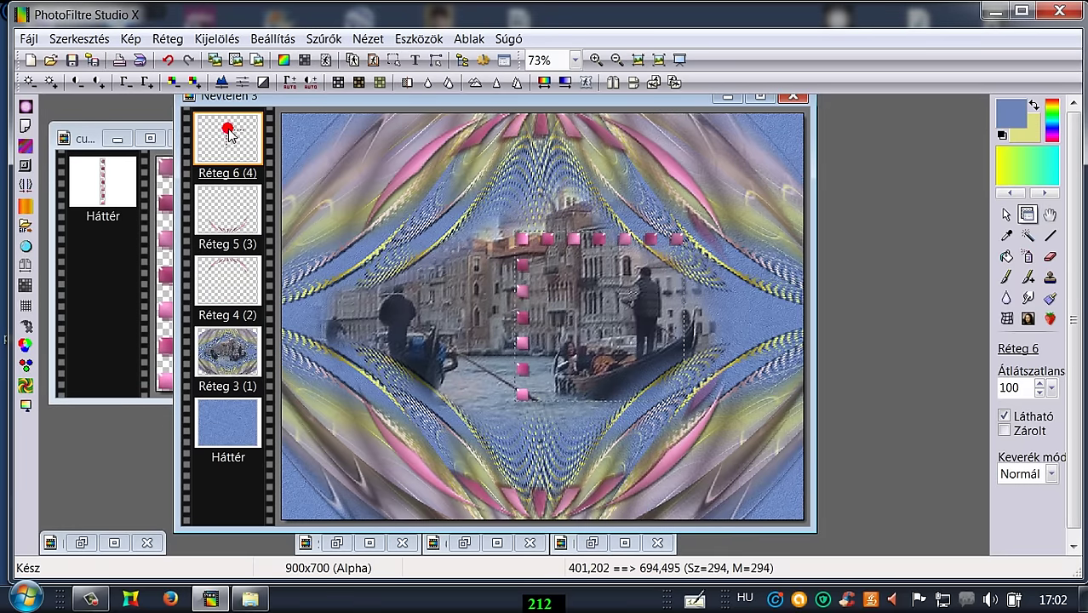
{"action": "right_click", "coordinate": [227, 128]}
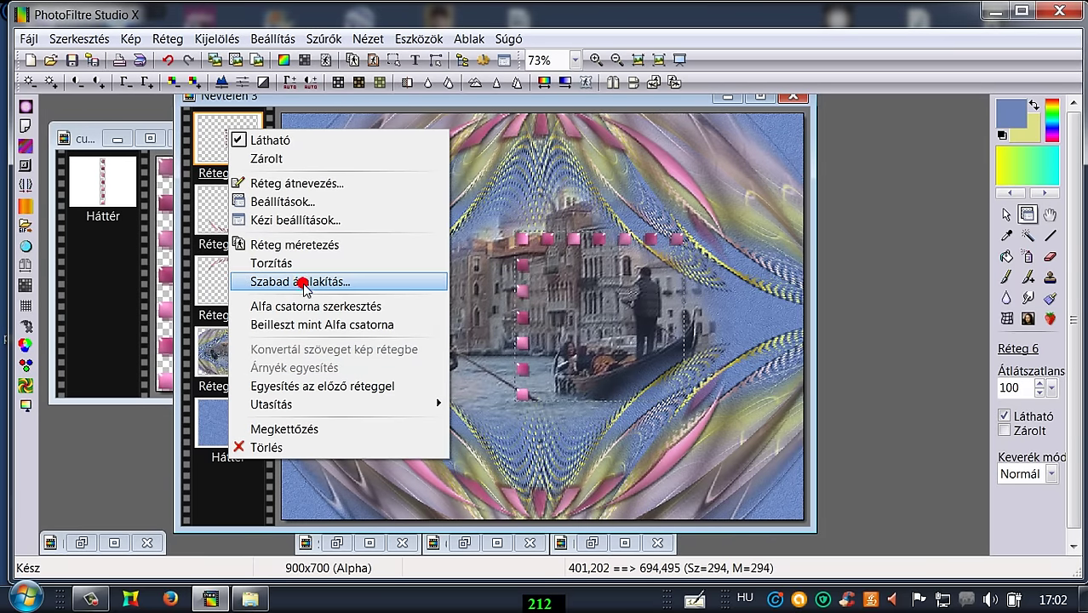
{"action": "left_click", "coordinate": [302, 283]}
{"action": "left_click_drag", "start_coordinate": [944, 184], "coordinate": [898, 193]}
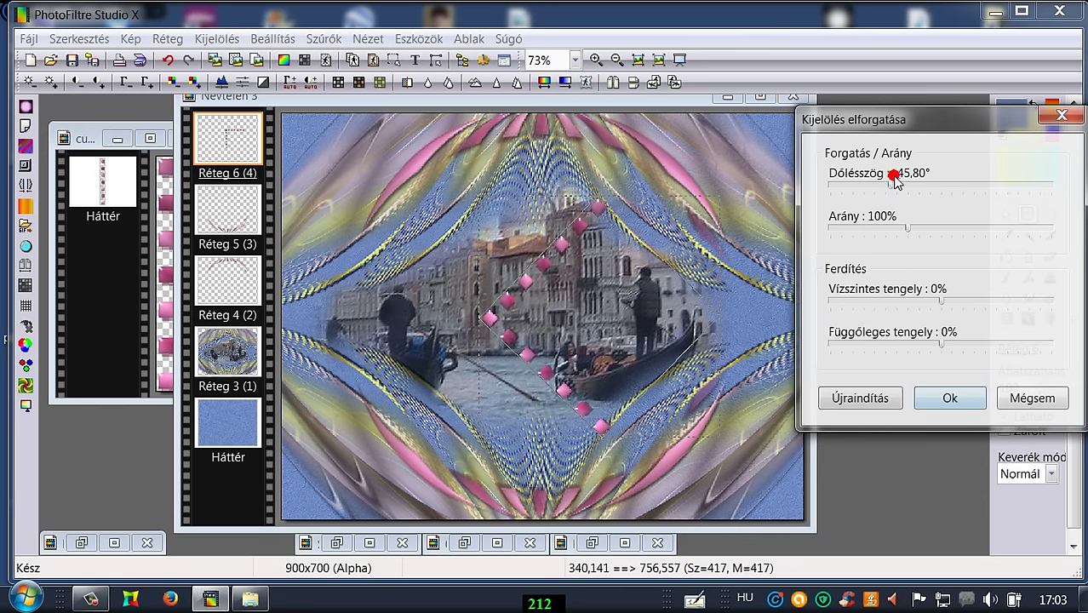
{"action": "left_click", "coordinate": [951, 398]}
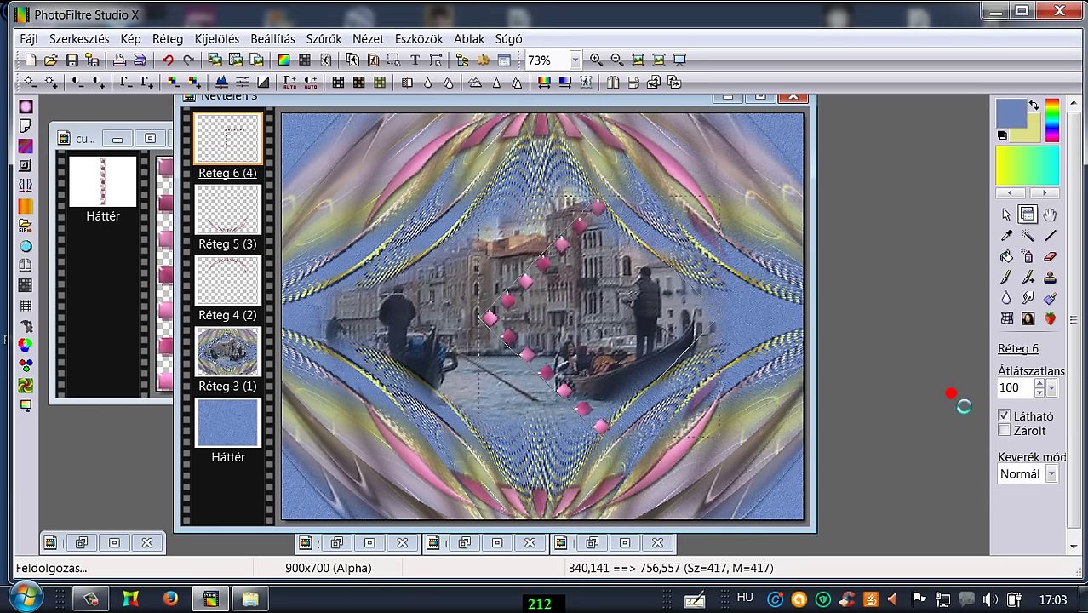
- Move the V-shaped chain of pink squares to the composition's left edge and distort it with a Torzítás filter
{"action": "left_click_drag", "start_coordinate": [497, 319], "coordinate": [301, 315]}
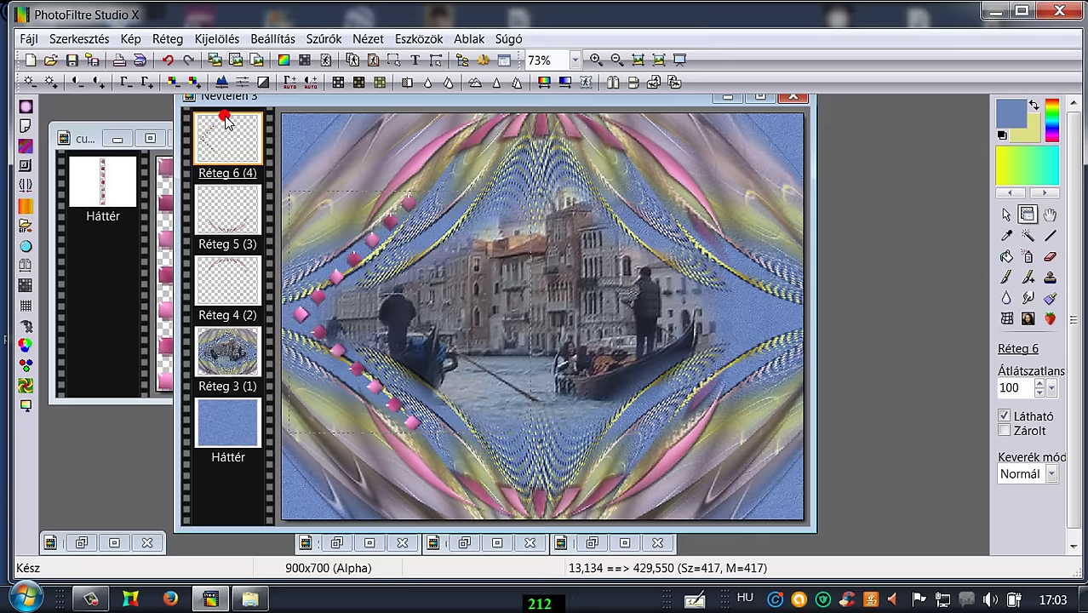
{"action": "left_click", "coordinate": [328, 39]}
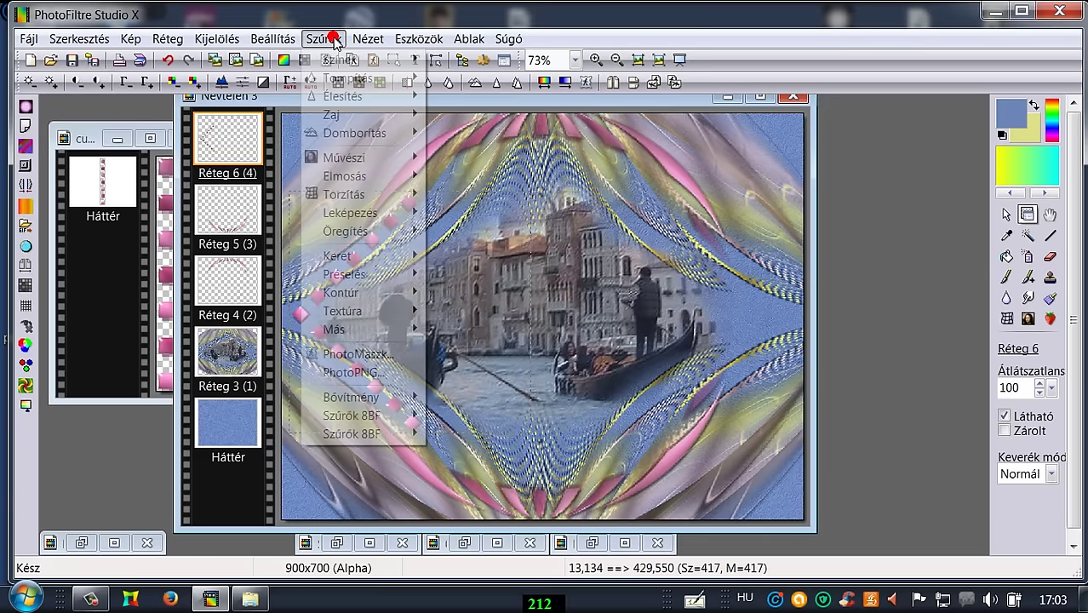
{"action": "left_click", "coordinate": [344, 194]}
{"action": "left_click", "coordinate": [493, 249]}
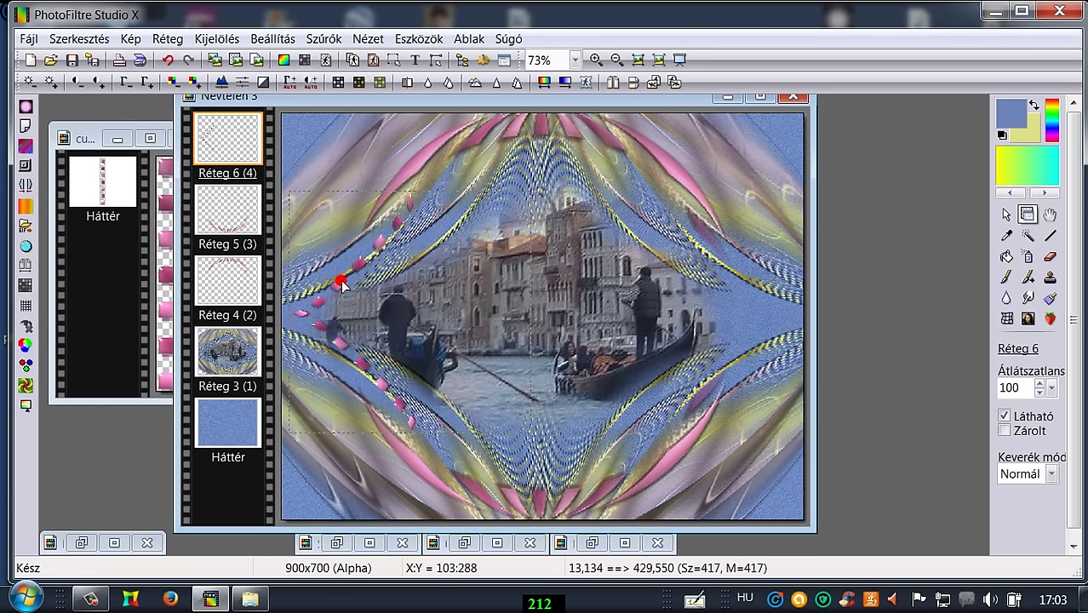
{"action": "mouse_move", "coordinate": [342, 281]}
{"action": "left_mouse_down"}
{"action": "mouse_move", "coordinate": [359, 280]}
{"action": "mouse_move", "coordinate": [345, 282]}
{"action": "left_mouse_up"}
- Apply the same Torzítás filter to the chain once more and shift it slightly further left
{"action": "left_click", "coordinate": [326, 39]}
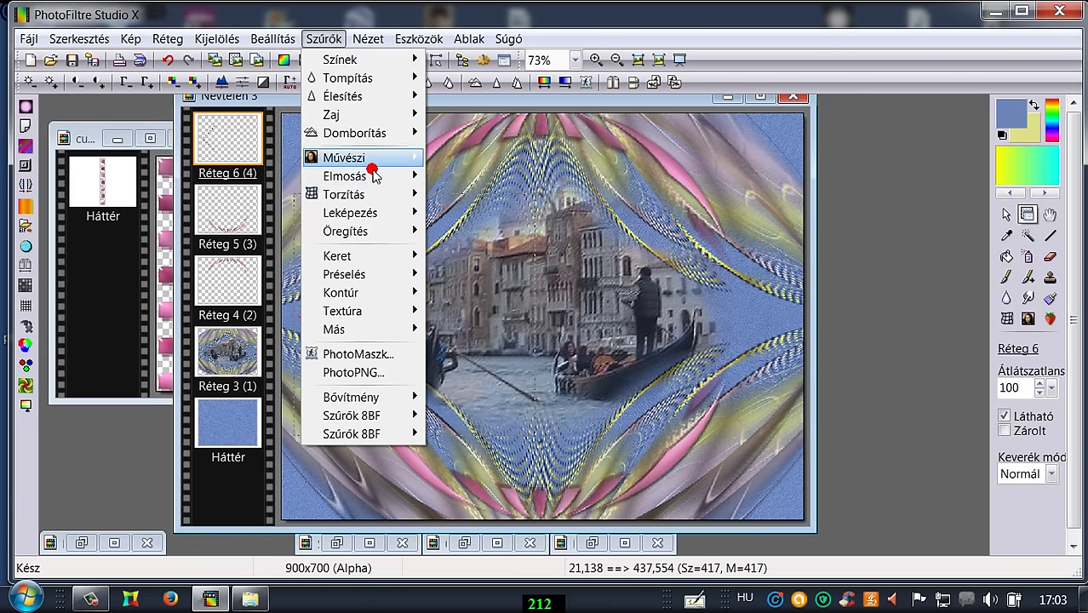
{"action": "mouse_move", "coordinate": [367, 196]}
{"action": "left_click", "coordinate": [481, 250]}
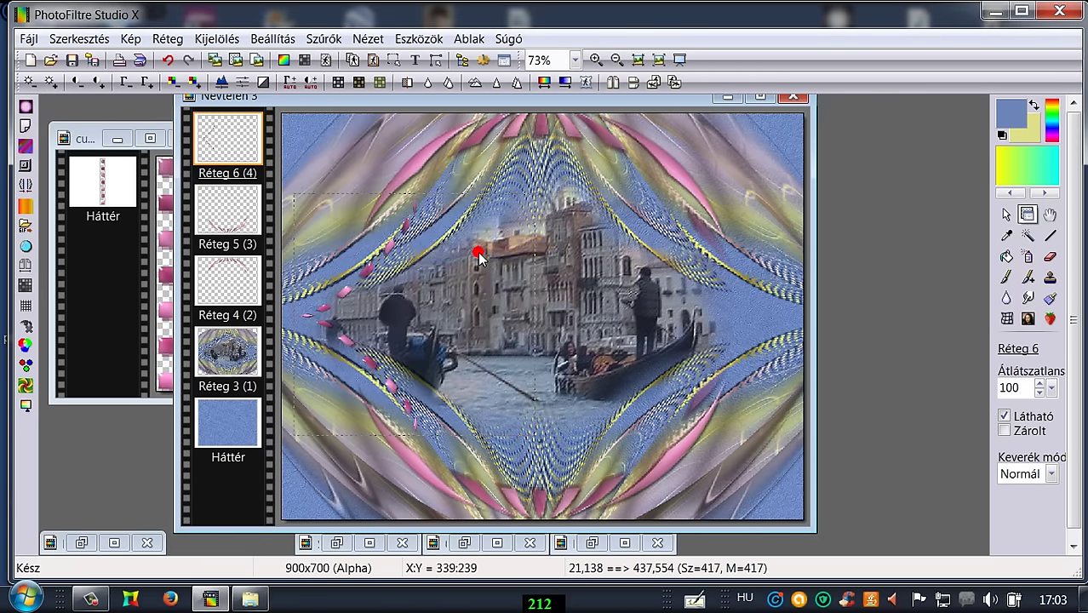
{"action": "left_click_drag", "start_coordinate": [316, 312], "coordinate": [310, 314]}
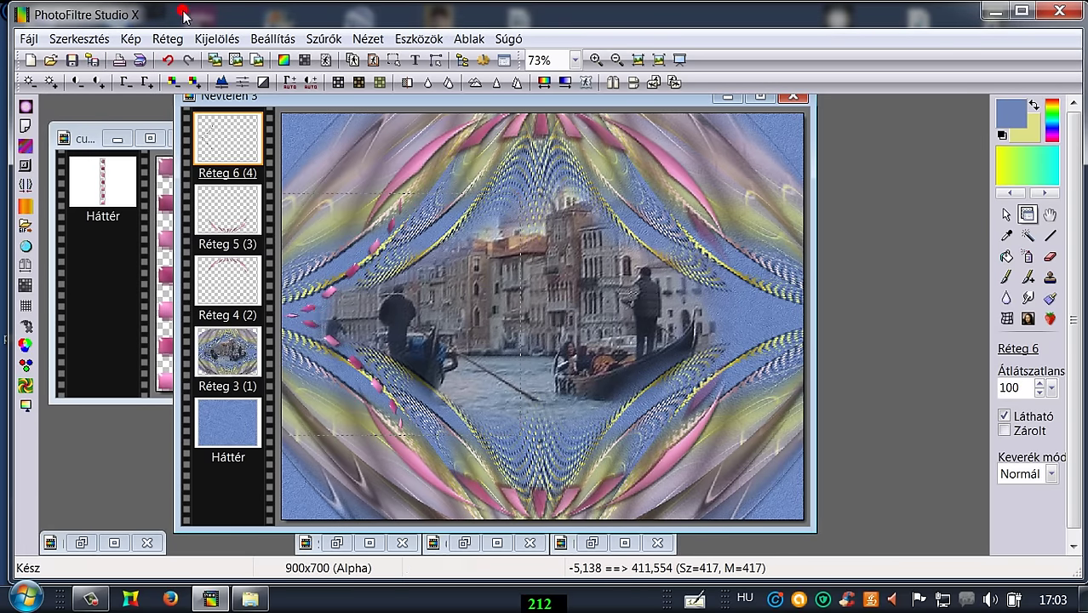
- Add a black antialiased shadow to the pink square chain with X and Y offsets of 3 and a radius of 6
{"action": "left_click", "coordinate": [165, 40]}
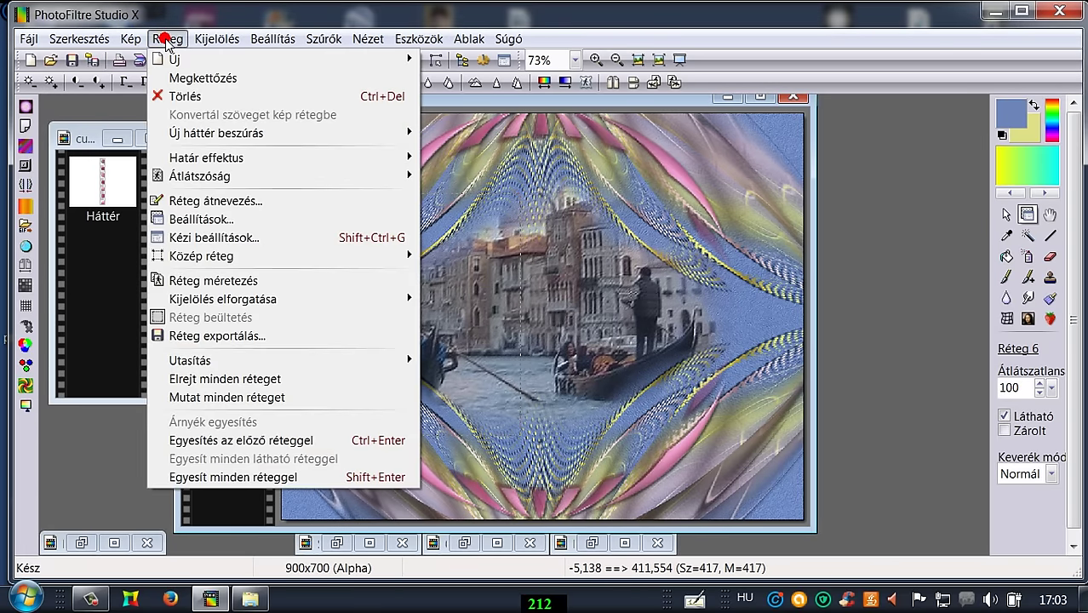
{"action": "left_click", "coordinate": [192, 219]}
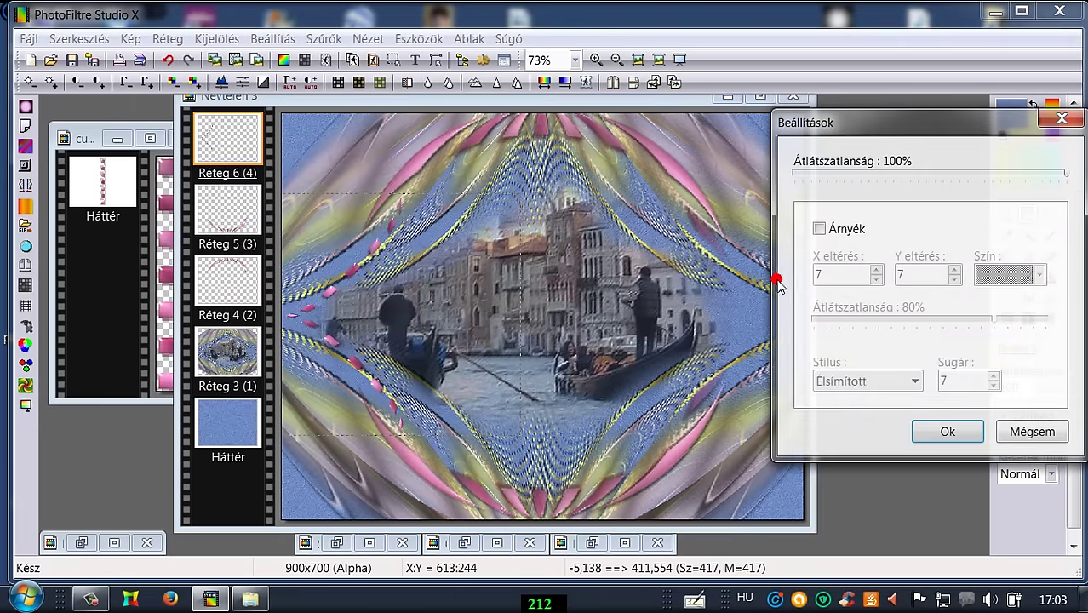
{"action": "left_click", "coordinate": [819, 228]}
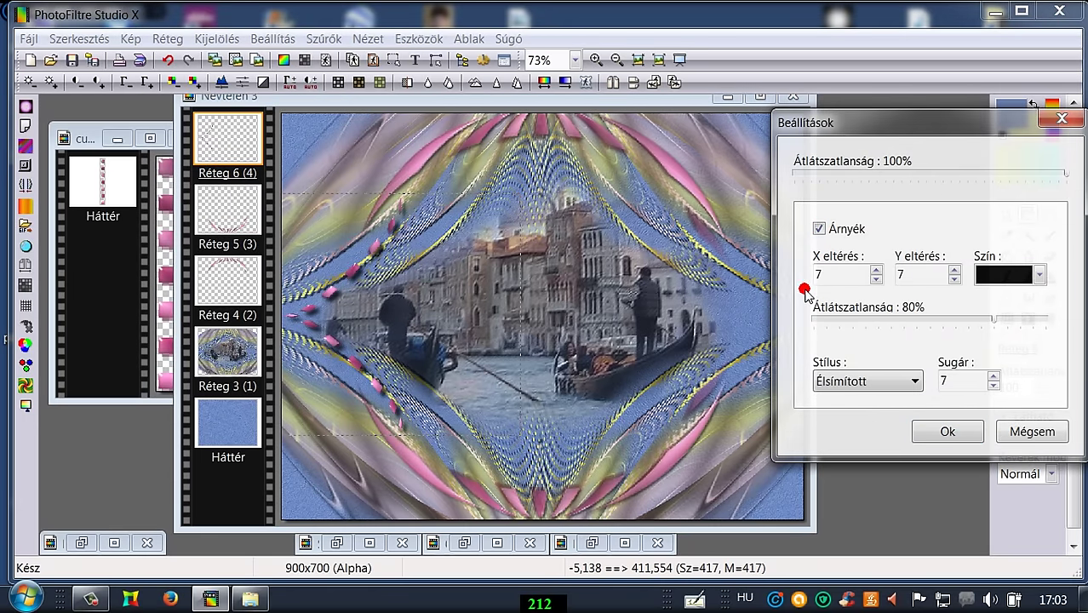
{"action": "left_click", "coordinate": [876, 278]}
{"action": "left_click", "coordinate": [954, 278]}
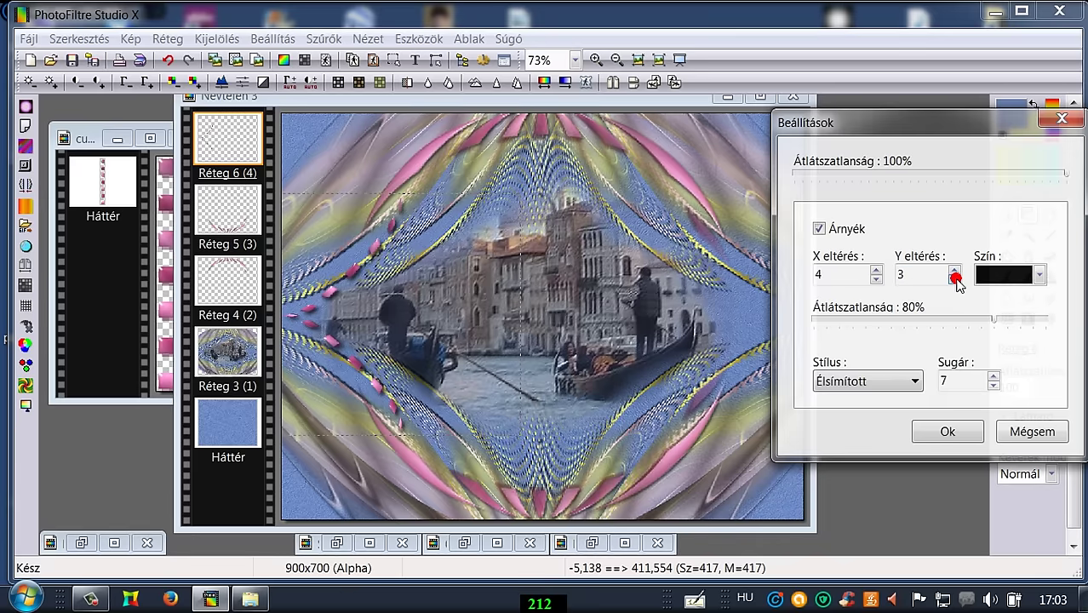
{"action": "left_click", "coordinate": [877, 280]}
{"action": "left_click", "coordinate": [994, 390]}
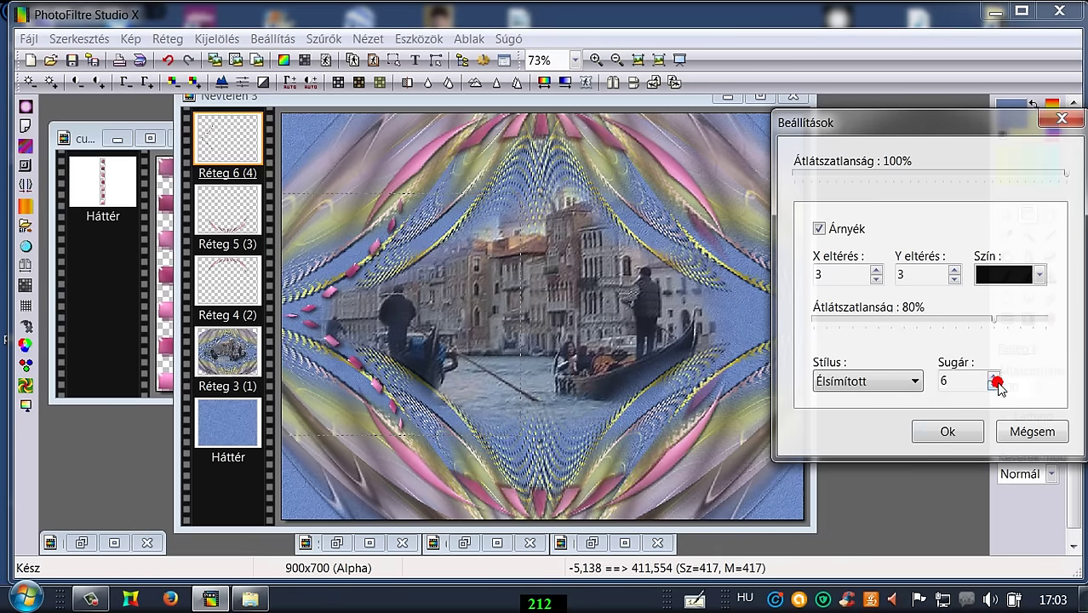
{"action": "left_click", "coordinate": [946, 431]}
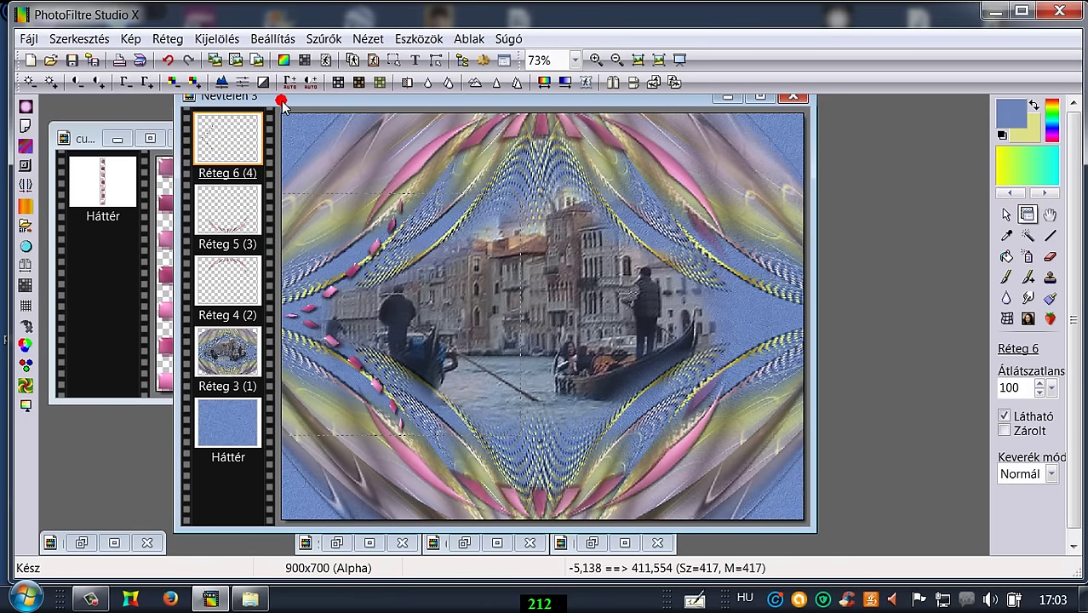
- Duplicate the shadowed chain, flip the copy horizontally and place it symmetrically at the composition's right edge
{"action": "left_click", "coordinate": [205, 134]}
{"action": "left_click", "coordinate": [168, 39]}
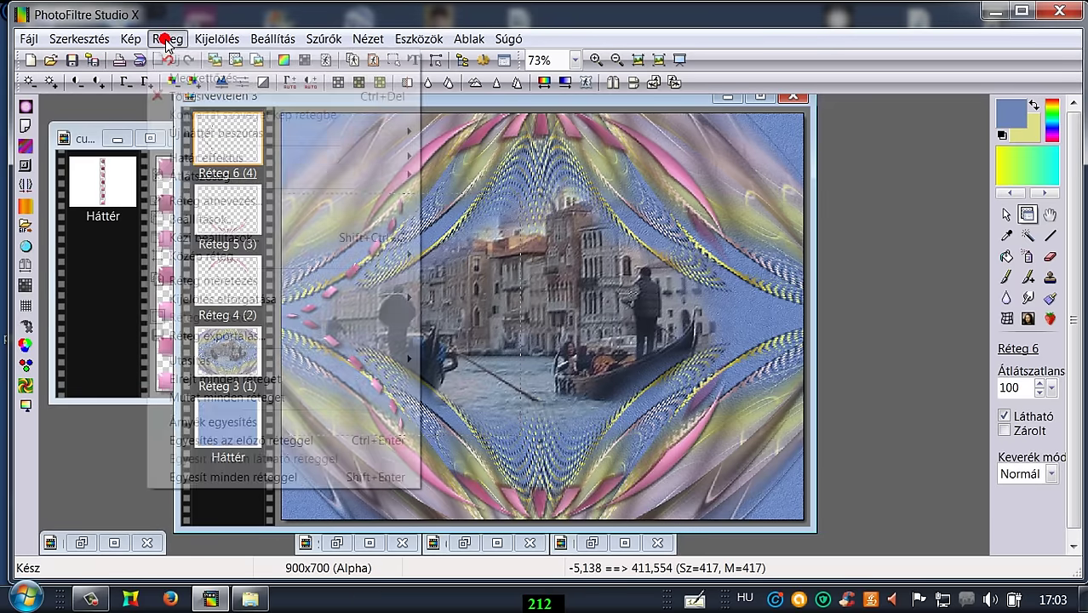
{"action": "left_click", "coordinate": [180, 80]}
{"action": "left_click", "coordinate": [608, 82]}
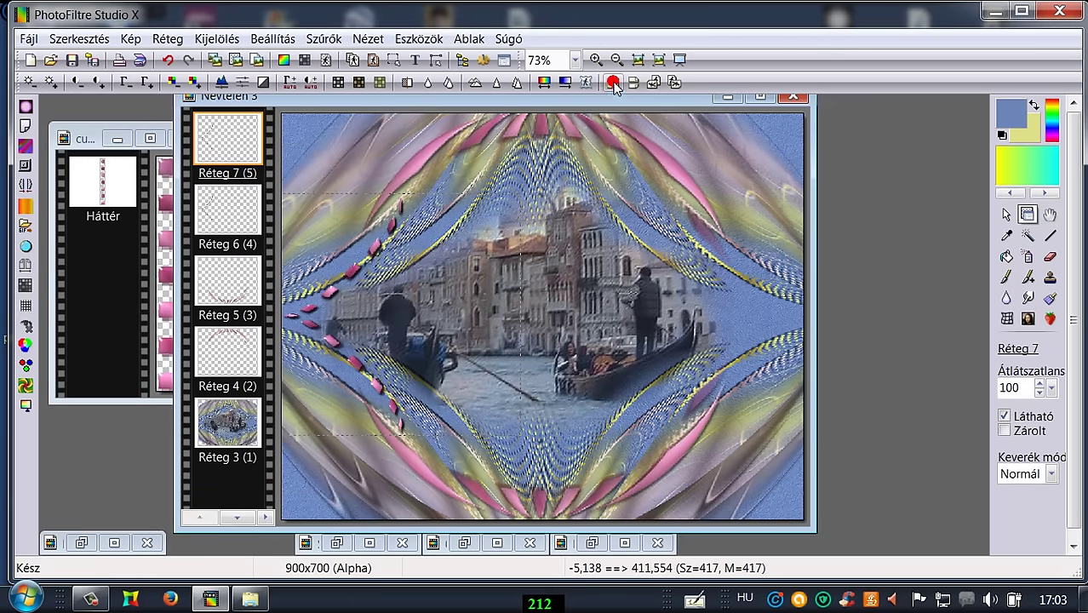
{"action": "left_click", "coordinate": [477, 295]}
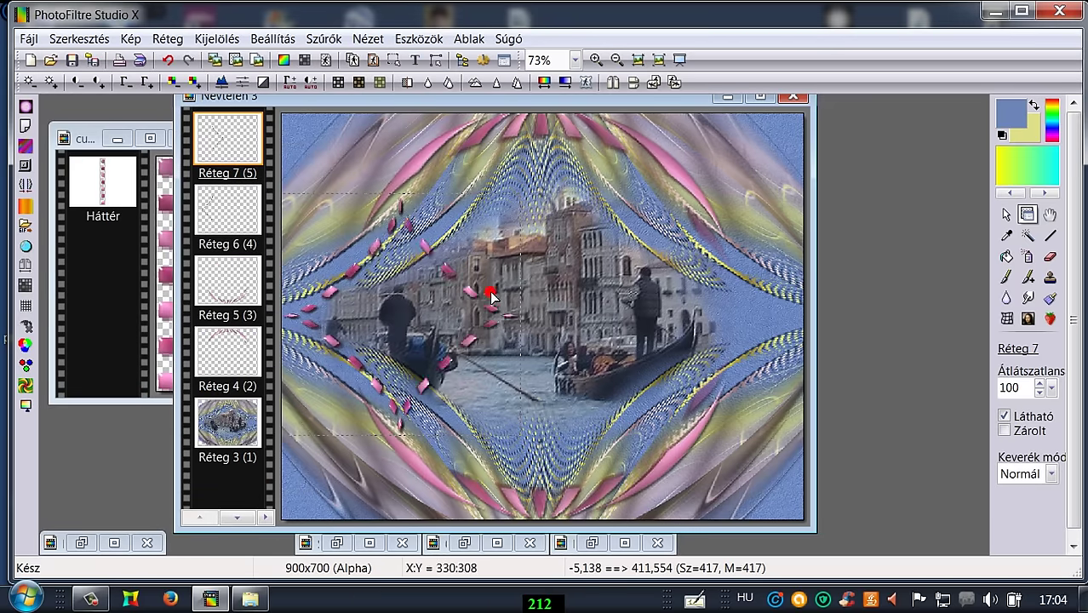
{"action": "left_click_drag", "start_coordinate": [492, 295], "coordinate": [748, 294]}
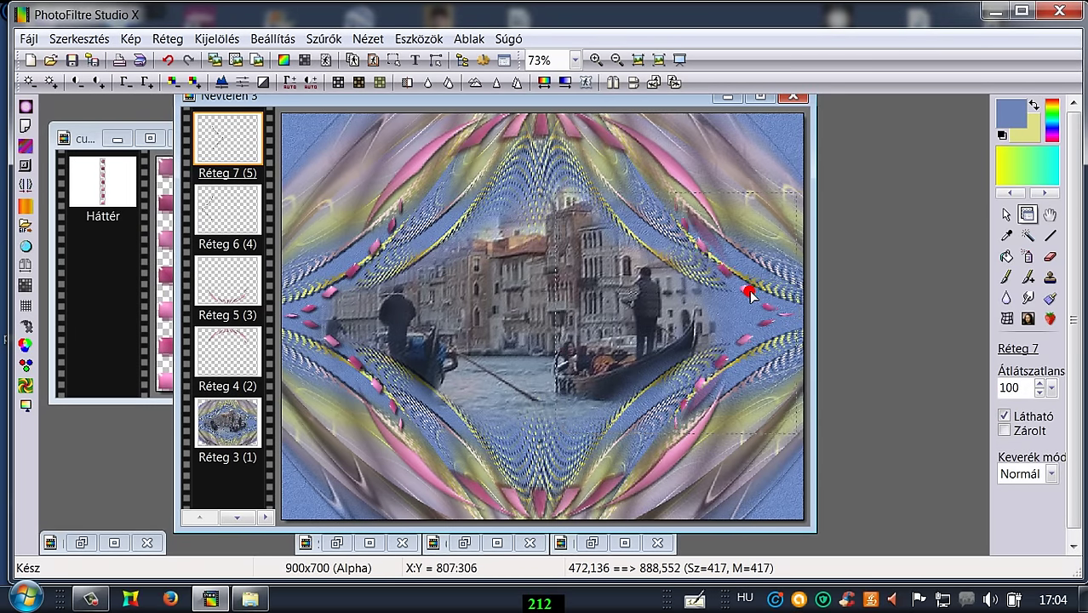
{"action": "left_click_drag", "start_coordinate": [749, 294], "coordinate": [753, 293]}
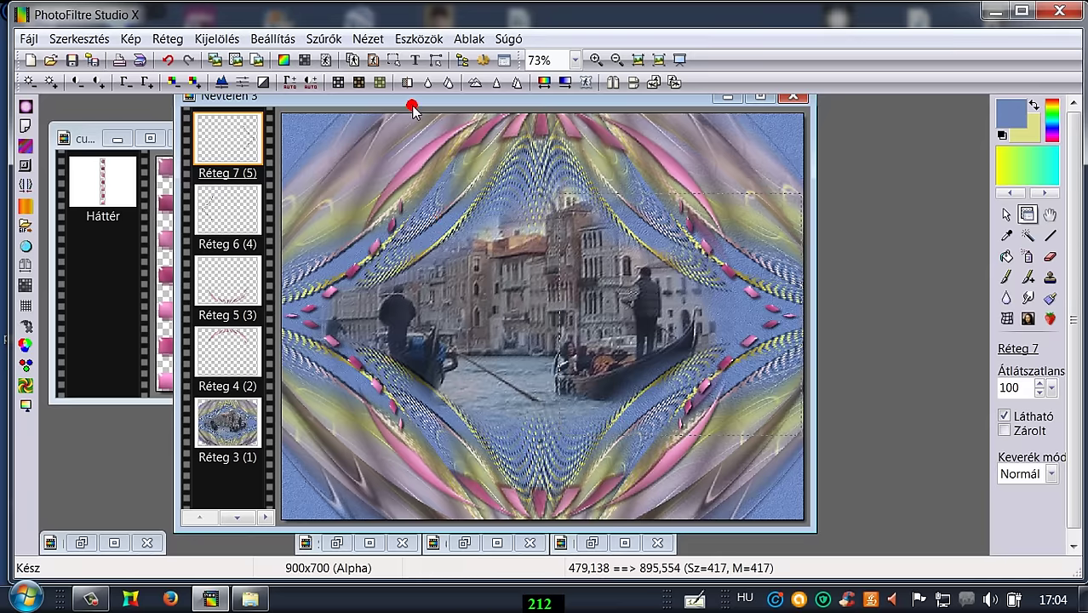
- Merge all square chain and pink arch layers down into the frame picture layer Réteg 3
{"action": "left_click_drag", "start_coordinate": [407, 100], "coordinate": [414, 101]}
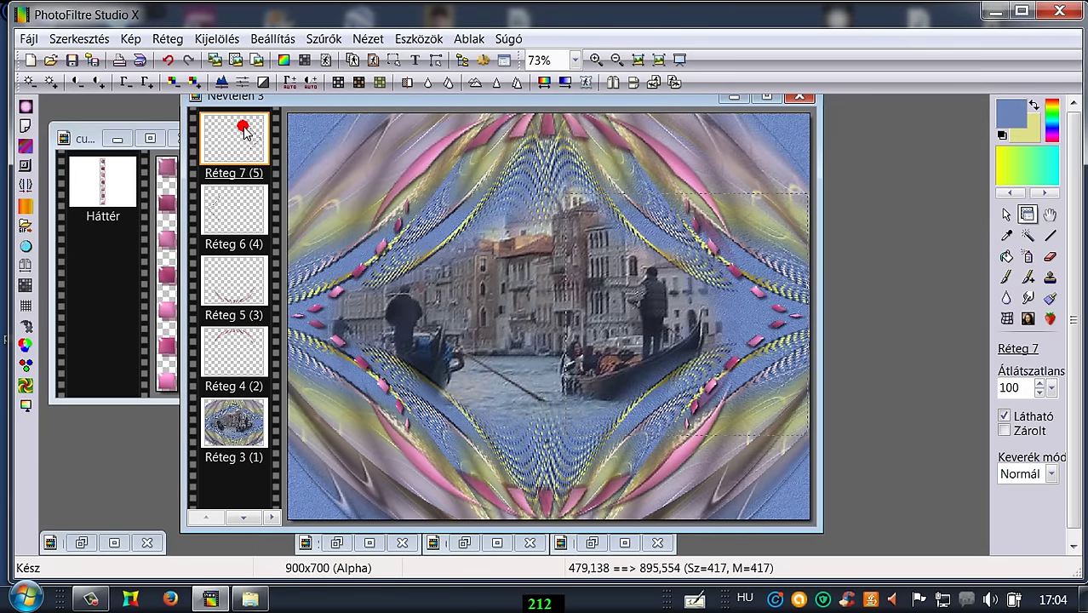
{"action": "right_click", "coordinate": [244, 125]}
{"action": "left_click", "coordinate": [288, 383]}
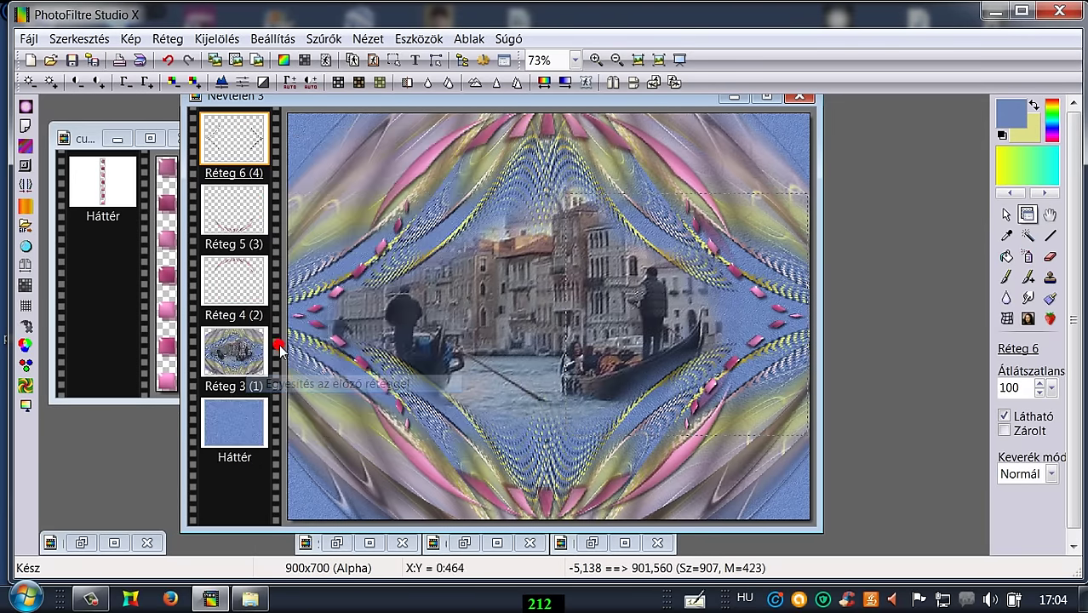
{"action": "right_click", "coordinate": [233, 127]}
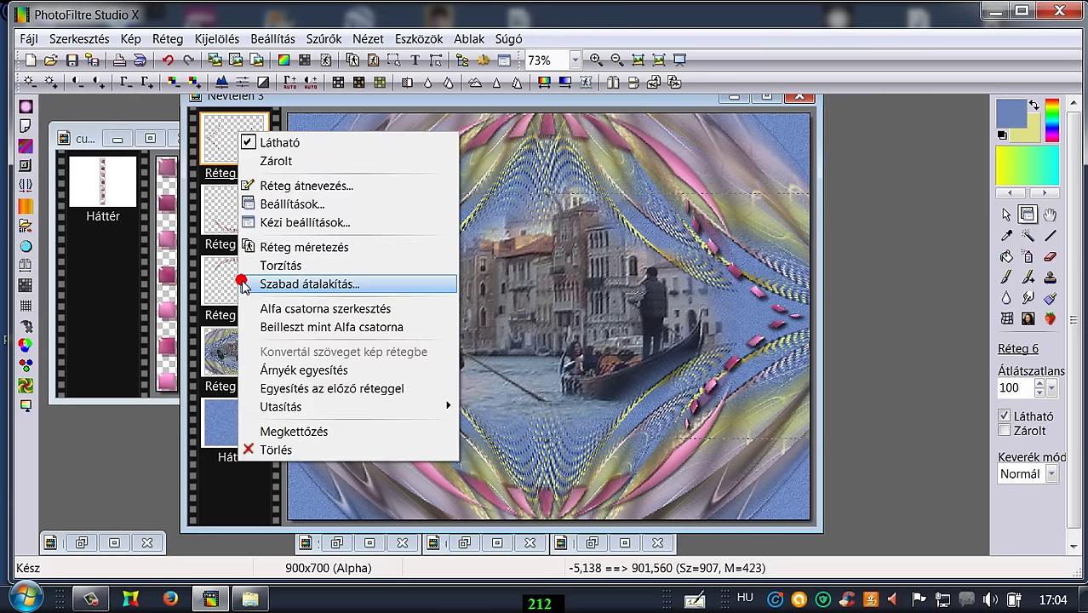
{"action": "left_click", "coordinate": [263, 388]}
{"action": "right_click", "coordinate": [227, 128]}
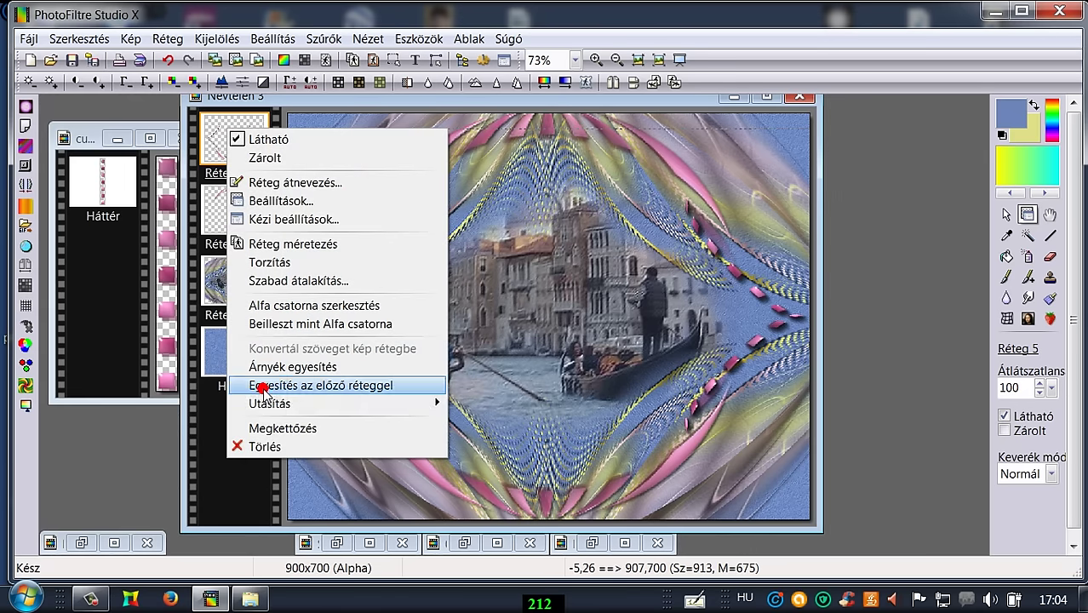
{"action": "left_click", "coordinate": [259, 389]}
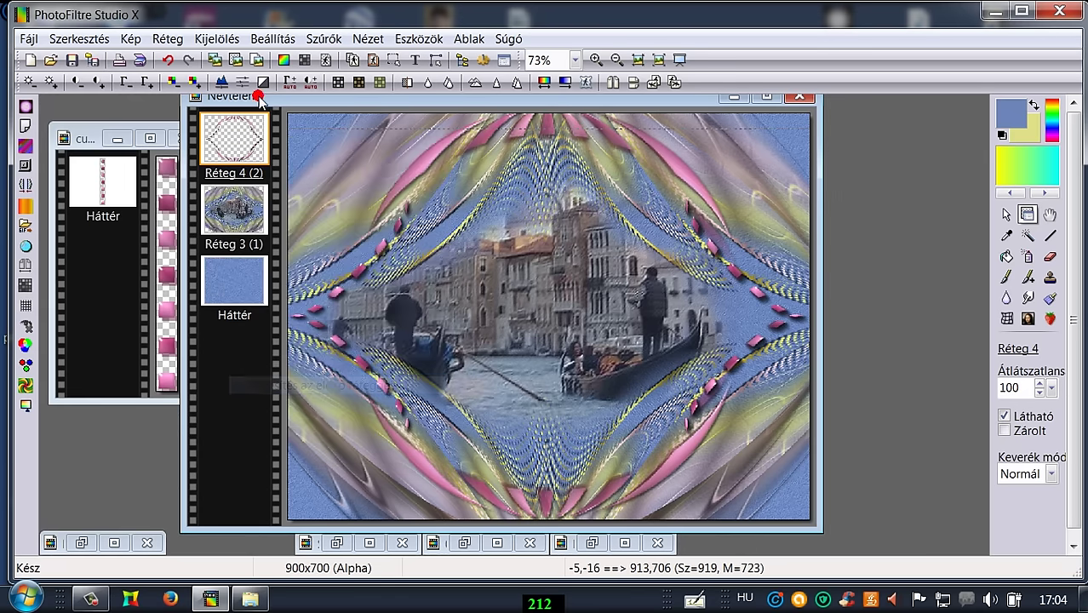
{"action": "right_click", "coordinate": [235, 136]}
{"action": "left_click", "coordinate": [281, 387]}
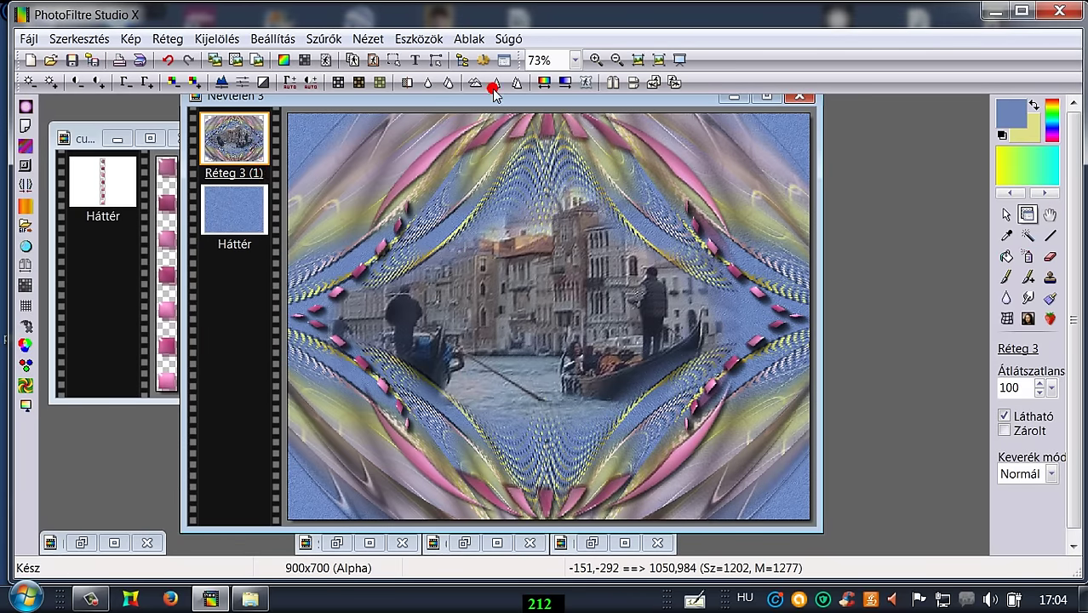
- Select the blue Háttér layer and start the Textúra filter with a custom texture on it
{"action": "left_click_drag", "start_coordinate": [478, 93], "coordinate": [486, 97]}
{"action": "left_click", "coordinate": [250, 207]}
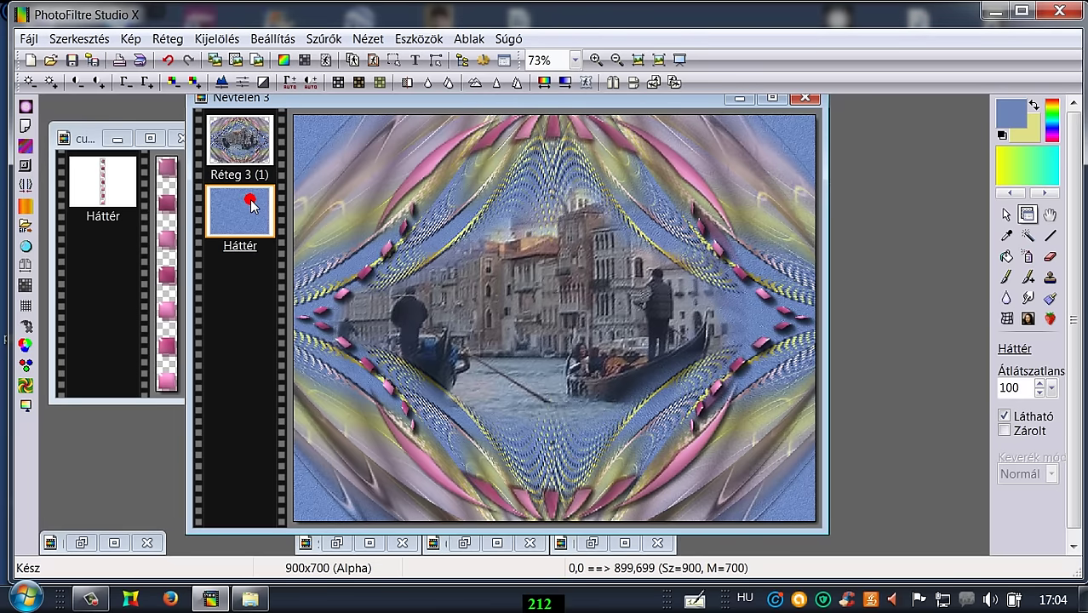
{"action": "left_click", "coordinate": [321, 39]}
{"action": "mouse_move", "coordinate": [356, 317]}
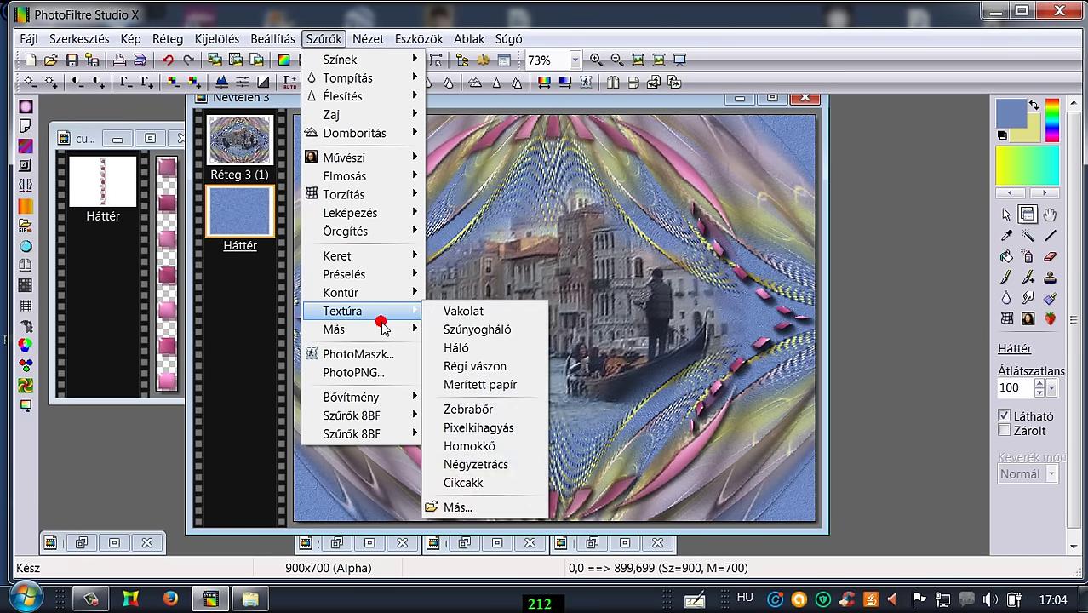
{"action": "left_click", "coordinate": [446, 507]}
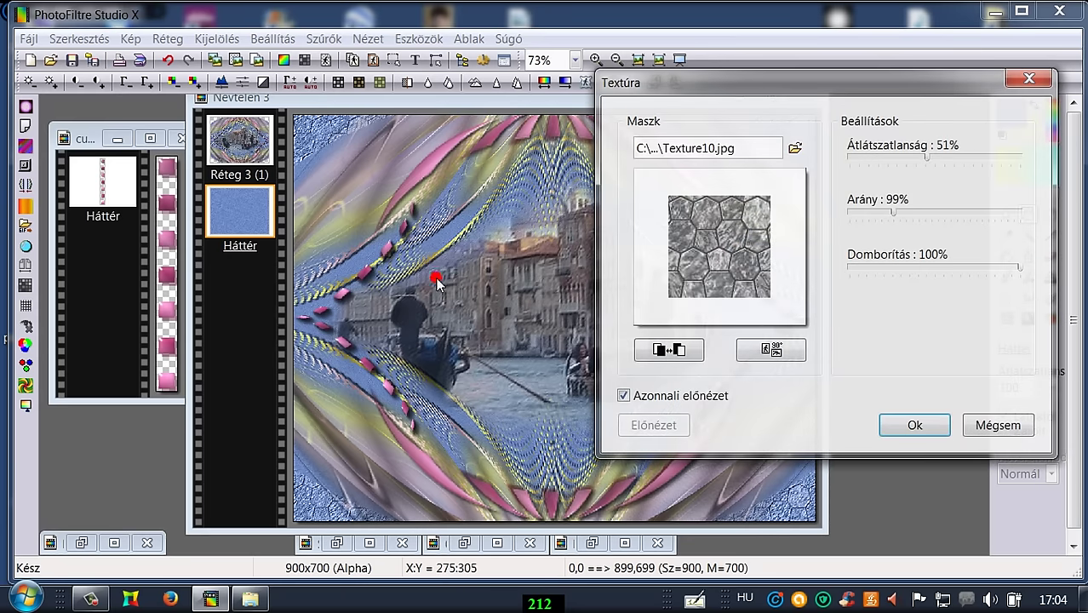
{"action": "left_click_drag", "start_coordinate": [775, 83], "coordinate": [685, 74]}
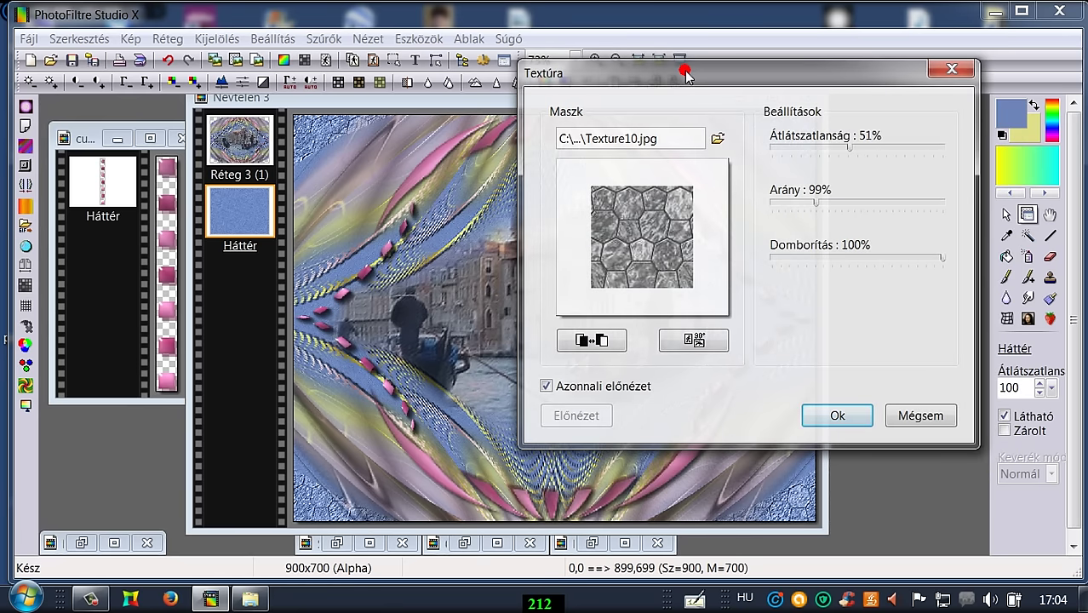
{"action": "left_click", "coordinate": [718, 142]}
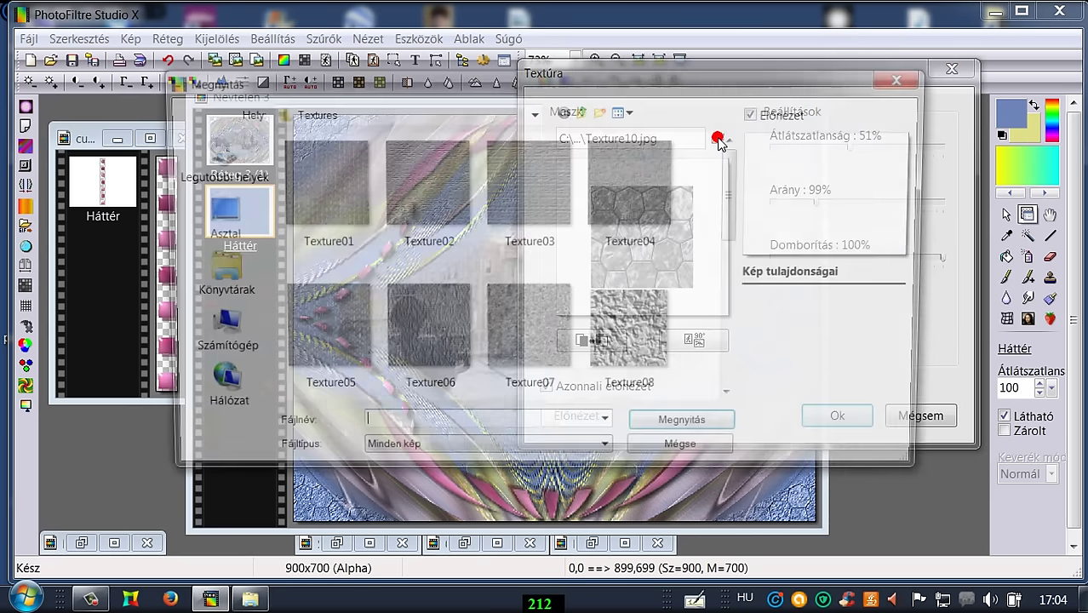
{"action": "left_click_drag", "start_coordinate": [735, 195], "coordinate": [736, 272]}
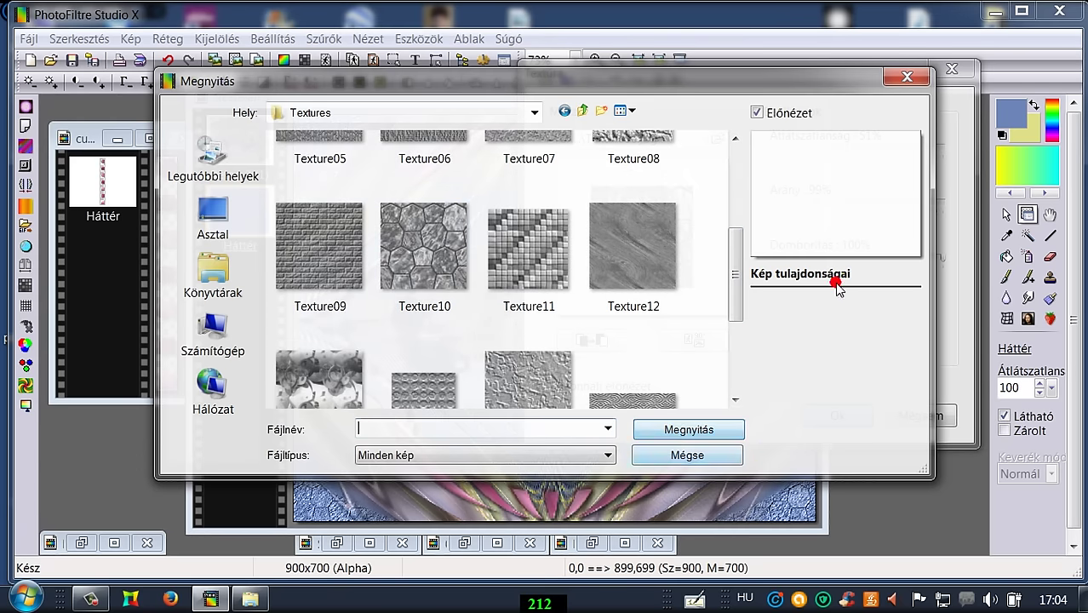
{"action": "left_click", "coordinate": [907, 80]}
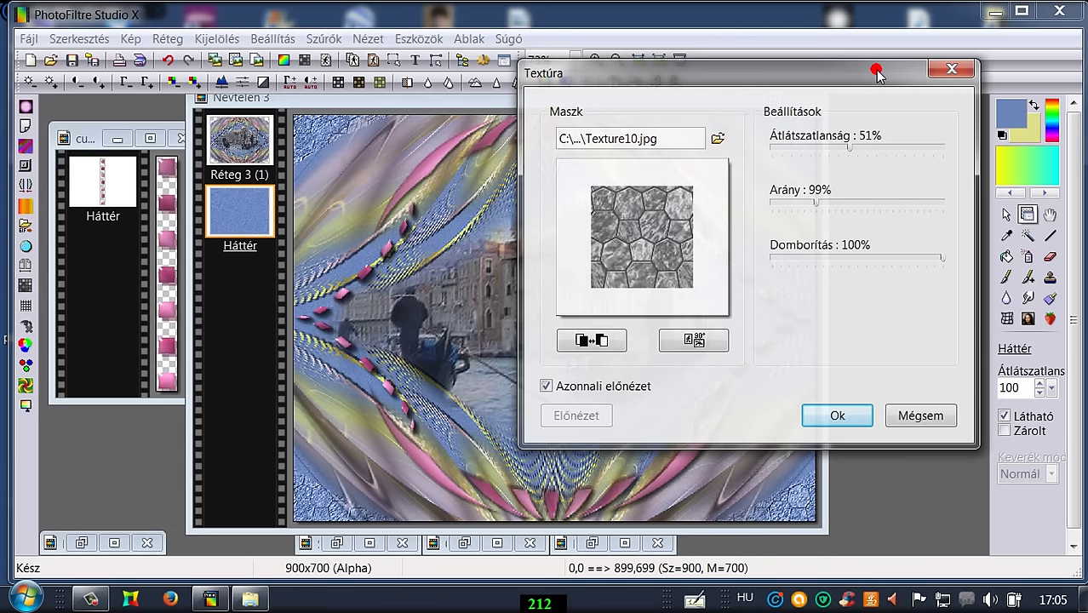
- Compare opacities of 100% and 46% for the stone texture Texture10.jpg and set the opacity to 60%
{"action": "left_click_drag", "start_coordinate": [877, 75], "coordinate": [577, 132]}
{"action": "left_click_drag", "start_coordinate": [692, 97], "coordinate": [848, 105]}
{"action": "left_click_drag", "start_coordinate": [502, 135], "coordinate": [480, 130]}
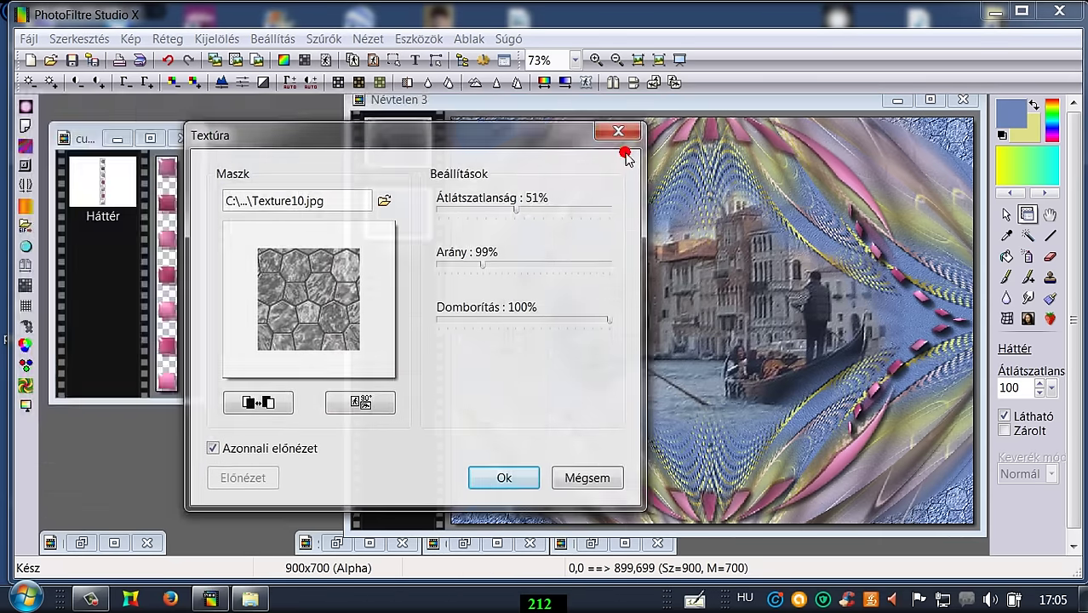
{"action": "left_click_drag", "start_coordinate": [626, 158], "coordinate": [821, 126]}
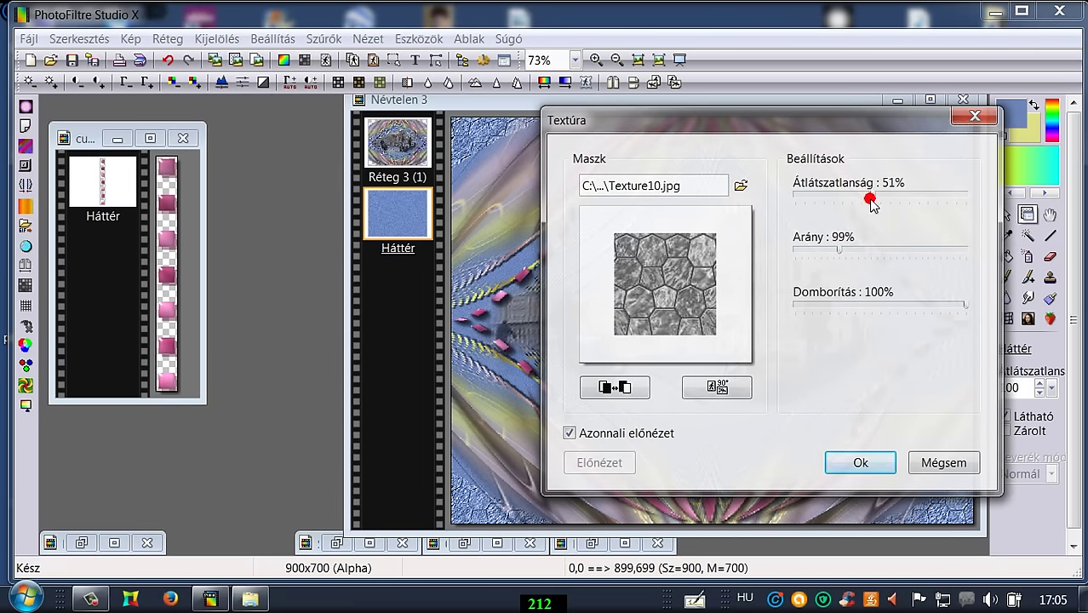
{"action": "left_click_drag", "start_coordinate": [871, 196], "coordinate": [969, 197]}
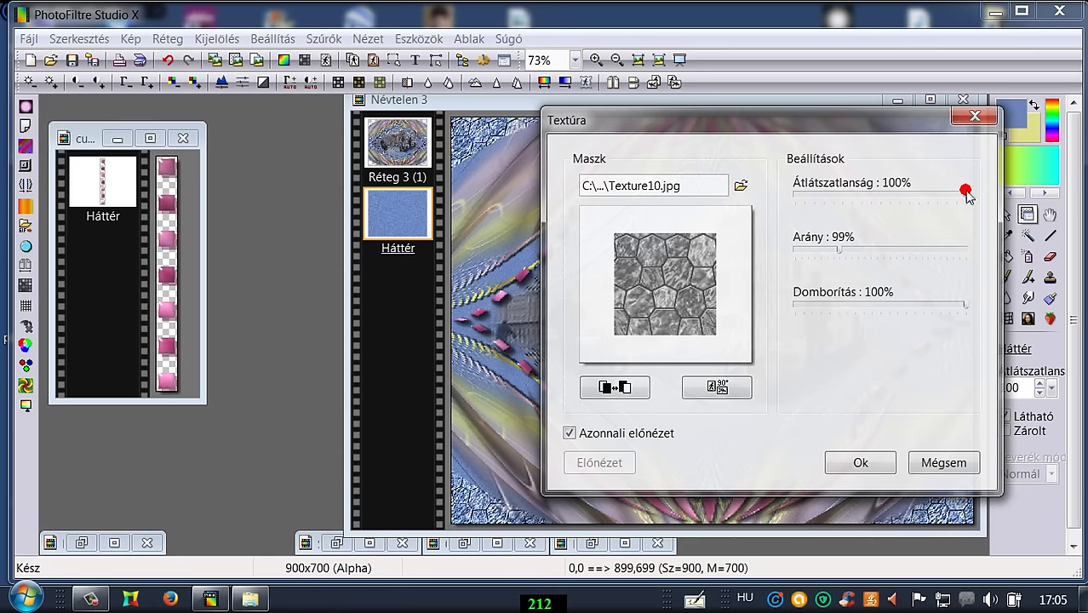
{"action": "left_click_drag", "start_coordinate": [834, 118], "coordinate": [866, 111]}
{"action": "left_click_drag", "start_coordinate": [520, 105], "coordinate": [248, 96]}
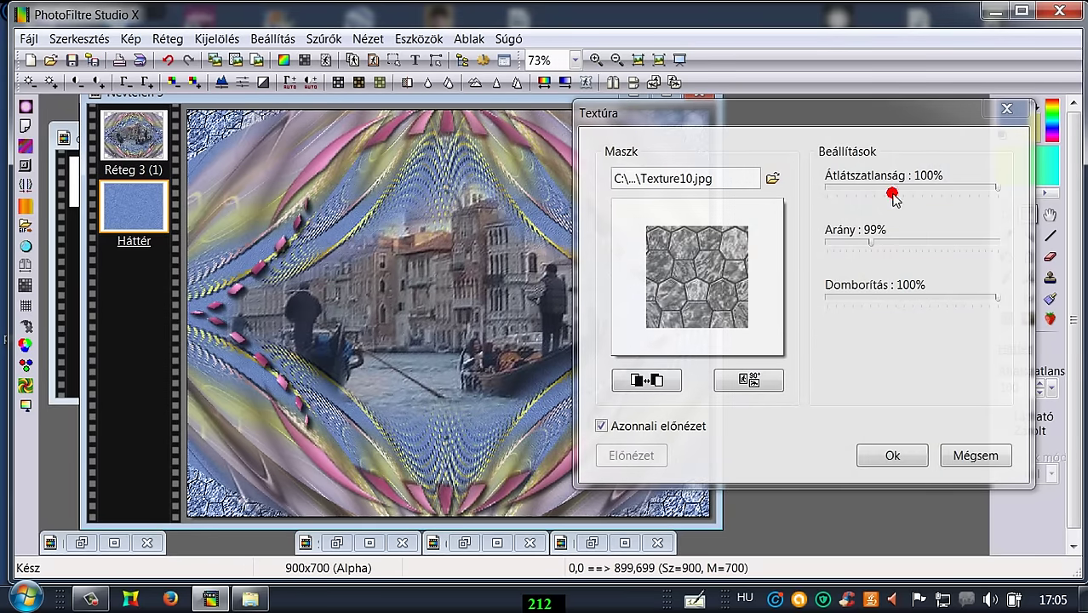
{"action": "mouse_move", "coordinate": [891, 194]}
{"action": "left_mouse_down"}
{"action": "mouse_move", "coordinate": [995, 193]}
{"action": "mouse_move", "coordinate": [895, 196]}
{"action": "left_mouse_up"}
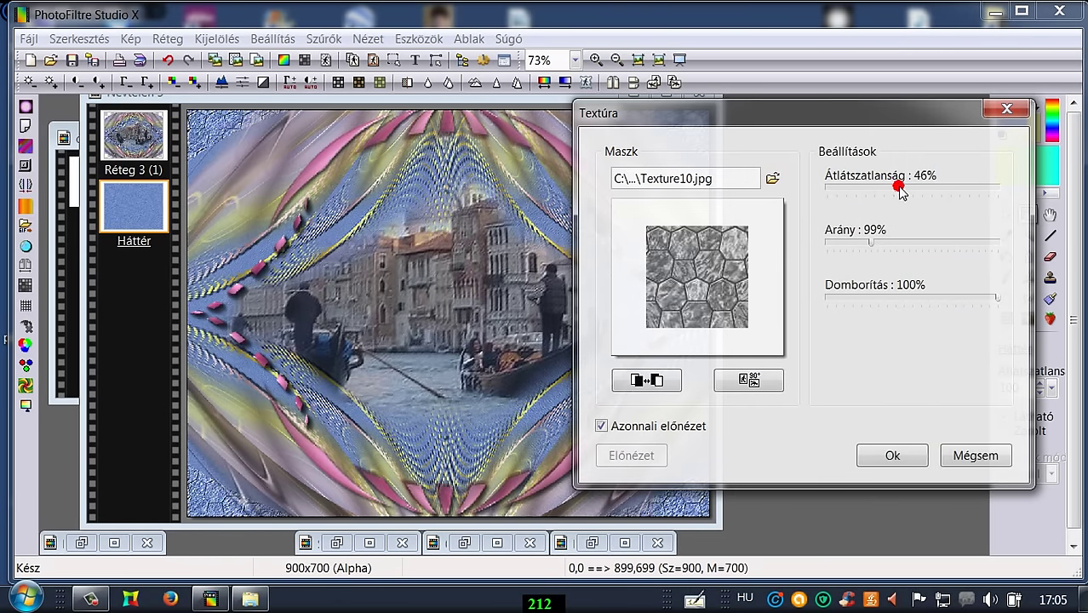
{"action": "left_click_drag", "start_coordinate": [908, 189], "coordinate": [920, 194]}
- Try the texture's ratio at 300% and set it back down to 101%
{"action": "left_click_drag", "start_coordinate": [868, 249], "coordinate": [1004, 257]}
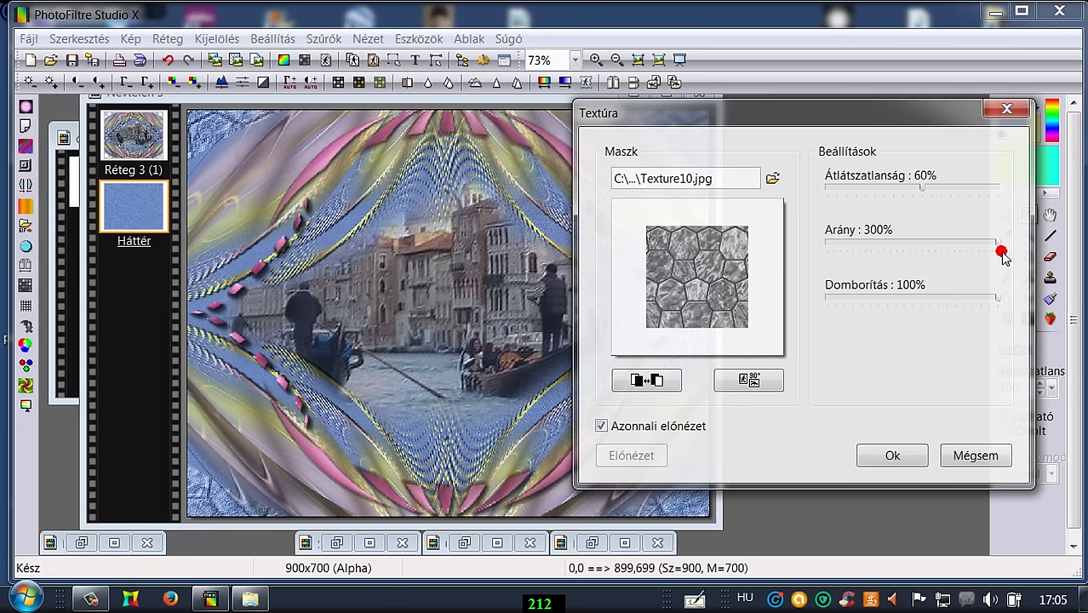
{"action": "mouse_move", "coordinate": [875, 124]}
{"action": "left_mouse_down"}
{"action": "mouse_move", "coordinate": [1086, 121]}
{"action": "mouse_move", "coordinate": [894, 121]}
{"action": "left_mouse_up"}
{"action": "left_click_drag", "start_coordinate": [1015, 243], "coordinate": [891, 247]}
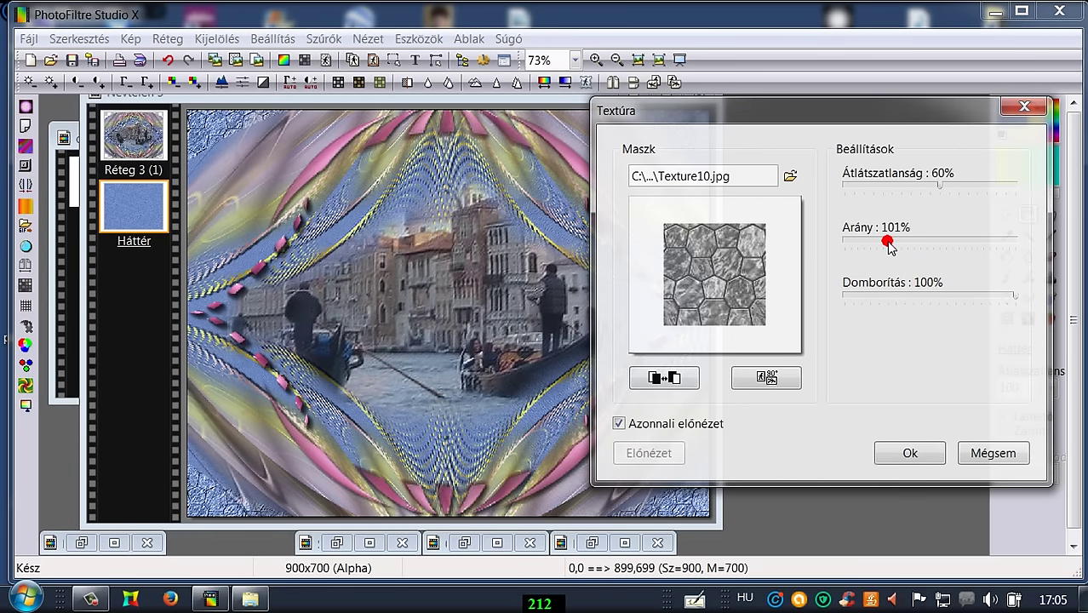
- Try the stone texture's relief at 41%, set it back to 100% and return the ratio to 101%
{"action": "mouse_move", "coordinate": [848, 103]}
{"action": "left_mouse_down"}
{"action": "mouse_move", "coordinate": [1087, 130]}
{"action": "mouse_move", "coordinate": [862, 90]}
{"action": "left_mouse_up"}
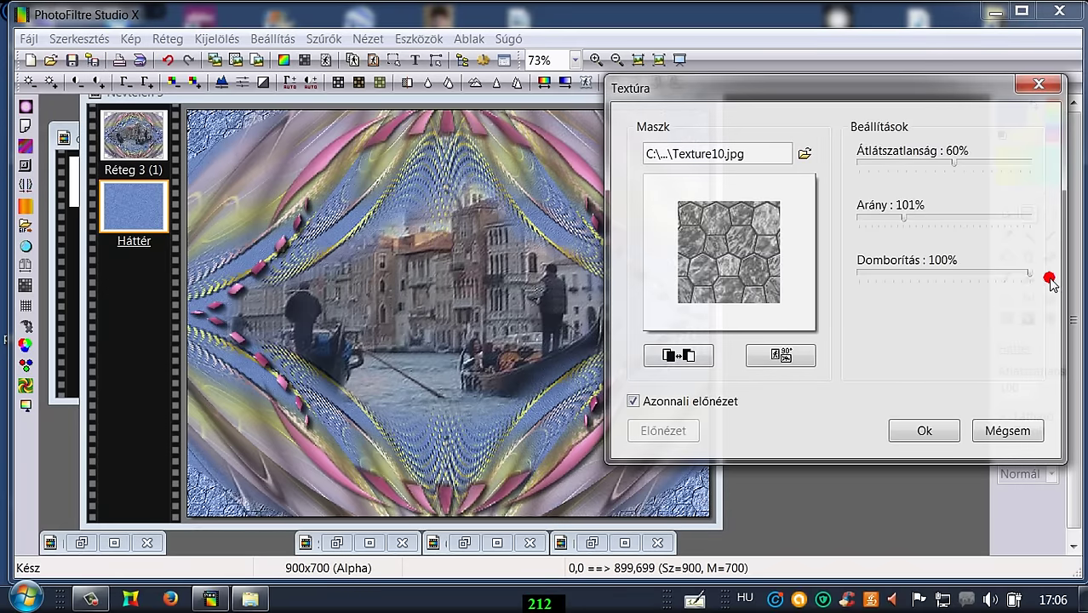
{"action": "left_click_drag", "start_coordinate": [1050, 279], "coordinate": [933, 276]}
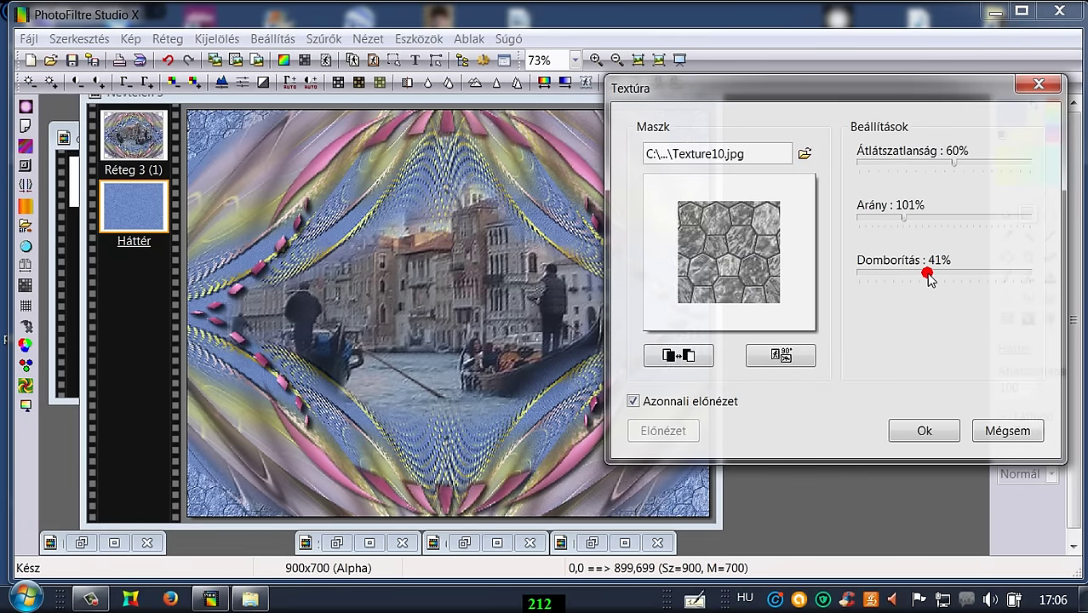
{"action": "left_click_drag", "start_coordinate": [928, 275], "coordinate": [1049, 265]}
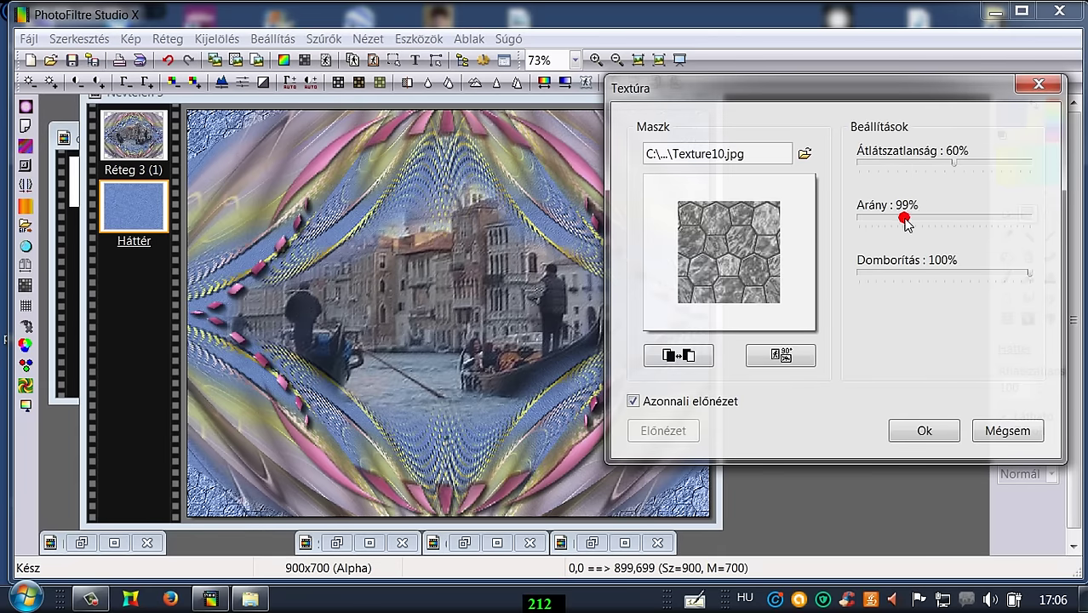
{"action": "left_click", "coordinate": [904, 218]}
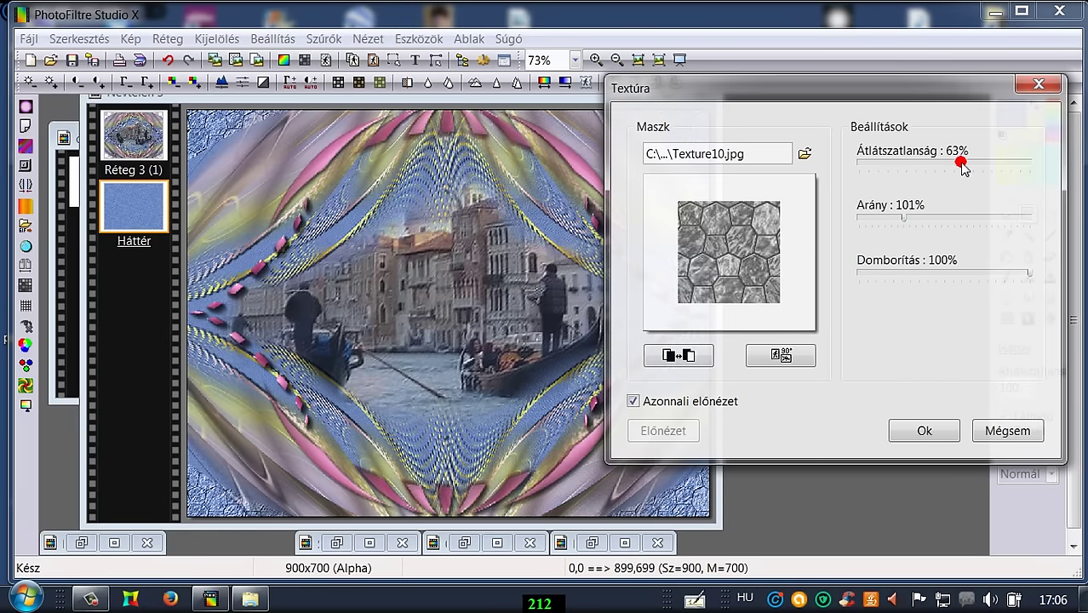
- Set the stone texture's opacity to 66% and apply the texture to the blue background
{"action": "left_click_drag", "start_coordinate": [962, 167], "coordinate": [970, 163]}
{"action": "left_click_drag", "start_coordinate": [948, 98], "coordinate": [904, 95]}
{"action": "left_click", "coordinate": [933, 165]}
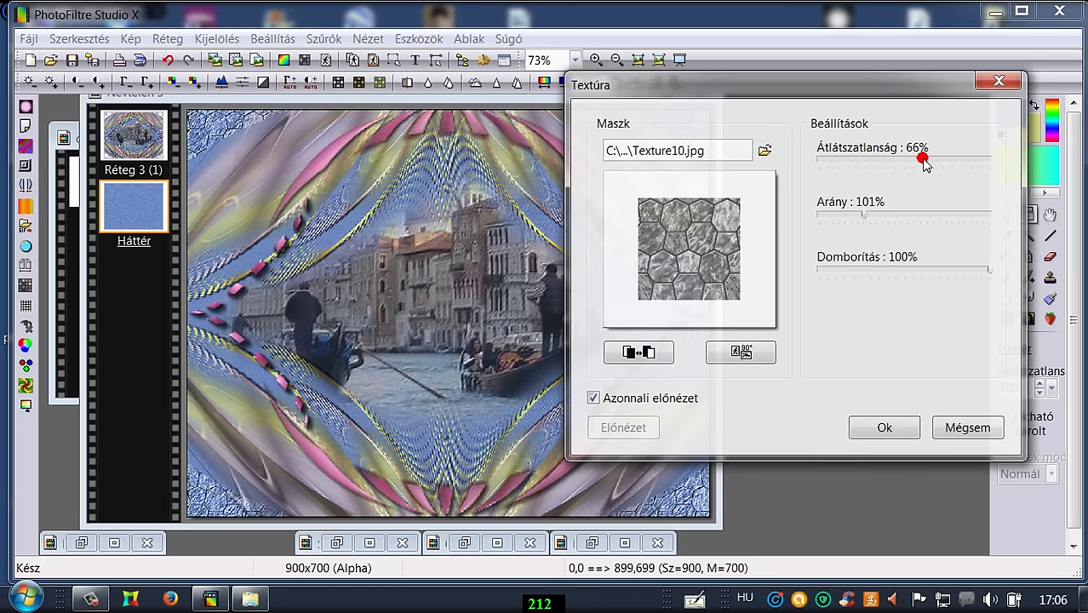
{"action": "left_click_drag", "start_coordinate": [924, 160], "coordinate": [923, 161]}
{"action": "left_click", "coordinate": [880, 438]}
{"action": "left_click", "coordinate": [884, 427]}
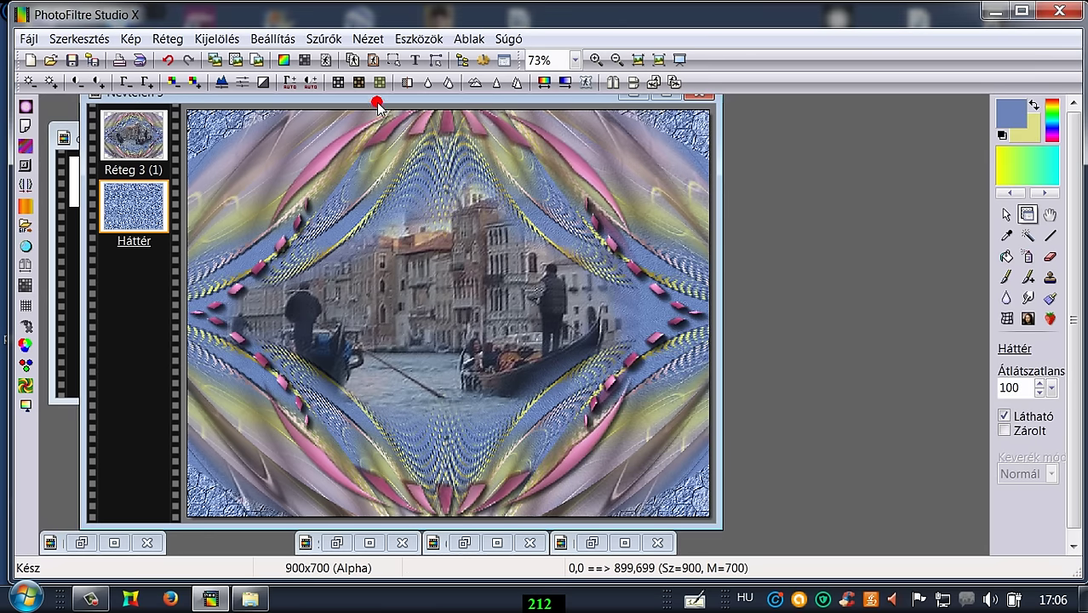
- Merge the frame picture layer Réteg 3 down into the stone-textured Háttér layer
{"action": "left_click_drag", "start_coordinate": [377, 100], "coordinate": [564, 105]}
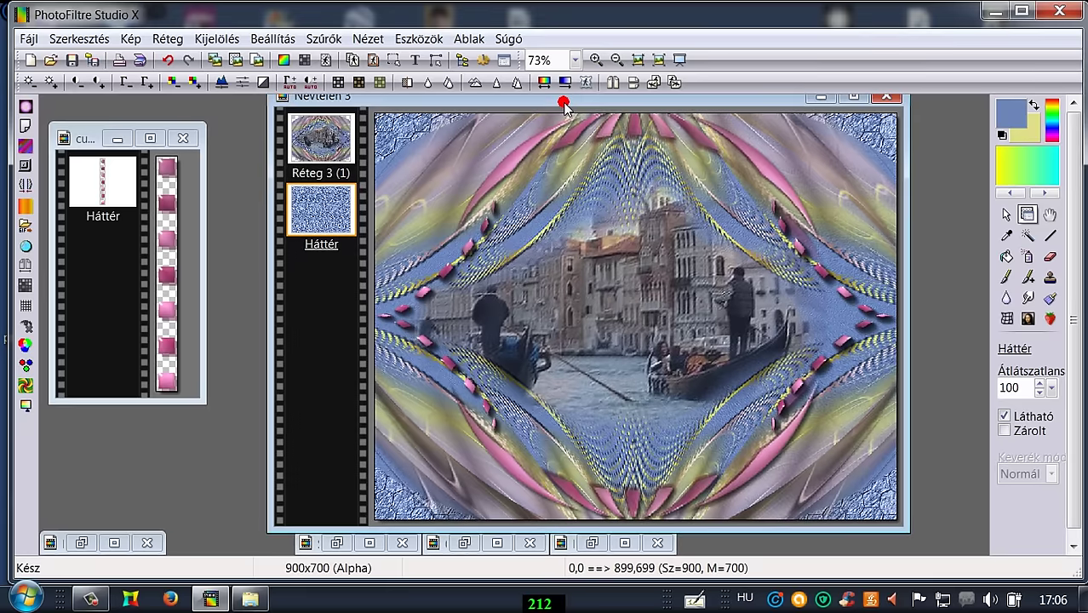
{"action": "right_click", "coordinate": [320, 141]}
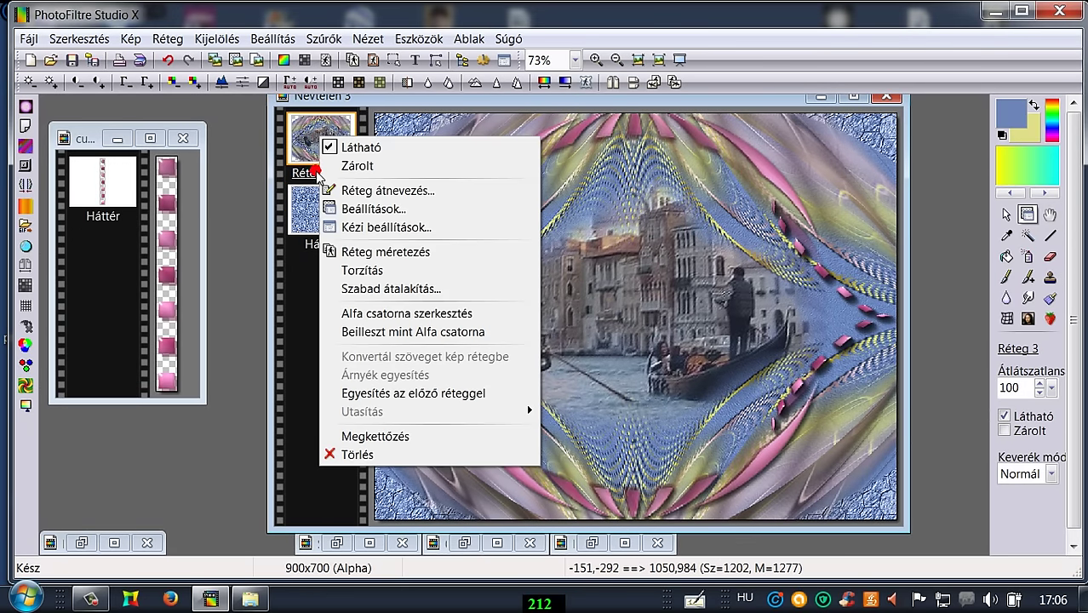
{"action": "left_click", "coordinate": [356, 397]}
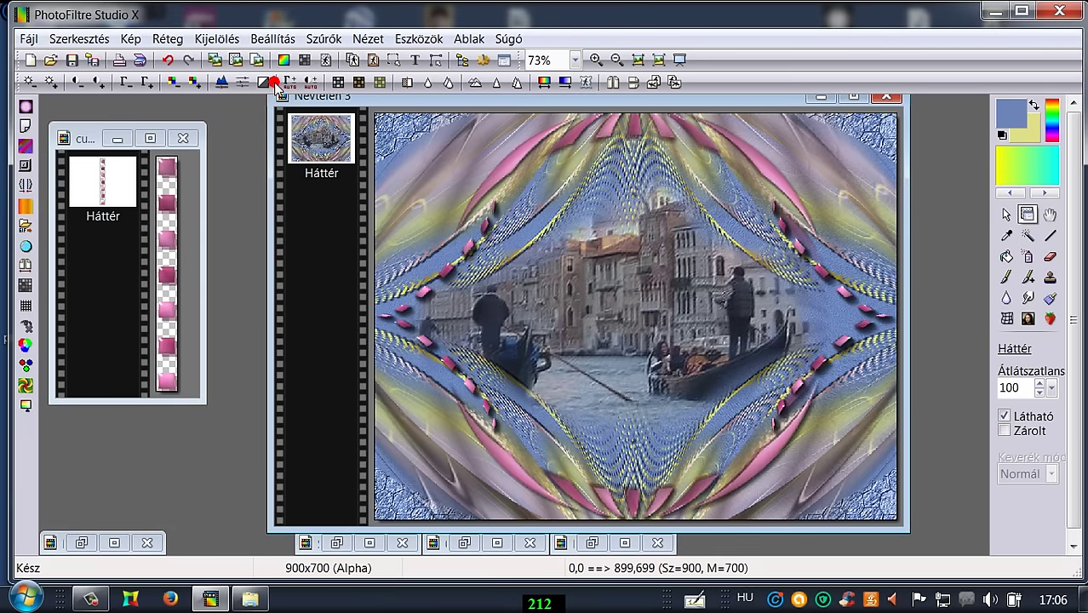
- Convert the flattened picture's colour mode to RGB
{"action": "left_click", "coordinate": [162, 39]}
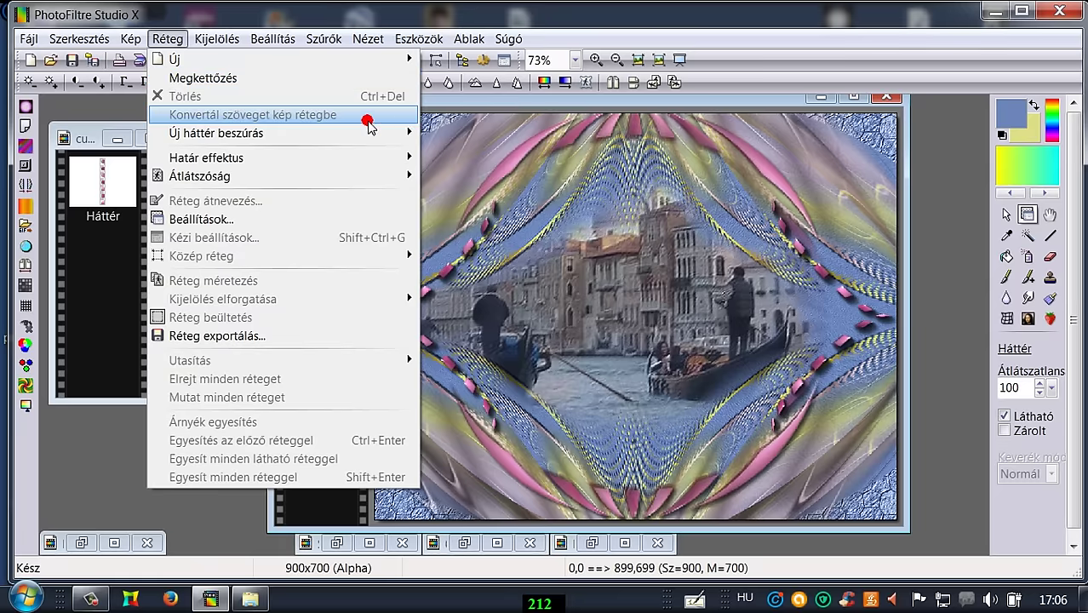
{"action": "left_click", "coordinate": [434, 100]}
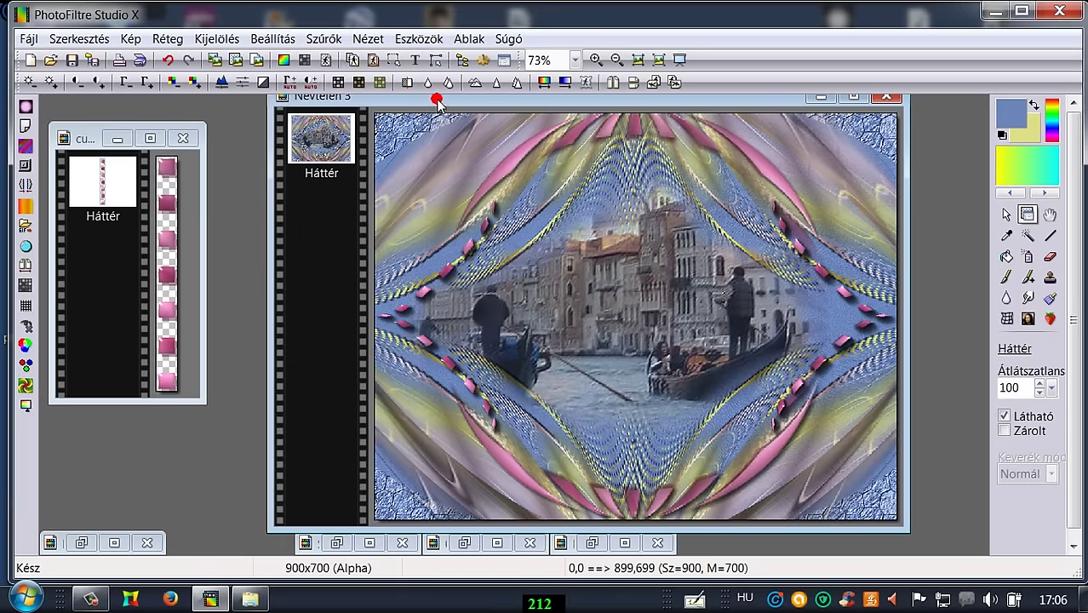
{"action": "left_click", "coordinate": [132, 39]}
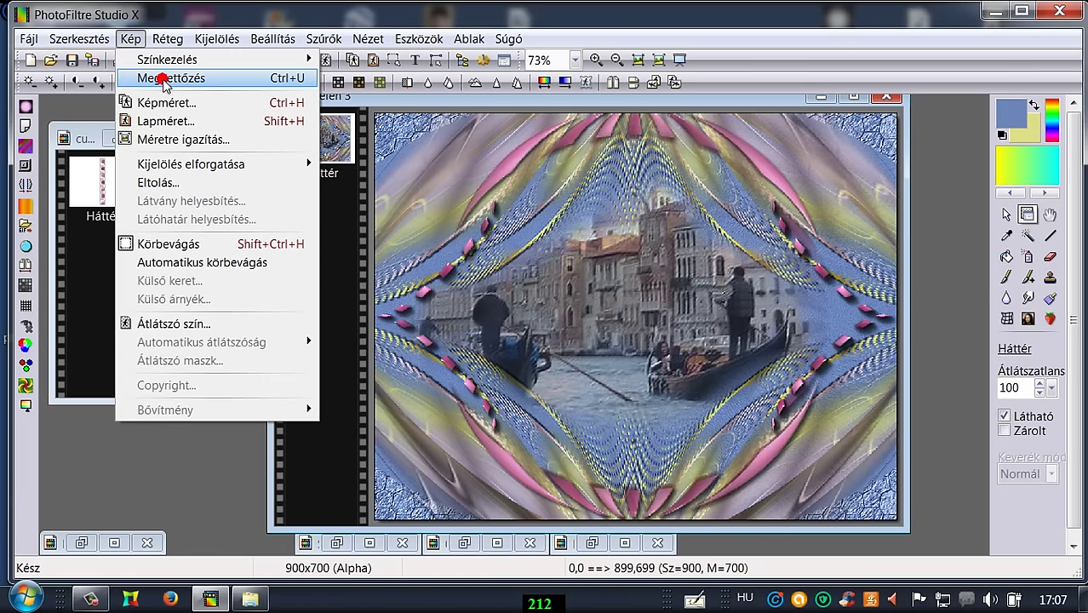
{"action": "mouse_move", "coordinate": [211, 59]}
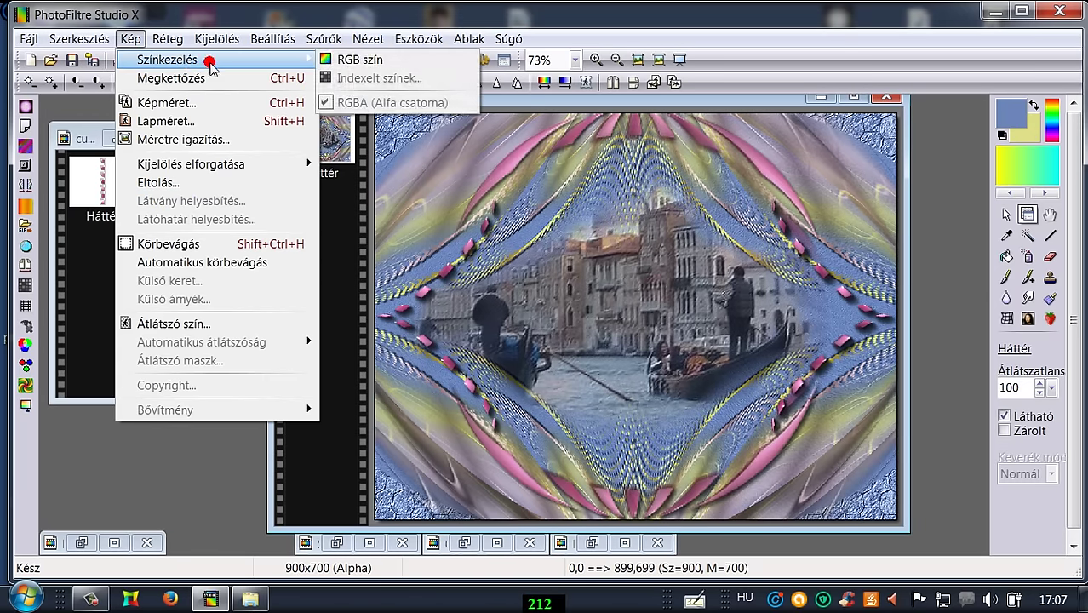
{"action": "left_click", "coordinate": [339, 61]}
- Try a 2 px outer frame in greyish lilac (162, 155, 171) without a background pattern, and undo it
{"action": "left_click", "coordinate": [132, 39]}
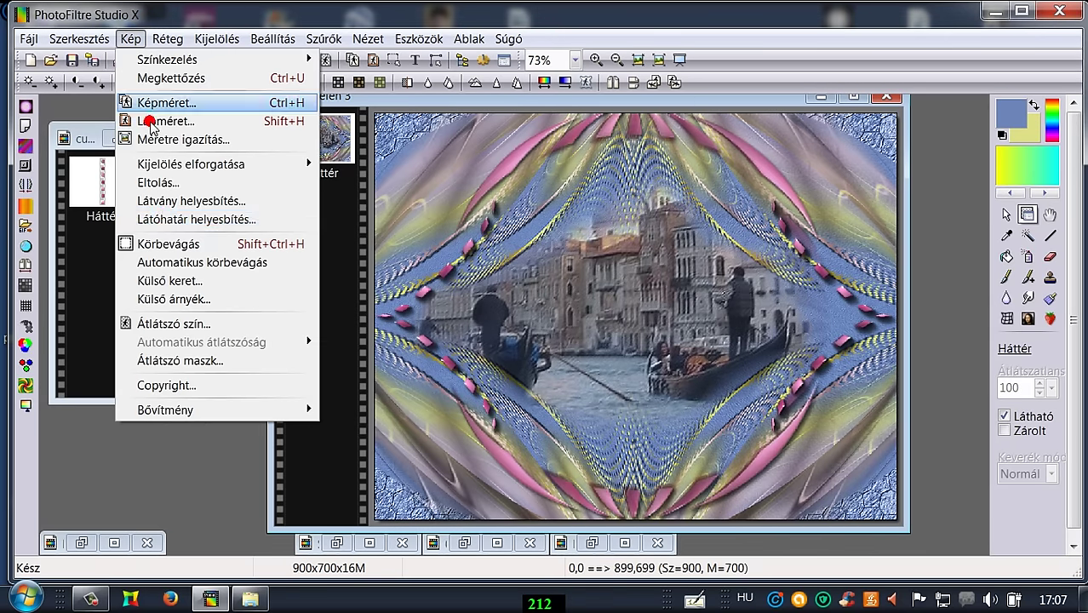
{"action": "left_click", "coordinate": [155, 284]}
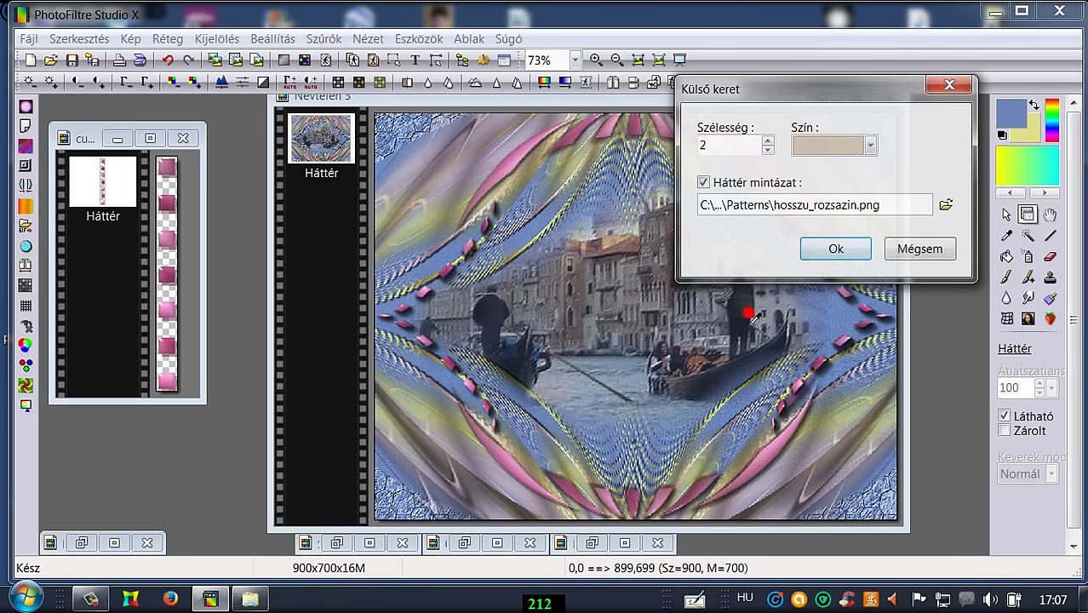
{"action": "left_click", "coordinate": [519, 143]}
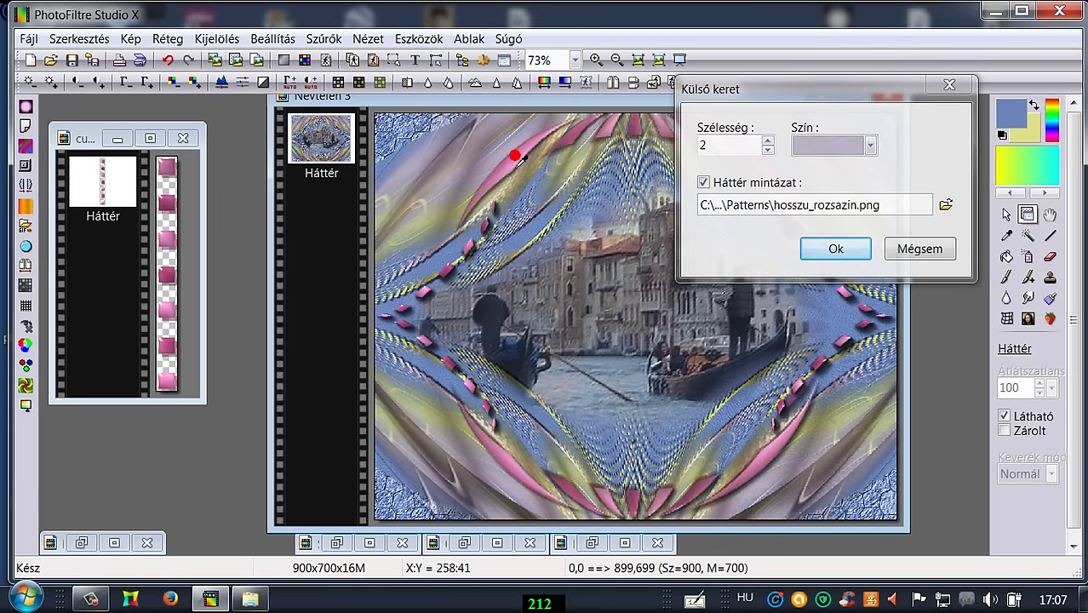
{"action": "left_click", "coordinate": [508, 483]}
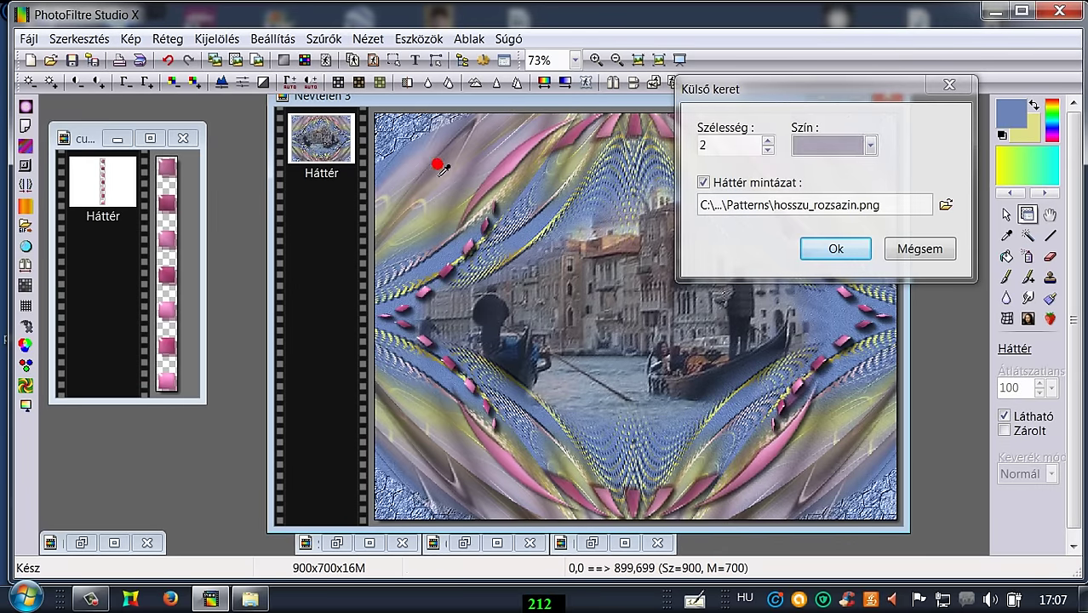
{"action": "left_click", "coordinate": [820, 452]}
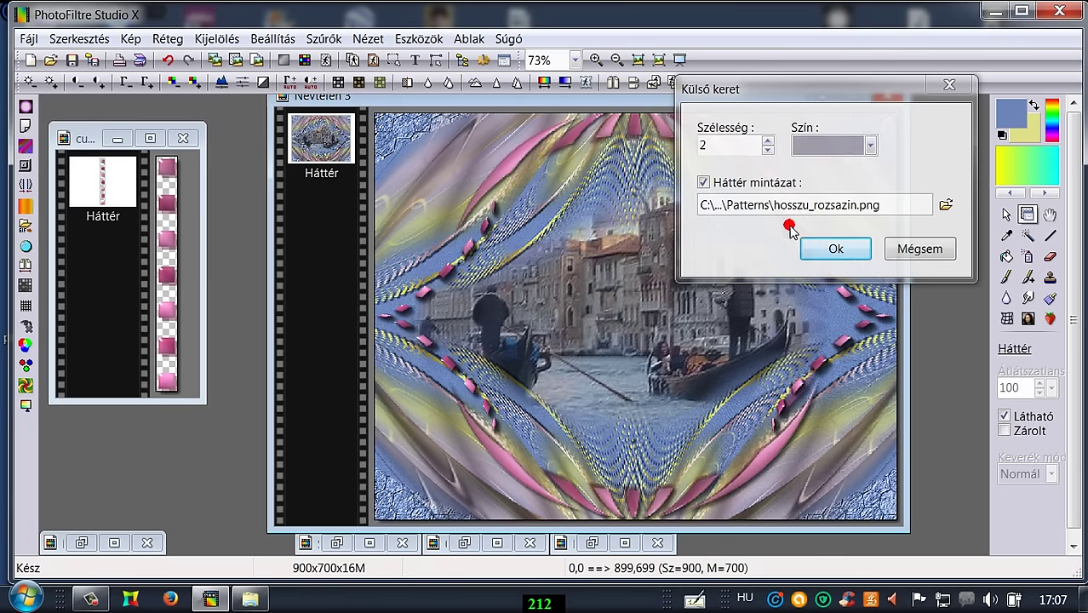
{"action": "left_click", "coordinate": [852, 145]}
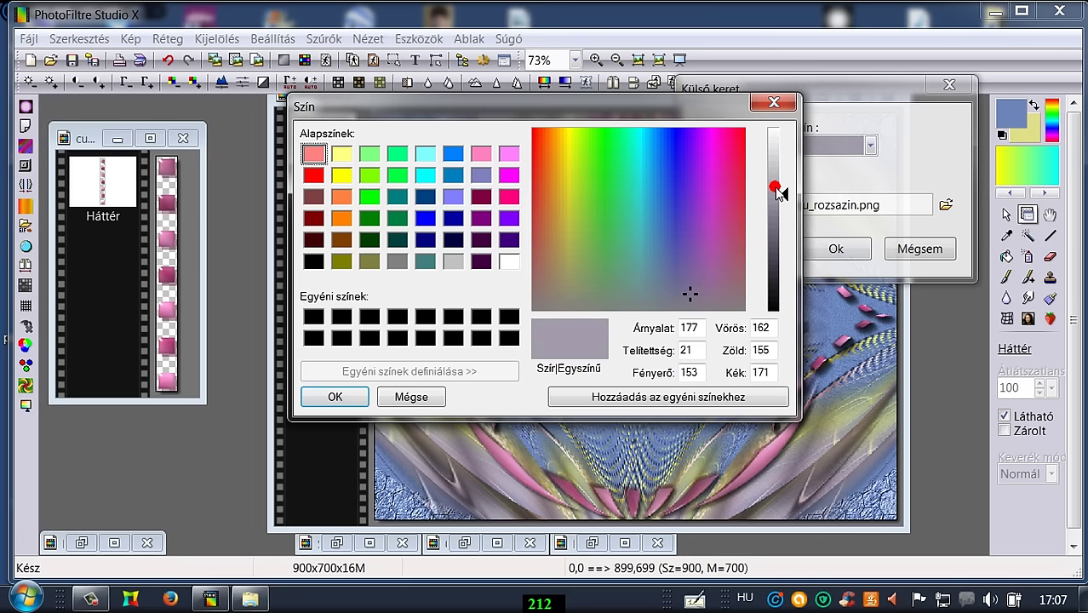
{"action": "left_click", "coordinate": [351, 395]}
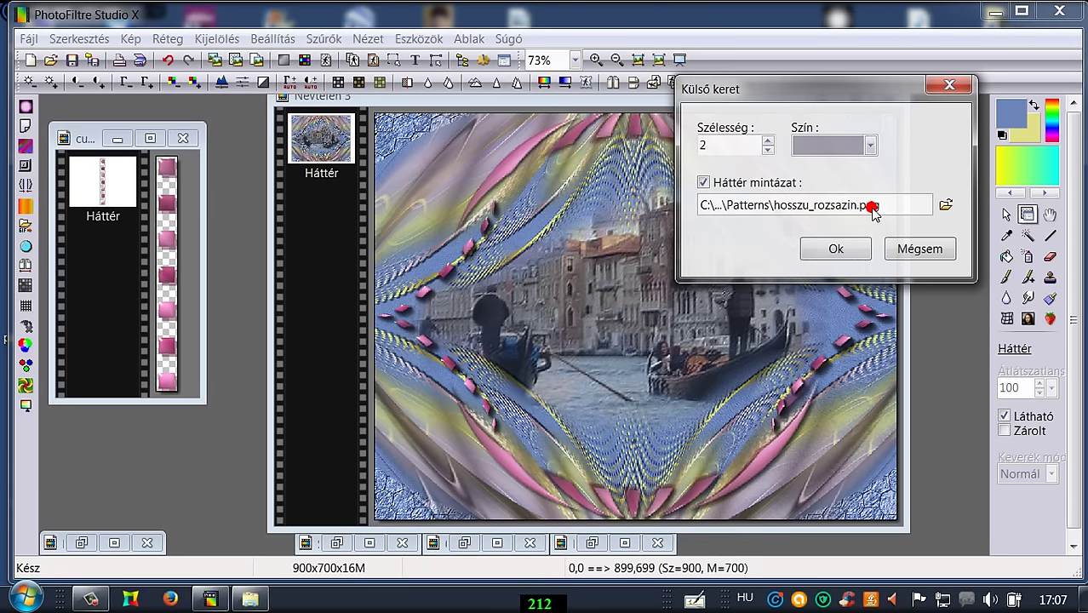
{"action": "left_click", "coordinate": [703, 182]}
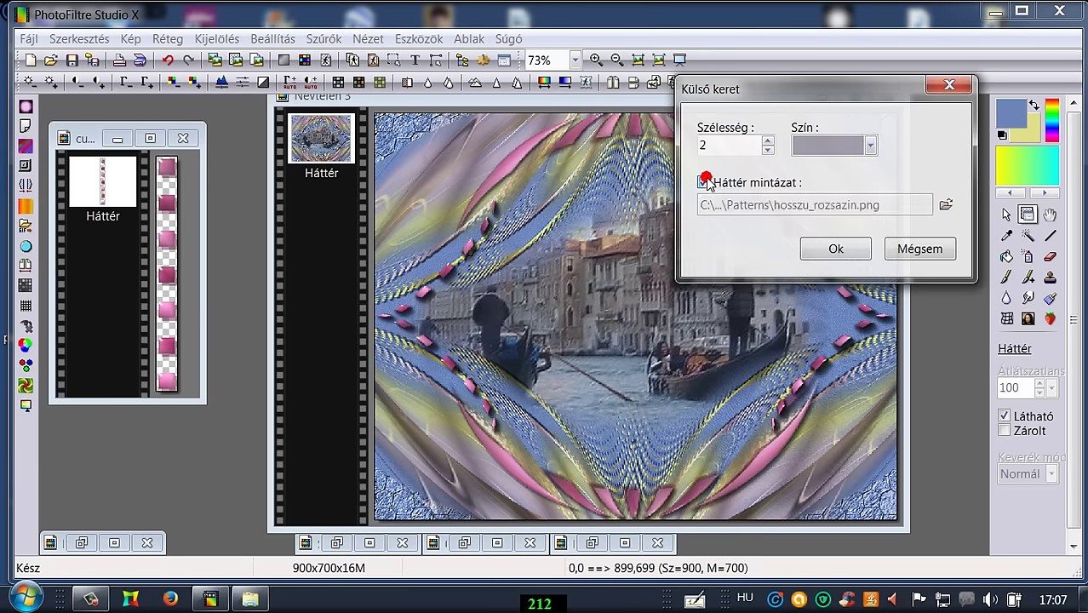
{"action": "left_click", "coordinate": [828, 249]}
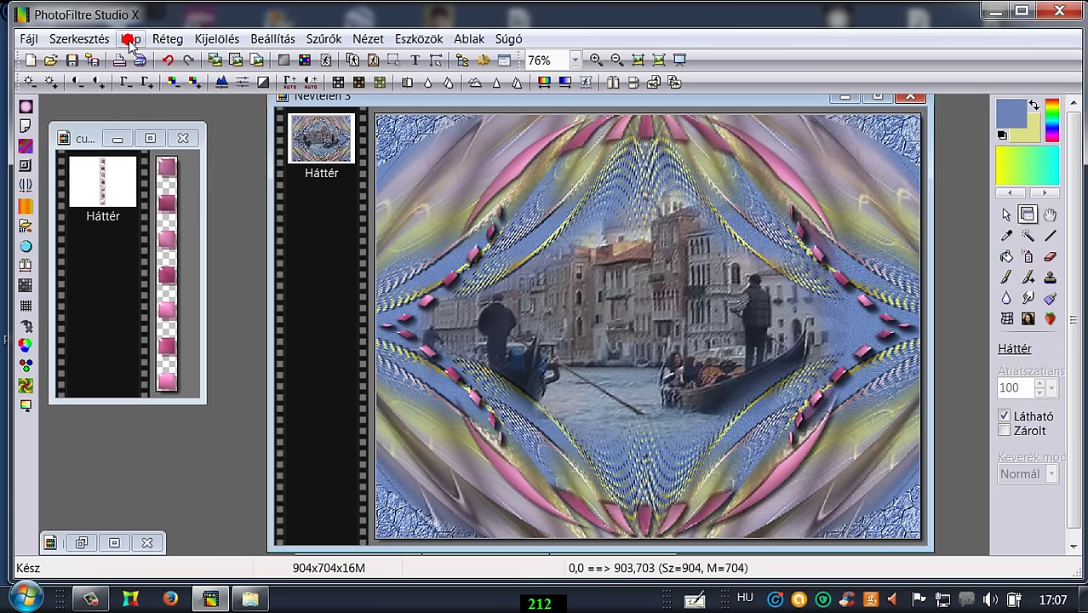
{"action": "left_click", "coordinate": [168, 59]}
- Add a 3 px outer frame around the picture in a light pink sampled from the image, without a pattern
{"action": "left_click", "coordinate": [129, 38]}
{"action": "left_click", "coordinate": [174, 280]}
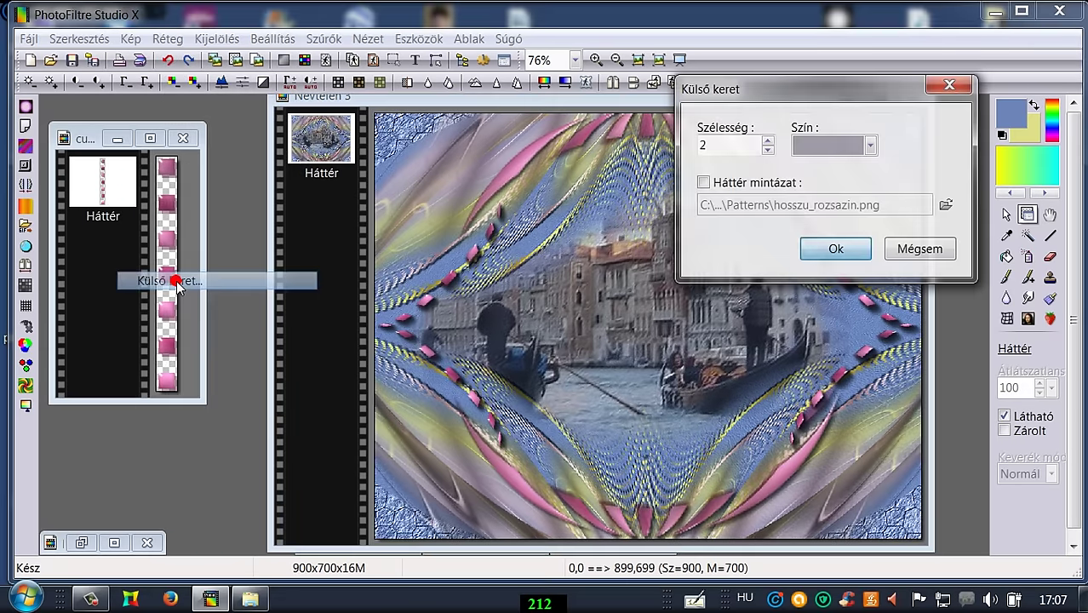
{"action": "type", "text": "2"}
{"action": "left_click", "coordinate": [737, 83]}
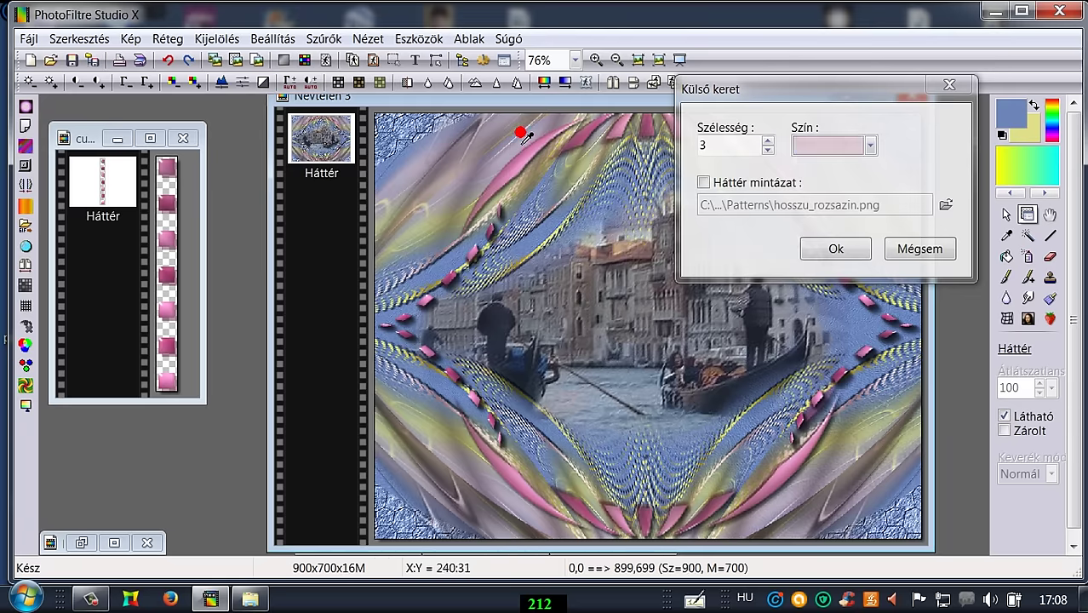
{"action": "left_click", "coordinate": [824, 247]}
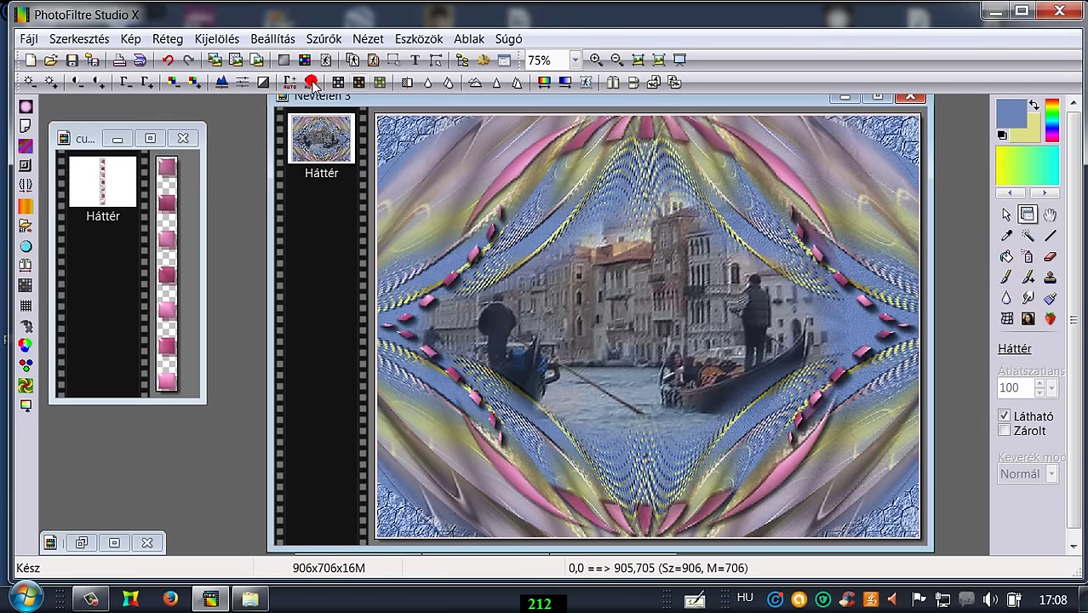
- Try a second 3 px outer frame in the light pink (231, 206, 213), and undo it
{"action": "left_click", "coordinate": [126, 43]}
{"action": "left_click", "coordinate": [182, 278]}
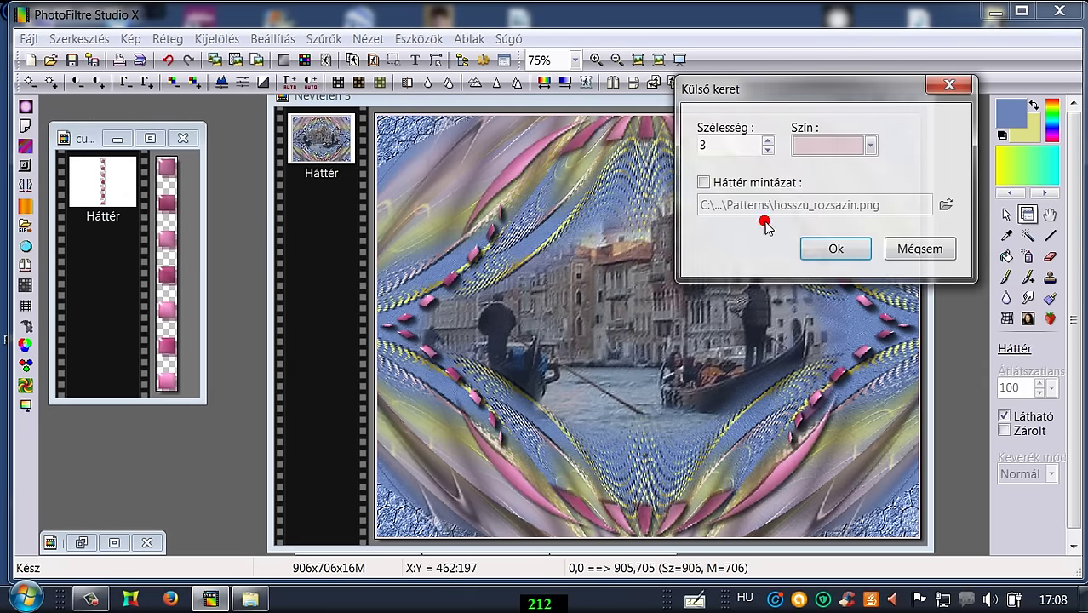
{"action": "left_click", "coordinate": [837, 148]}
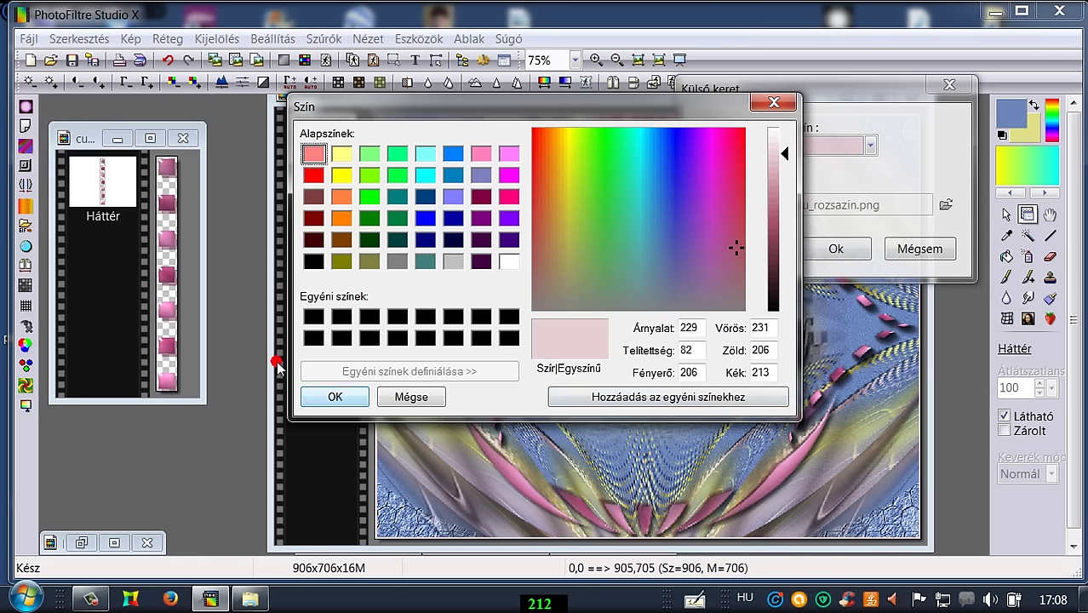
{"action": "left_click", "coordinate": [334, 397]}
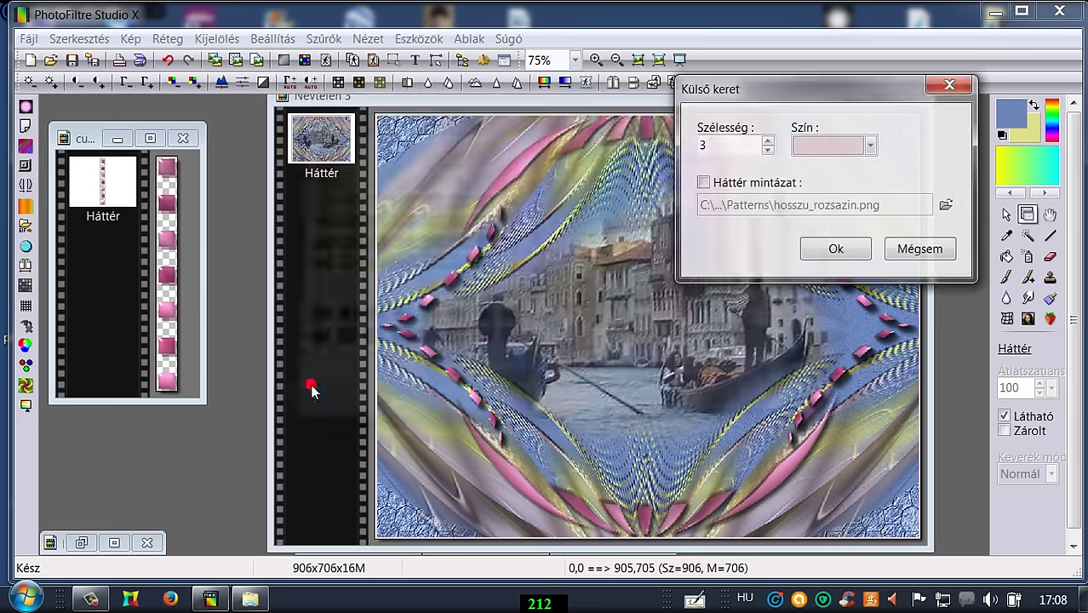
{"action": "left_click", "coordinate": [831, 252]}
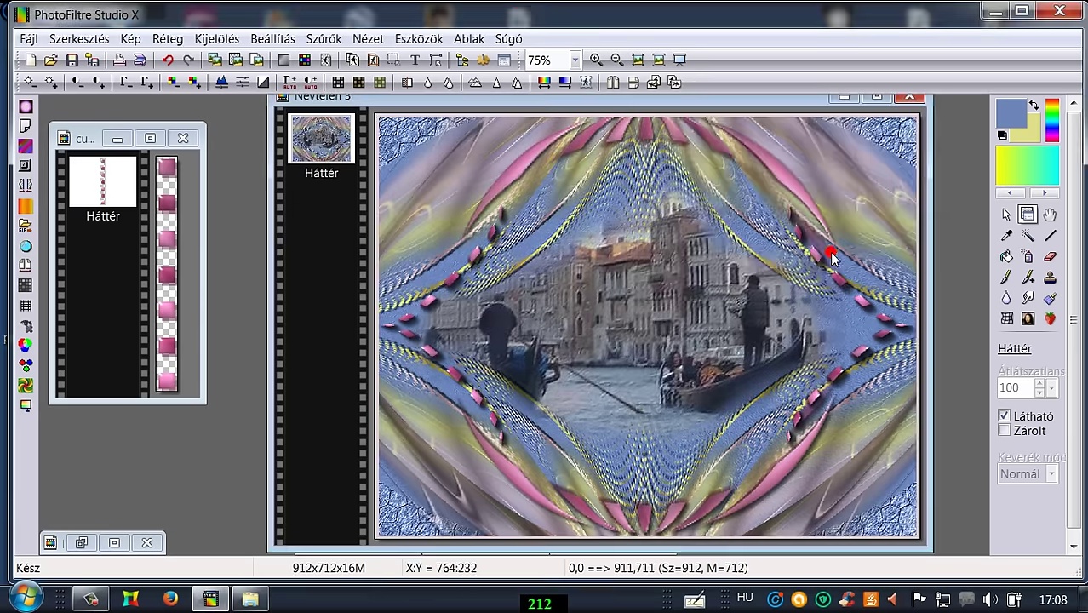
{"action": "left_click", "coordinate": [167, 61]}
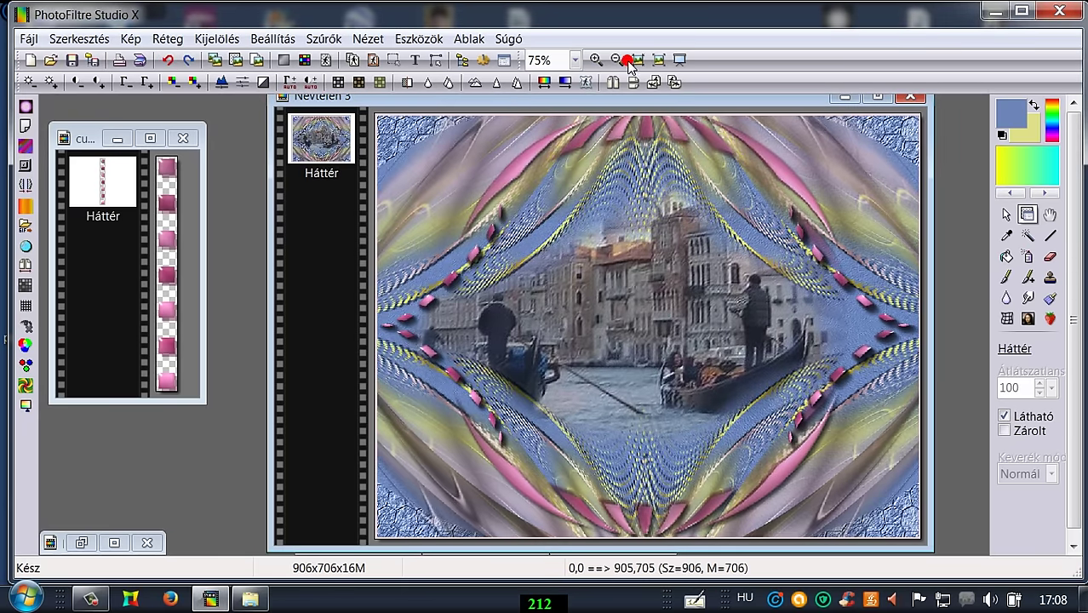
- Shift the composition's window slightly and minimise the square chain image
{"action": "left_click_drag", "start_coordinate": [573, 101], "coordinate": [558, 101]}
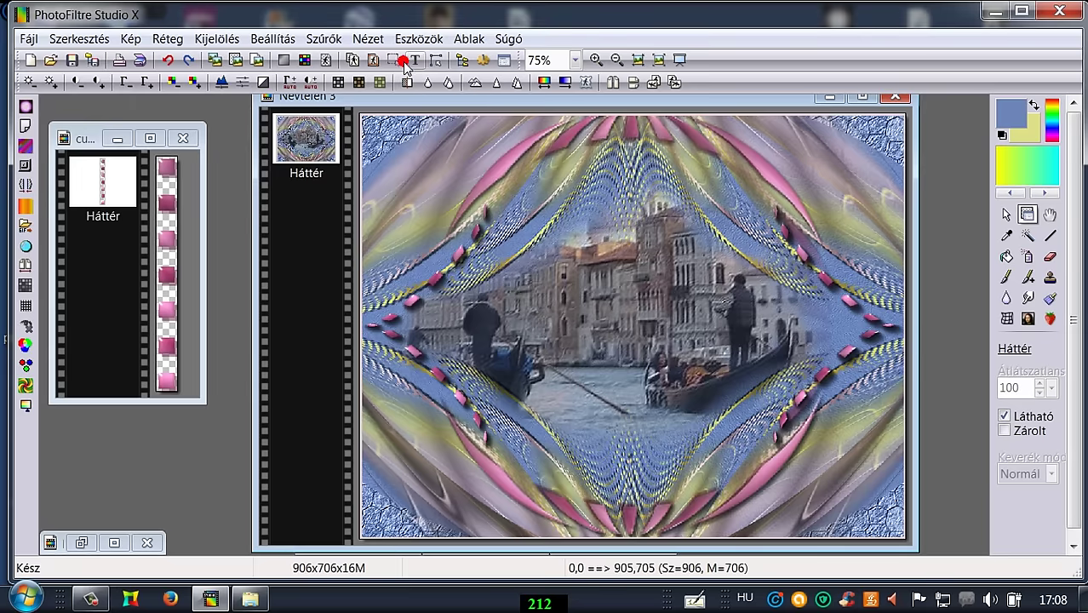
{"action": "left_click", "coordinate": [117, 139]}
{"action": "left_click", "coordinate": [116, 139]}
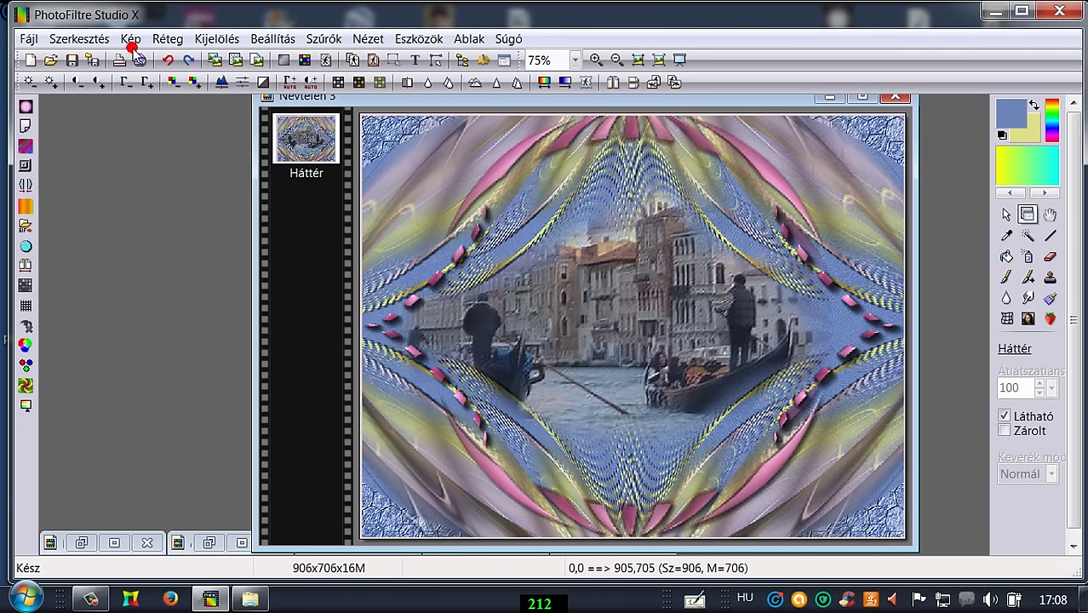
- Duplicate the background picture as a new layer and scale the copy down to 90% with free transform
{"action": "left_click", "coordinate": [167, 38]}
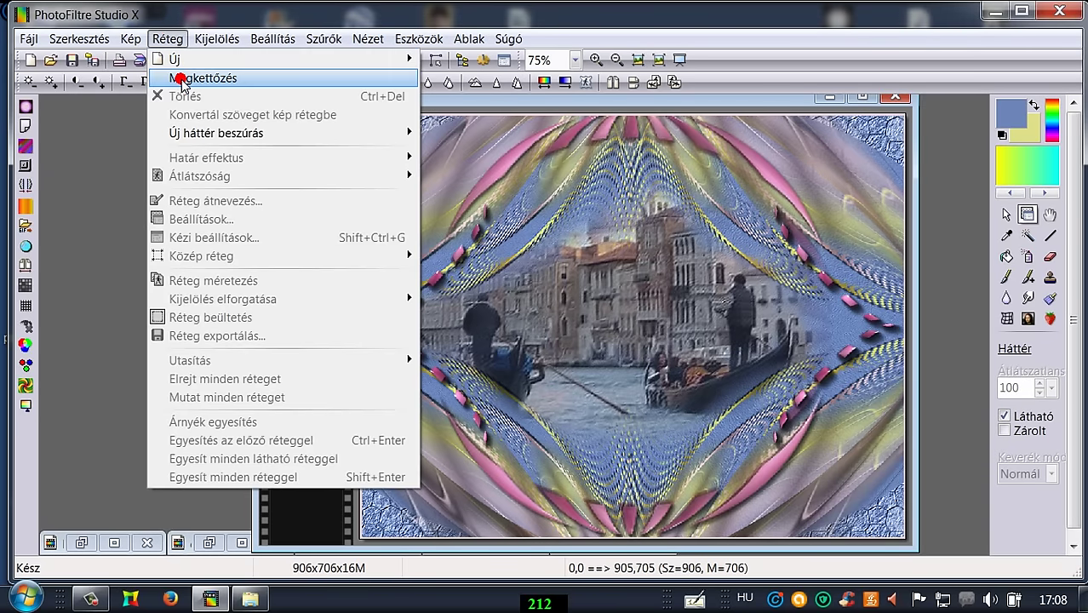
{"action": "left_click", "coordinate": [181, 79]}
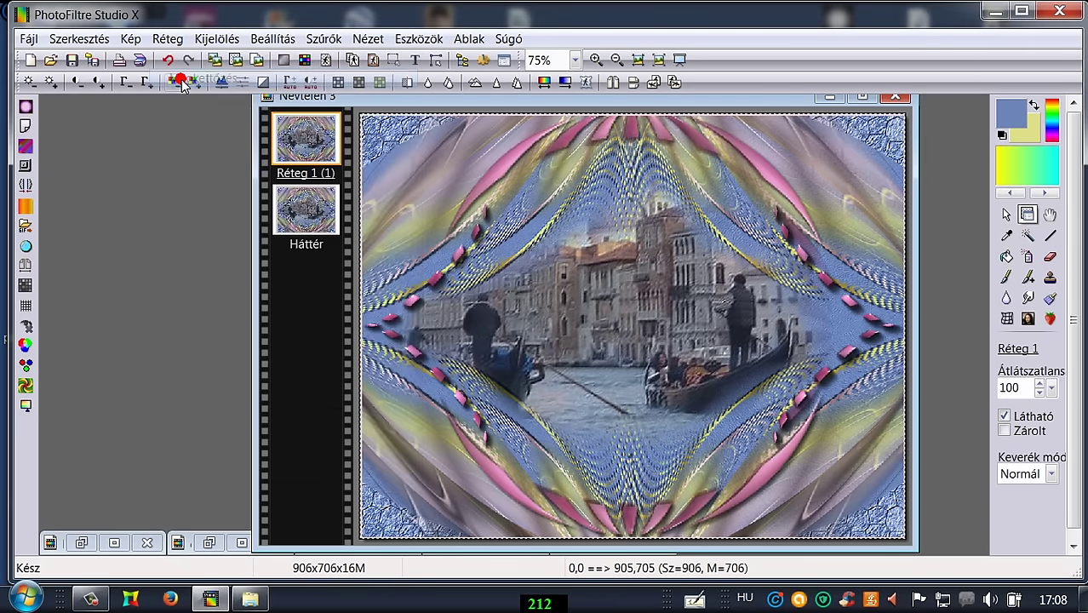
{"action": "right_click", "coordinate": [304, 139]}
{"action": "left_click", "coordinate": [349, 288]}
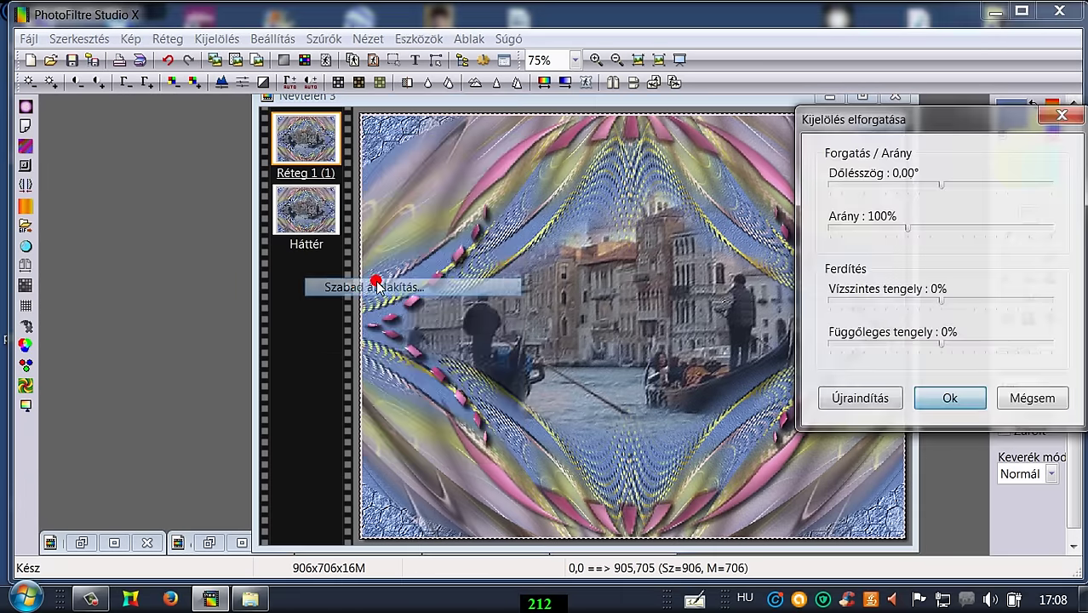
{"action": "left_click_drag", "start_coordinate": [911, 232], "coordinate": [899, 234]}
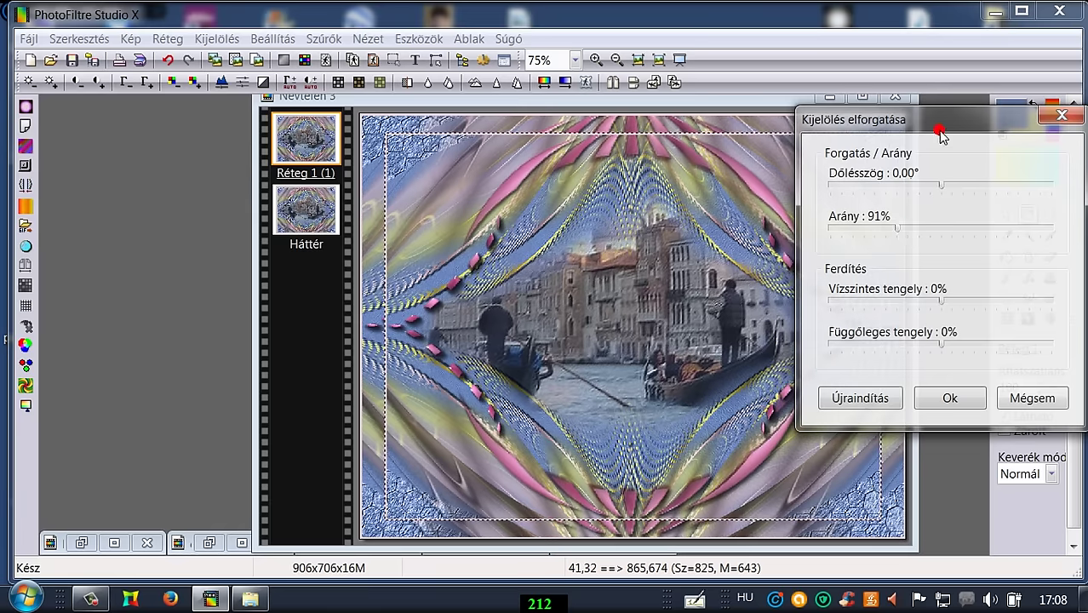
{"action": "left_click_drag", "start_coordinate": [940, 126], "coordinate": [819, 117]}
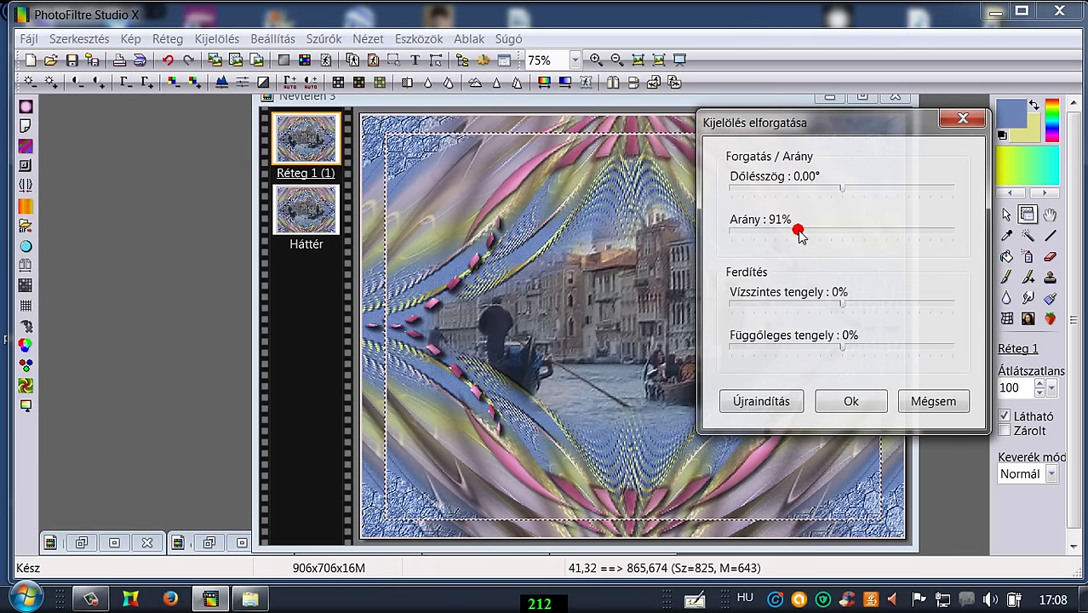
{"action": "left_click", "coordinate": [799, 232]}
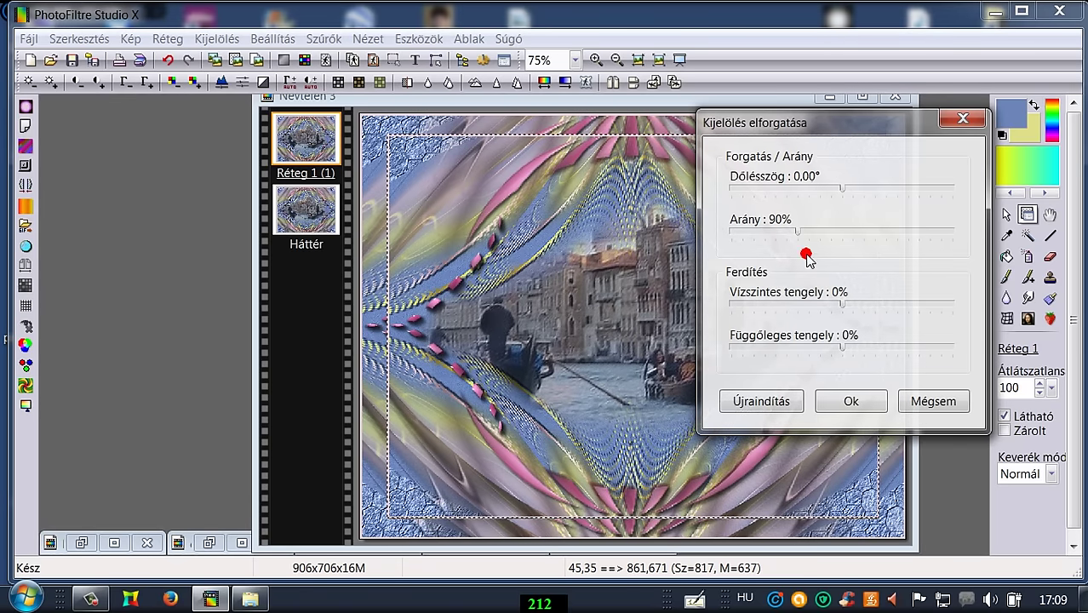
{"action": "left_click", "coordinate": [873, 397]}
- Try the AAA Frames Foto Frame filter with width 30 on the background layer, and undo it
{"action": "left_click", "coordinate": [308, 216]}
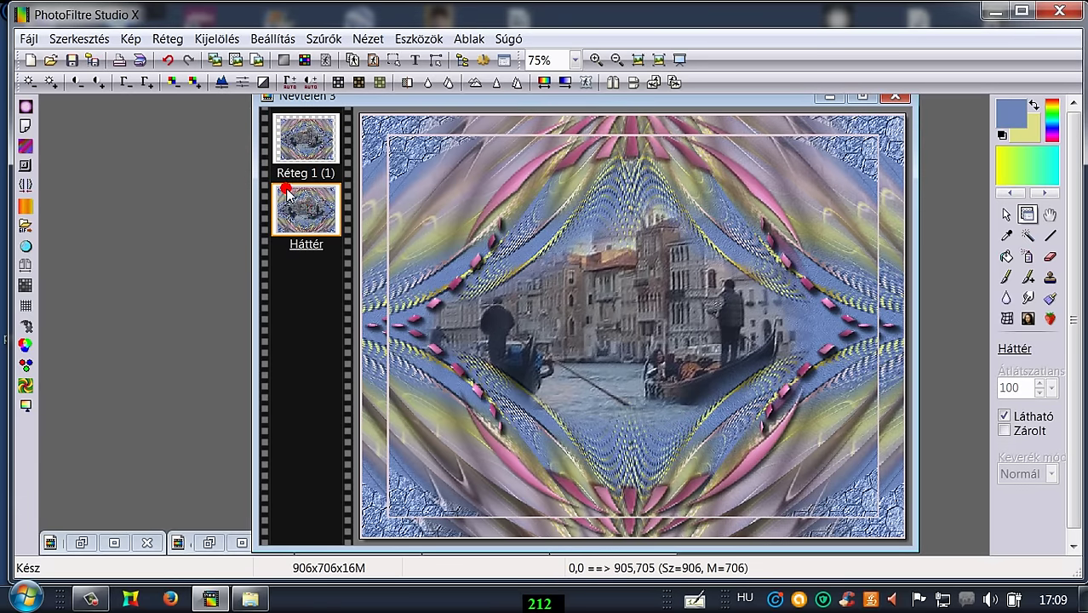
{"action": "left_click", "coordinate": [322, 38]}
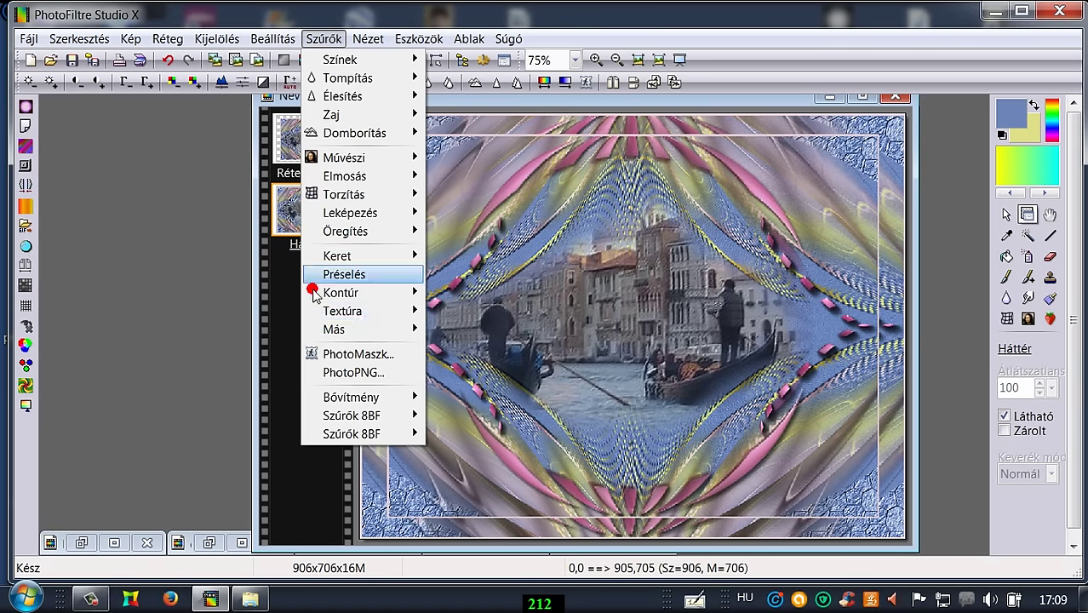
{"action": "mouse_move", "coordinate": [351, 416]}
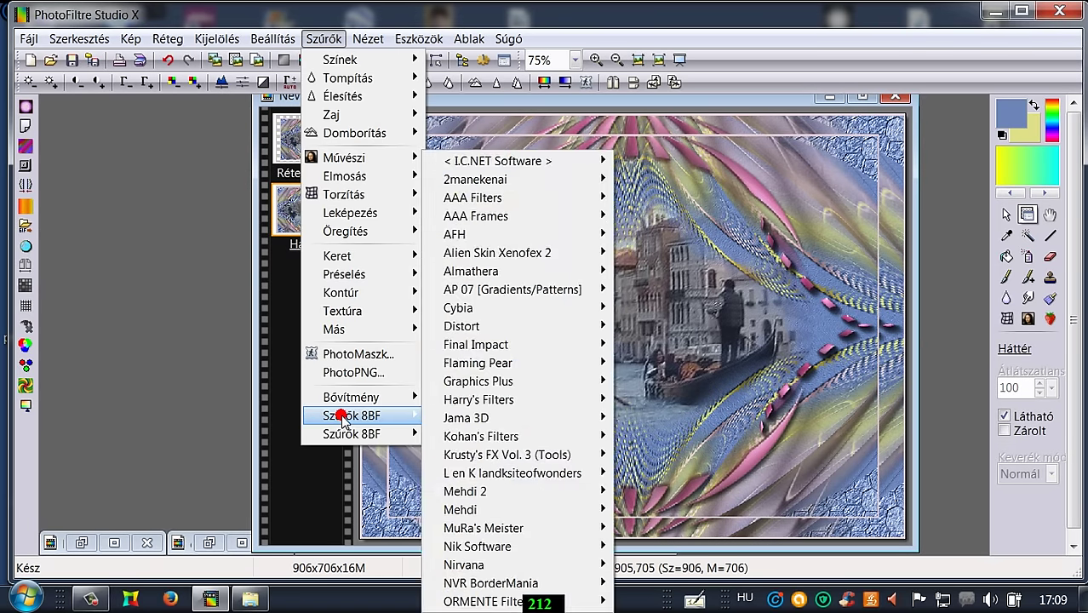
{"action": "mouse_move", "coordinate": [505, 232]}
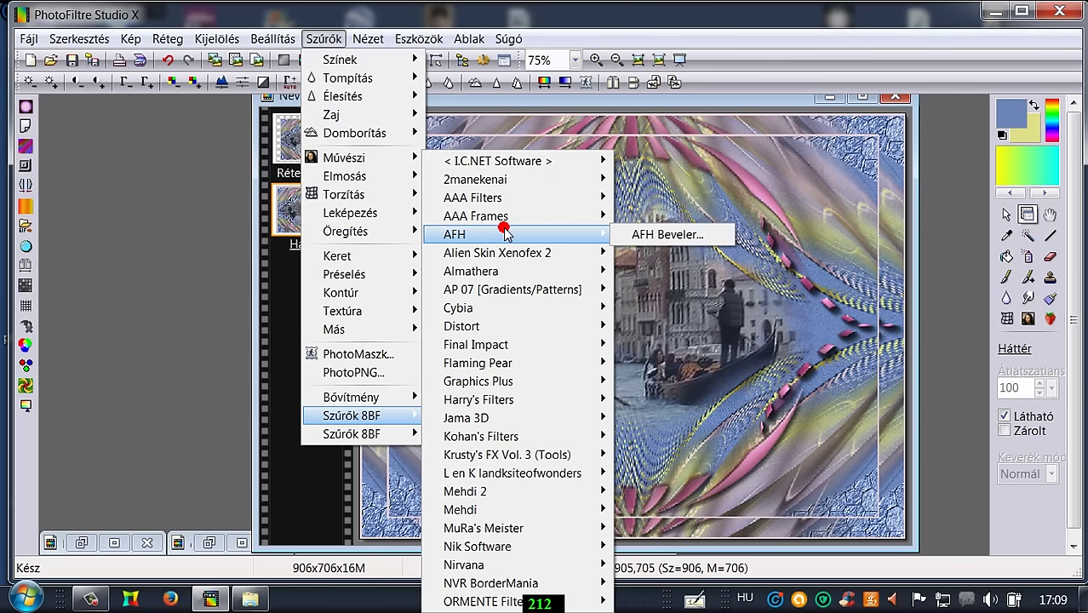
{"action": "mouse_move", "coordinate": [504, 198]}
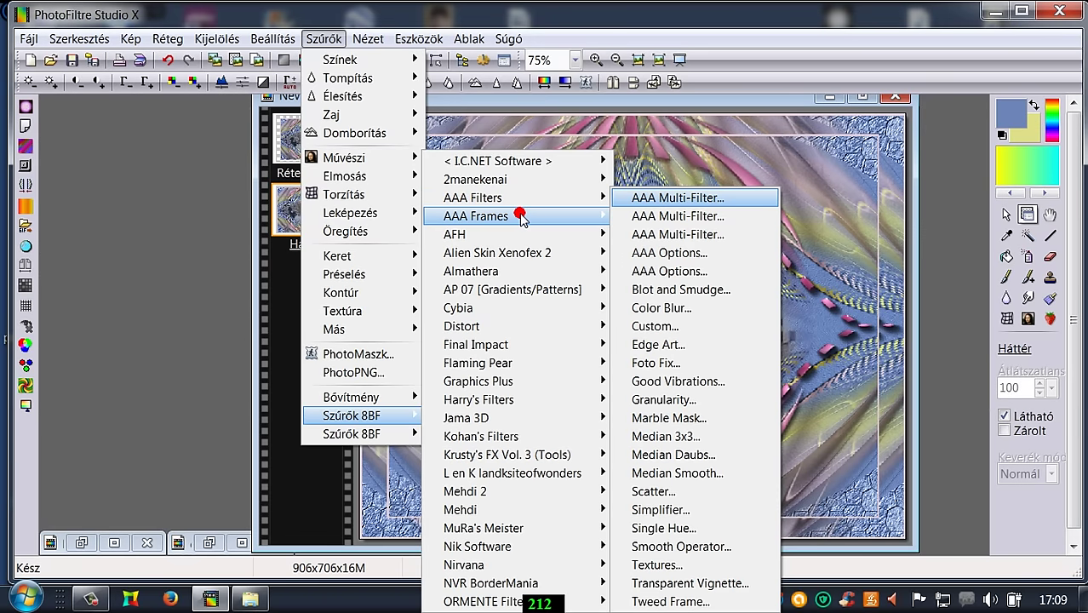
{"action": "mouse_move", "coordinate": [532, 217]}
{"action": "left_click", "coordinate": [632, 218]}
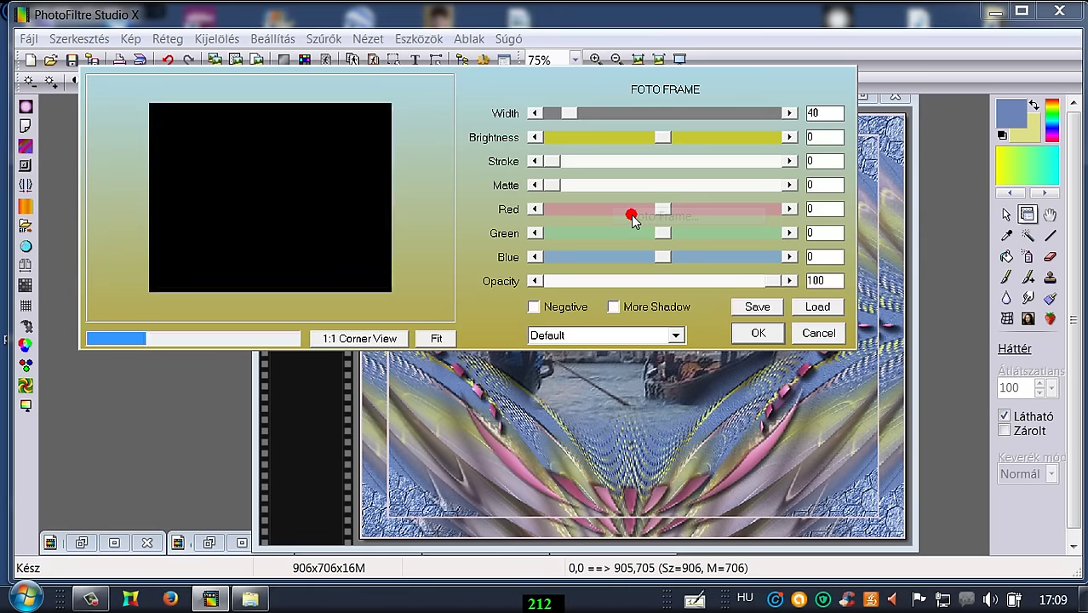
{"action": "left_click", "coordinate": [568, 113]}
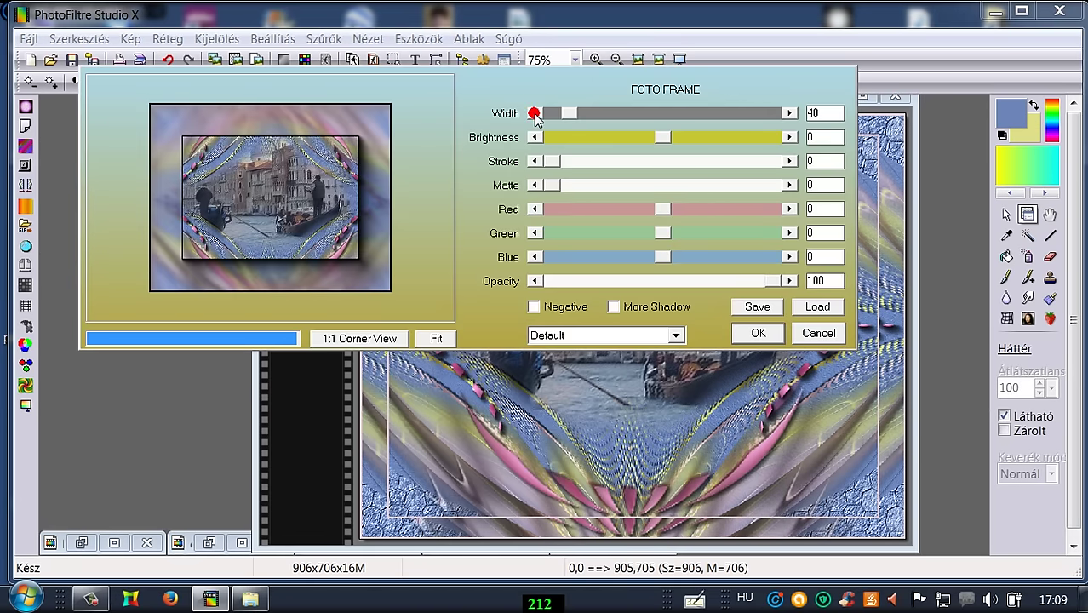
{"action": "left_click", "coordinate": [531, 114]}
{"action": "left_click", "coordinate": [531, 114]}
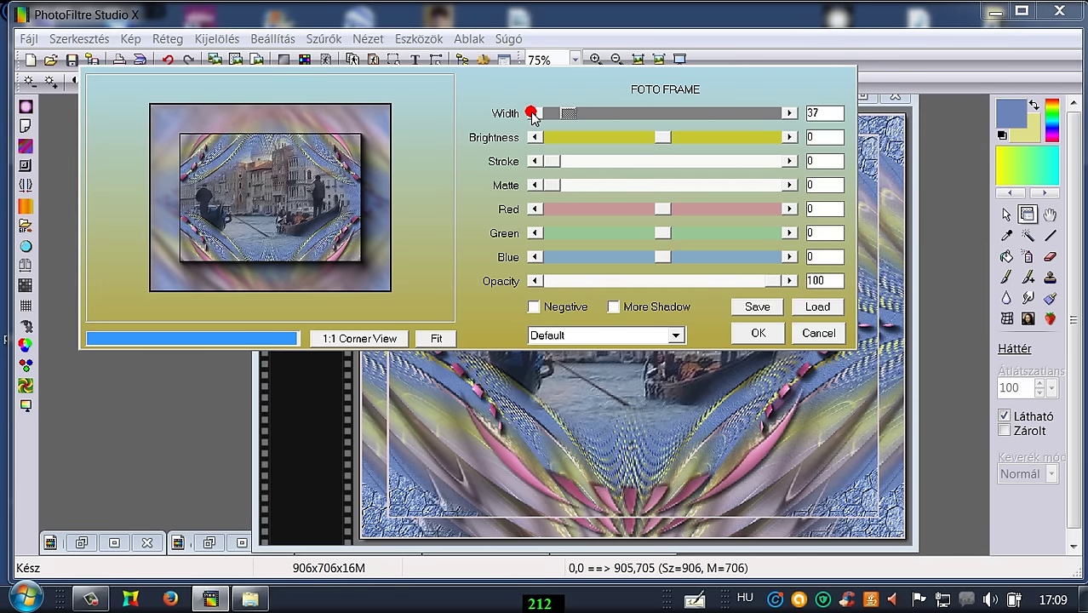
{"action": "left_click", "coordinate": [531, 114]}
{"action": "left_click", "coordinate": [531, 113]}
{"action": "left_click", "coordinate": [531, 114]}
{"action": "left_click", "coordinate": [531, 113]}
{"action": "left_click", "coordinate": [532, 113]}
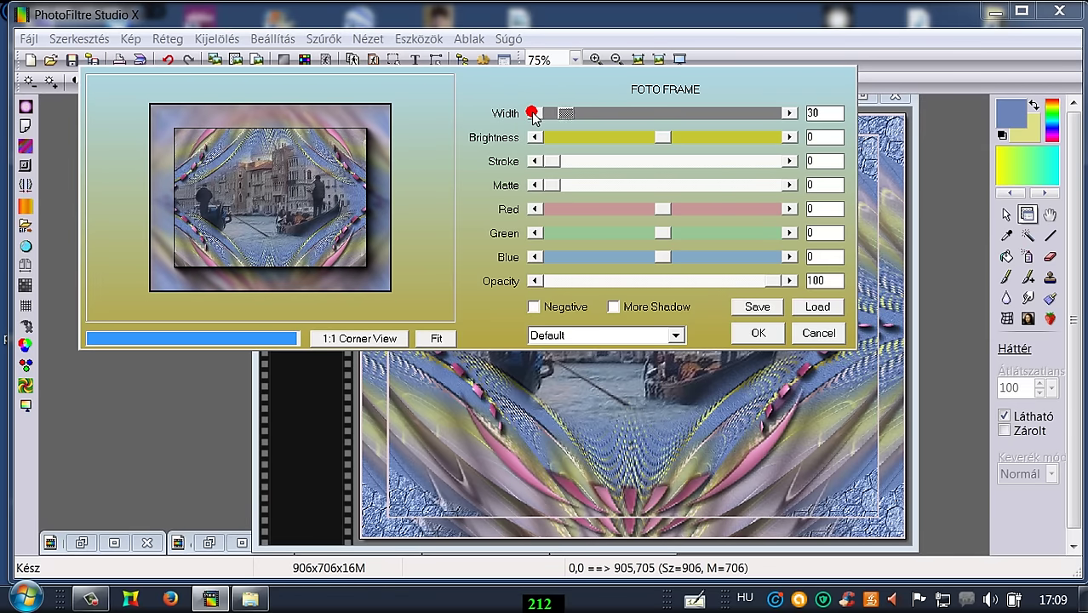
{"action": "left_click", "coordinate": [750, 336]}
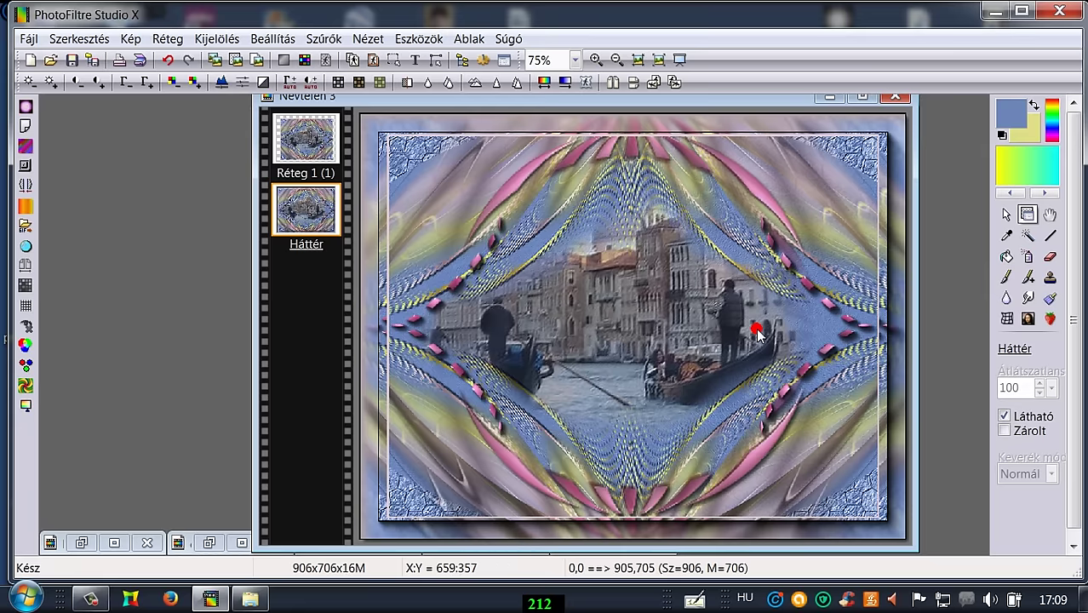
{"action": "left_click", "coordinate": [167, 59]}
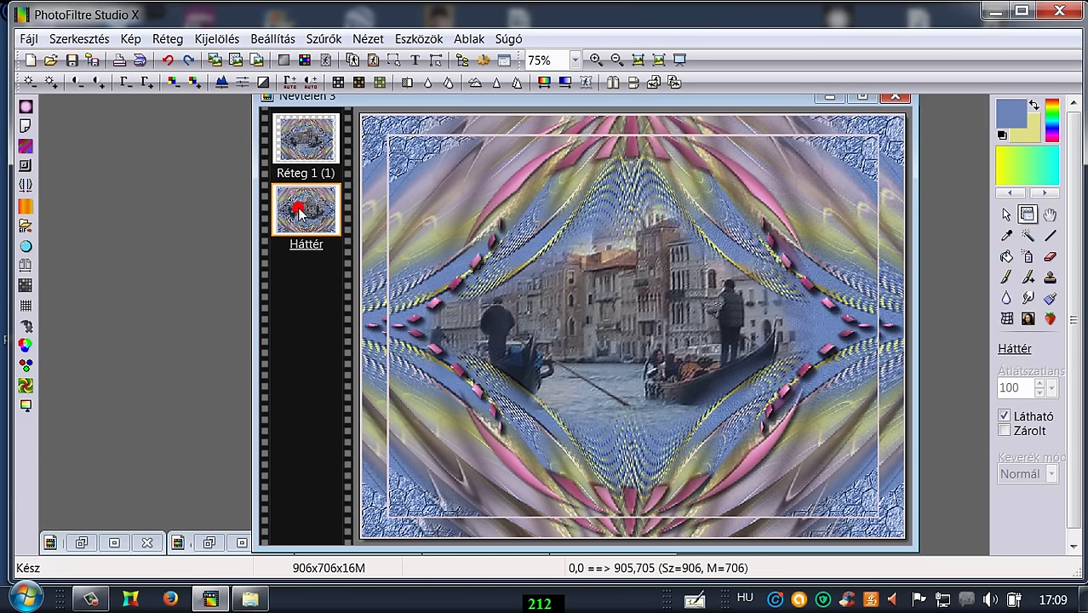
- Apply the Filters Unlimited 2.0 VM Stylize Zoom Blur to the background layer with amount 39 and adjust 60
{"action": "left_click", "coordinate": [322, 38]}
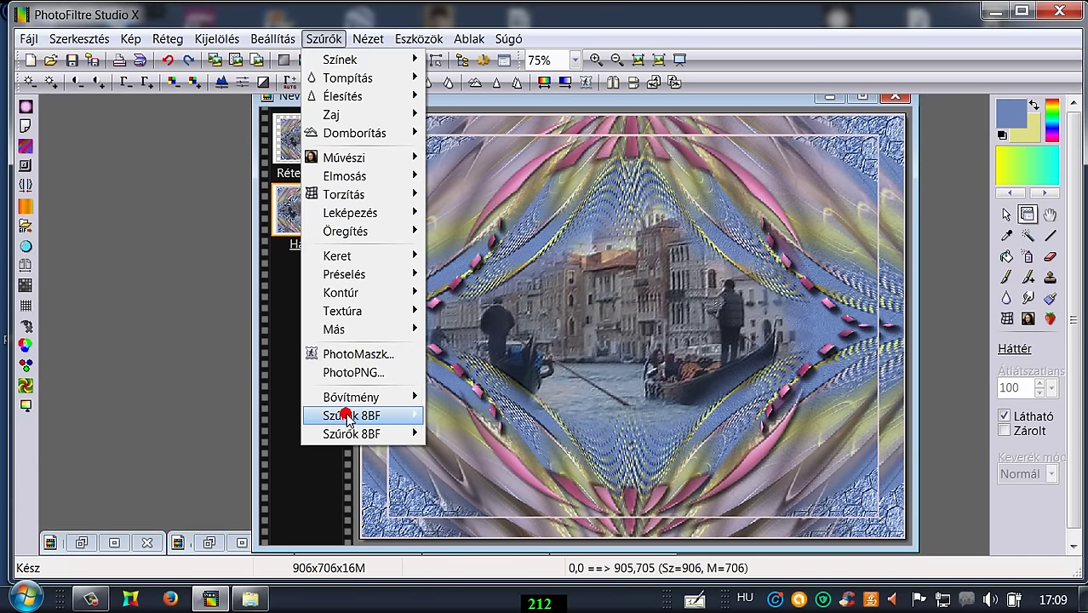
{"action": "mouse_move", "coordinate": [527, 164]}
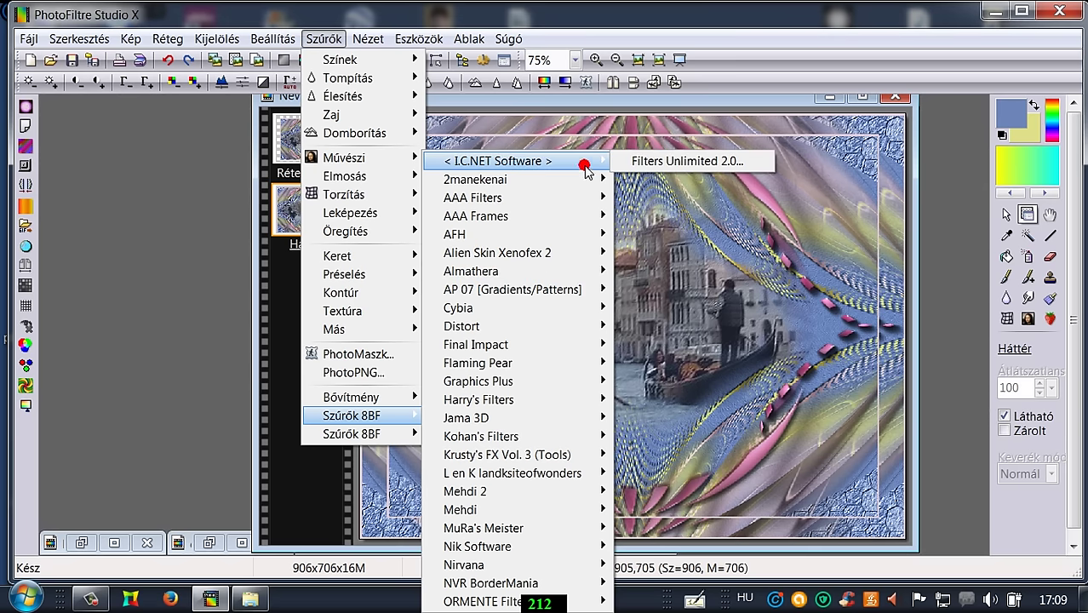
{"action": "left_click", "coordinate": [639, 161]}
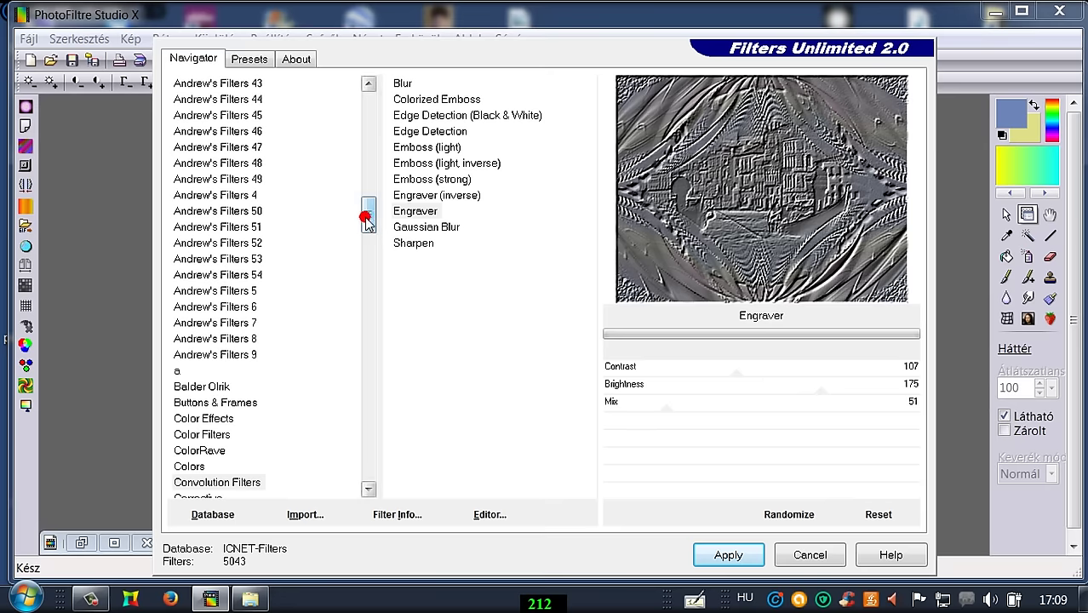
{"action": "left_click_drag", "start_coordinate": [367, 219], "coordinate": [342, 482]}
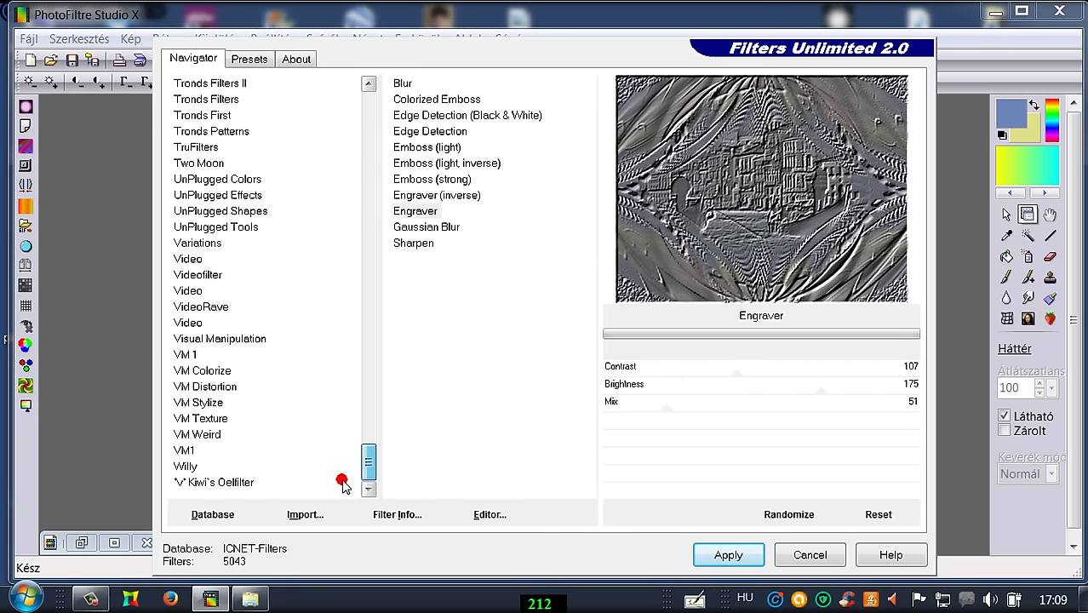
{"action": "left_click", "coordinate": [202, 402]}
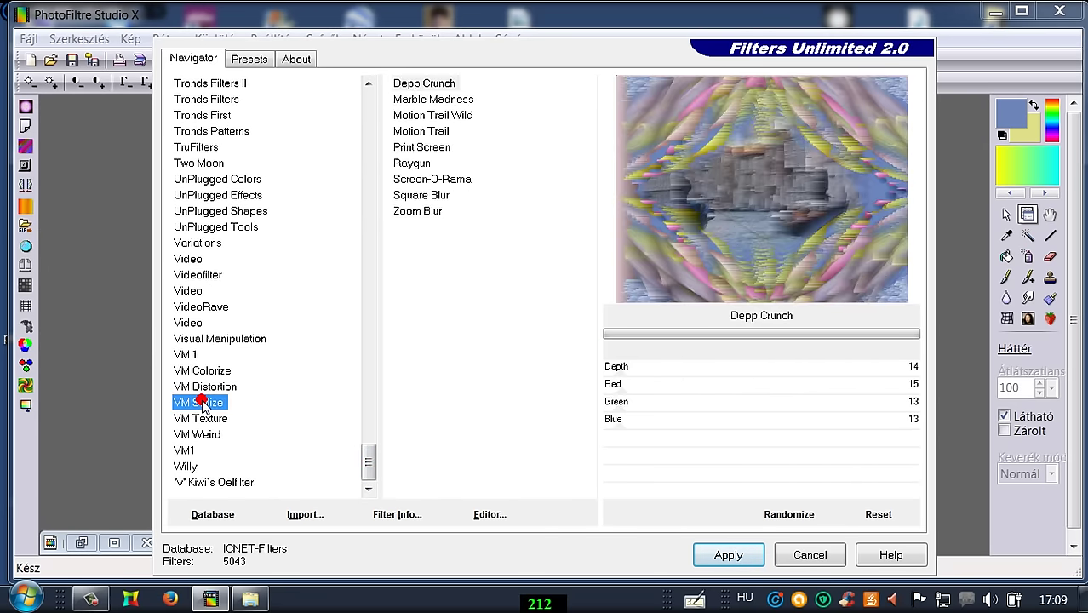
{"action": "left_click", "coordinate": [427, 209]}
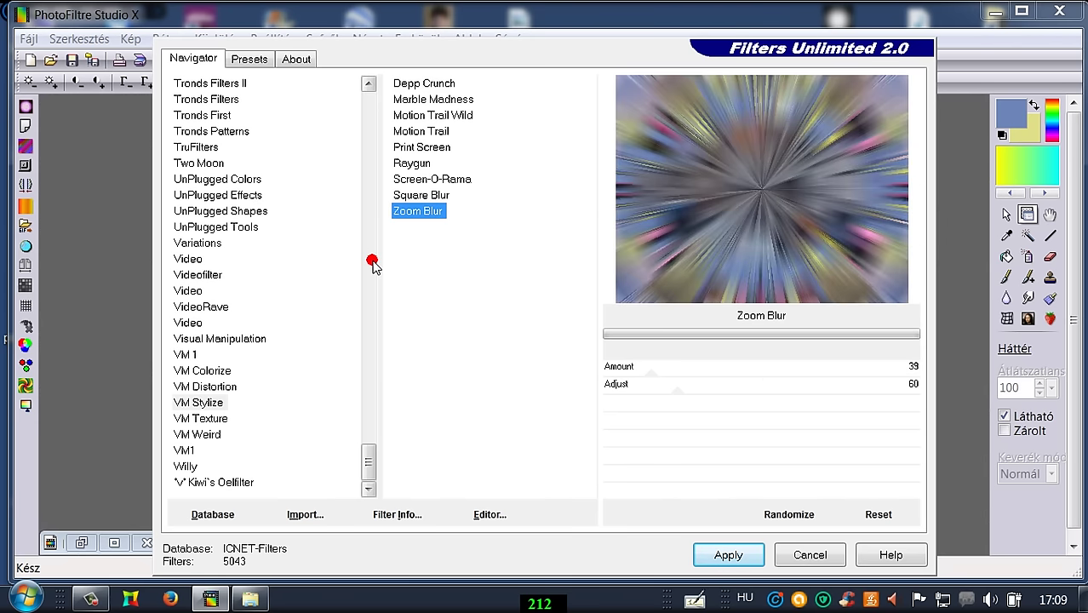
{"action": "left_click", "coordinate": [729, 555]}
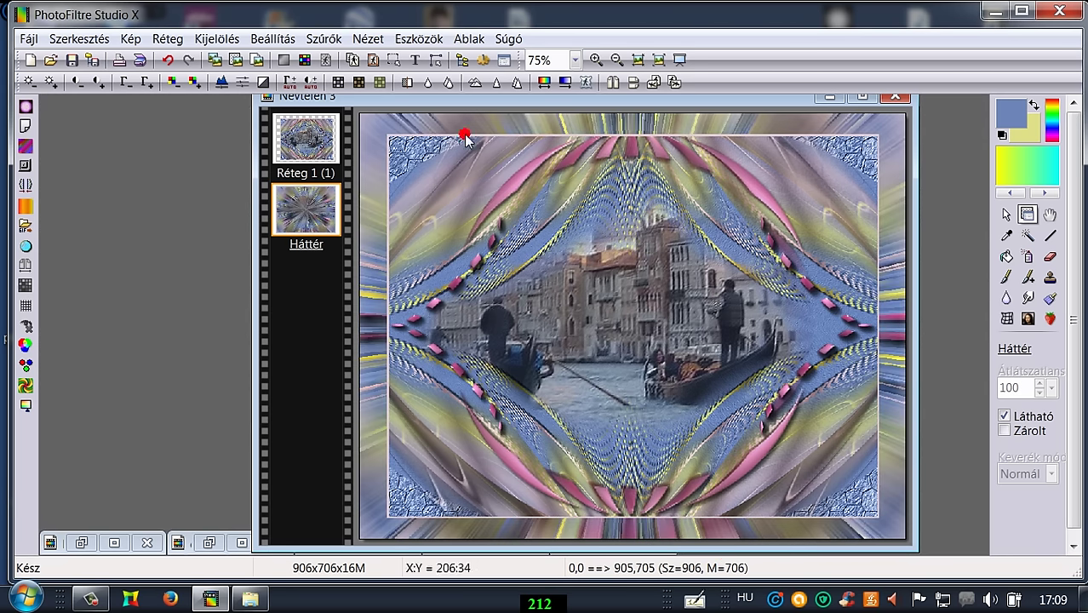
- Soften the zoom-blurred background layer with the stronger blur filter (Erősebb elmosás) at a radius of 23 pixels
{"action": "left_click_drag", "start_coordinate": [469, 98], "coordinate": [480, 101]}
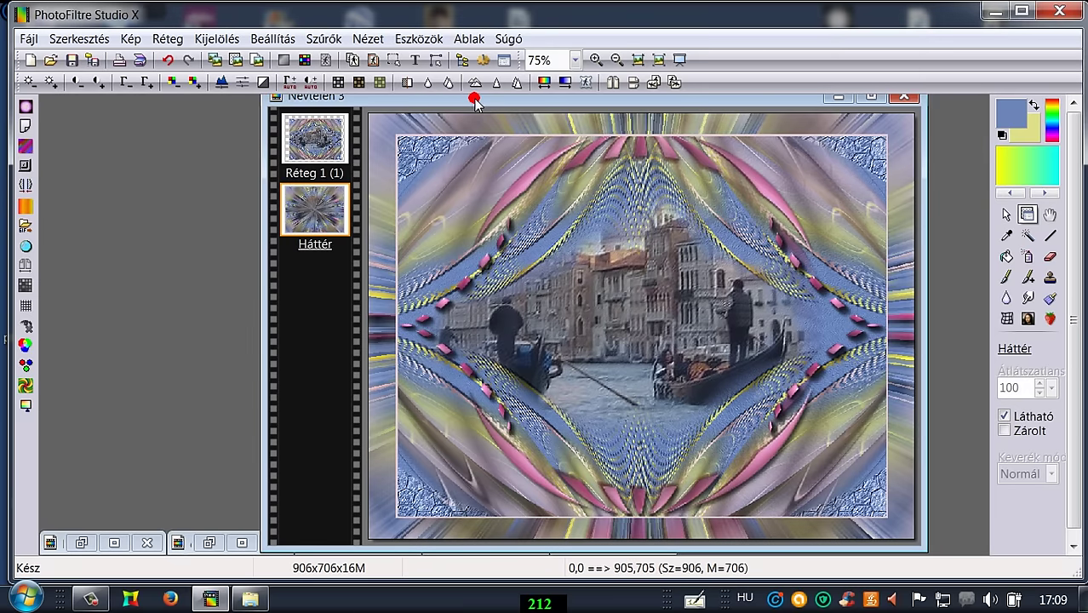
{"action": "left_click", "coordinate": [322, 38]}
{"action": "mouse_move", "coordinate": [347, 78]}
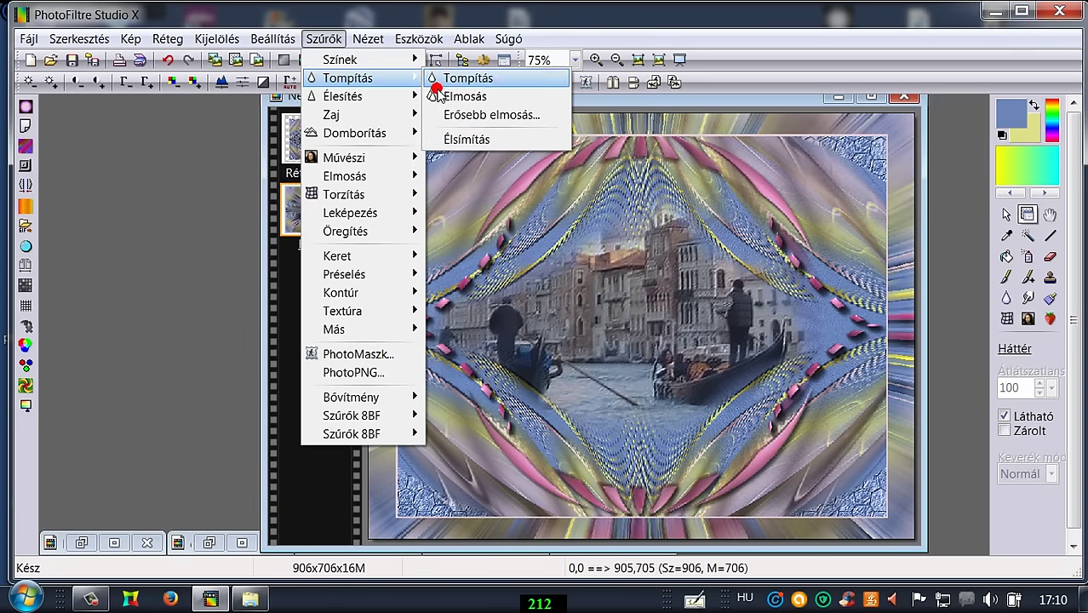
{"action": "left_click", "coordinate": [458, 116]}
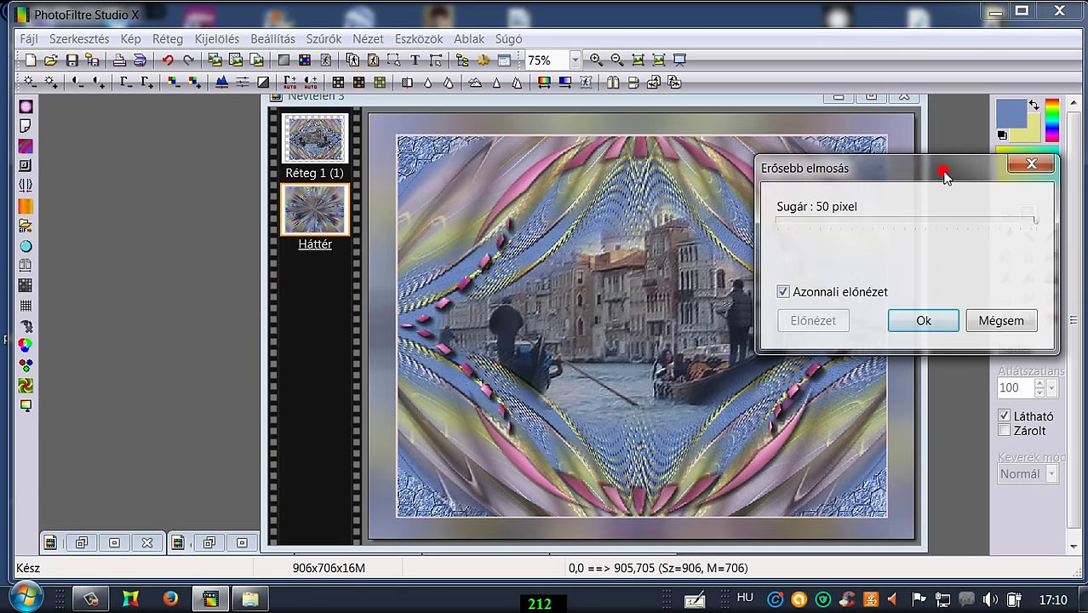
{"action": "mouse_move", "coordinate": [945, 177]}
{"action": "left_mouse_down"}
{"action": "mouse_move", "coordinate": [984, 357]}
{"action": "mouse_move", "coordinate": [941, 166]}
{"action": "left_mouse_up"}
{"action": "left_click", "coordinate": [1032, 224]}
{"action": "left_click_drag", "start_coordinate": [1036, 215], "coordinate": [947, 149]}
{"action": "left_click", "coordinate": [950, 188]}
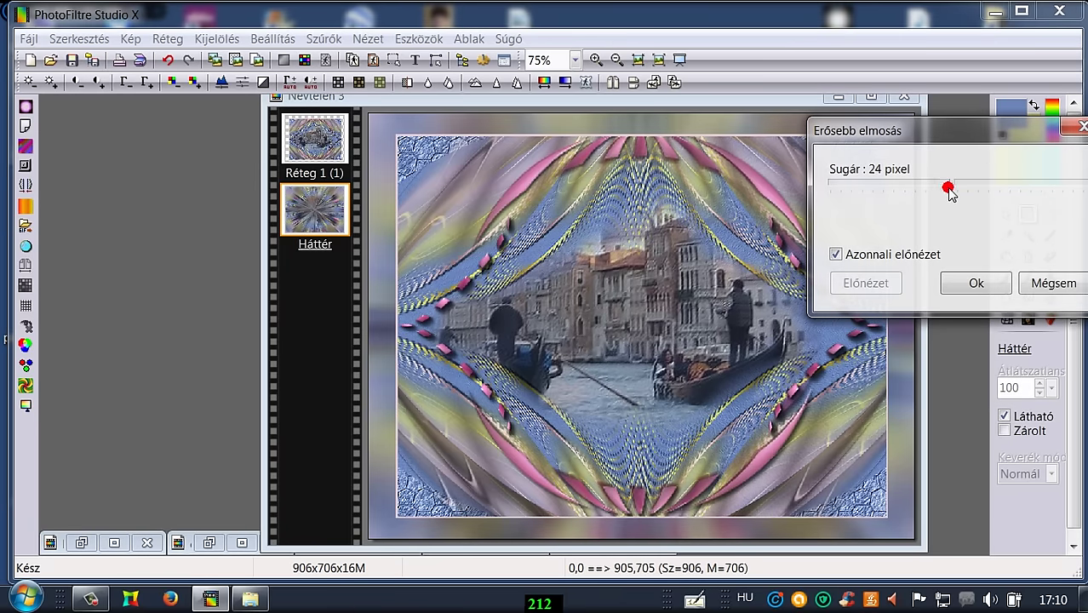
{"action": "left_click_drag", "start_coordinate": [952, 187], "coordinate": [866, 141]}
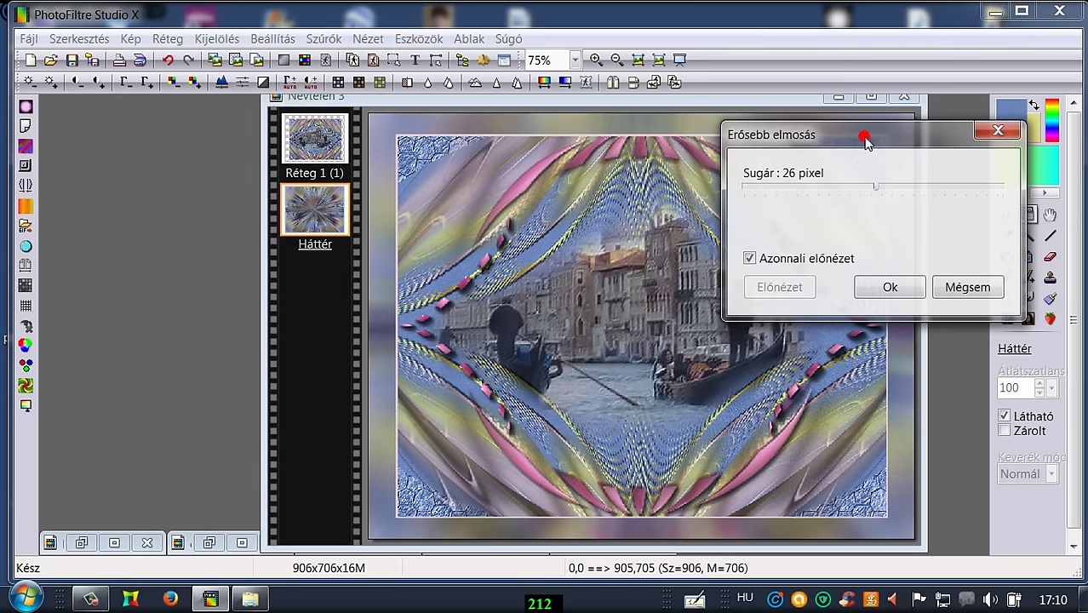
{"action": "left_click", "coordinate": [875, 194]}
{"action": "mouse_move", "coordinate": [878, 188]}
{"action": "left_mouse_down"}
{"action": "mouse_move", "coordinate": [947, 190]}
{"action": "mouse_move", "coordinate": [862, 184]}
{"action": "mouse_move", "coordinate": [860, 126]}
{"action": "mouse_move", "coordinate": [875, 191]}
{"action": "left_mouse_up"}
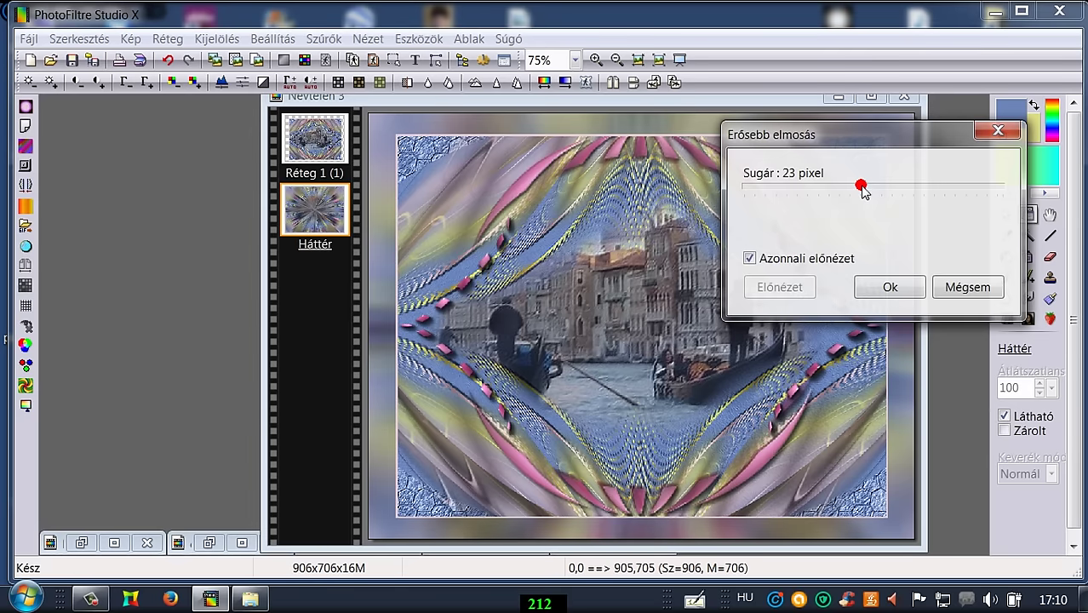
{"action": "left_click", "coordinate": [889, 287]}
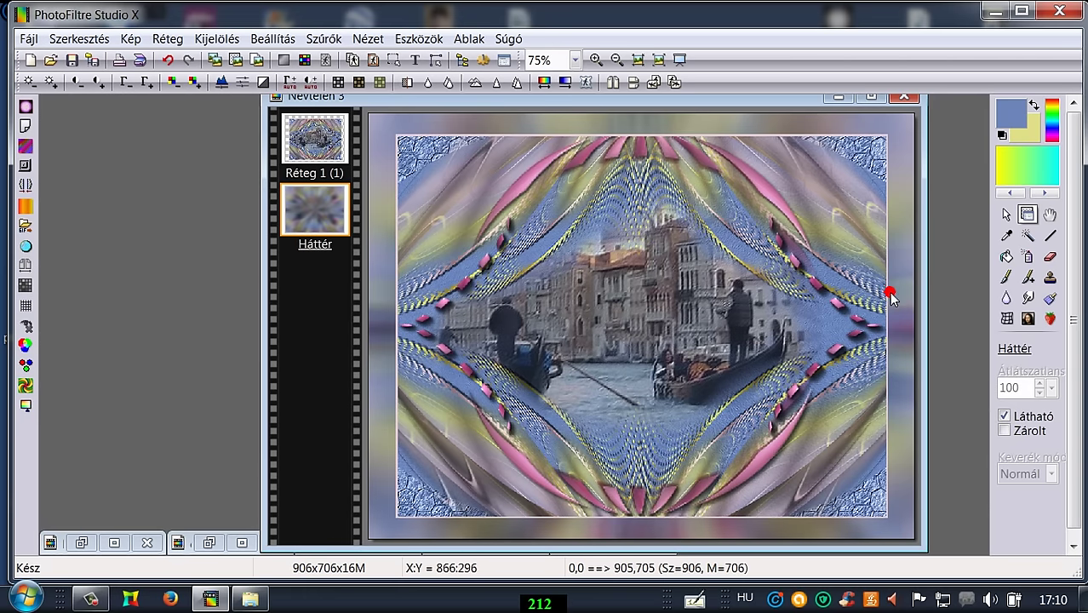
{"action": "mouse_move", "coordinate": [311, 152]}
{"action": "left_mouse_down"}
{"action": "mouse_move", "coordinate": [391, 111]}
{"action": "mouse_move", "coordinate": [339, 92]}
{"action": "mouse_move", "coordinate": [257, 94]}
{"action": "left_mouse_up"}
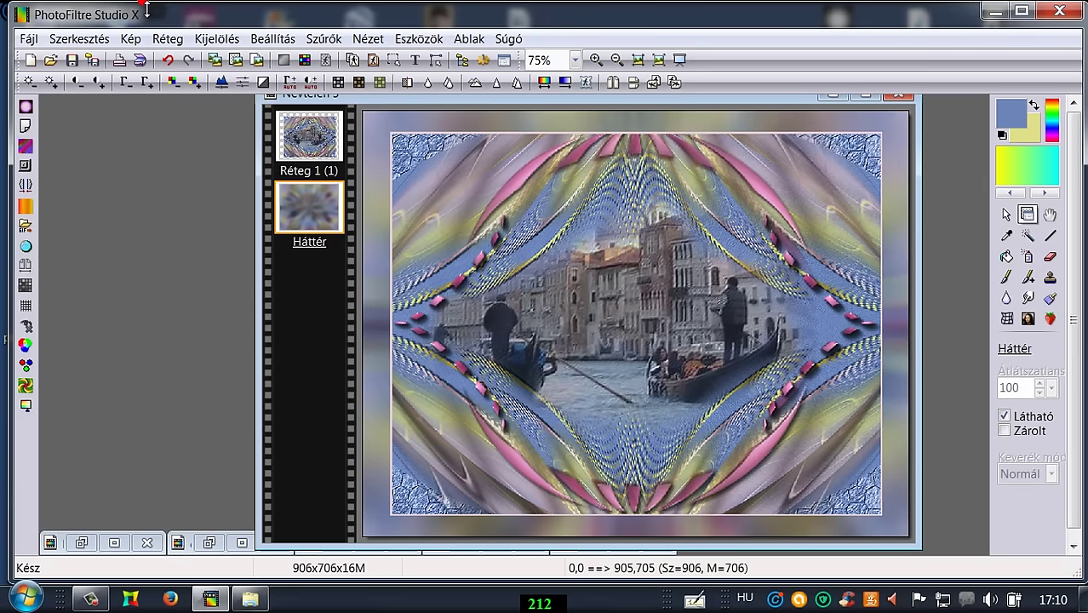
{"action": "left_click", "coordinate": [178, 40]}
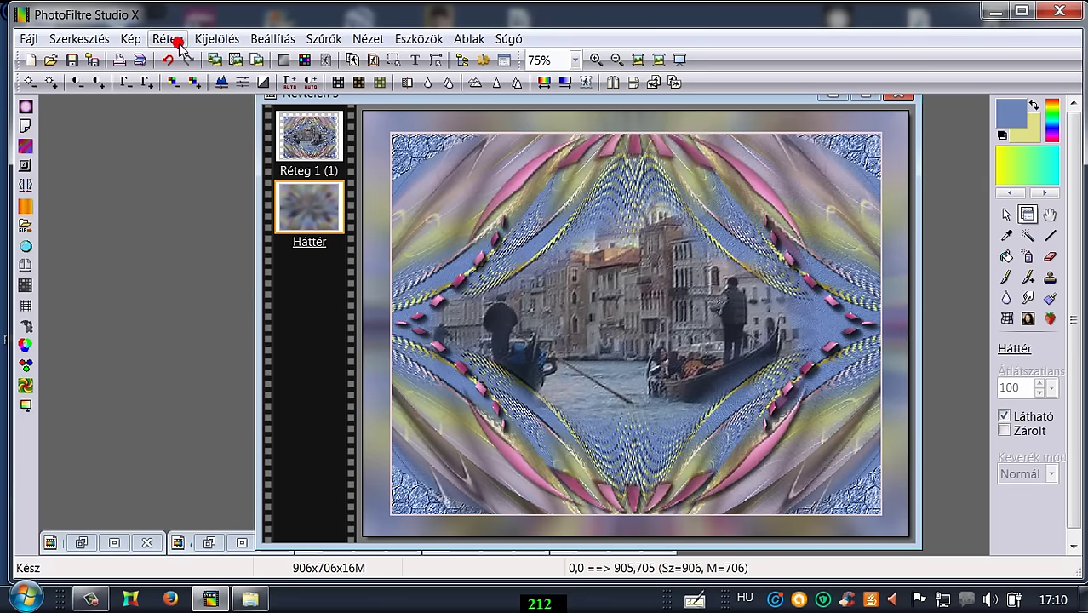
{"action": "left_click", "coordinate": [132, 39]}
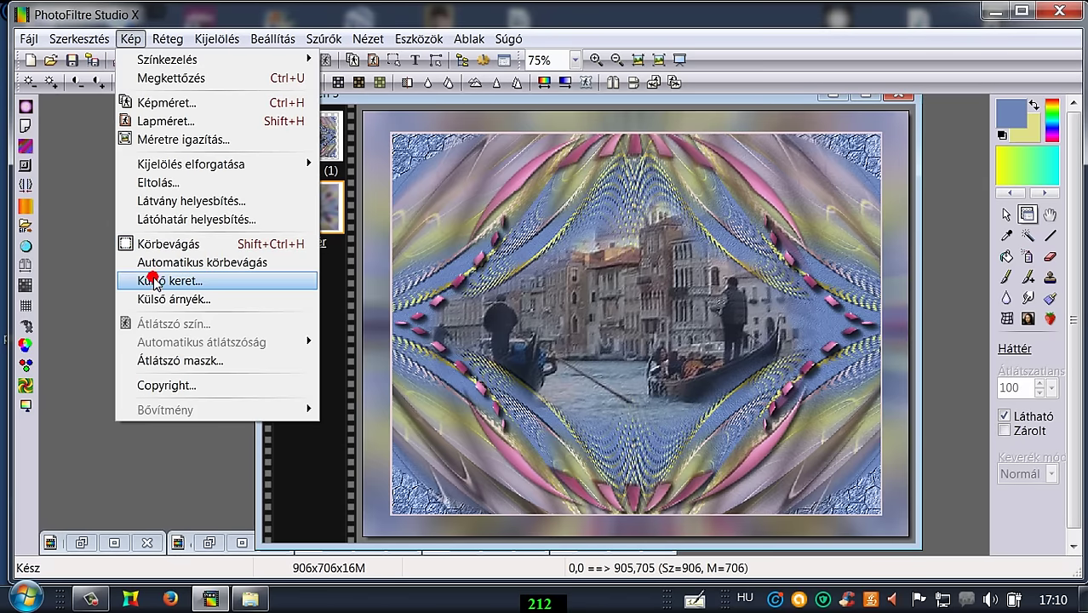
{"action": "left_click", "coordinate": [357, 98]}
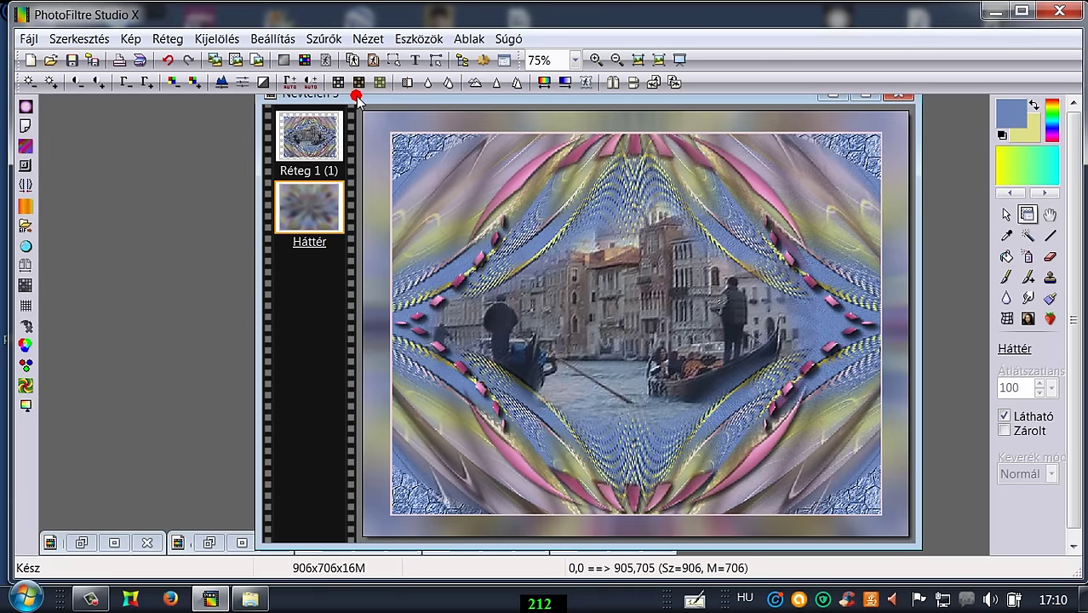
{"action": "left_click", "coordinate": [219, 30]}
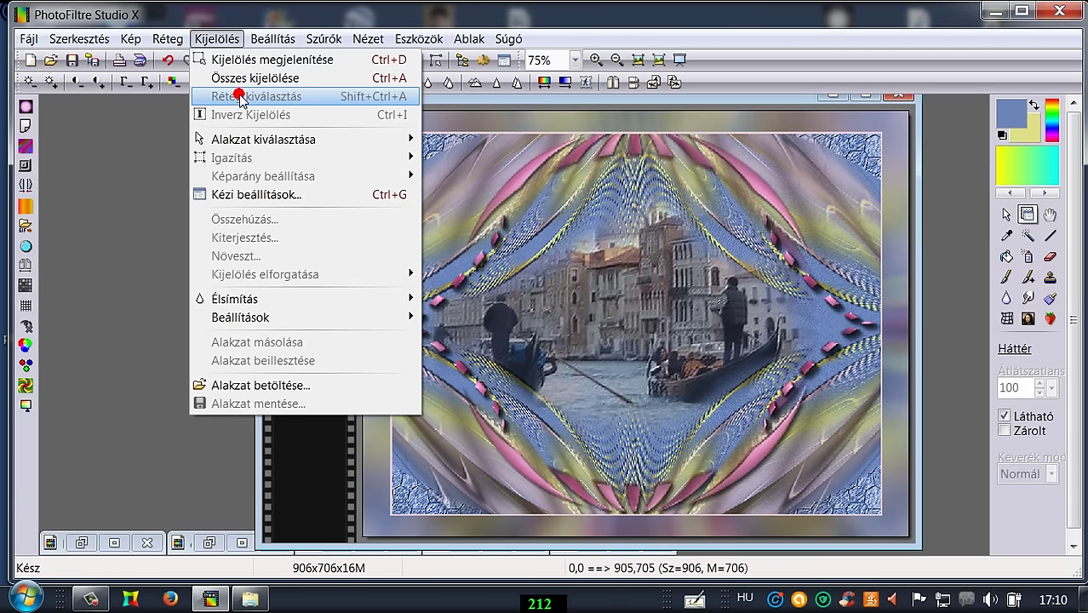
{"action": "left_click", "coordinate": [317, 464]}
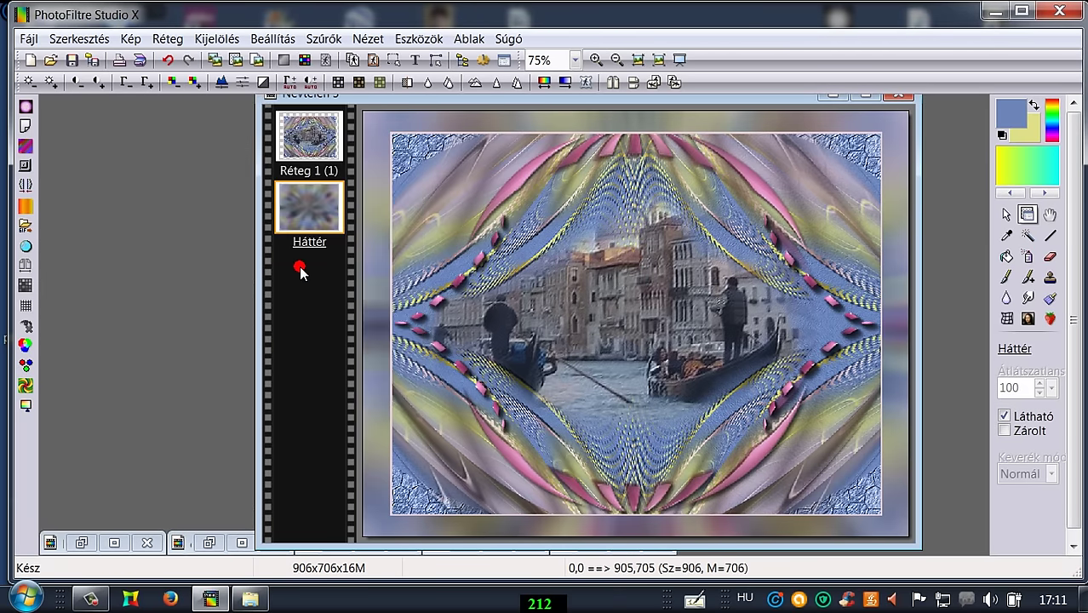
{"action": "left_click", "coordinate": [211, 39]}
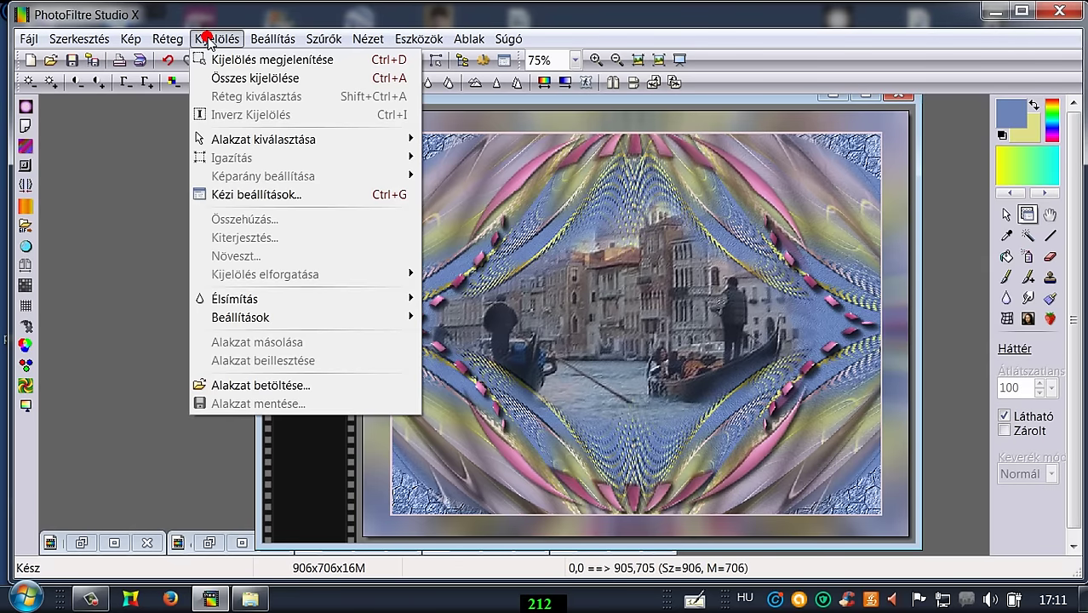
{"action": "left_click", "coordinate": [469, 94]}
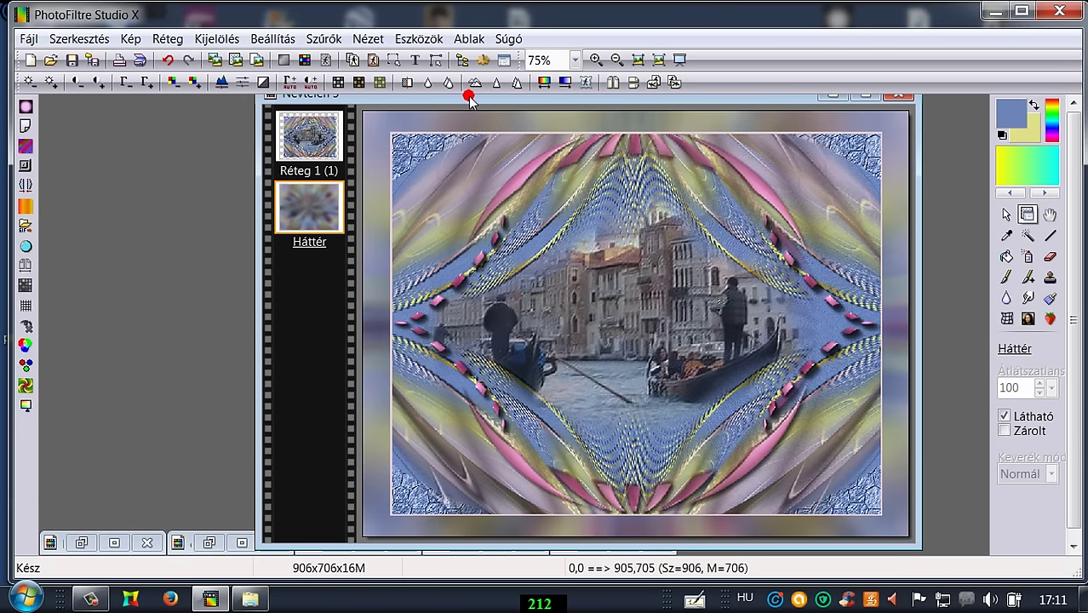
{"action": "left_click_drag", "start_coordinate": [469, 94], "coordinate": [429, 100]}
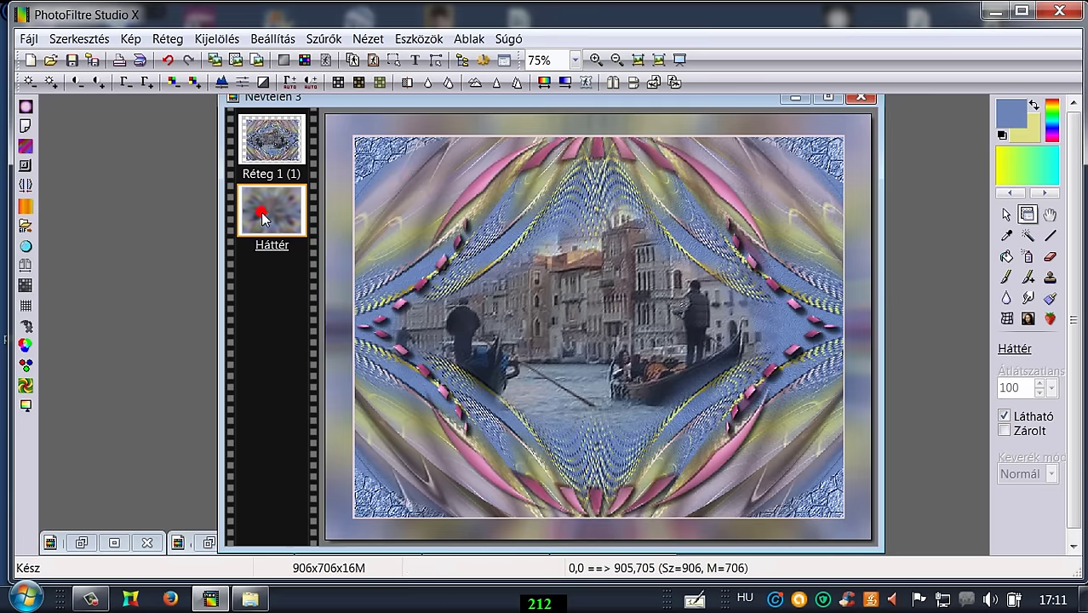
{"action": "left_click", "coordinate": [209, 39]}
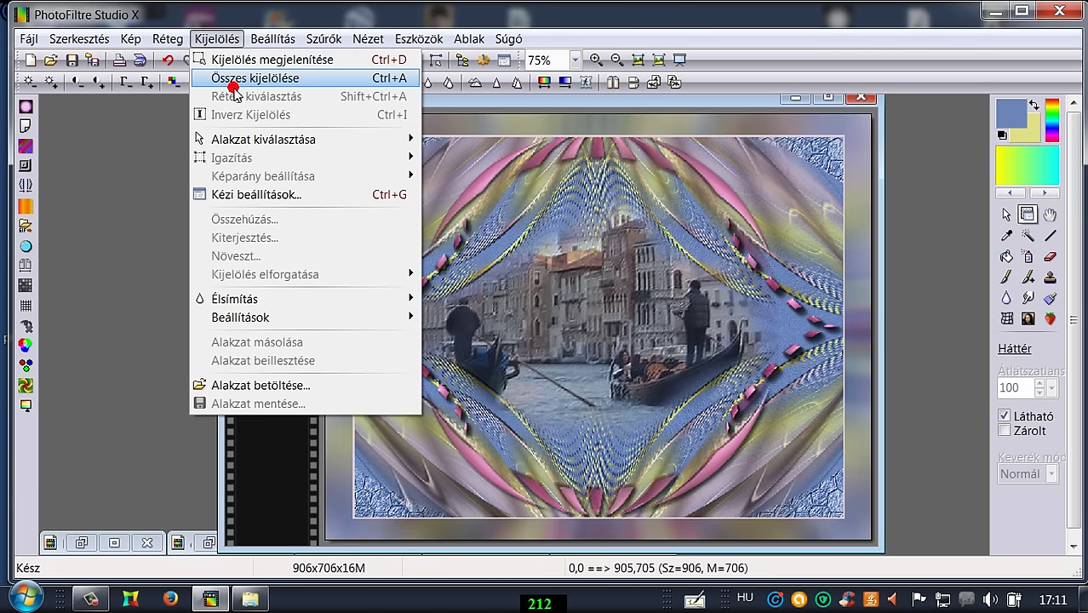
{"action": "left_click", "coordinate": [129, 145]}
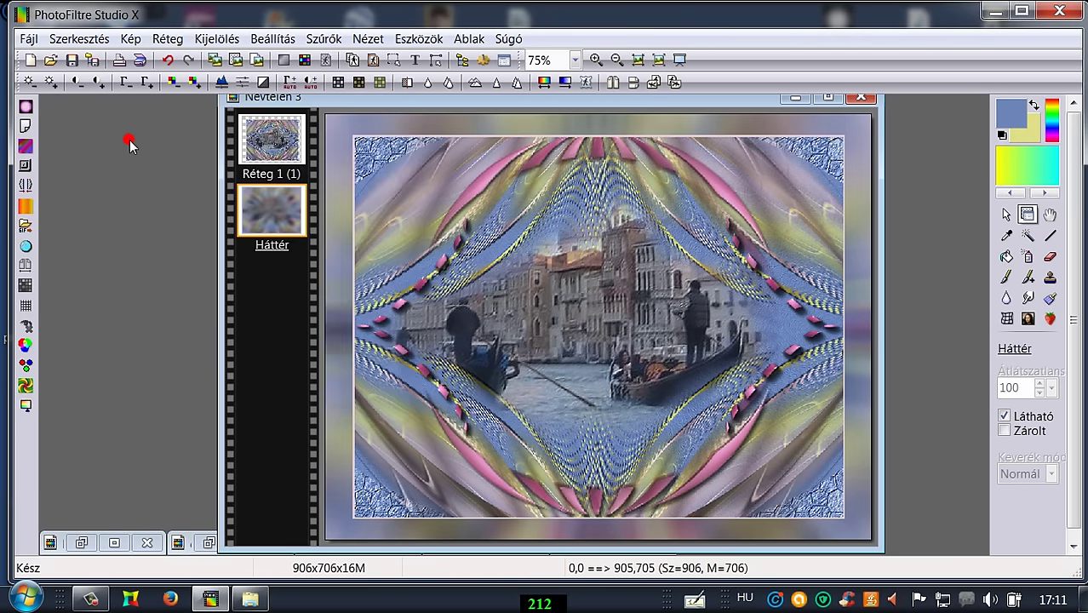
{"action": "left_click", "coordinate": [216, 40]}
{"action": "mouse_move", "coordinate": [270, 140]}
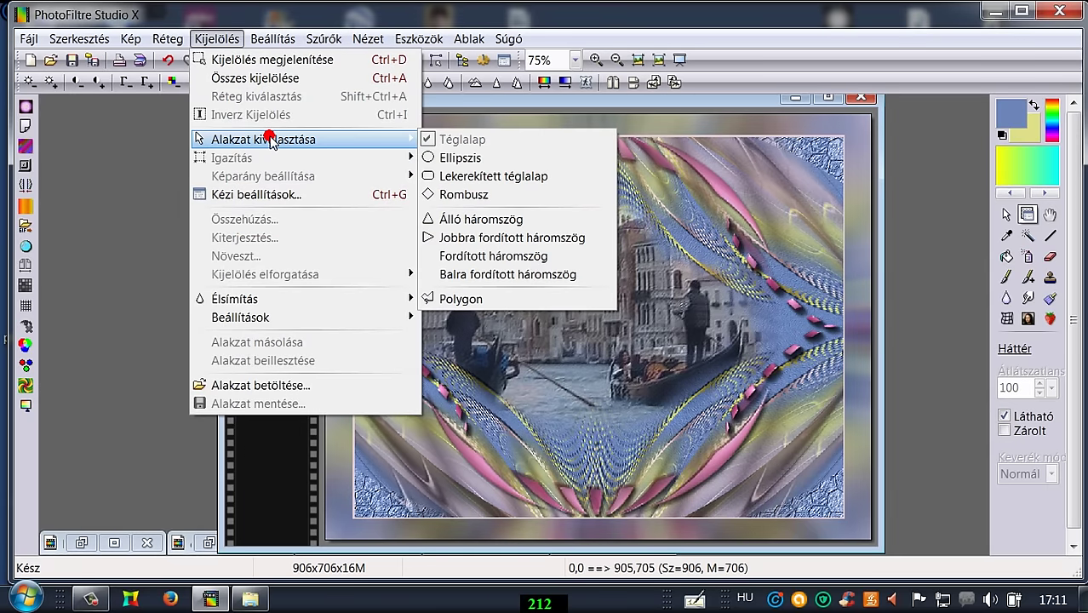
{"action": "left_click", "coordinate": [137, 151]}
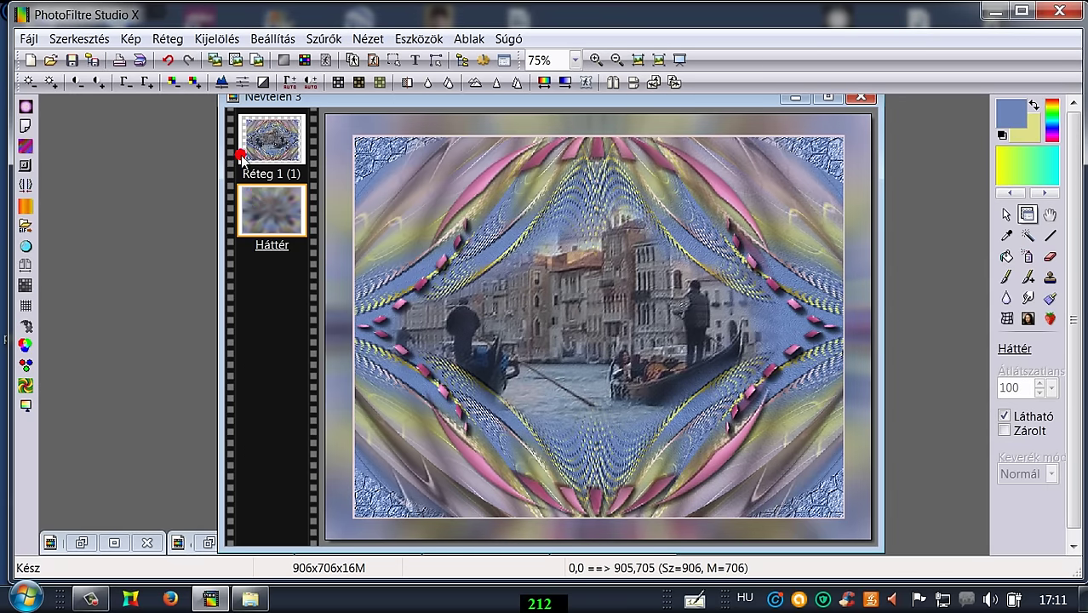
- Apply the Progresszív kontúr filter to the background layer in dark blue (35, 49, 82), width 16, style Szétázás, 100% opacity
{"action": "left_click", "coordinate": [323, 38]}
{"action": "mouse_move", "coordinate": [340, 215]}
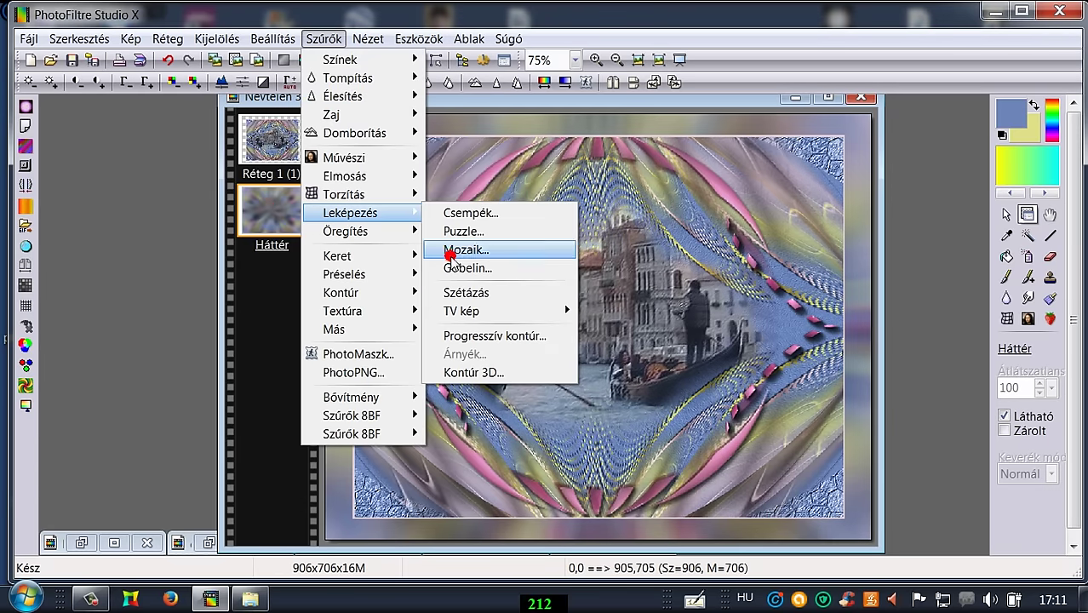
{"action": "left_click", "coordinate": [498, 335]}
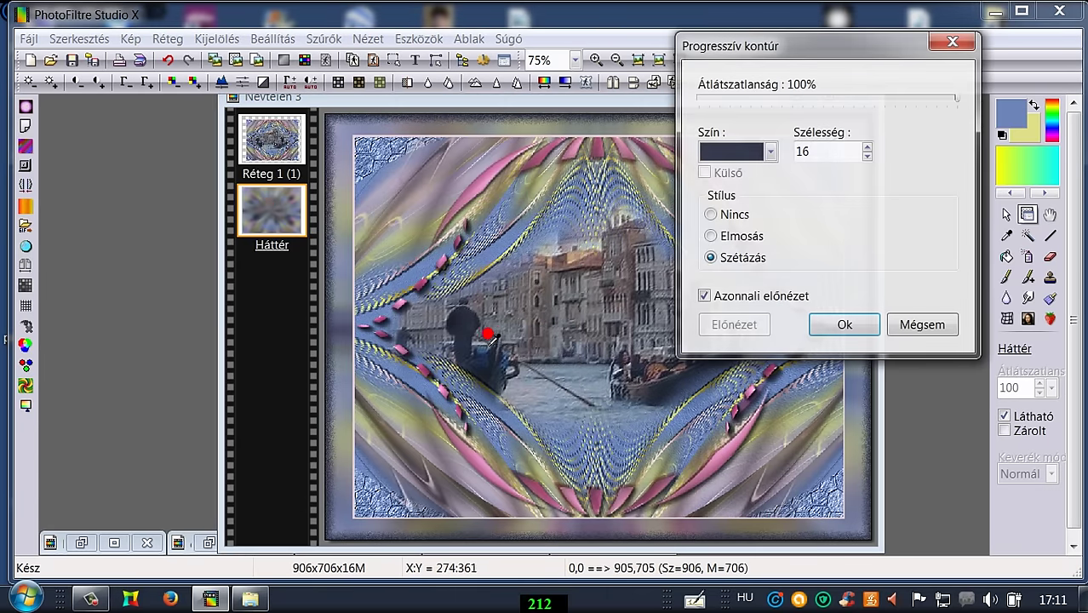
{"action": "left_click", "coordinate": [787, 46]}
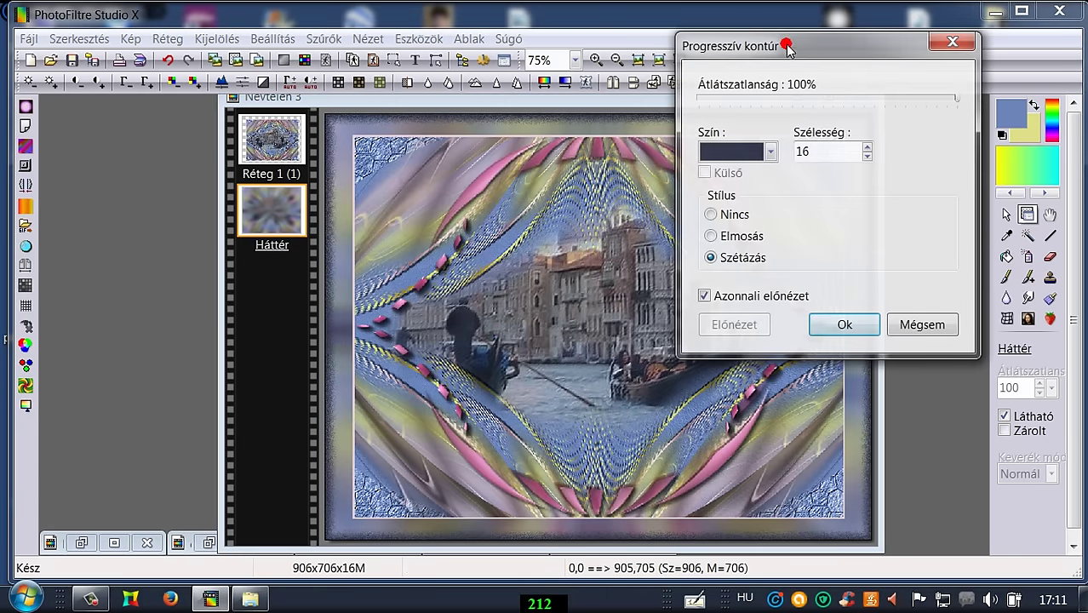
{"action": "mouse_move", "coordinate": [802, 49]}
{"action": "left_mouse_down"}
{"action": "mouse_move", "coordinate": [894, 34]}
{"action": "mouse_move", "coordinate": [997, 53]}
{"action": "mouse_move", "coordinate": [883, 80]}
{"action": "mouse_move", "coordinate": [782, 57]}
{"action": "left_mouse_up"}
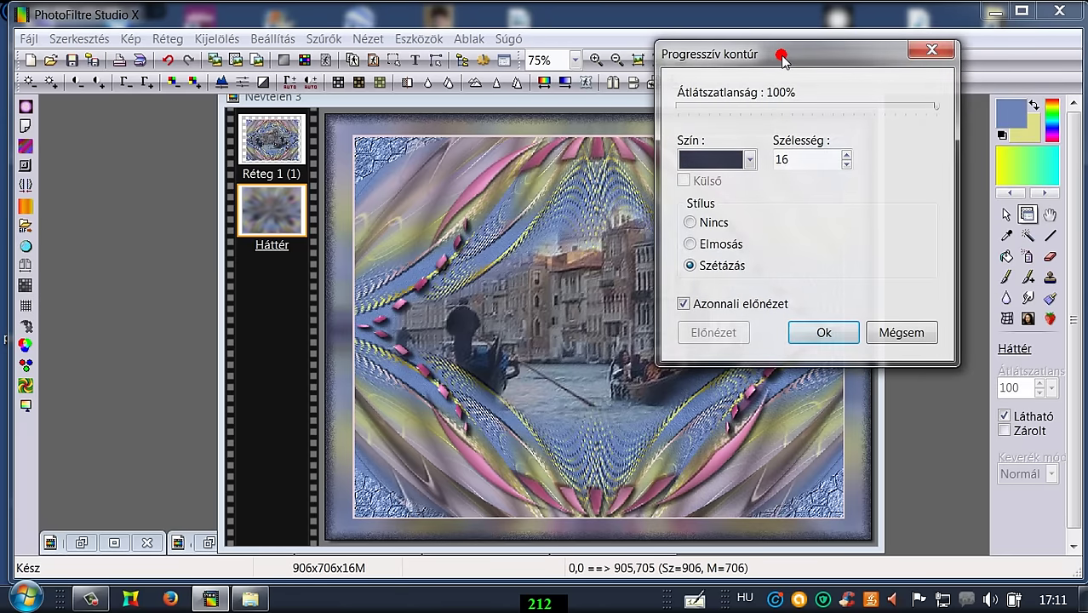
{"action": "left_click", "coordinate": [374, 179]}
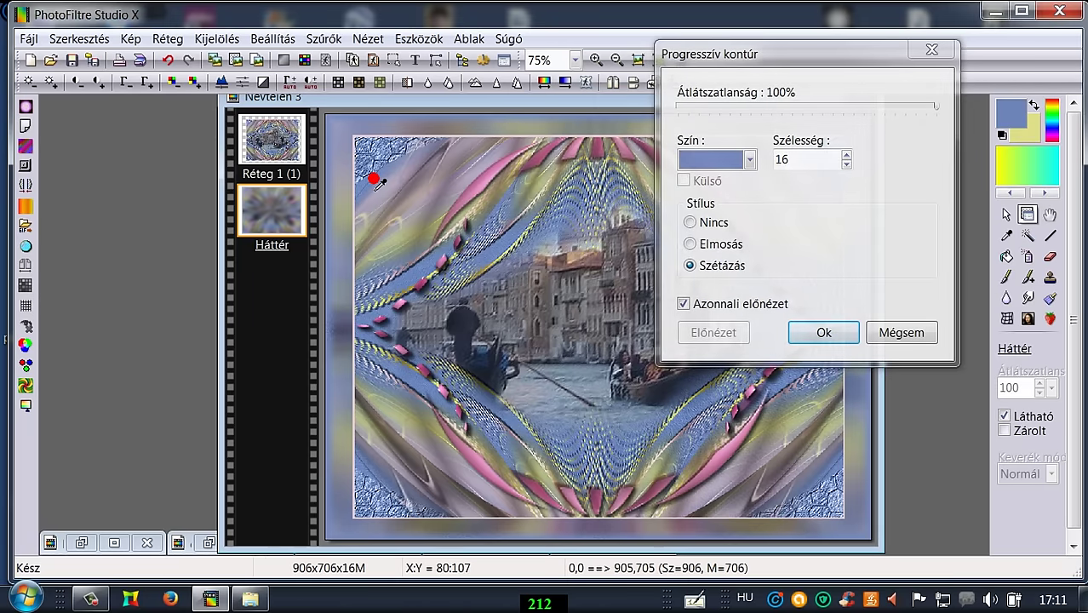
{"action": "left_click", "coordinate": [712, 167]}
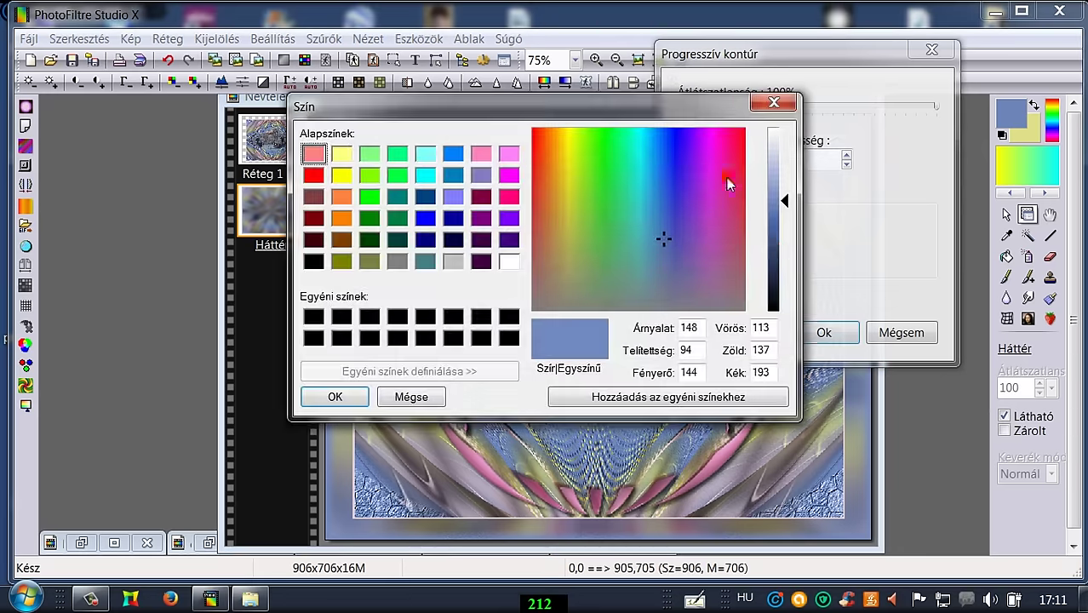
{"action": "left_click_drag", "start_coordinate": [782, 243], "coordinate": [771, 273]}
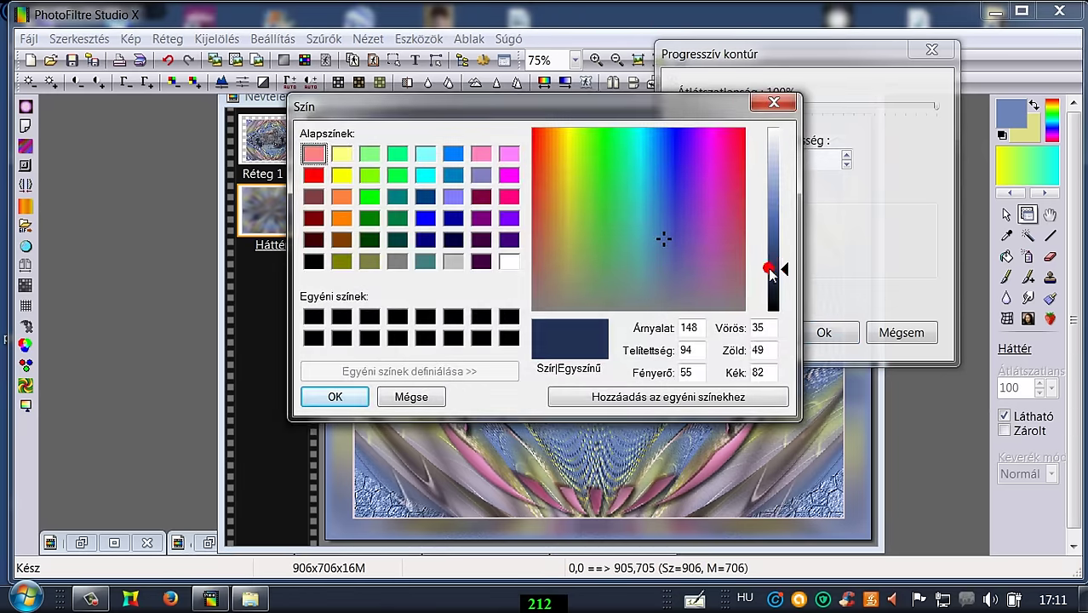
{"action": "left_click", "coordinate": [334, 397]}
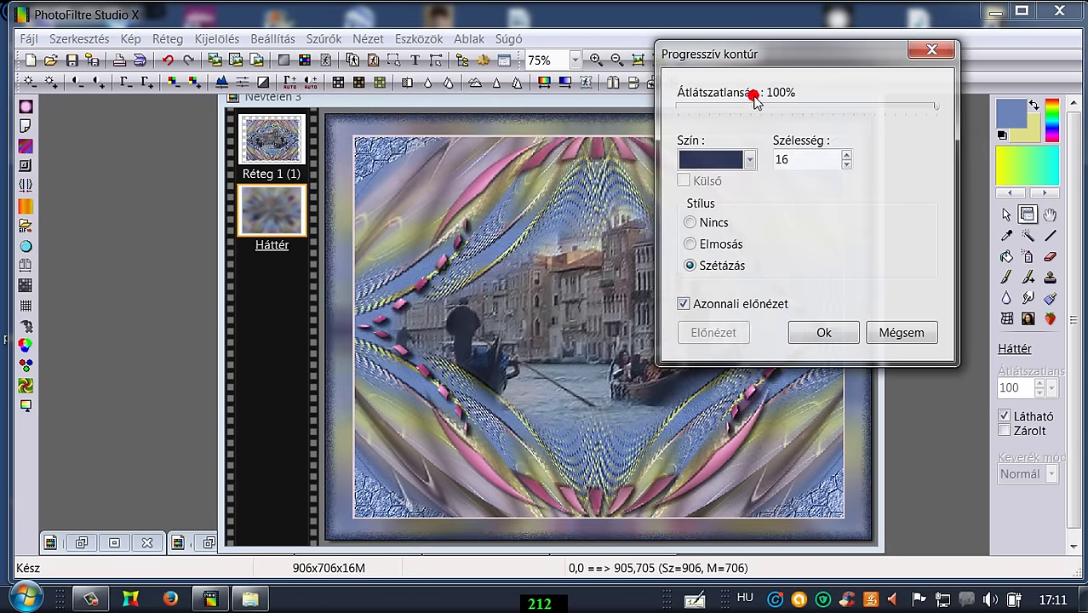
{"action": "mouse_move", "coordinate": [770, 56]}
{"action": "left_mouse_down"}
{"action": "mouse_move", "coordinate": [1006, 41]}
{"action": "mouse_move", "coordinate": [766, 56]}
{"action": "left_mouse_up"}
{"action": "left_click", "coordinate": [845, 332]}
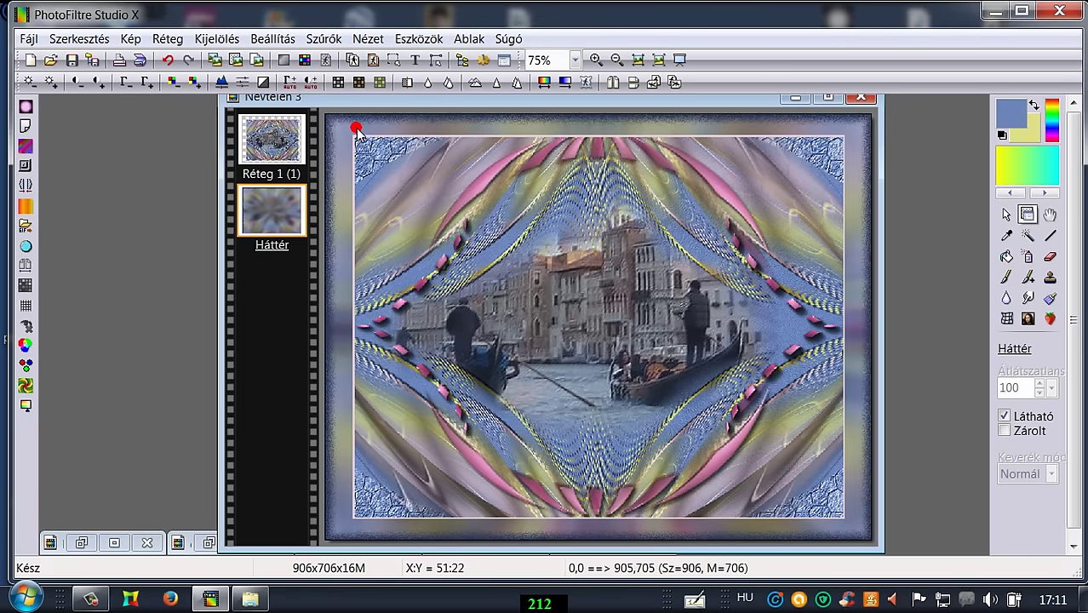
- Enlarge the picture layer to 103% with free transform and merge it with the layer below
{"action": "right_click", "coordinate": [274, 130]}
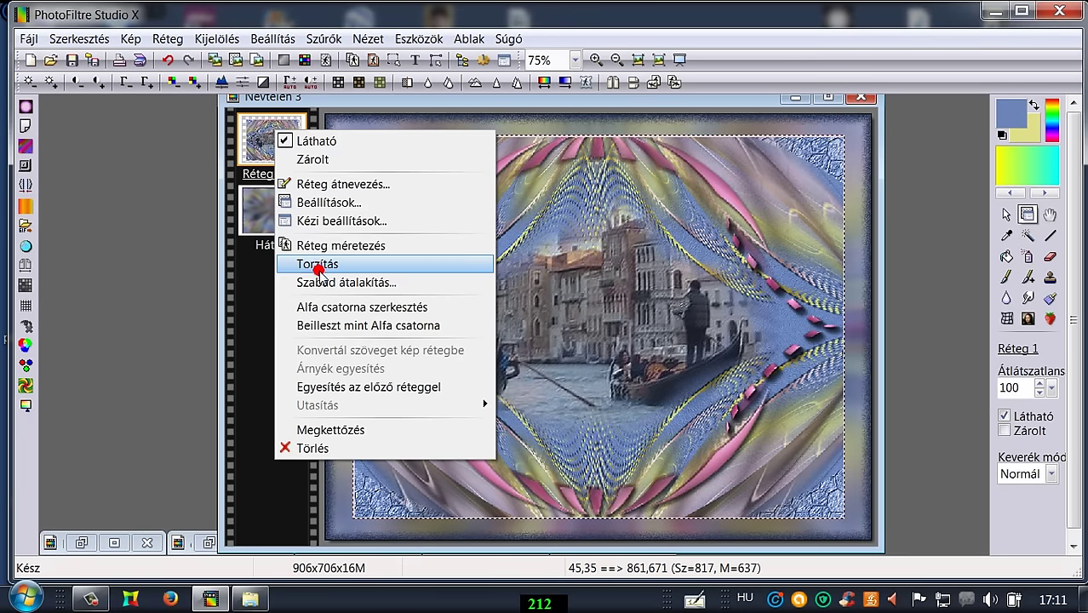
{"action": "left_click", "coordinate": [322, 282]}
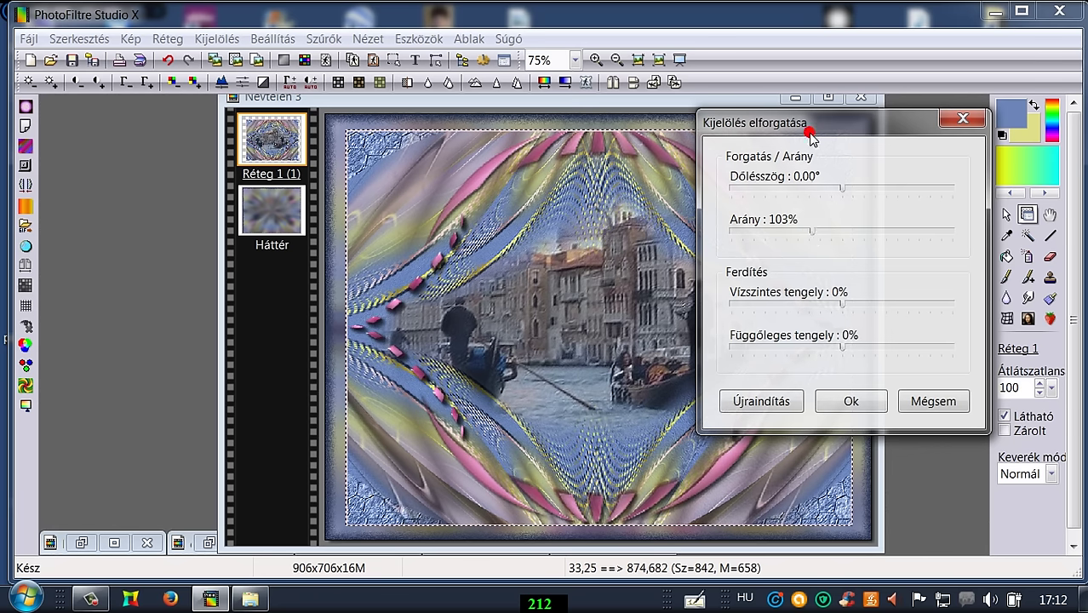
{"action": "left_click_drag", "start_coordinate": [817, 132], "coordinate": [746, 121]}
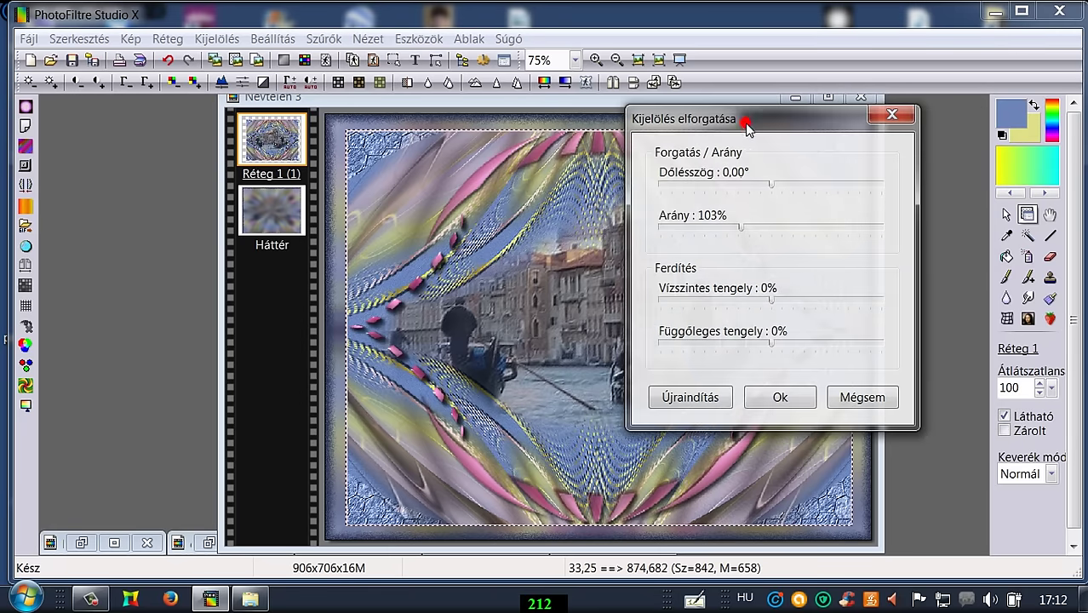
{"action": "left_click", "coordinate": [780, 398]}
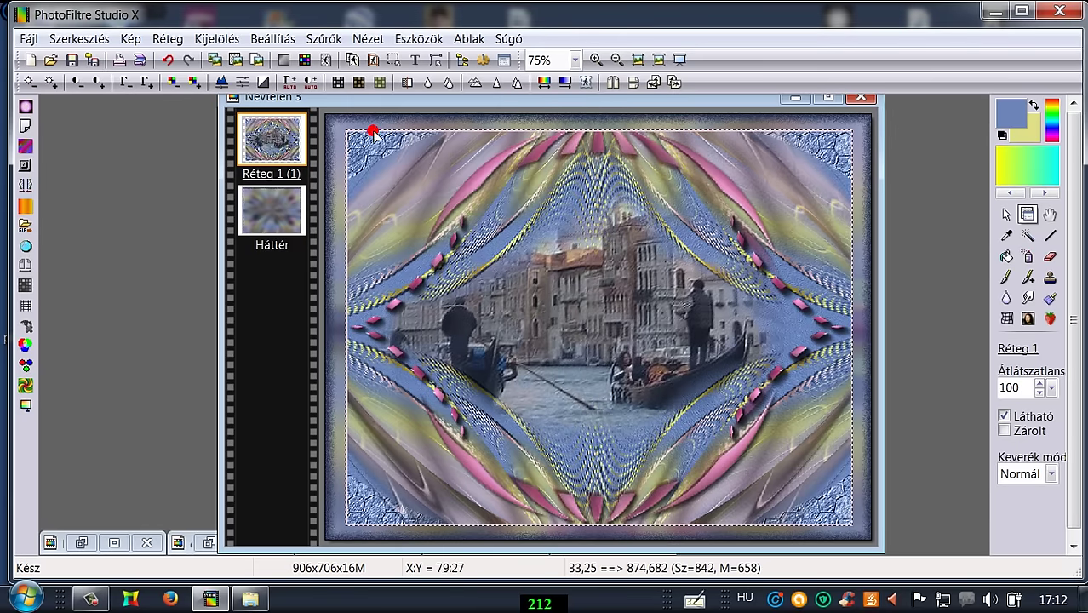
{"action": "right_click", "coordinate": [261, 137]}
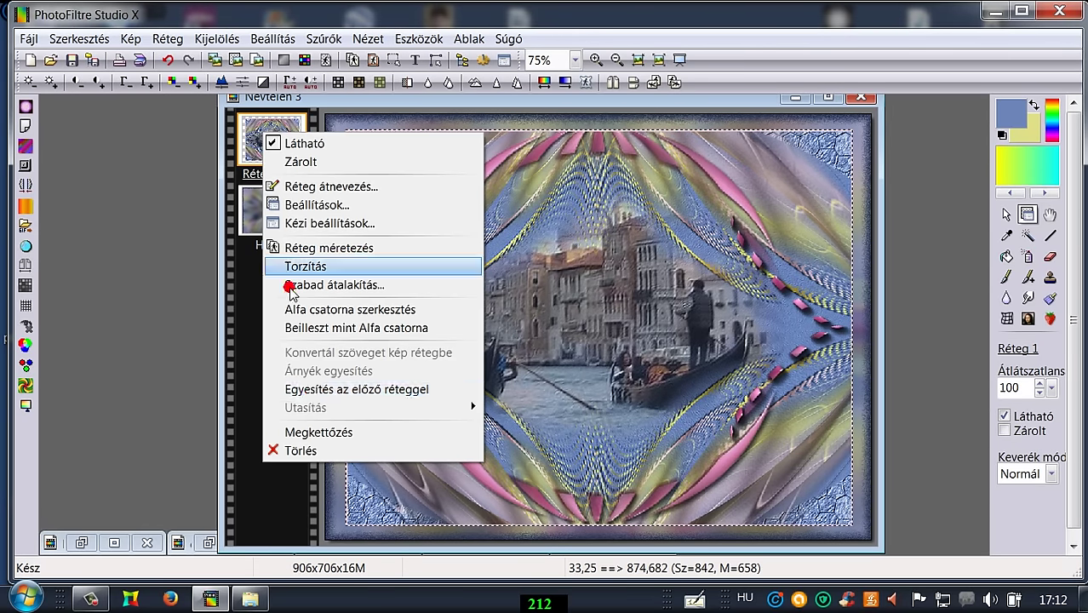
{"action": "left_click", "coordinate": [307, 391]}
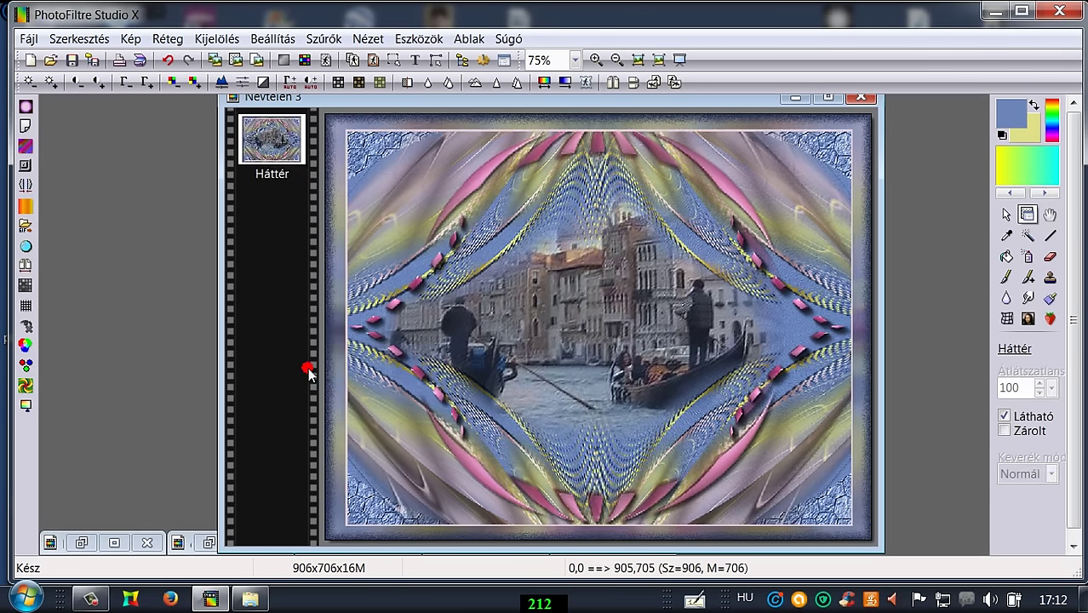
- Copy the cut-out girl from lany kivagott.png and paste her into the Venice composition as a new layer
{"action": "left_click_drag", "start_coordinate": [486, 101], "coordinate": [519, 99]}
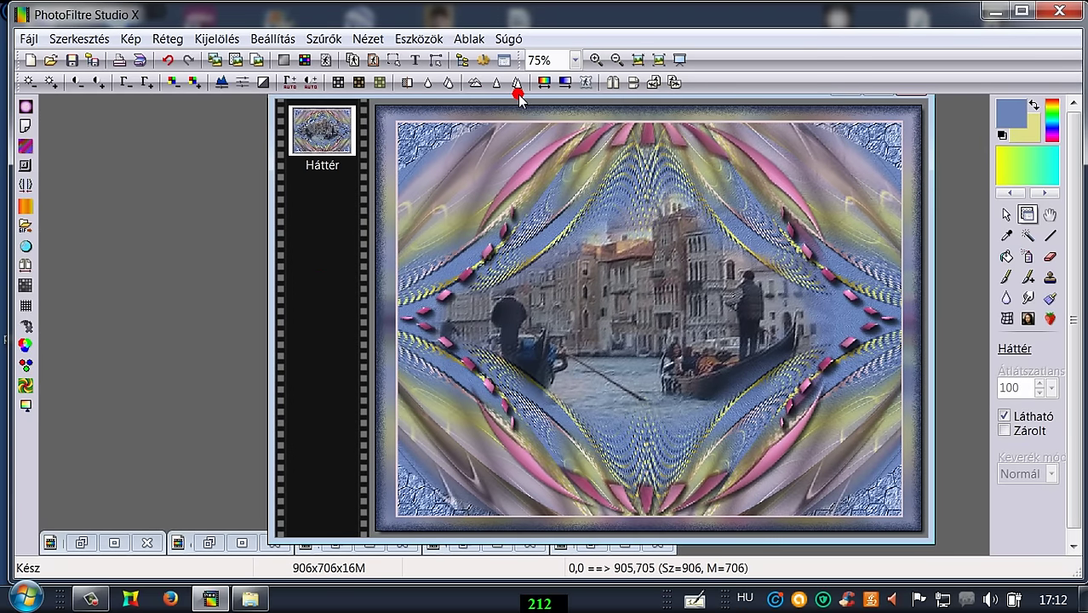
{"action": "left_click", "coordinate": [81, 542]}
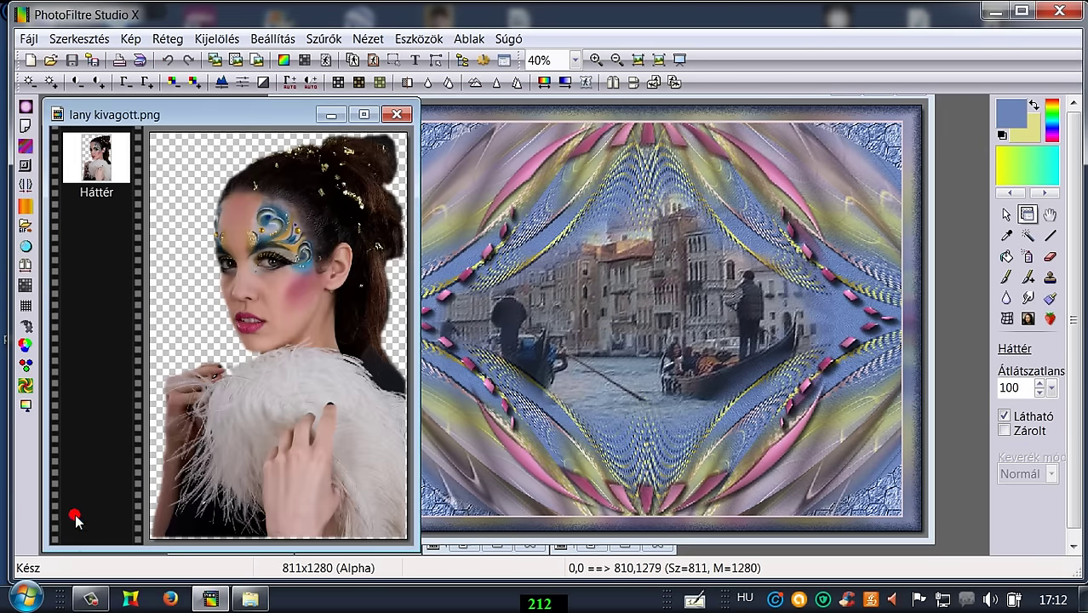
{"action": "left_click", "coordinate": [75, 39]}
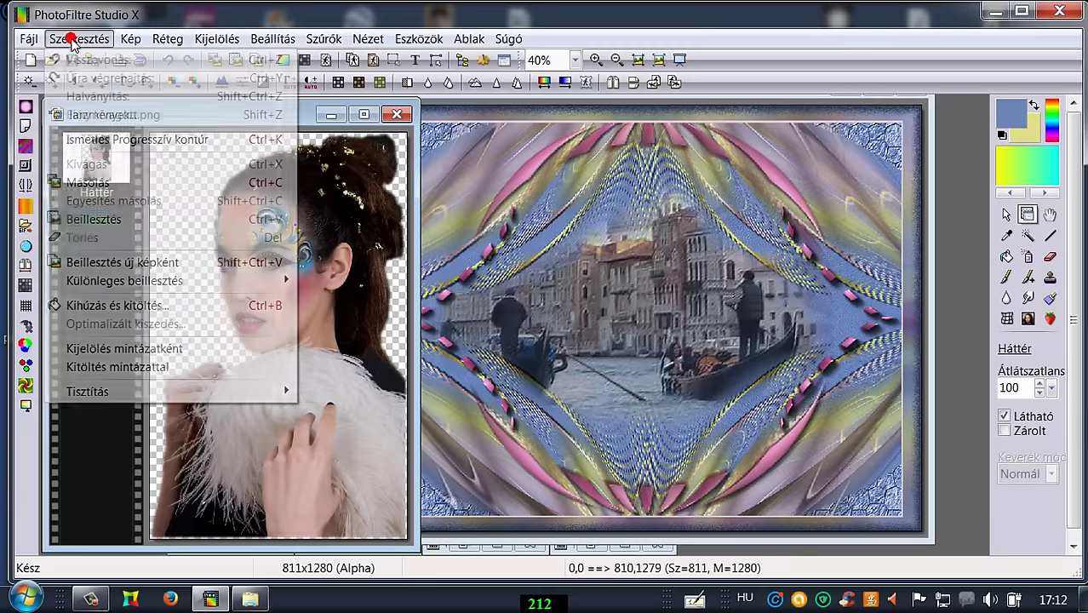
{"action": "left_click", "coordinate": [75, 181]}
{"action": "left_click_drag", "start_coordinate": [440, 101], "coordinate": [342, 102]}
{"action": "left_click", "coordinate": [78, 39]}
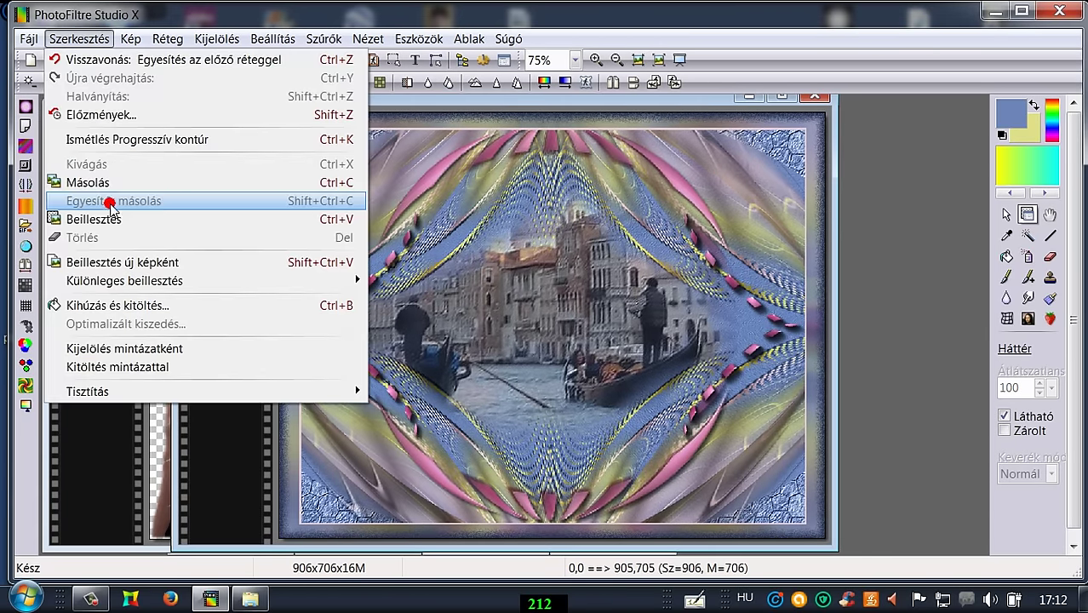
{"action": "left_click", "coordinate": [109, 219]}
{"action": "left_click_drag", "start_coordinate": [579, 348], "coordinate": [617, 316]}
- Scale the girl layer down to 51% with free transform
{"action": "right_click", "coordinate": [220, 140]}
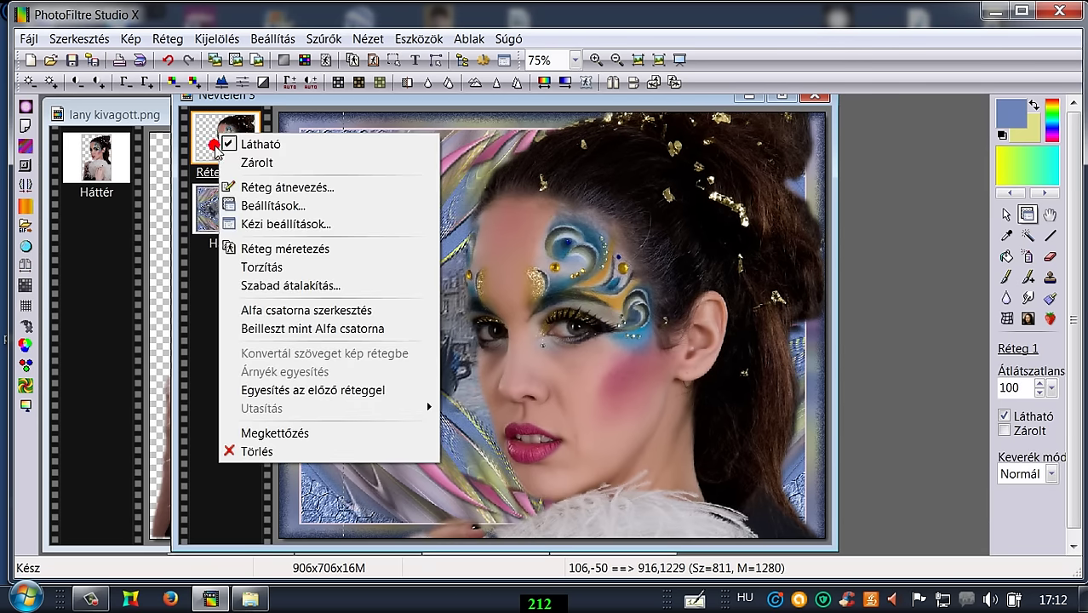
{"action": "left_click", "coordinate": [274, 290]}
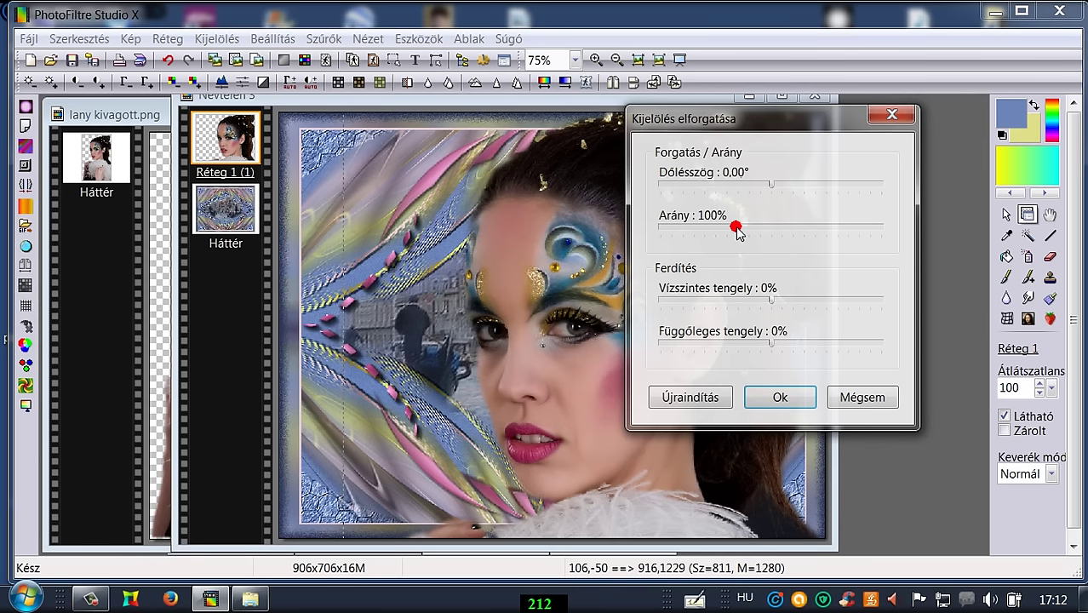
{"action": "left_click_drag", "start_coordinate": [737, 226], "coordinate": [681, 227]}
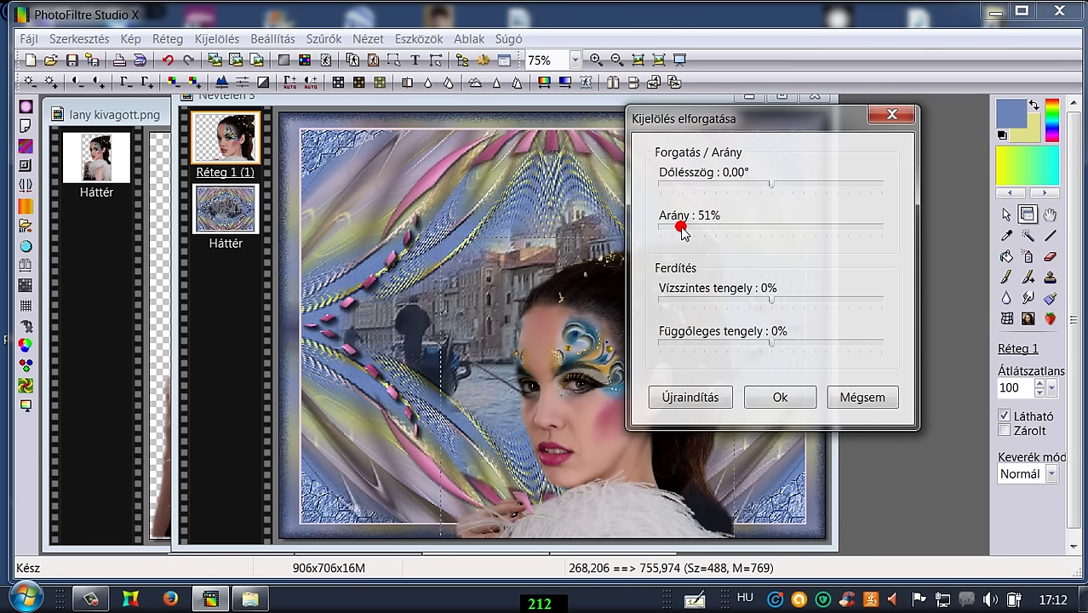
{"action": "left_click", "coordinate": [765, 398]}
- Position the girl layer in the lower right corner of the composition, flush with its edges, and deselect the layer
{"action": "left_click_drag", "start_coordinate": [609, 405], "coordinate": [723, 275]}
{"action": "left_click", "coordinate": [543, 268]}
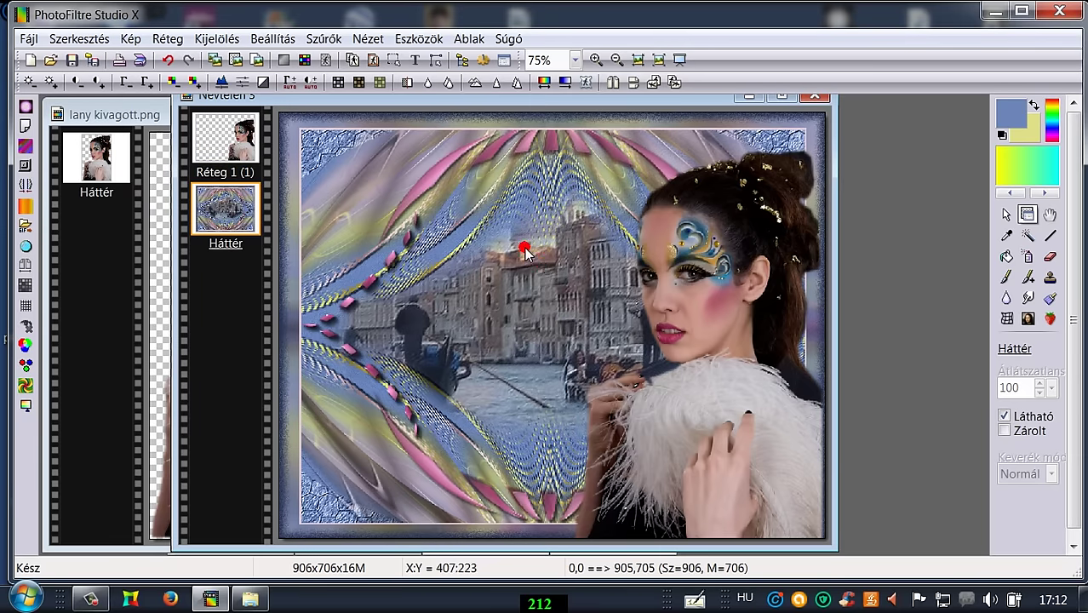
{"action": "left_click", "coordinate": [743, 291]}
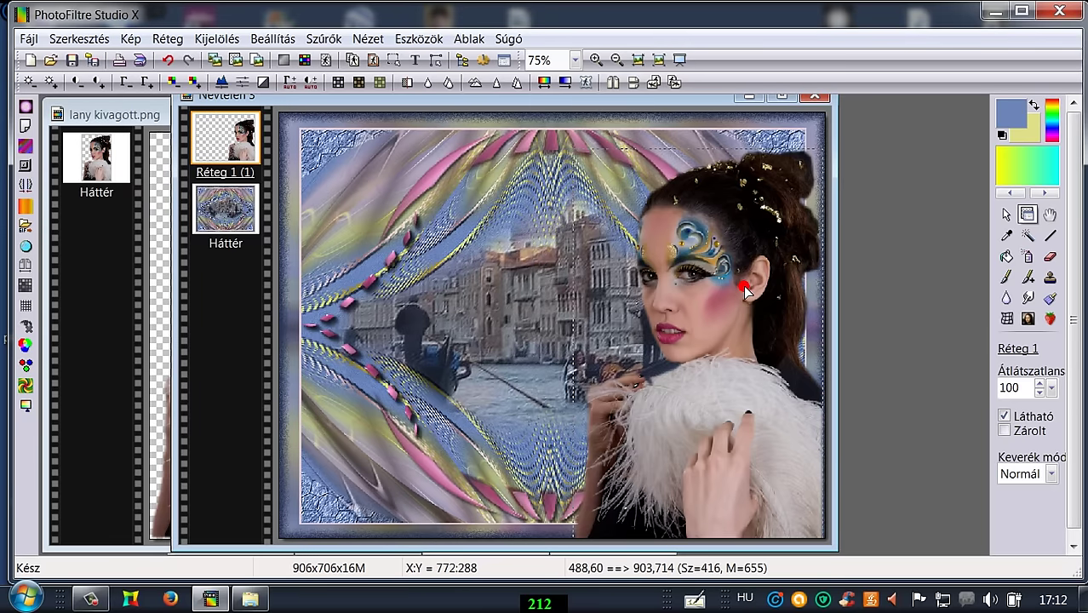
{"action": "mouse_move", "coordinate": [746, 292]}
{"action": "left_mouse_down"}
{"action": "mouse_move", "coordinate": [741, 277]}
{"action": "mouse_move", "coordinate": [747, 288]}
{"action": "left_mouse_up"}
{"action": "left_click", "coordinate": [525, 294]}
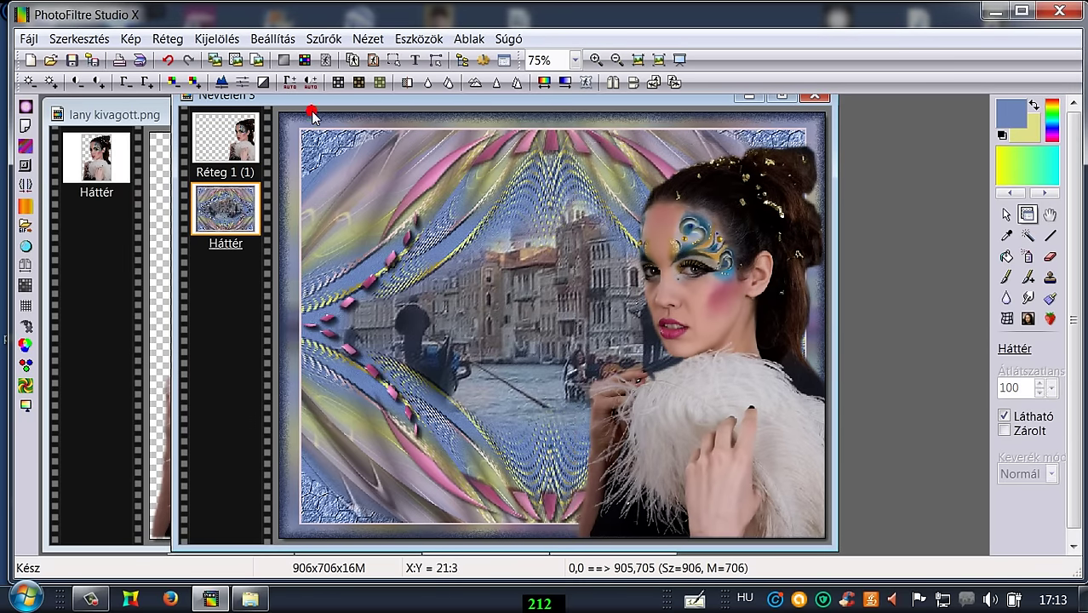
- Minimize lany kivagott.png and close the cut-out gondola PNG, leaving the Venice composition active
{"action": "left_click_drag", "start_coordinate": [308, 100], "coordinate": [360, 98]}
{"action": "left_click", "coordinate": [175, 116]}
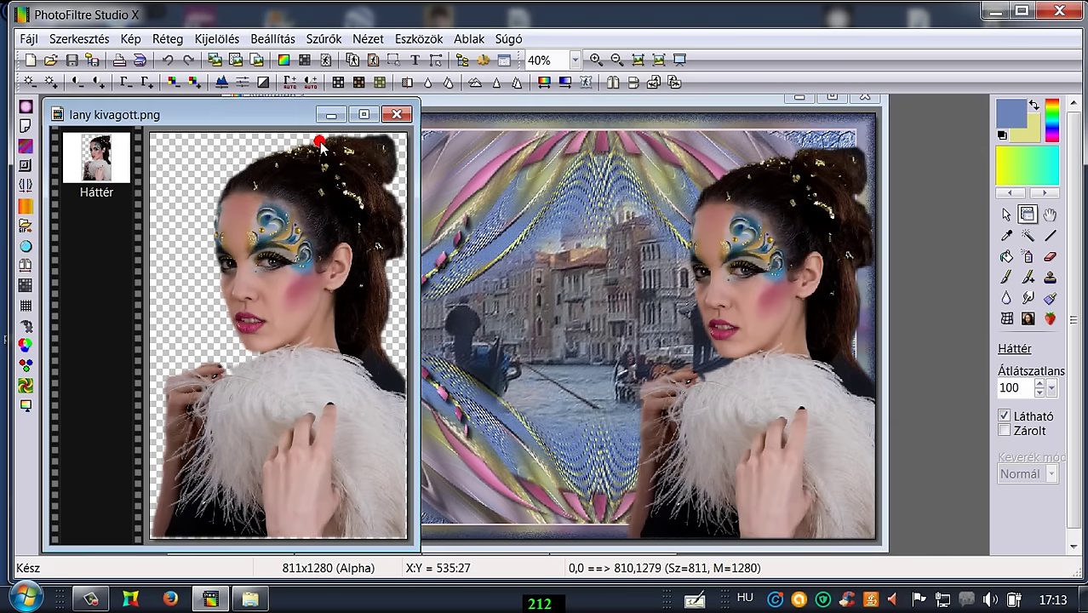
{"action": "left_click", "coordinate": [329, 116]}
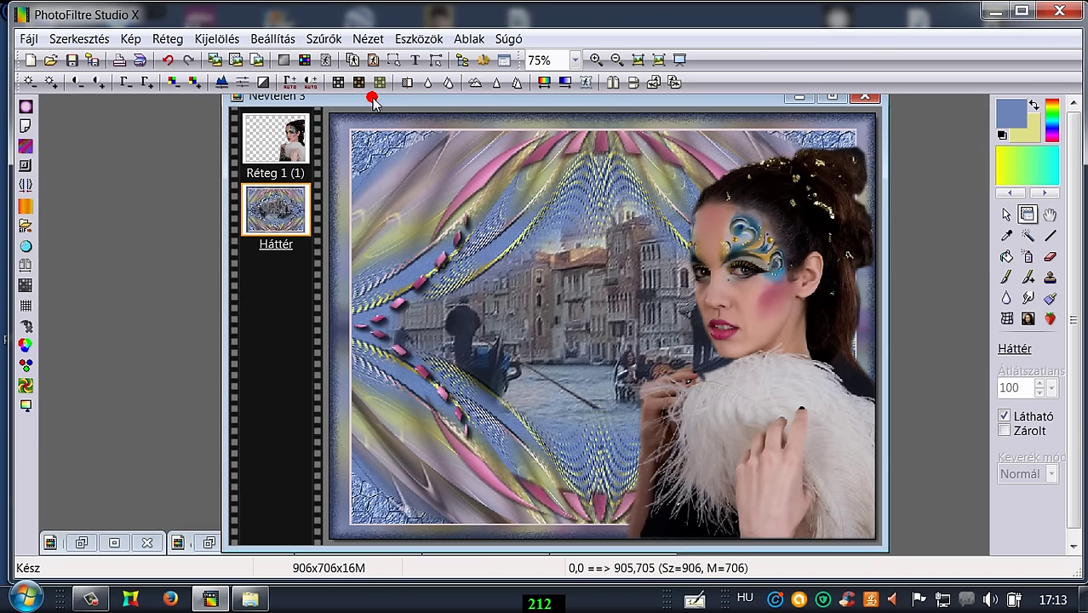
{"action": "left_click_drag", "start_coordinate": [369, 97], "coordinate": [415, 89]}
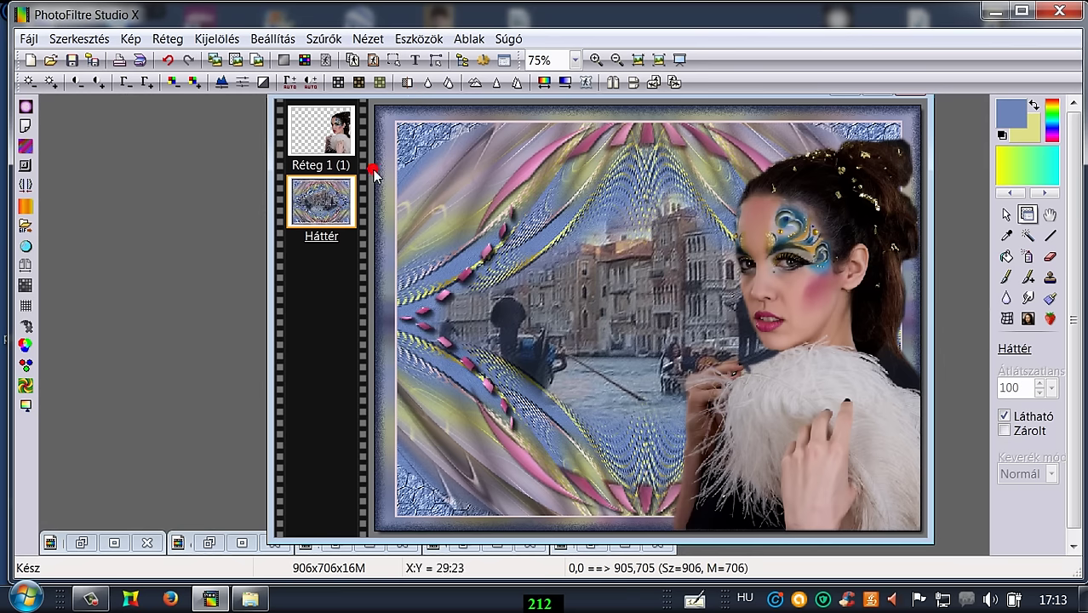
{"action": "left_click", "coordinate": [332, 546]}
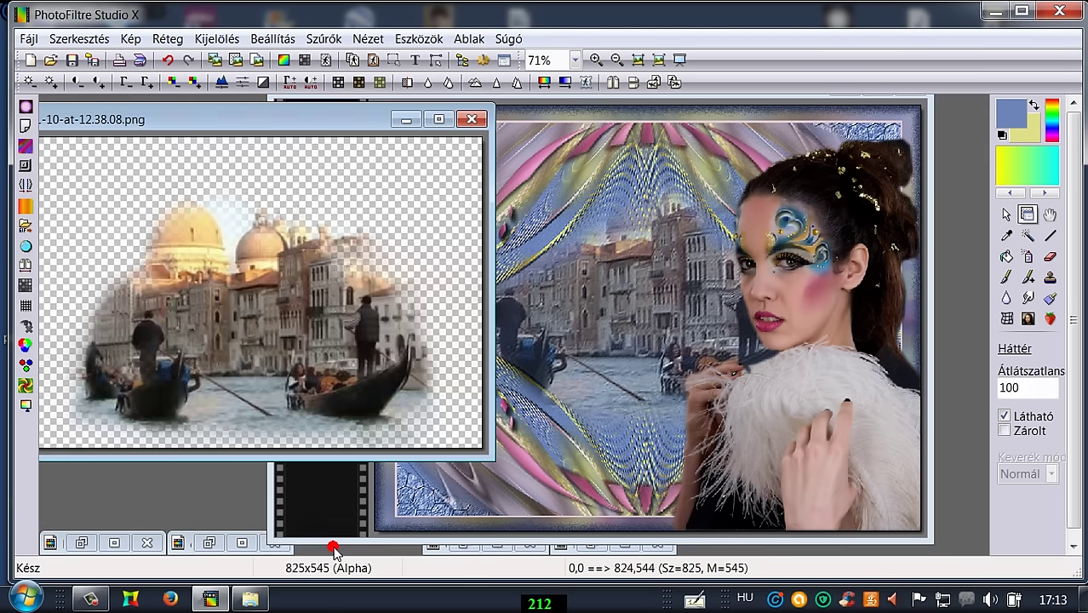
{"action": "left_click", "coordinate": [471, 120]}
{"action": "left_click", "coordinate": [634, 356]}
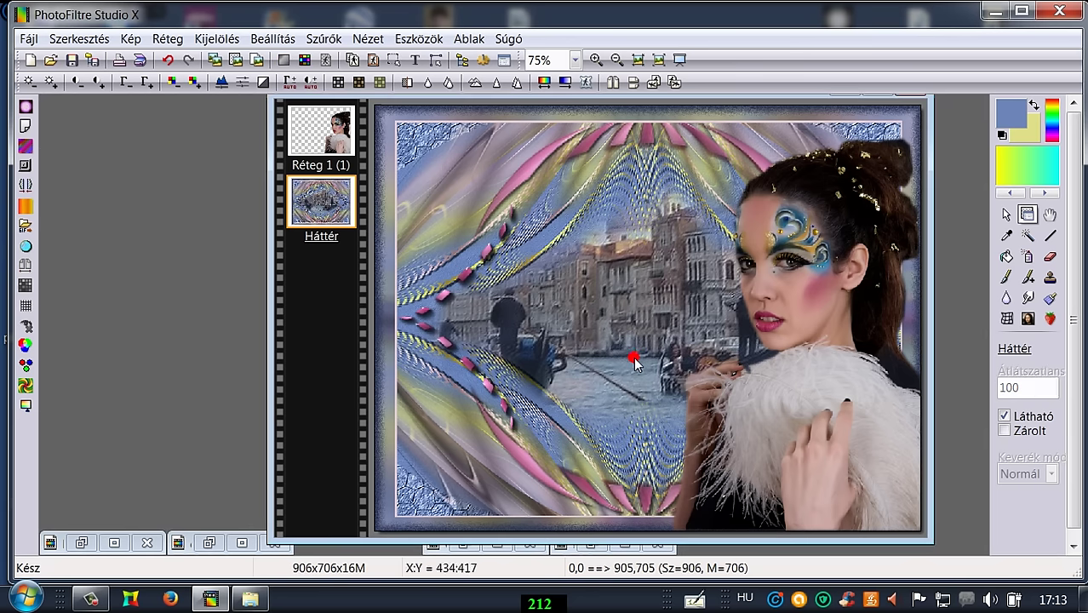
- Copy the flower decoration from 0_ca004_ed14e8d6_L.png and paste it into the Venice composition as a new layer
{"action": "left_click", "coordinate": [467, 549]}
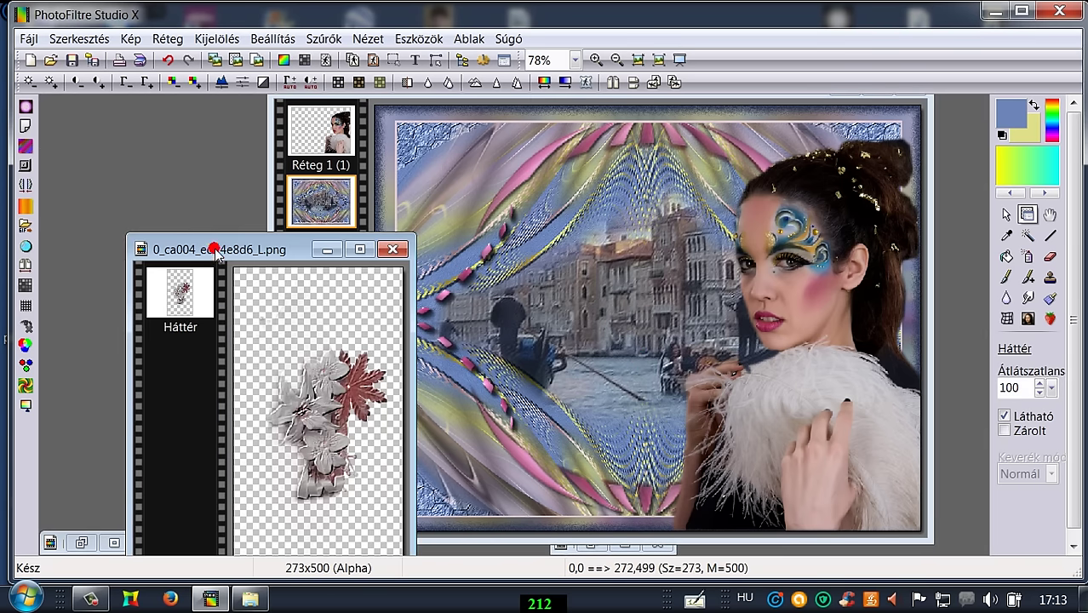
{"action": "left_click_drag", "start_coordinate": [215, 249], "coordinate": [140, 168]}
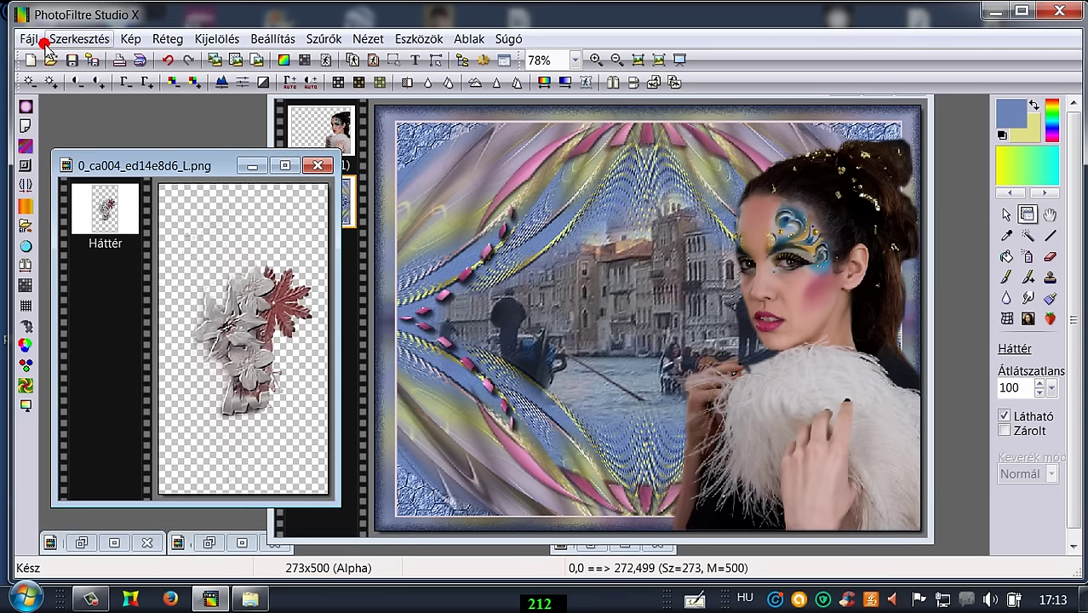
{"action": "left_click", "coordinate": [79, 38]}
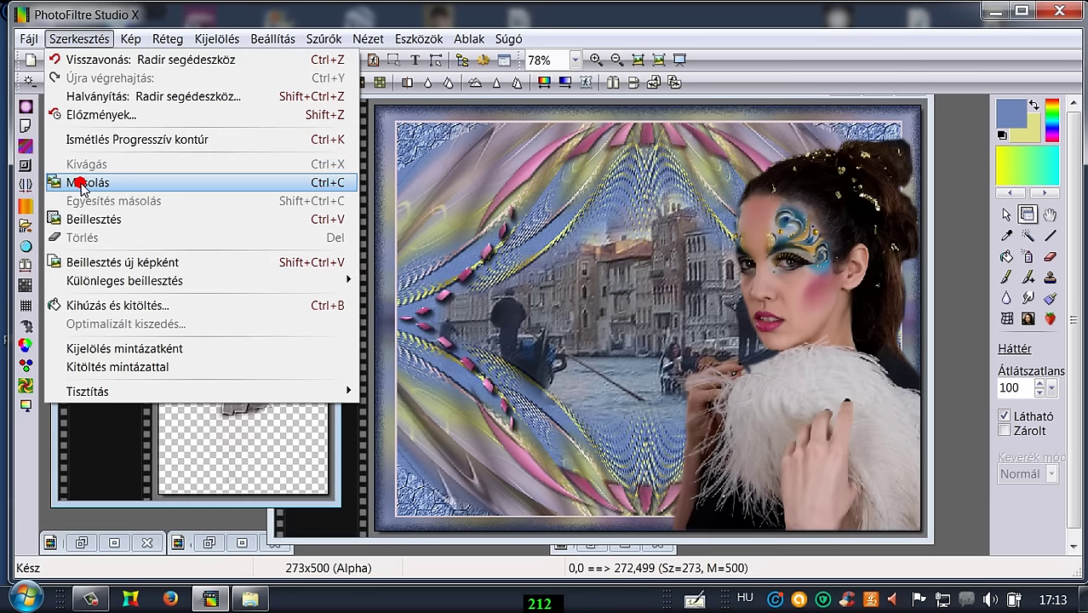
{"action": "left_click", "coordinate": [85, 183]}
{"action": "left_click", "coordinate": [360, 99]}
{"action": "left_click_drag", "start_coordinate": [360, 99], "coordinate": [249, 98]}
{"action": "left_click", "coordinate": [61, 40]}
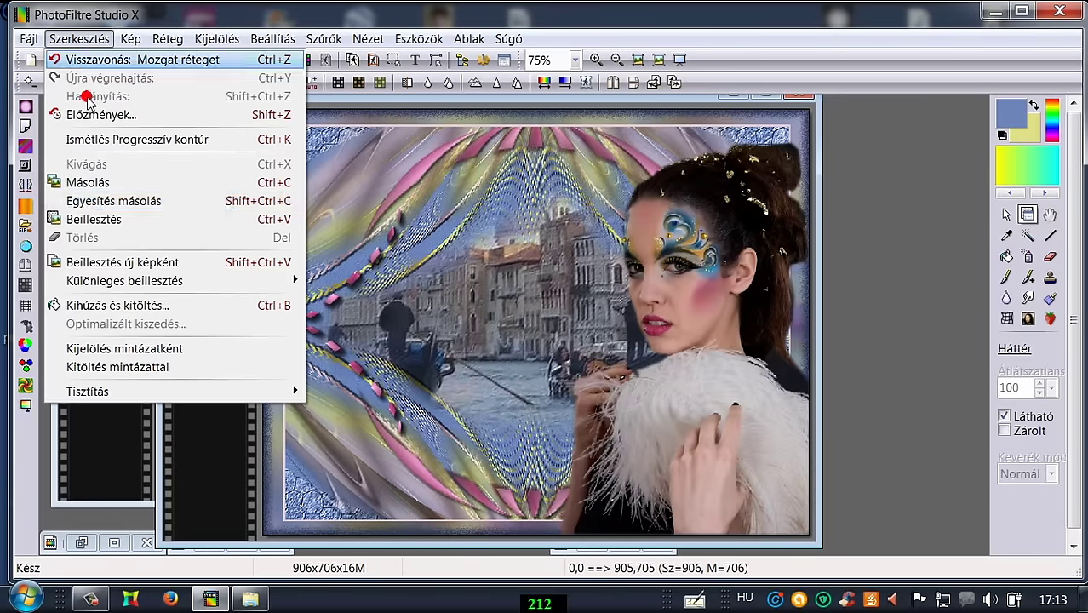
{"action": "left_click", "coordinate": [94, 218]}
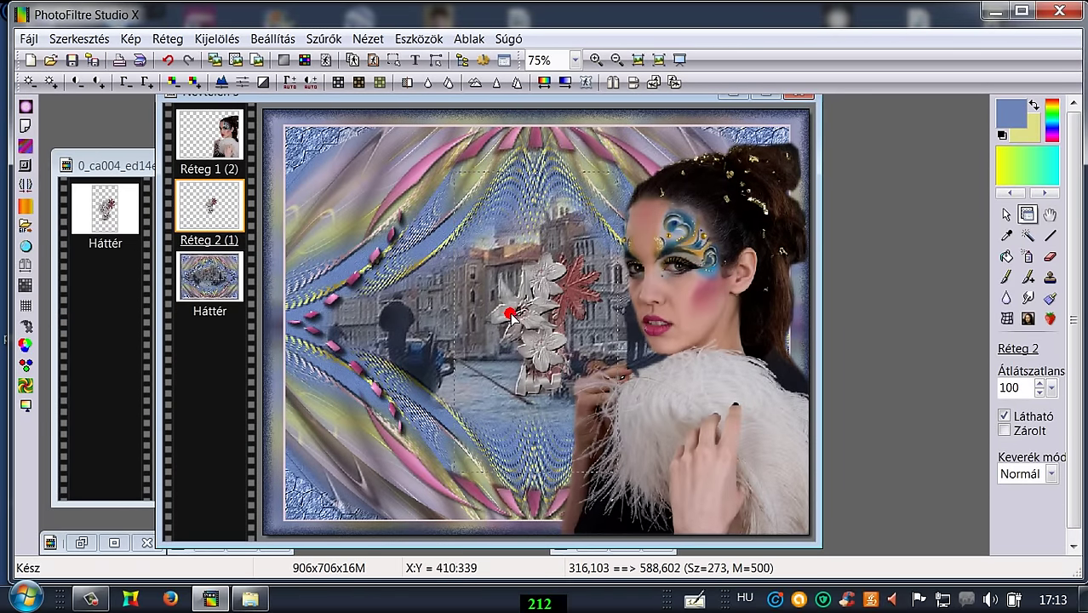
- Place the flower layer in the composition's upper left corner and rotate it by 25.60° at 100% scale
{"action": "left_click_drag", "start_coordinate": [523, 322], "coordinate": [282, 172]}
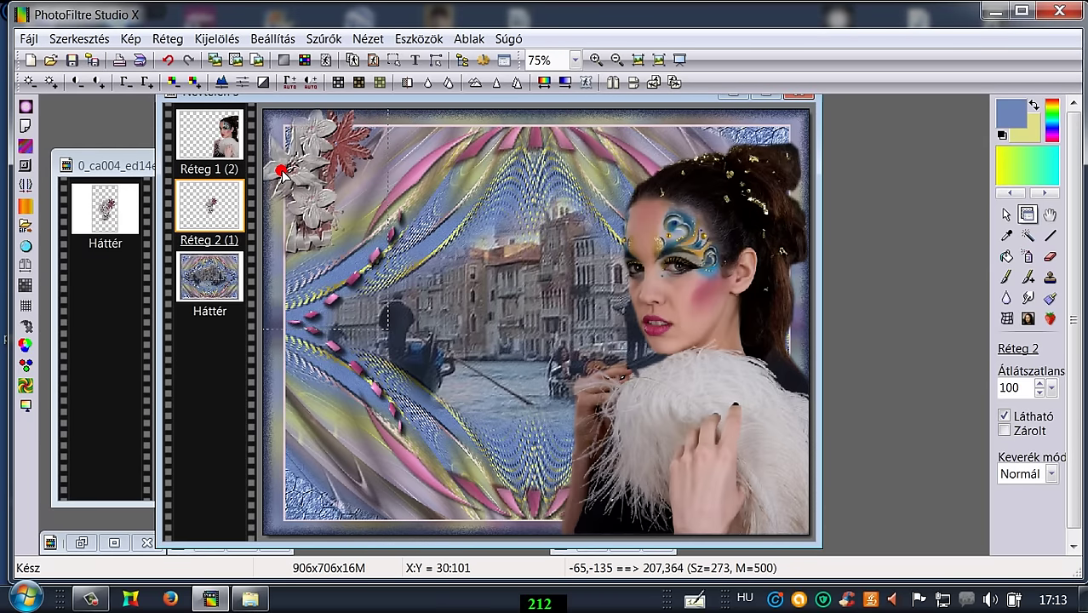
{"action": "right_click", "coordinate": [202, 204]}
{"action": "left_click", "coordinate": [235, 356]}
{"action": "left_click_drag", "start_coordinate": [750, 189], "coordinate": [801, 189]}
{"action": "left_click", "coordinate": [781, 400]}
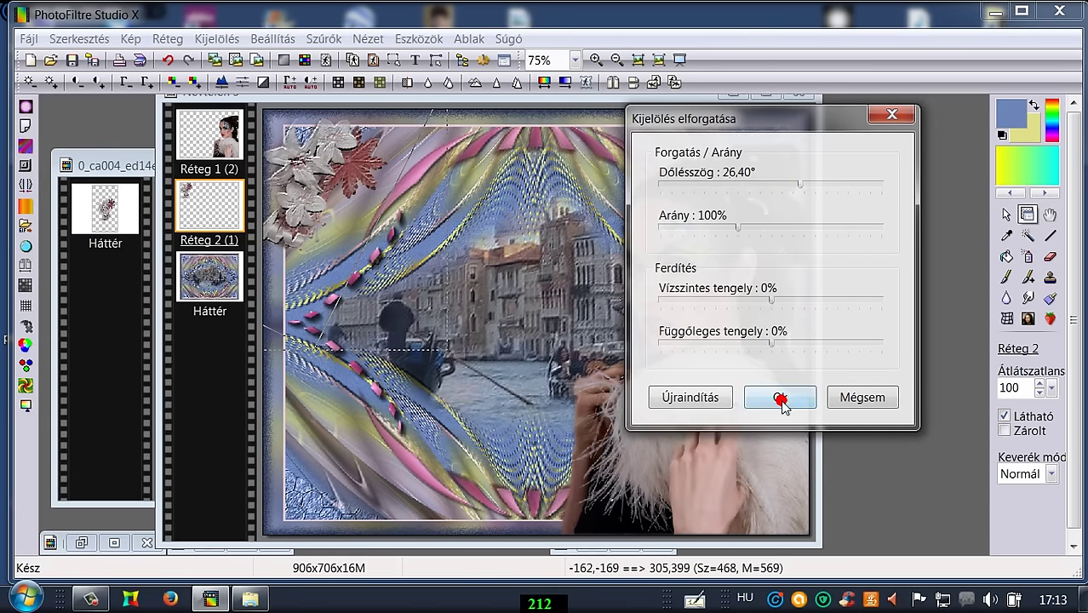
{"action": "left_click_drag", "start_coordinate": [781, 400], "coordinate": [765, 368]}
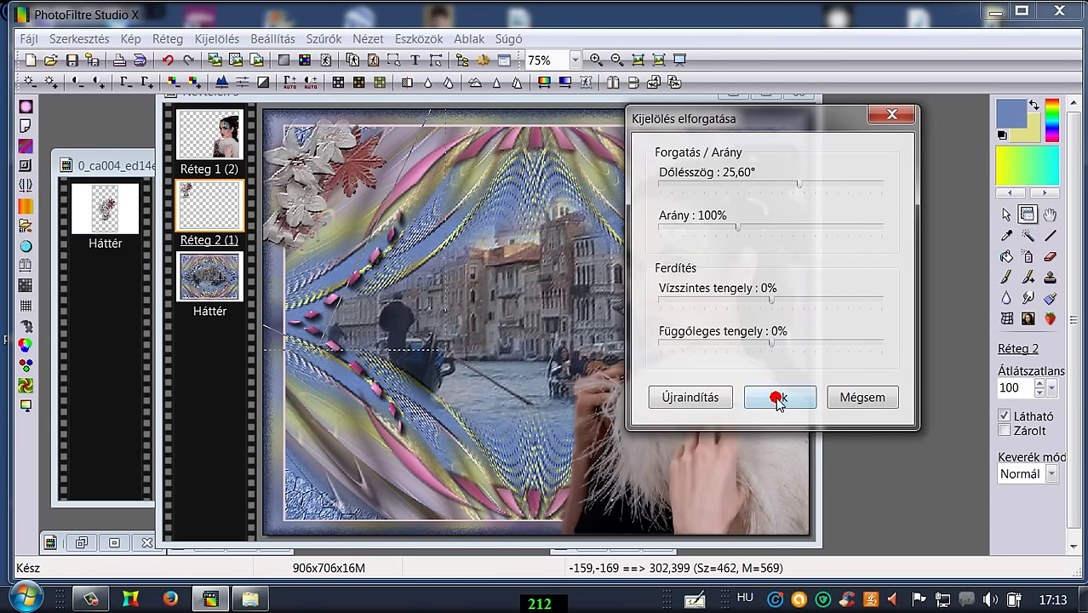
{"action": "left_click", "coordinate": [778, 399]}
{"action": "mouse_move", "coordinate": [311, 158]}
{"action": "left_mouse_down"}
{"action": "mouse_move", "coordinate": [319, 152]}
{"action": "mouse_move", "coordinate": [311, 173]}
{"action": "left_mouse_up"}
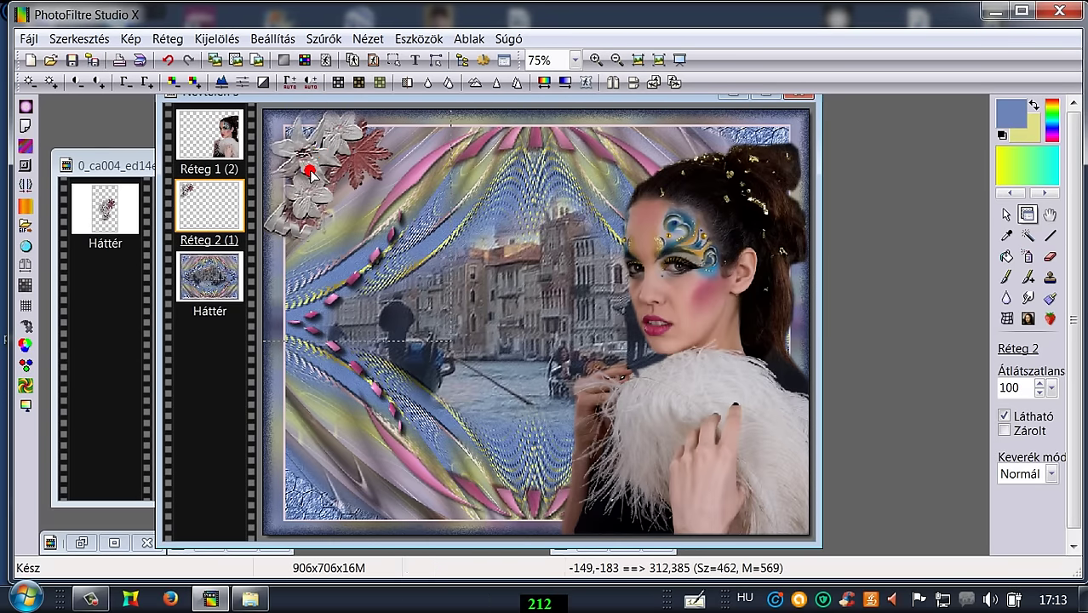
- Merge the girl layer with the flower layer, and merge the combined layer into the background
{"action": "left_click_drag", "start_coordinate": [226, 290], "coordinate": [86, 226]}
{"action": "right_click", "coordinate": [205, 140]}
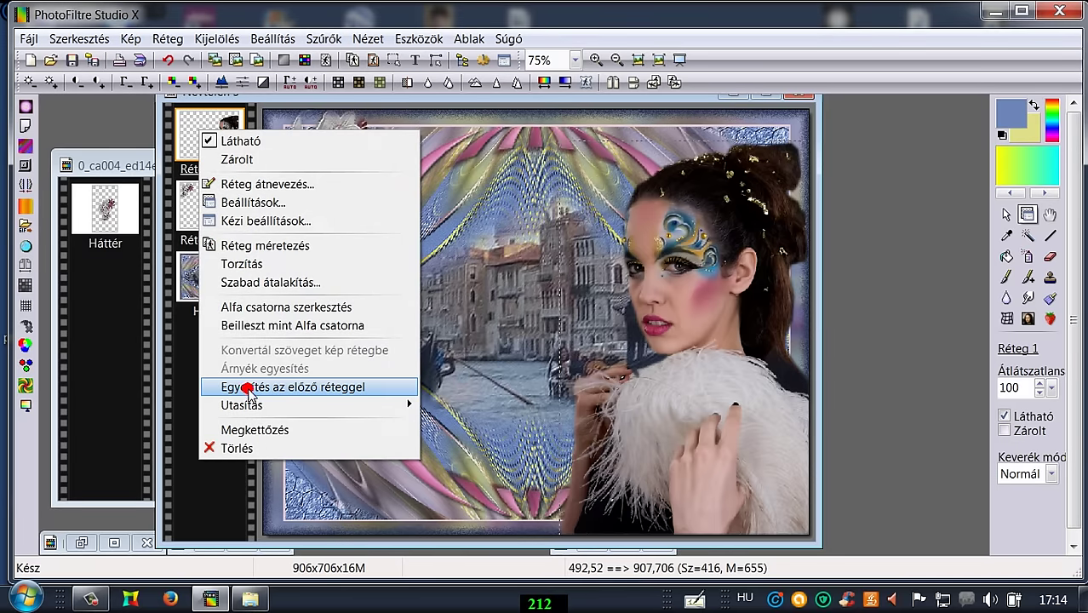
{"action": "left_click", "coordinate": [245, 385]}
{"action": "right_click", "coordinate": [215, 219]}
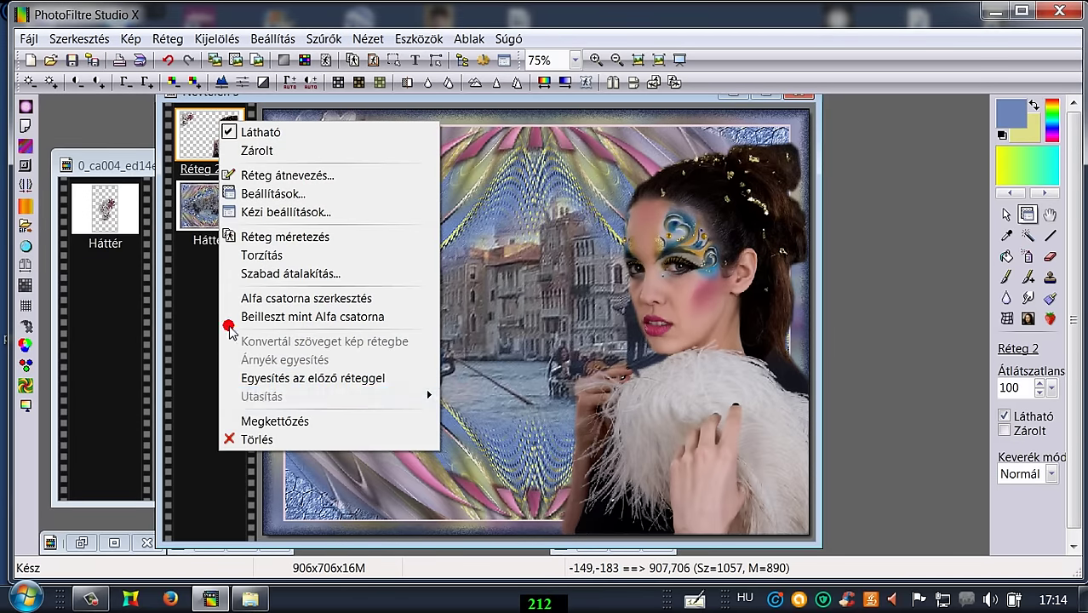
{"action": "left_click", "coordinate": [247, 378]}
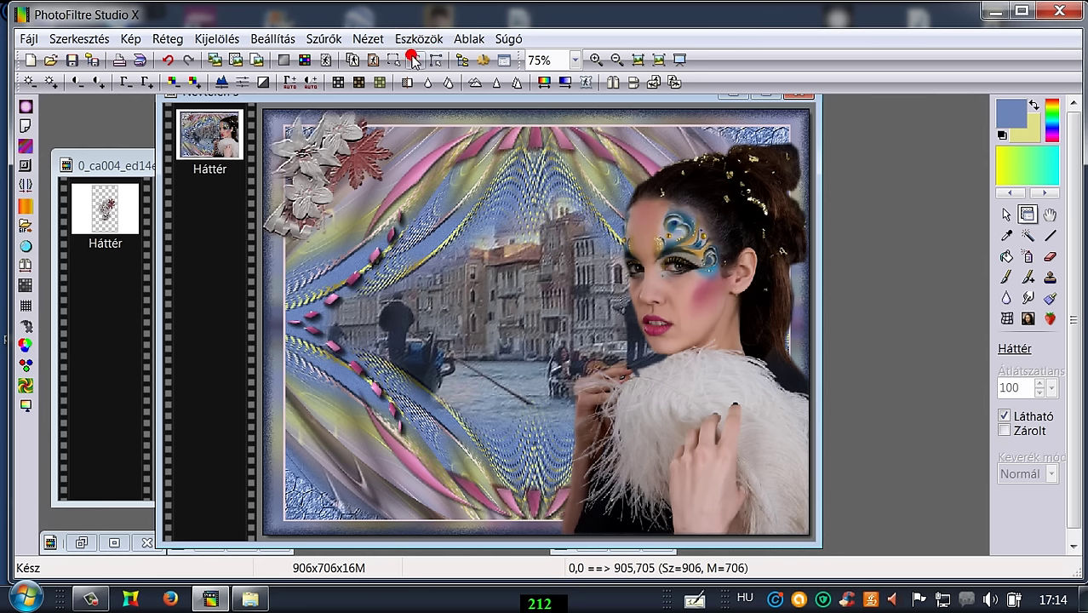
- Add two empty 906 × 706 pixel layers with automatic transparency above the background
{"action": "left_click", "coordinate": [168, 39]}
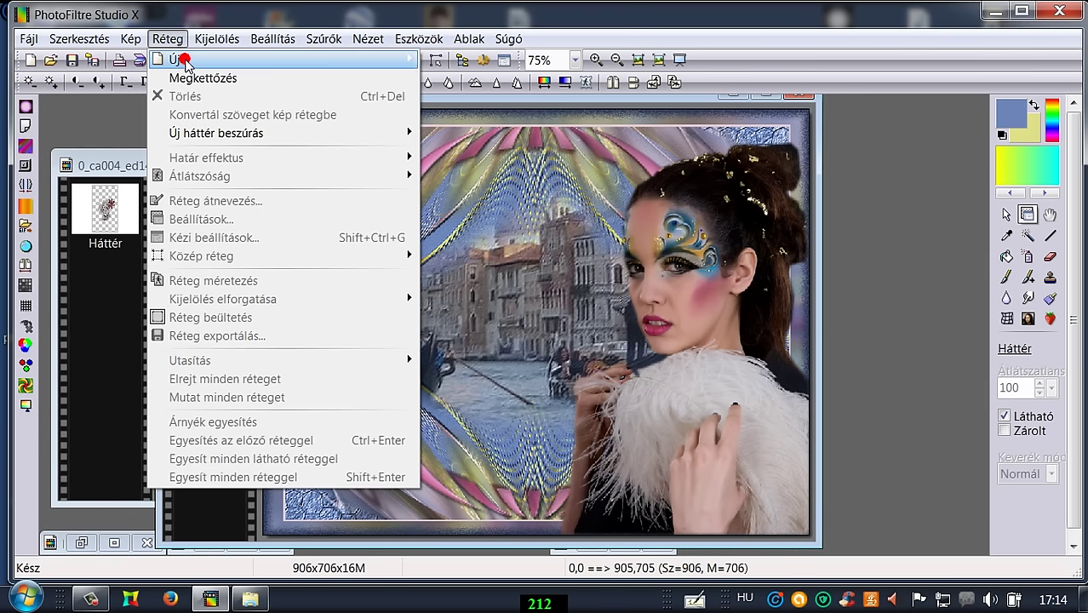
{"action": "mouse_move", "coordinate": [243, 61]}
{"action": "left_click", "coordinate": [444, 60]}
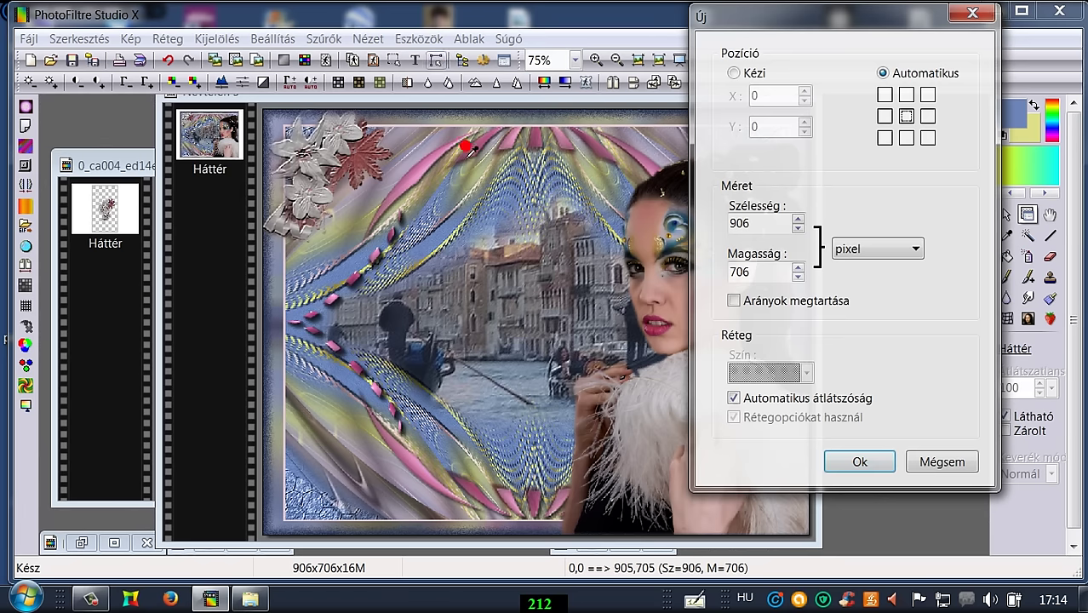
{"action": "left_click", "coordinate": [860, 462]}
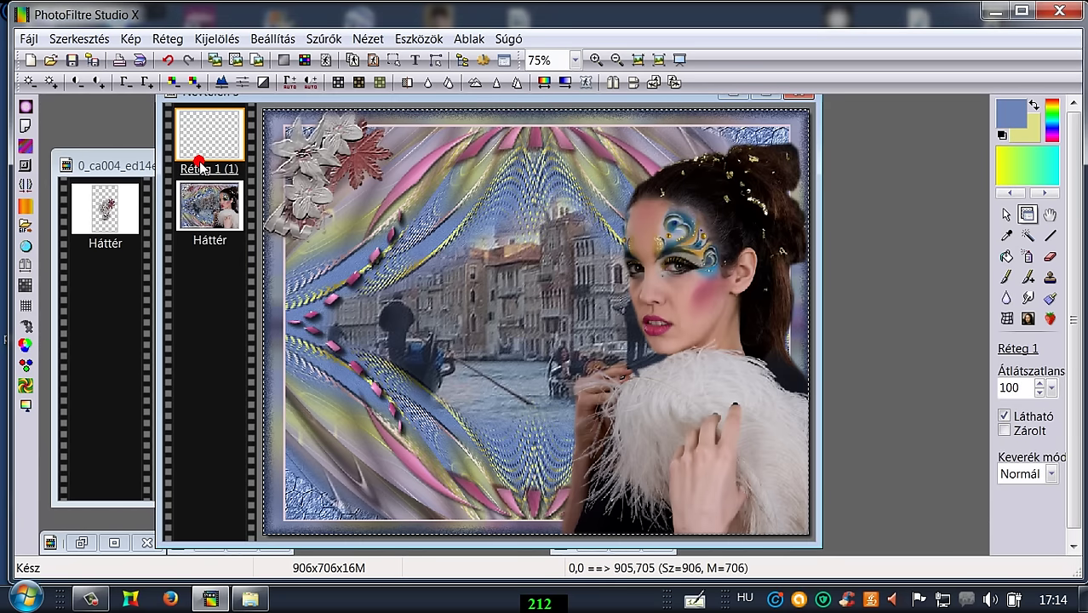
{"action": "left_click", "coordinate": [168, 39]}
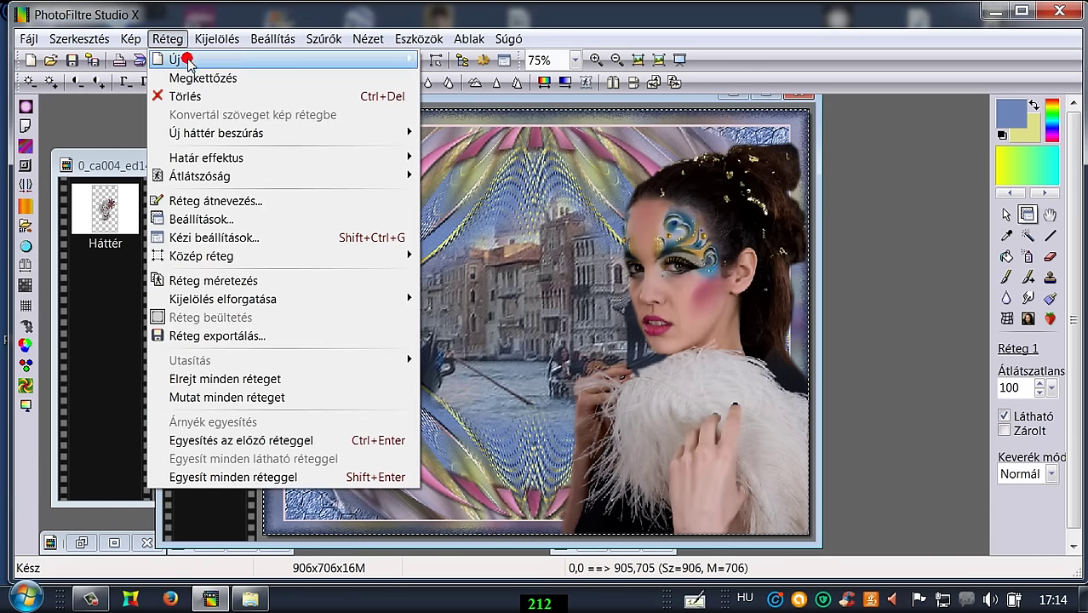
{"action": "mouse_move", "coordinate": [186, 59]}
{"action": "left_click", "coordinate": [439, 59]}
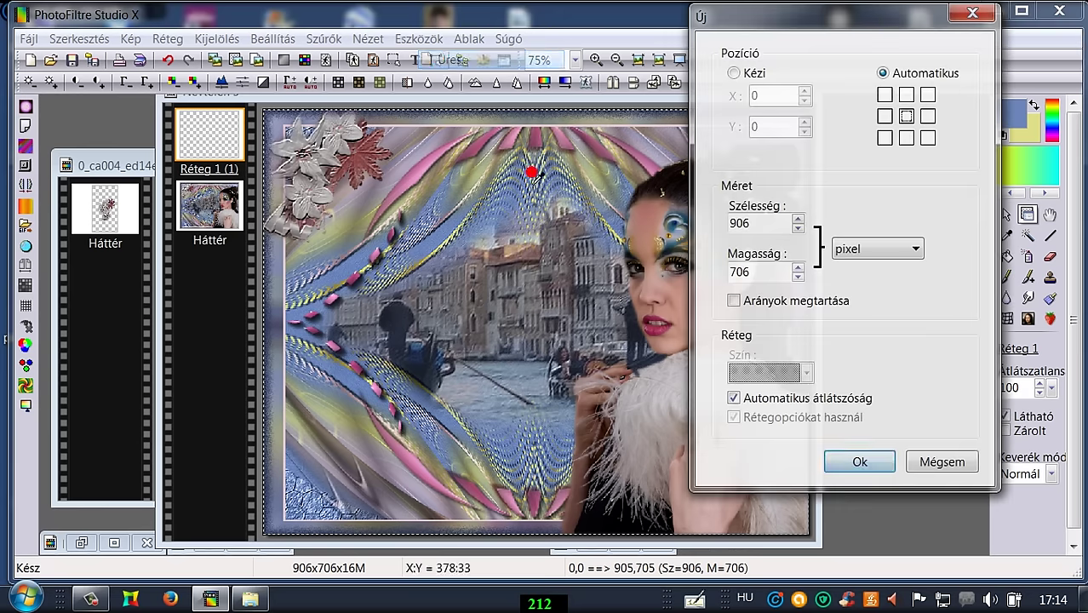
{"action": "left_click", "coordinate": [860, 462]}
- Select the lower empty layer and open the PhotoPNG filter for it
{"action": "left_click", "coordinate": [189, 192]}
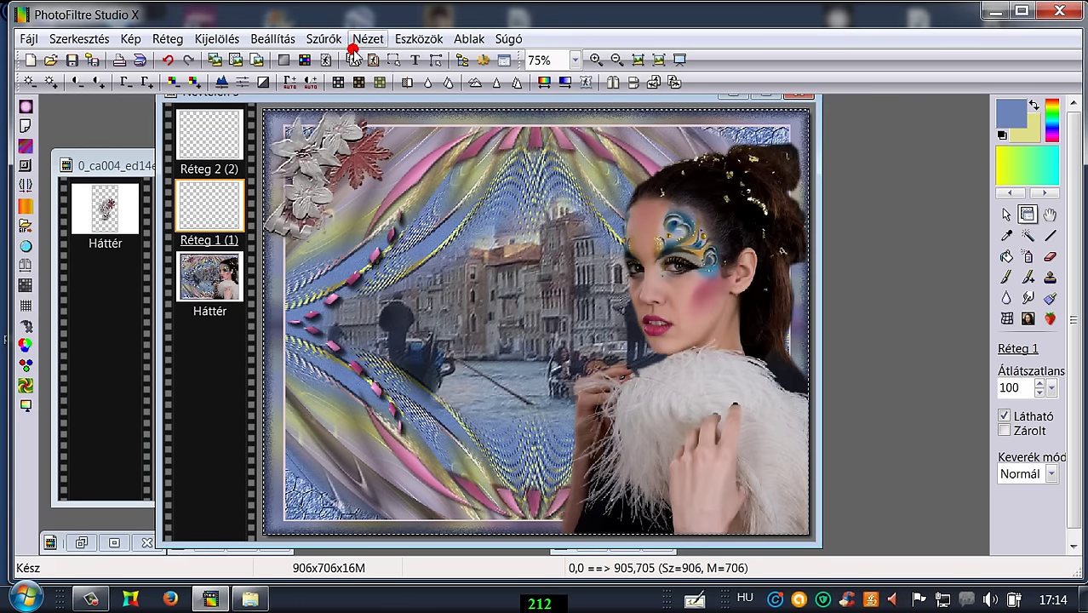
{"action": "left_click", "coordinate": [319, 39]}
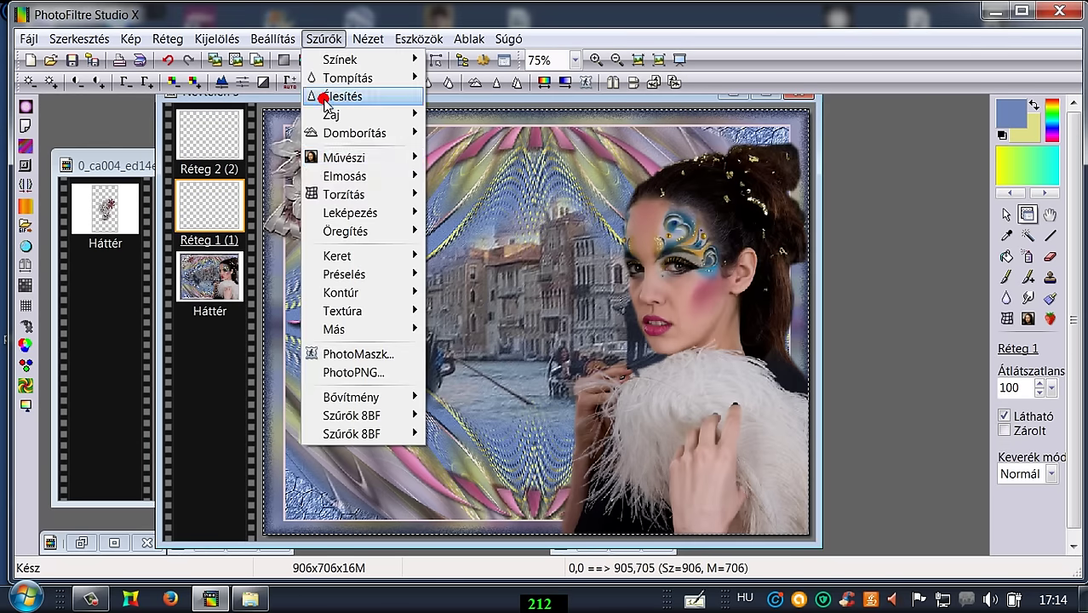
{"action": "left_click", "coordinate": [341, 372]}
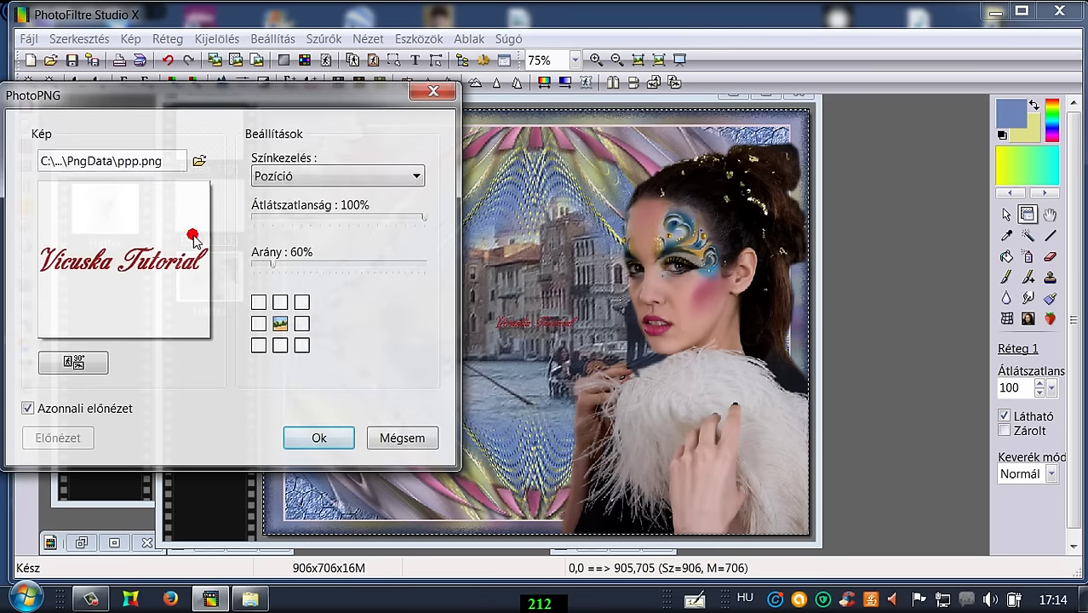
{"action": "left_click", "coordinate": [199, 161]}
{"action": "left_click_drag", "start_coordinate": [734, 224], "coordinate": [737, 352]}
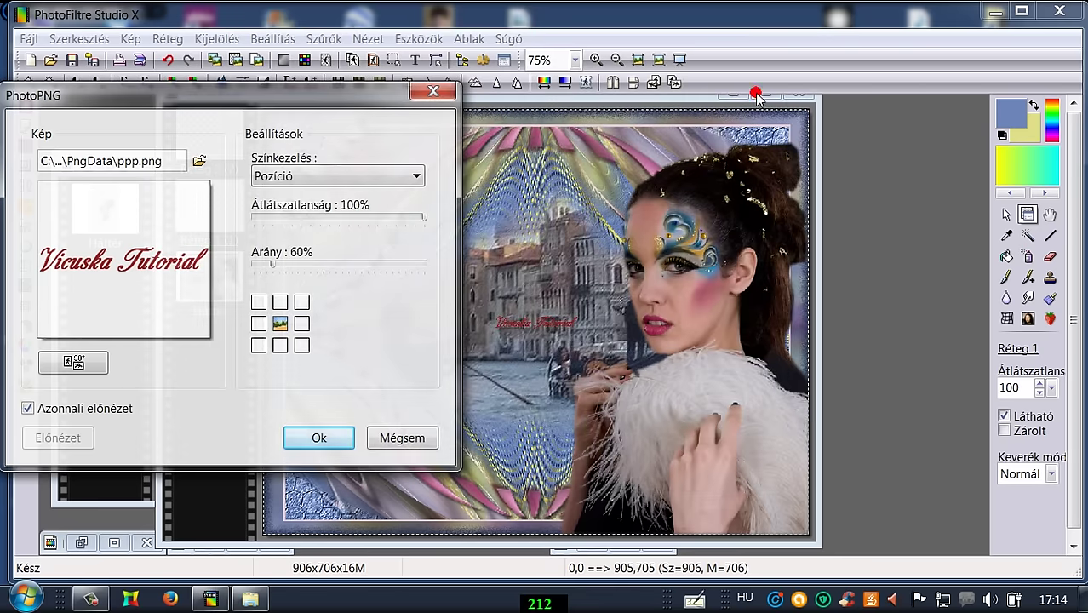
{"action": "left_click", "coordinate": [907, 77]}
- Insert the signature text image ppp.png in the centre of the layer at 100% scale and 100% opacity
{"action": "mouse_move", "coordinate": [287, 102]}
{"action": "left_mouse_down"}
{"action": "mouse_move", "coordinate": [151, 151]}
{"action": "mouse_move", "coordinate": [314, 96]}
{"action": "mouse_move", "coordinate": [289, 95]}
{"action": "left_mouse_up"}
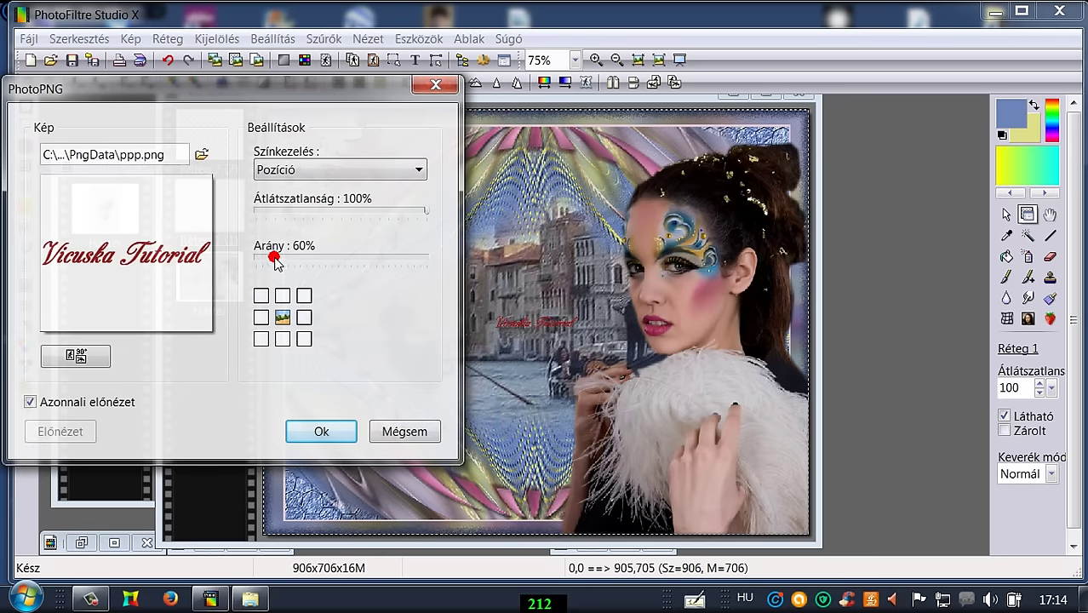
{"action": "left_click_drag", "start_coordinate": [282, 259], "coordinate": [301, 260]}
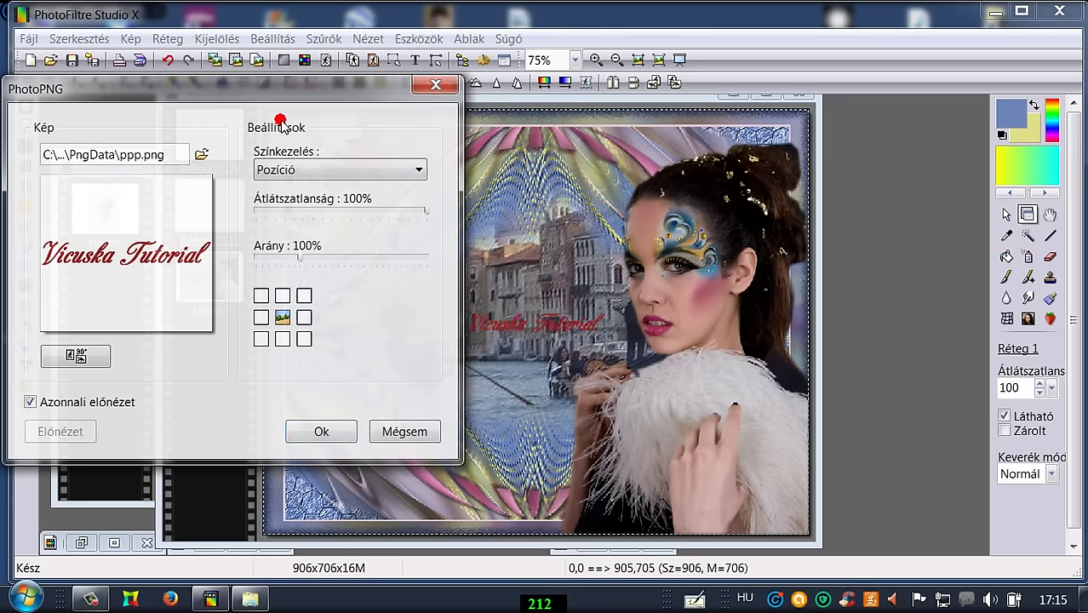
{"action": "left_click_drag", "start_coordinate": [289, 90], "coordinate": [205, 90]}
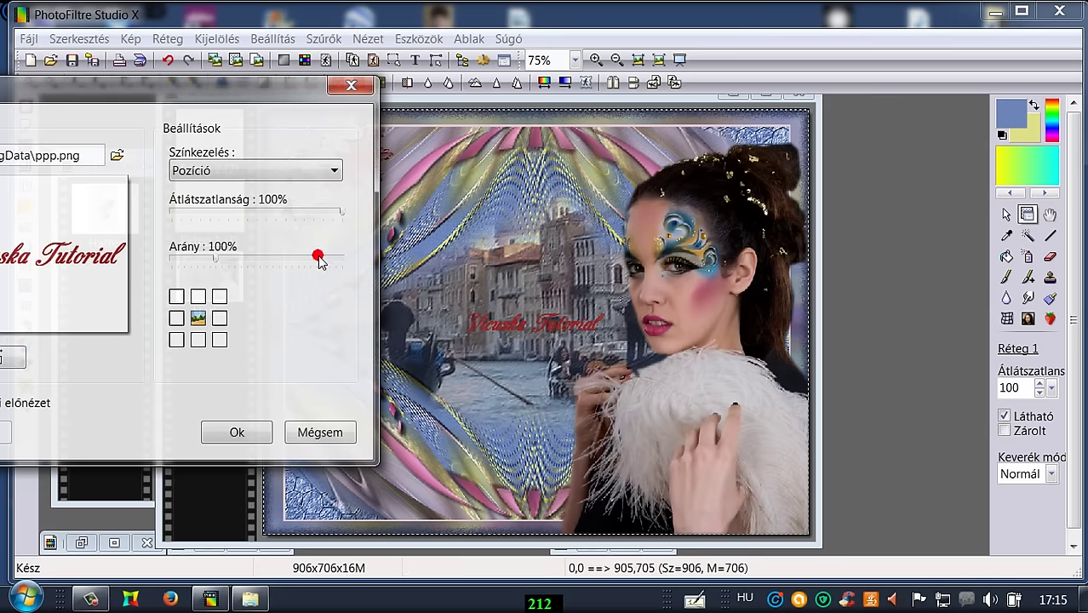
{"action": "left_click_drag", "start_coordinate": [193, 94], "coordinate": [297, 96]}
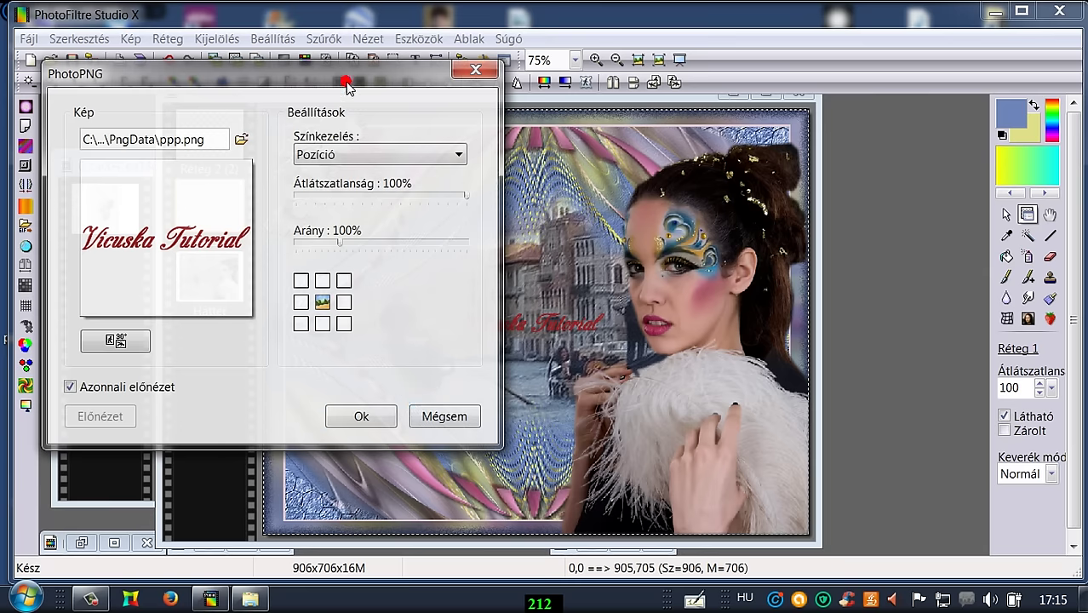
{"action": "left_click_drag", "start_coordinate": [346, 85], "coordinate": [288, 83]}
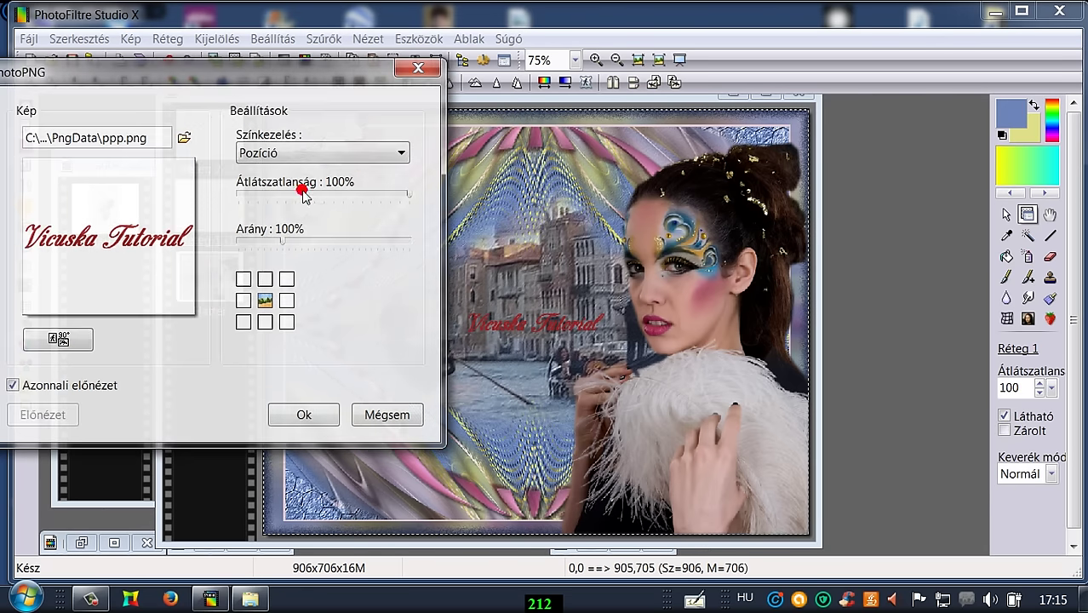
{"action": "left_click", "coordinate": [305, 415]}
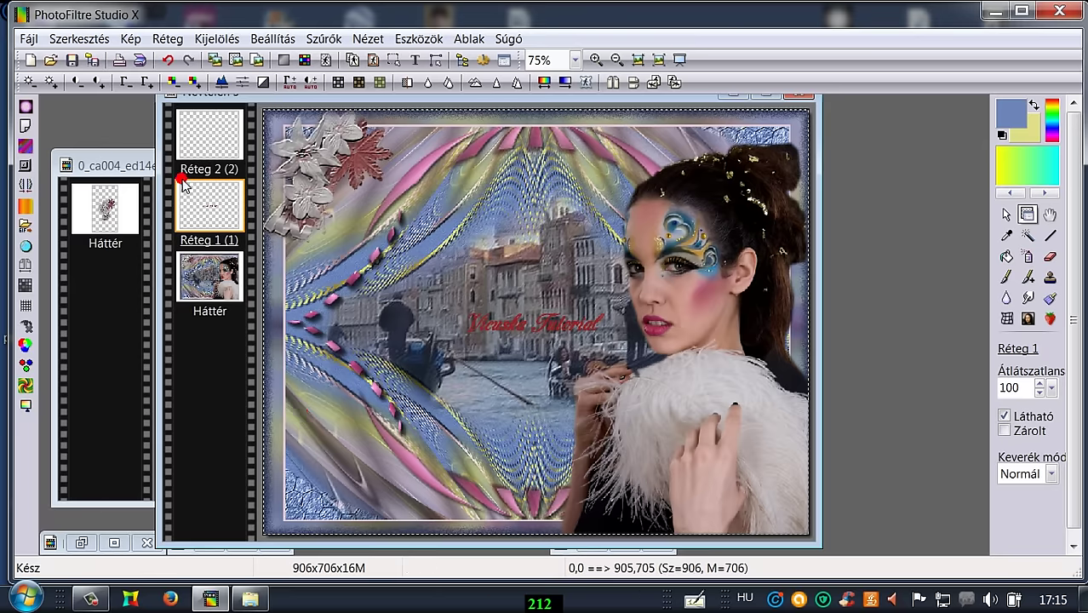
- Shift the signature layer's hue to yellow at 61° using method 2, hue variation
{"action": "left_click", "coordinate": [545, 82]}
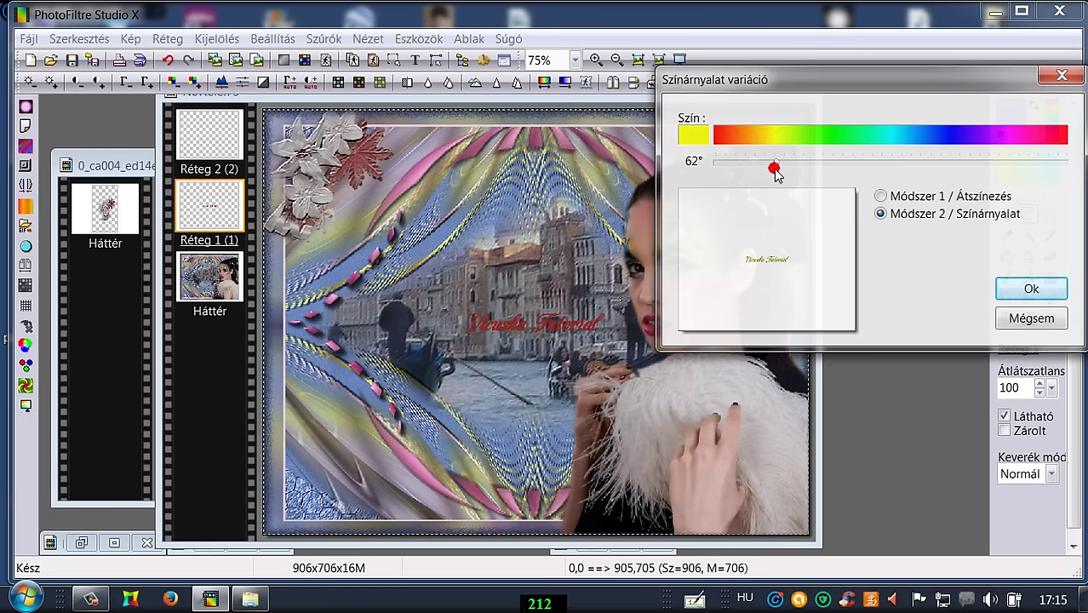
{"action": "left_click_drag", "start_coordinate": [777, 171], "coordinate": [744, 173]}
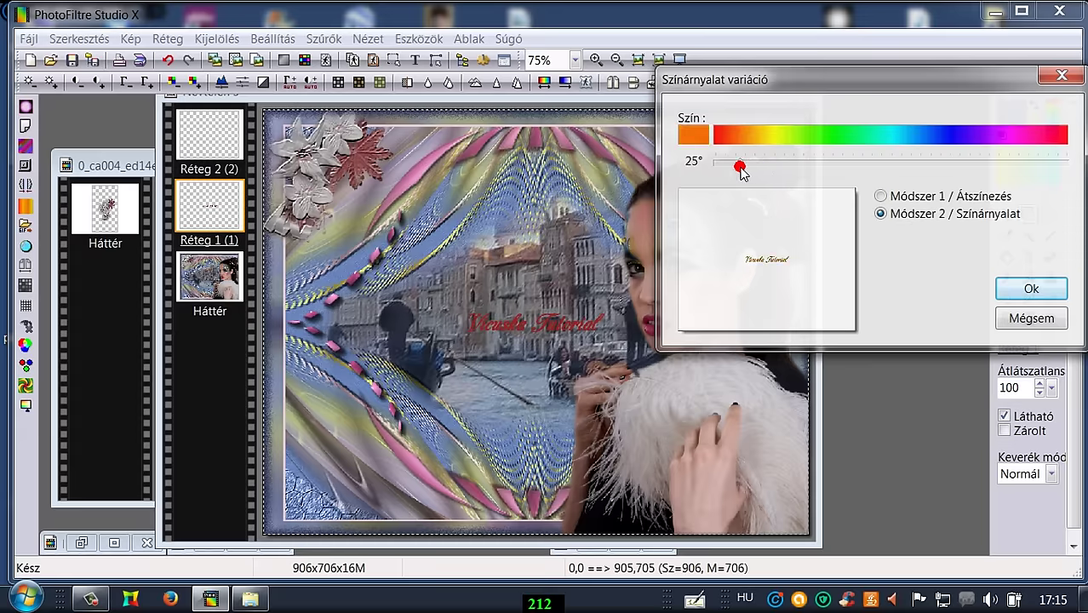
{"action": "left_click_drag", "start_coordinate": [743, 173], "coordinate": [775, 173]}
{"action": "left_click", "coordinate": [1001, 289]}
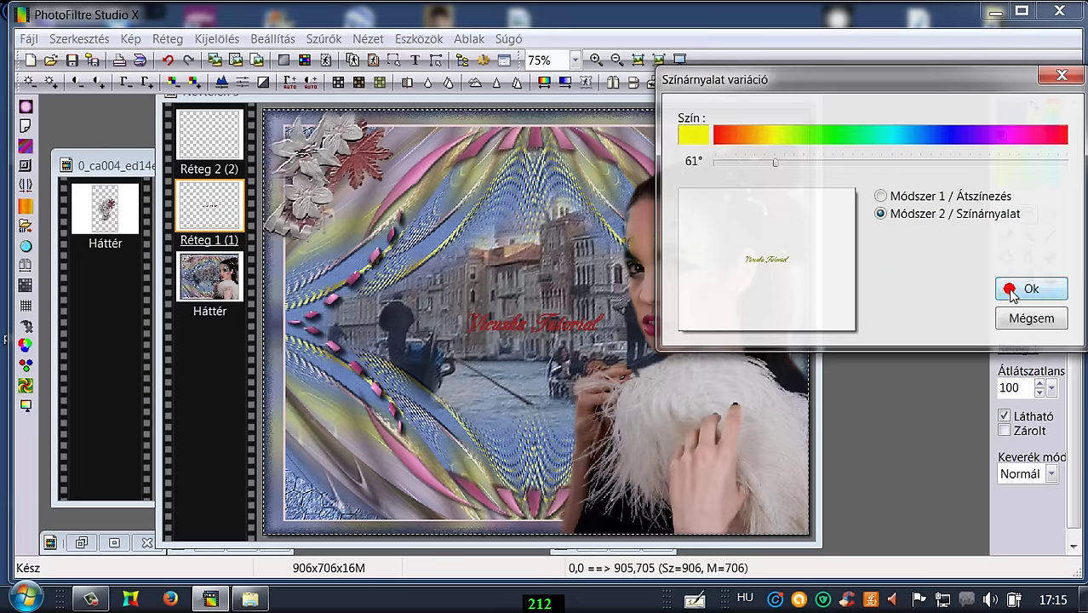
- Undo the signature's repositioning together with its yellow hue shift
{"action": "left_click_drag", "start_coordinate": [547, 316], "coordinate": [506, 241]}
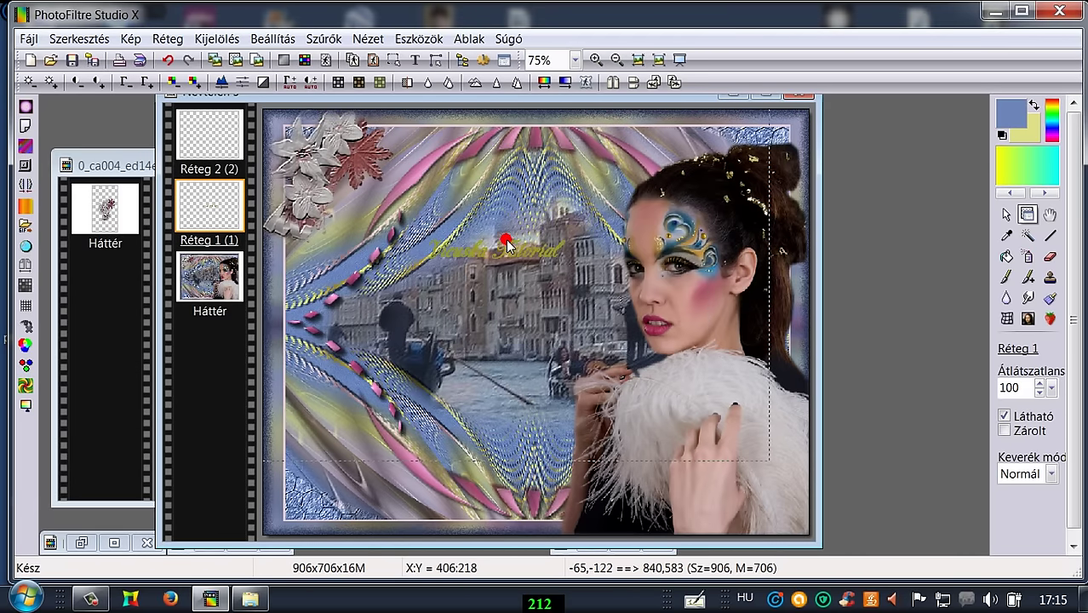
{"action": "left_click", "coordinate": [167, 59]}
{"action": "left_click", "coordinate": [168, 60]}
- Move the red signature text from the centre to the frame's lower-left corner, then up above the girl's head
{"action": "left_click", "coordinate": [394, 333]}
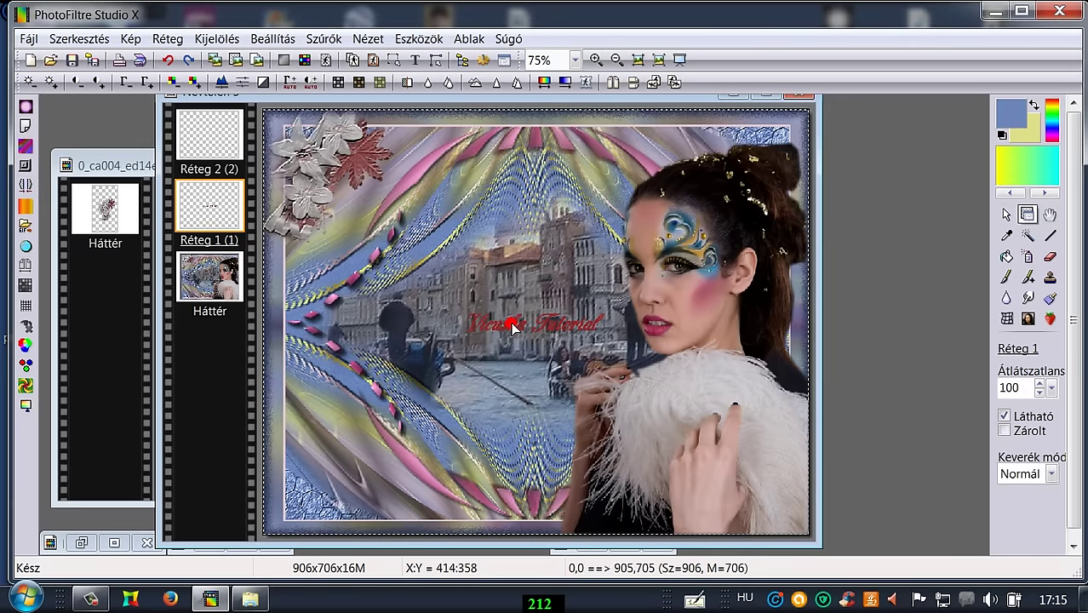
{"action": "left_click_drag", "start_coordinate": [514, 328], "coordinate": [330, 509]}
{"action": "left_click", "coordinate": [329, 505]}
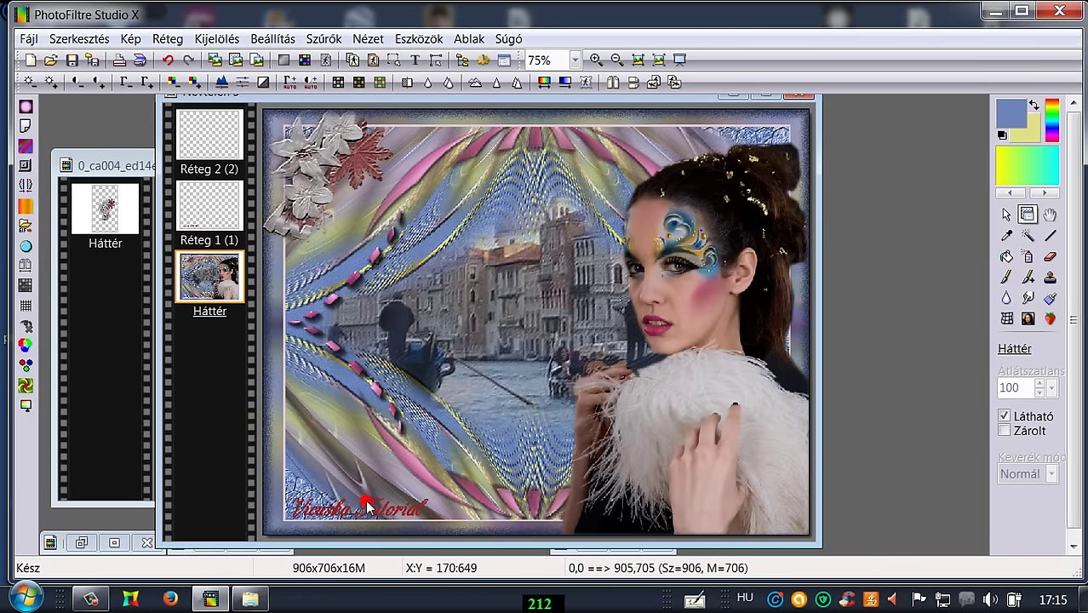
{"action": "mouse_move", "coordinate": [366, 505]}
{"action": "left_mouse_down"}
{"action": "mouse_move", "coordinate": [437, 503]}
{"action": "mouse_move", "coordinate": [376, 507]}
{"action": "mouse_move", "coordinate": [398, 459]}
{"action": "mouse_move", "coordinate": [682, 127]}
{"action": "mouse_move", "coordinate": [711, 130]}
{"action": "left_mouse_up"}
- Scale the signature layer down to 79% with free transform, without rotation or skew
{"action": "left_click", "coordinate": [220, 151]}
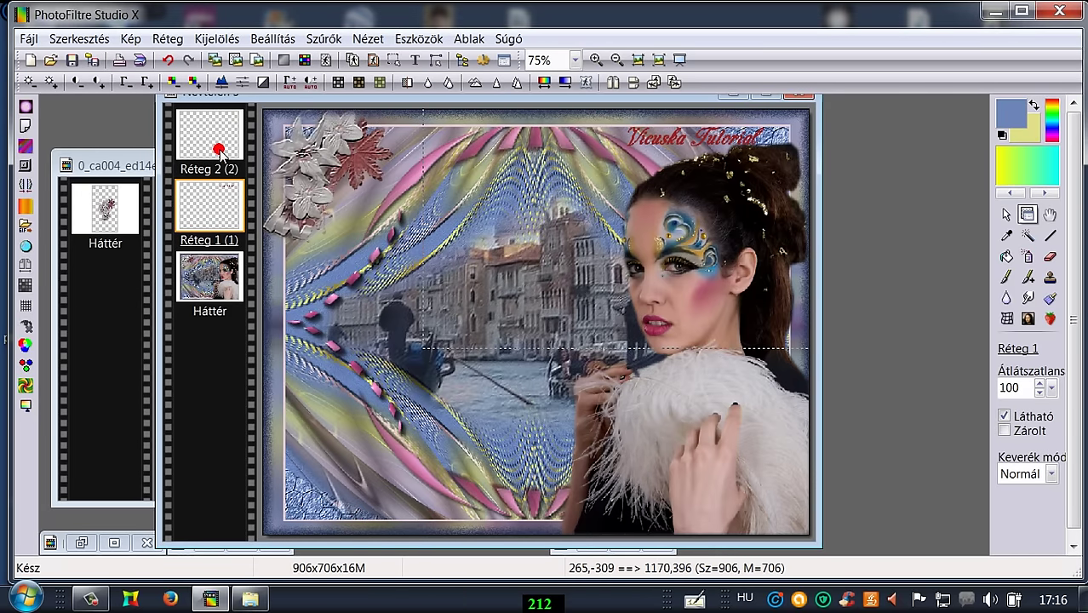
{"action": "right_click", "coordinate": [204, 211]}
{"action": "left_click", "coordinate": [230, 356]}
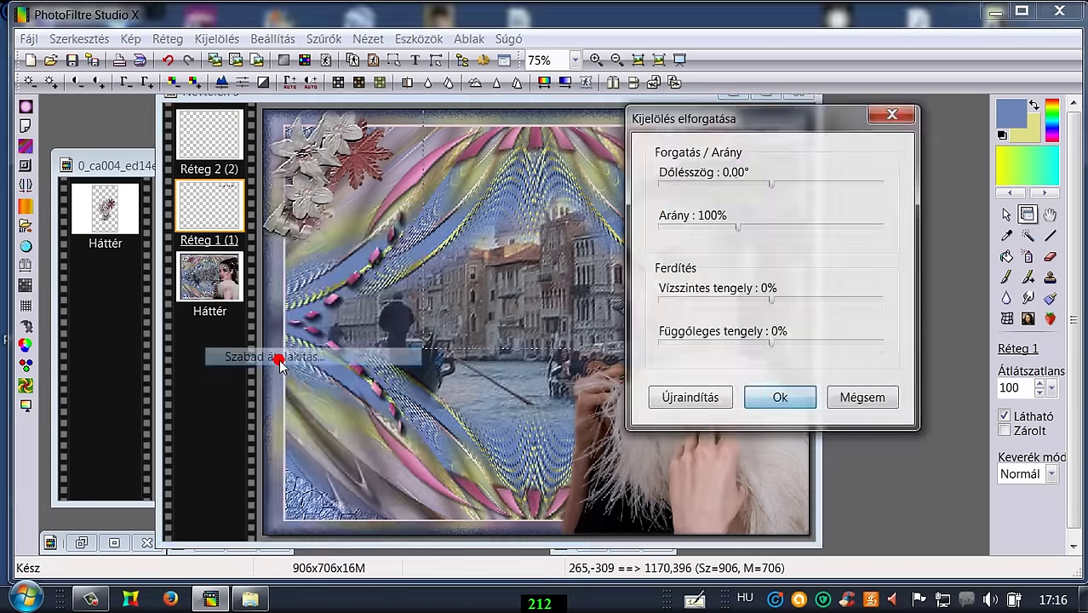
{"action": "left_click_drag", "start_coordinate": [738, 230], "coordinate": [723, 229]}
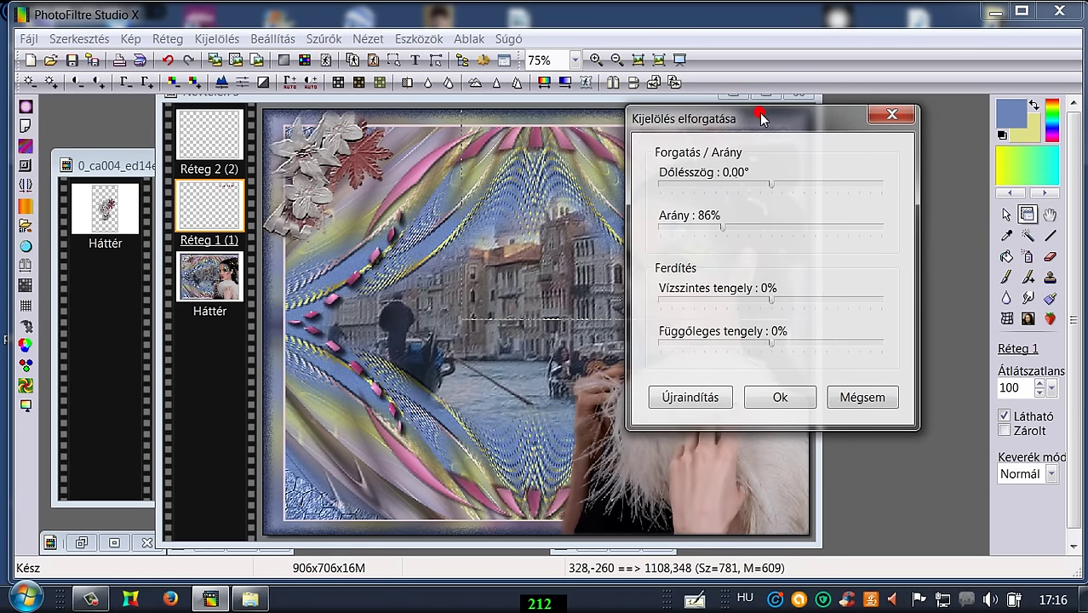
{"action": "left_click_drag", "start_coordinate": [761, 116], "coordinate": [377, 138]}
{"action": "left_click", "coordinate": [330, 242]}
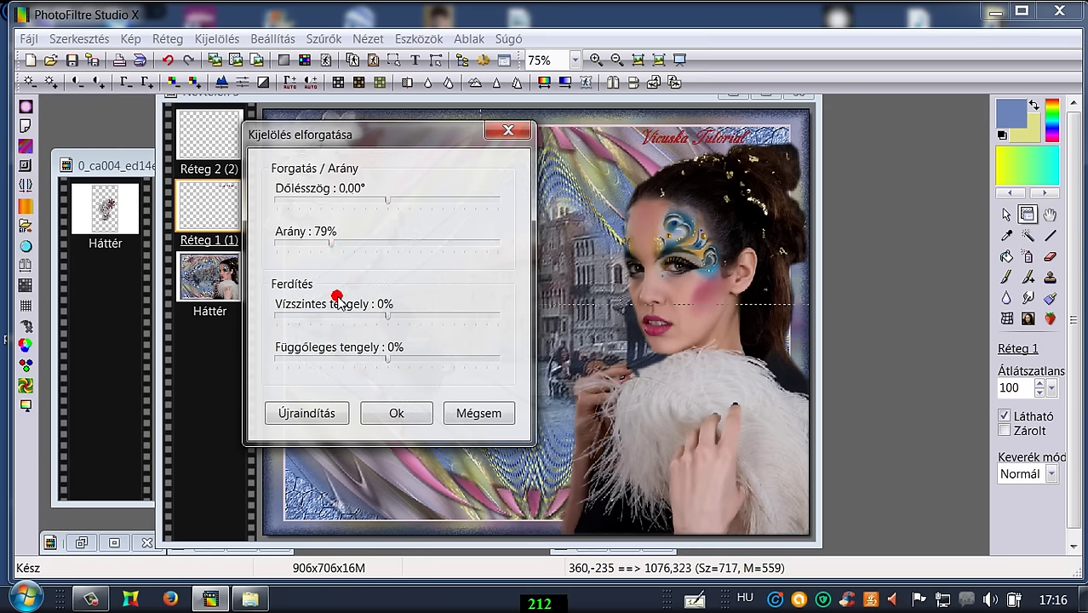
{"action": "left_click", "coordinate": [384, 414]}
- Position the reduced signature along the frame's upper edge, just above the girl's hair
{"action": "left_click_drag", "start_coordinate": [652, 146], "coordinate": [486, 171]}
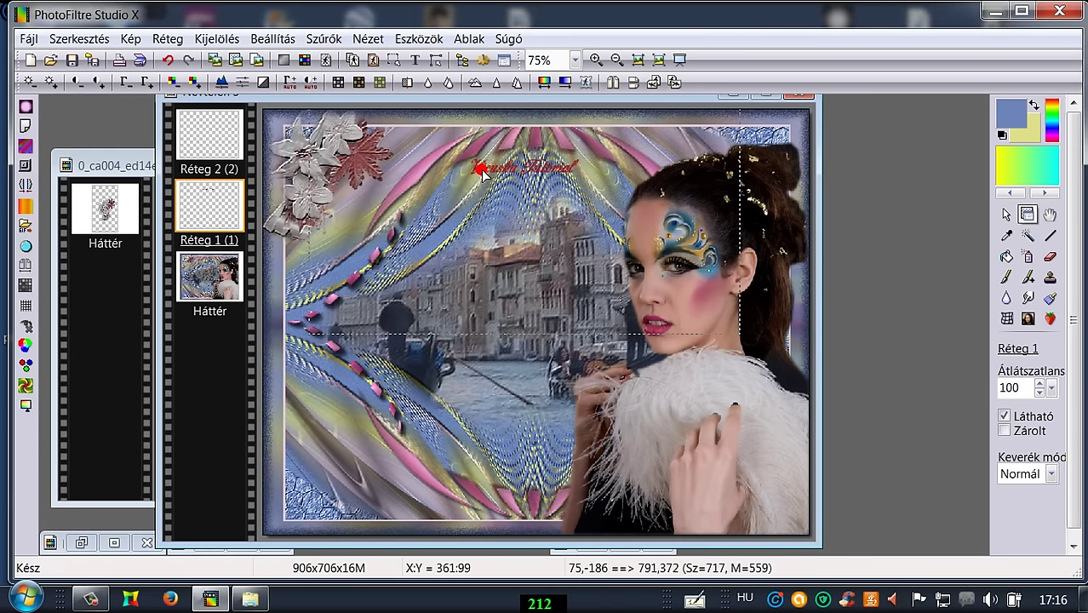
{"action": "left_click", "coordinate": [483, 170]}
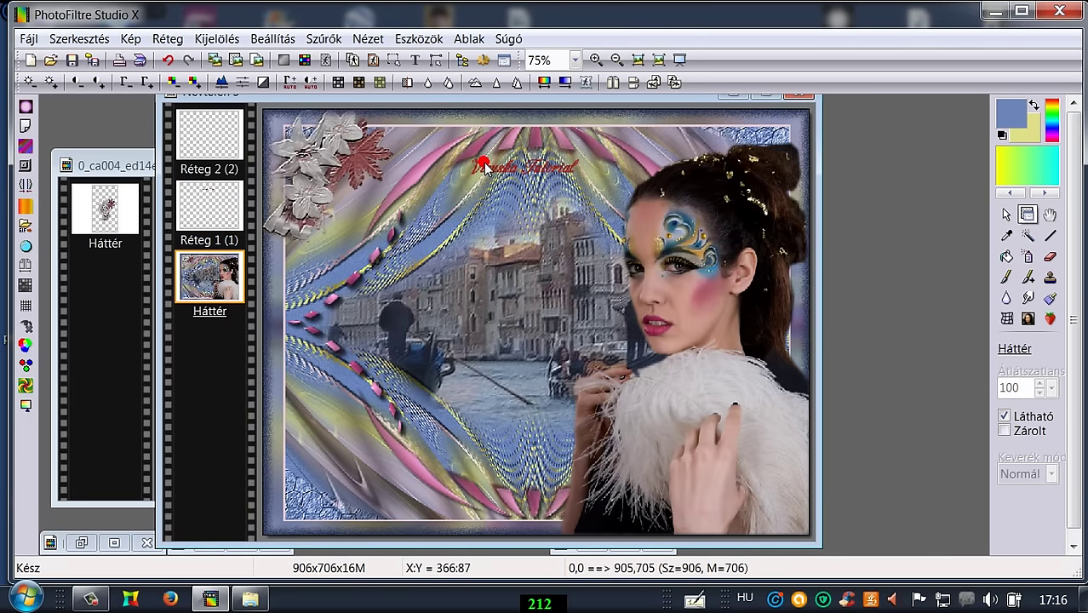
{"action": "left_click_drag", "start_coordinate": [484, 167], "coordinate": [502, 118]}
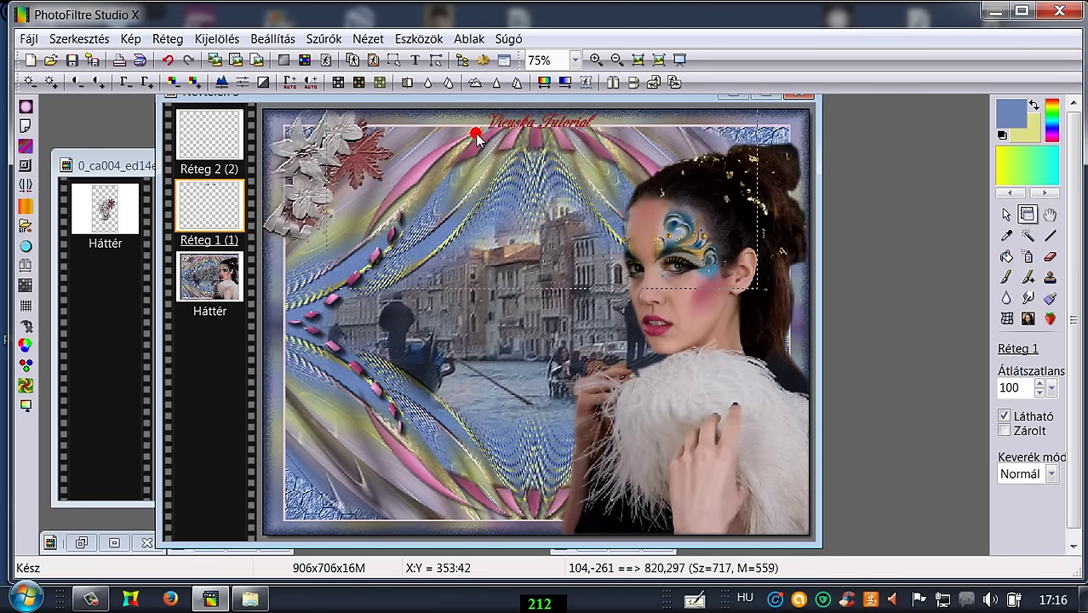
{"action": "left_click_drag", "start_coordinate": [580, 124], "coordinate": [704, 138]}
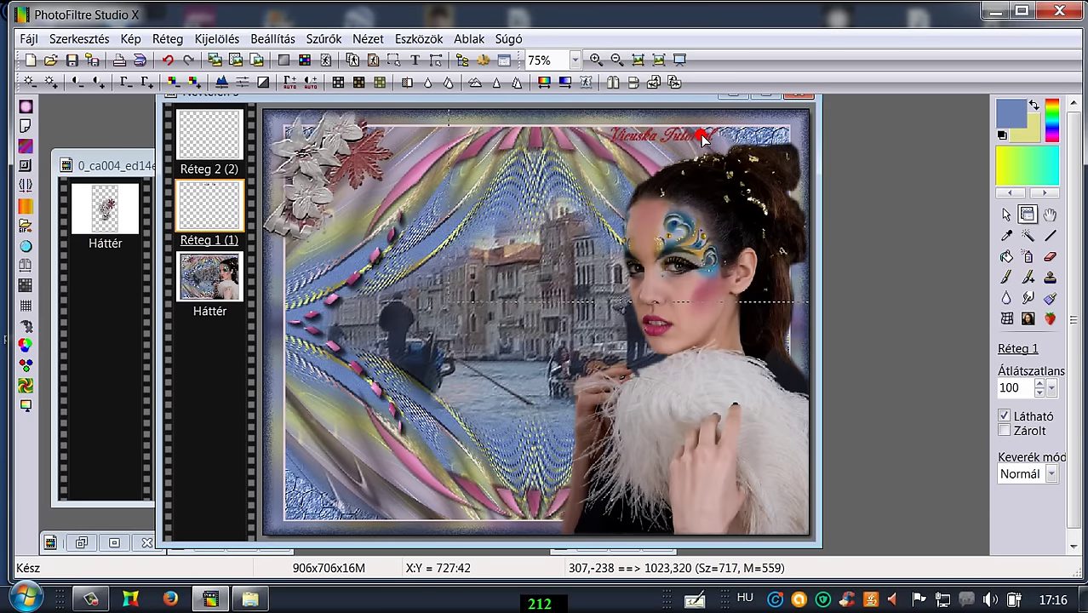
{"action": "left_click_drag", "start_coordinate": [700, 139], "coordinate": [700, 139]}
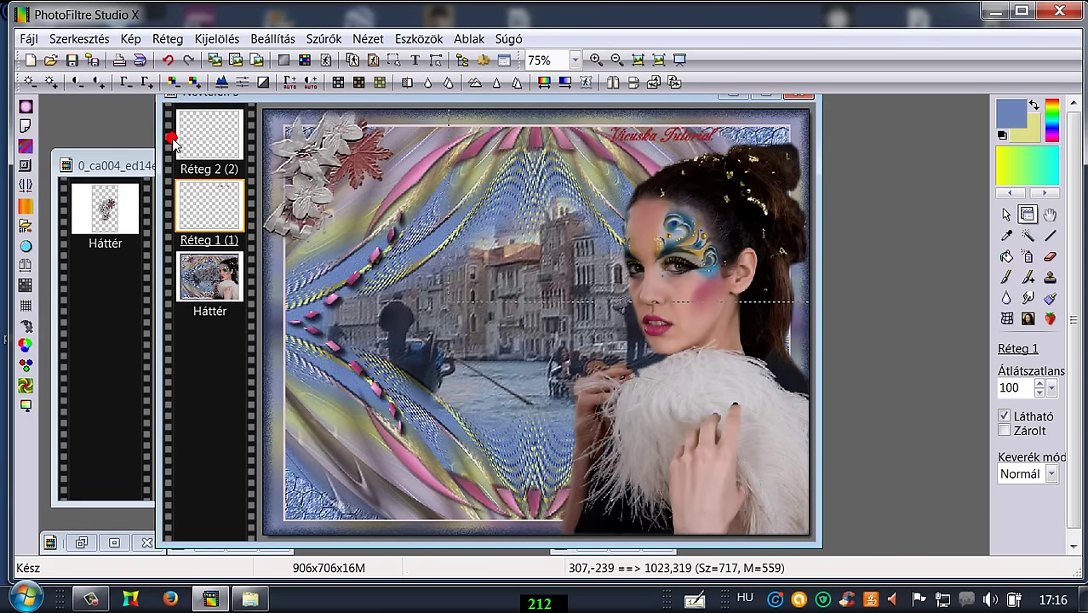
{"action": "left_click", "coordinate": [213, 128]}
{"action": "right_click", "coordinate": [212, 127]}
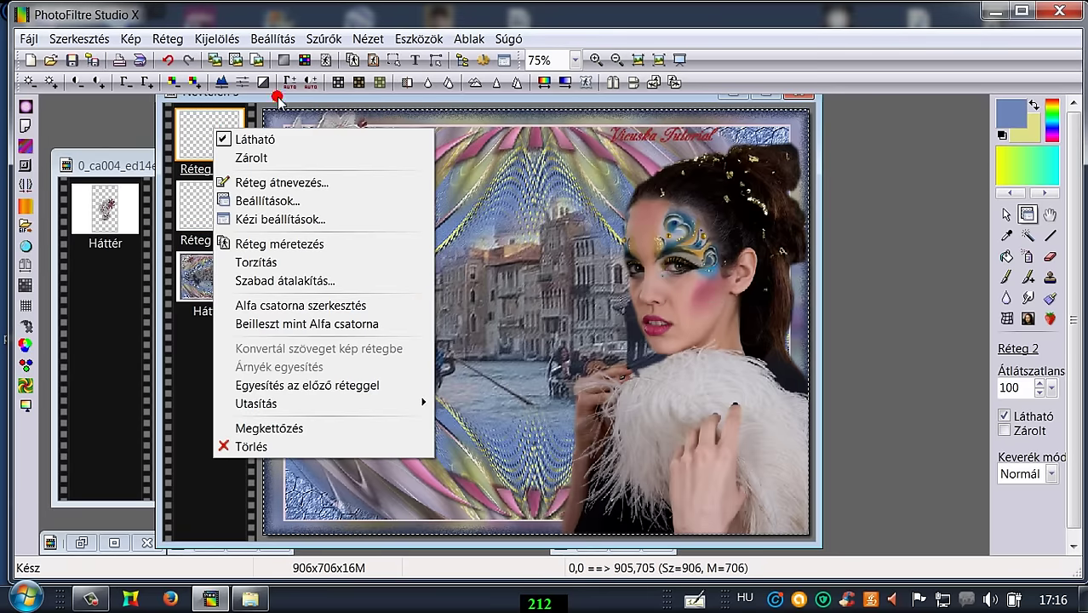
{"action": "key", "text": "Escape"}
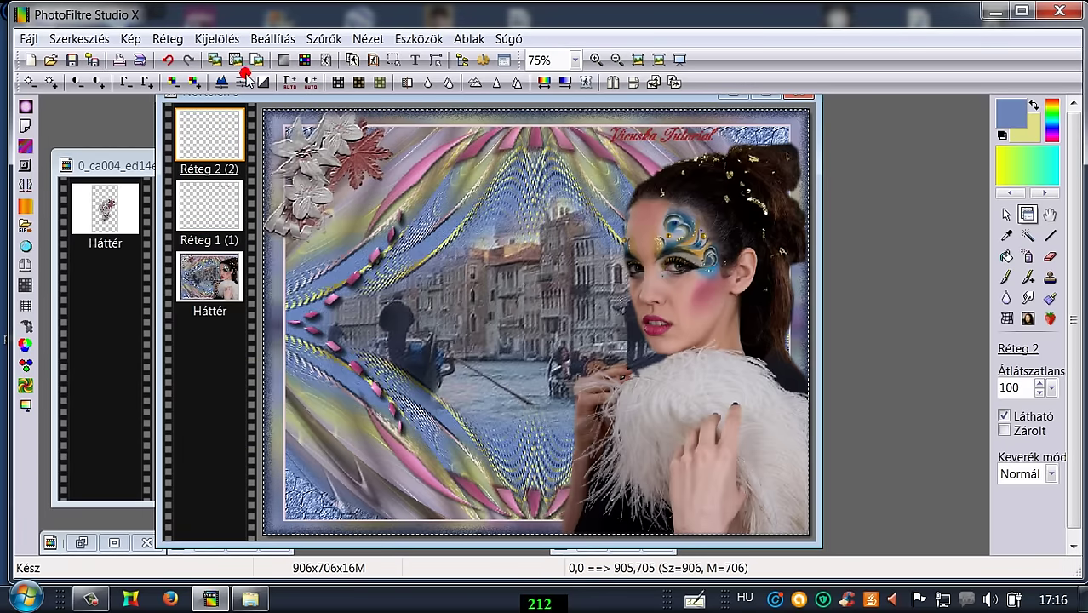
- Duplicate the signature layer and merge the copy with the layer below it
{"action": "left_click", "coordinate": [213, 194]}
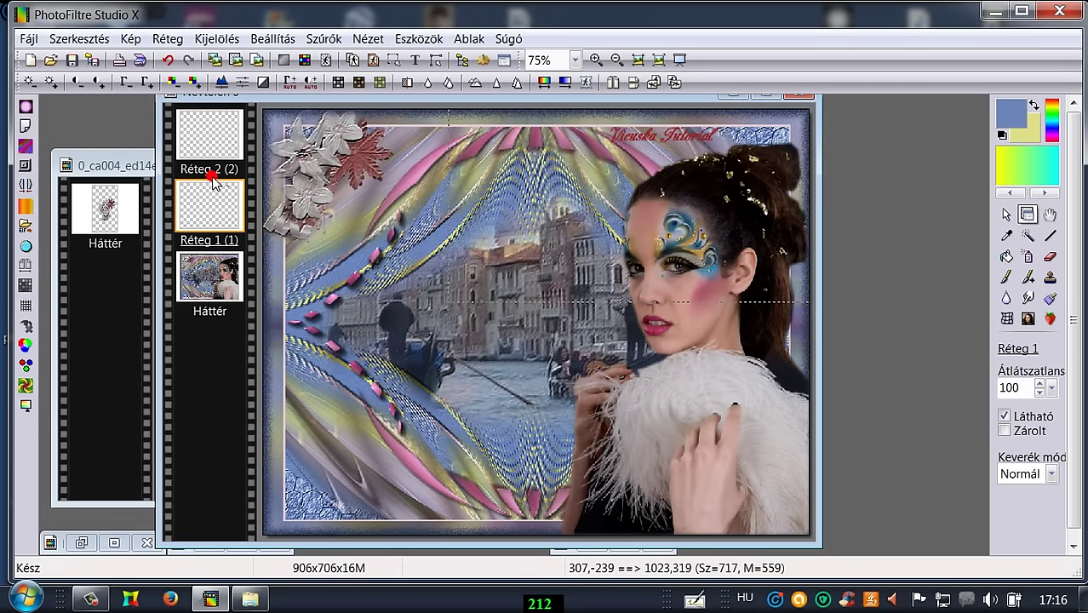
{"action": "left_click", "coordinate": [167, 39]}
{"action": "left_click", "coordinate": [202, 78]}
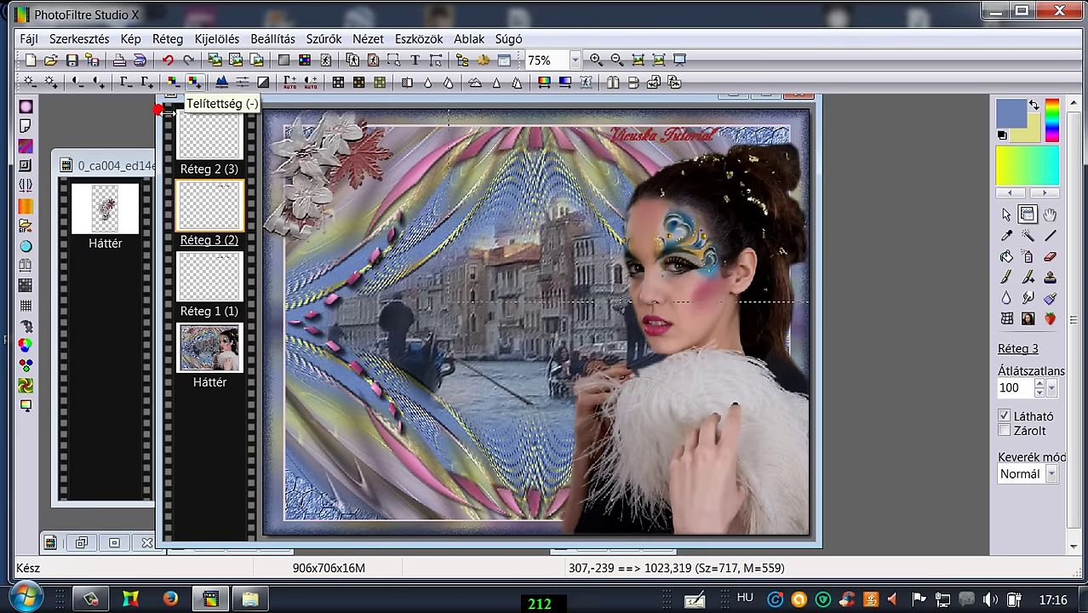
{"action": "right_click", "coordinate": [201, 210]}
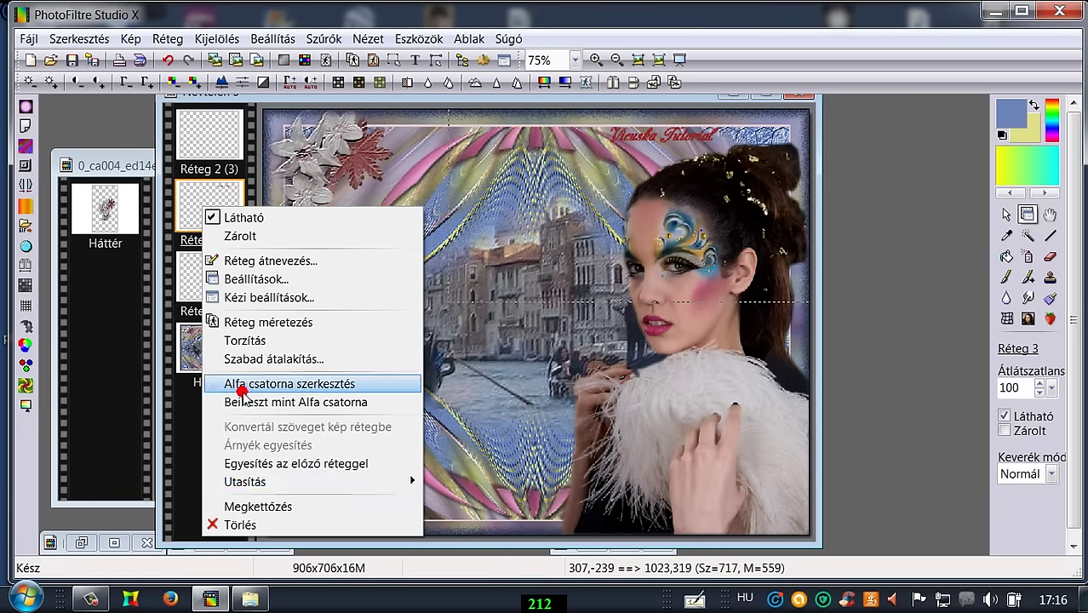
{"action": "left_click", "coordinate": [238, 463]}
- Try the standard emboss filter on the signature layer
{"action": "left_click", "coordinate": [328, 38]}
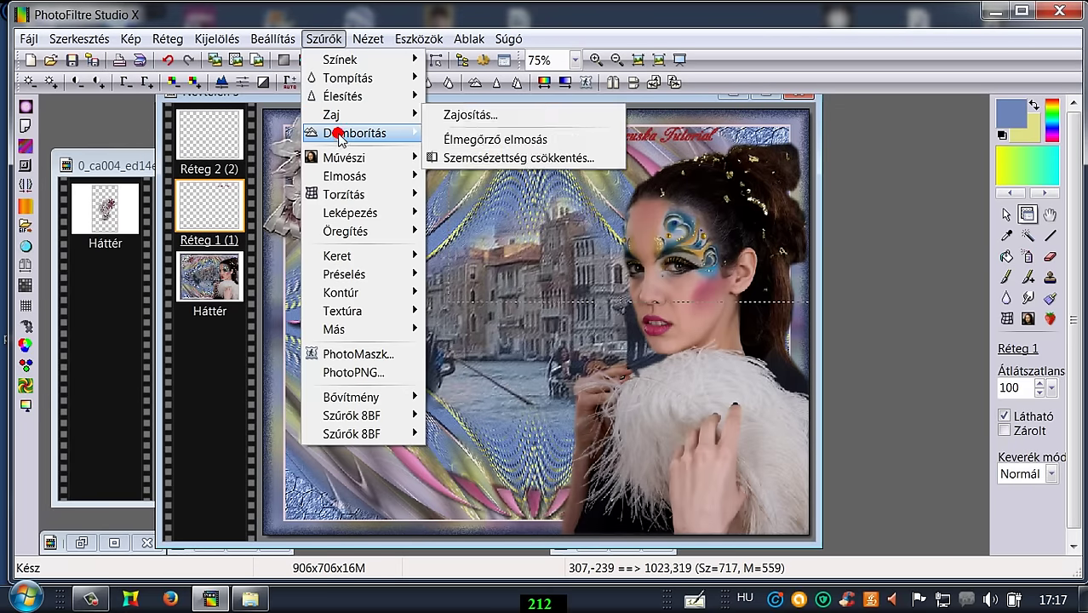
{"action": "mouse_move", "coordinate": [410, 133]}
{"action": "left_click", "coordinate": [474, 151]}
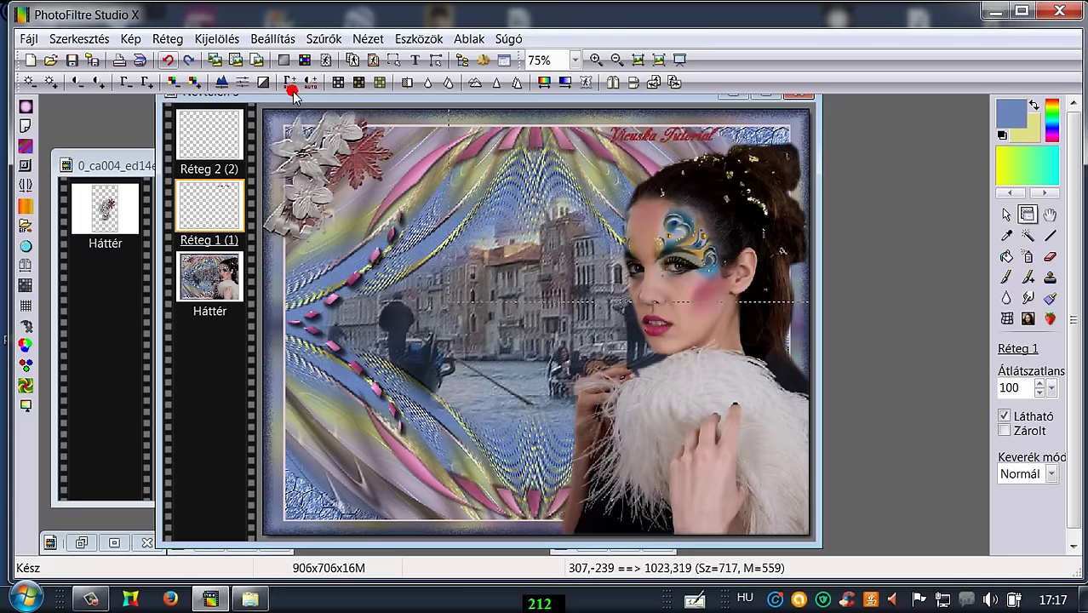
- Apply the moderate emboss filter twice to the signature layer
{"action": "left_click", "coordinate": [322, 39]}
{"action": "mouse_move", "coordinate": [352, 134]}
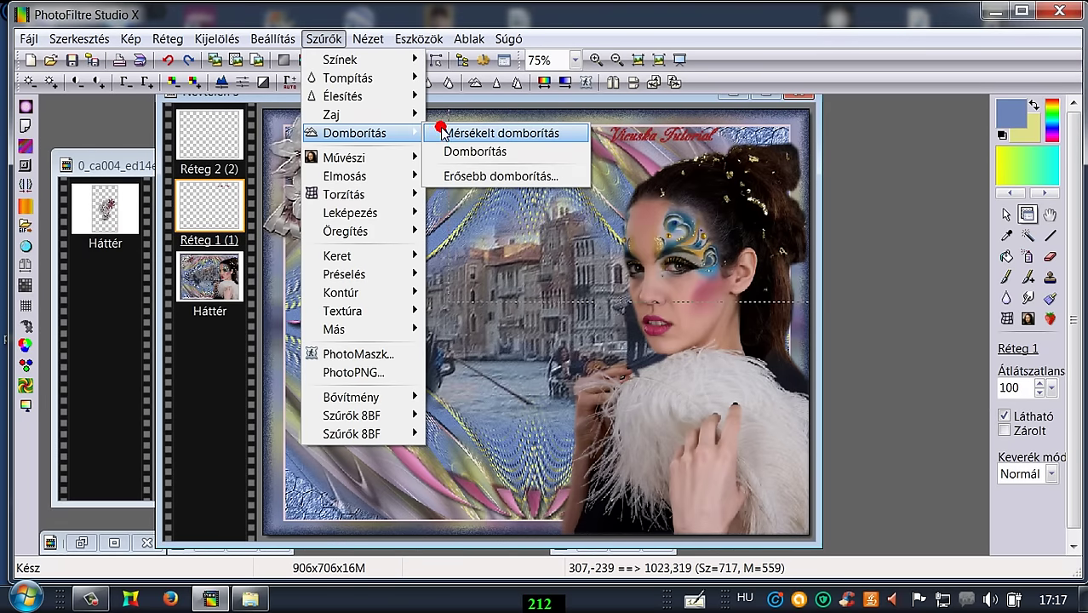
{"action": "left_click", "coordinate": [444, 133]}
{"action": "left_click", "coordinate": [322, 40]}
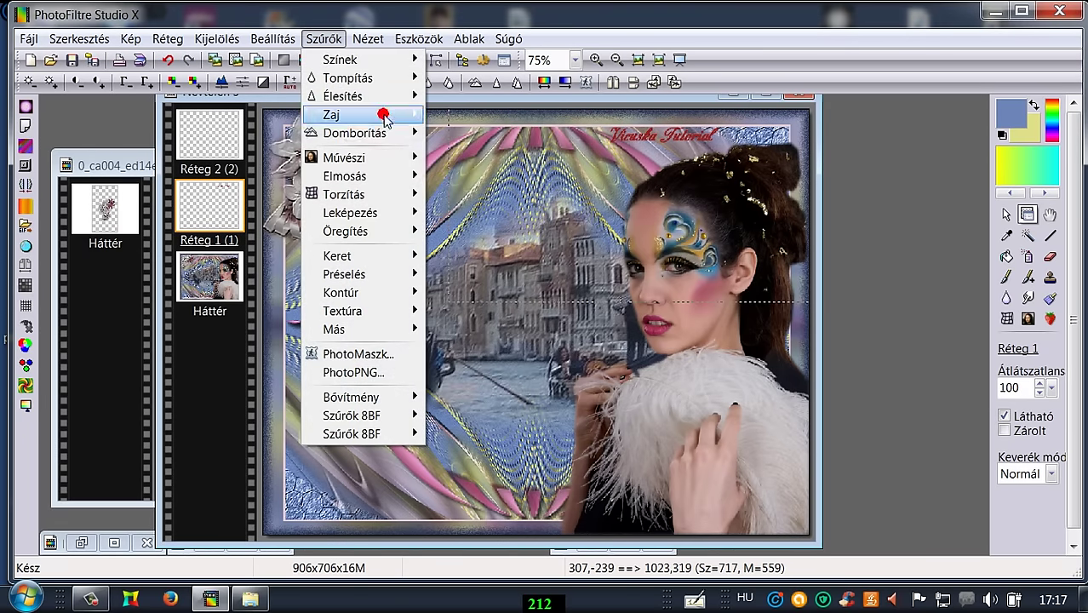
{"action": "mouse_move", "coordinate": [381, 139]}
{"action": "left_click", "coordinate": [438, 132]}
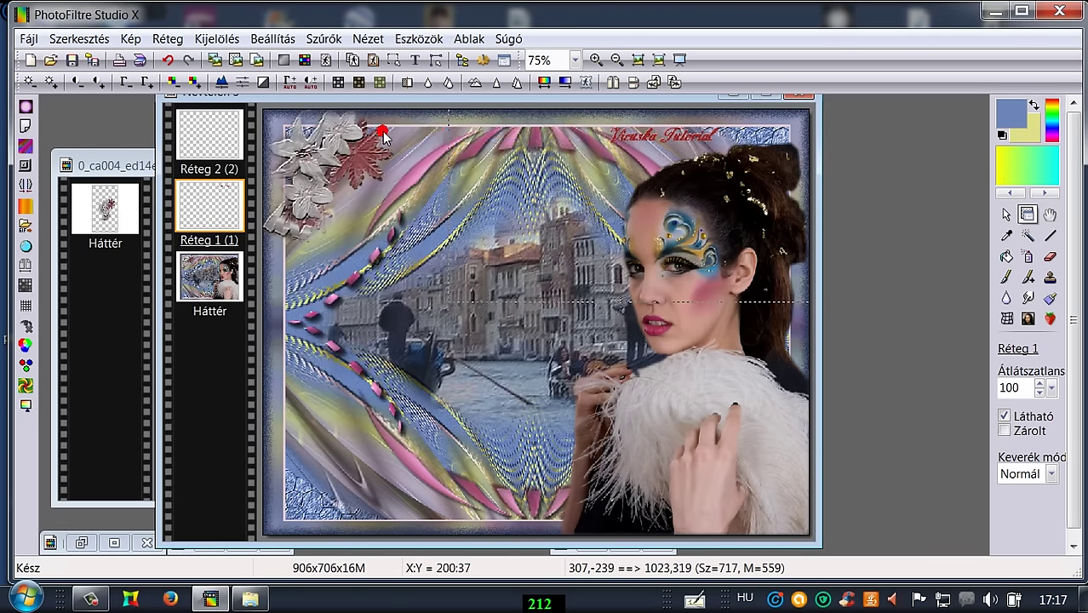
- Delete the empty layer above the signature layer
{"action": "left_click_drag", "start_coordinate": [201, 126], "coordinate": [182, 125]}
{"action": "right_click", "coordinate": [190, 125]}
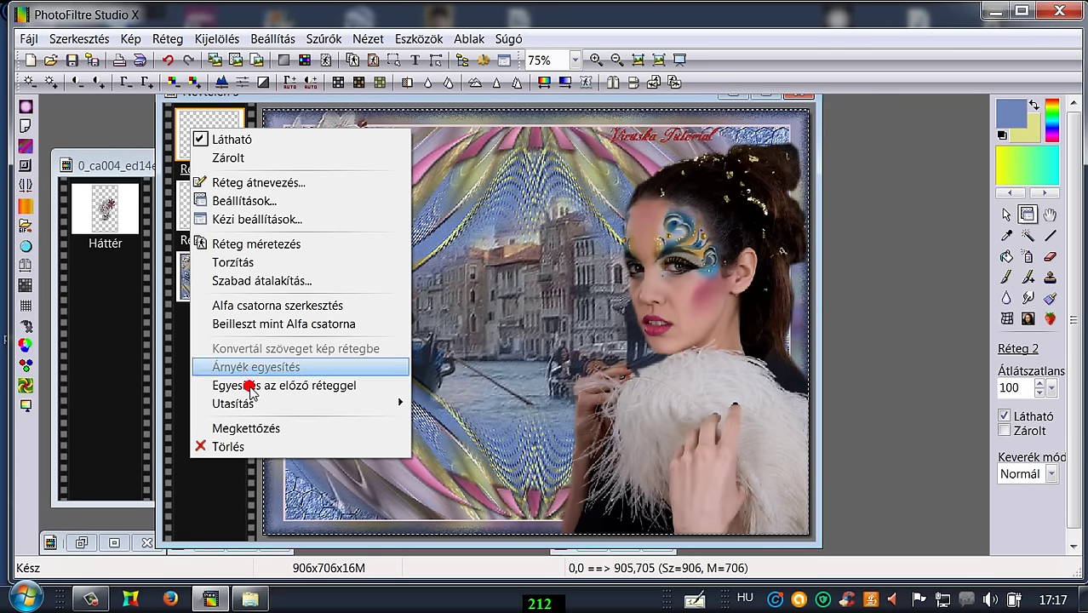
{"action": "left_click", "coordinate": [208, 444]}
- Duplicate the embossed signature layer and move the copy over the buildings in the middle of the picture
{"action": "left_click", "coordinate": [167, 38]}
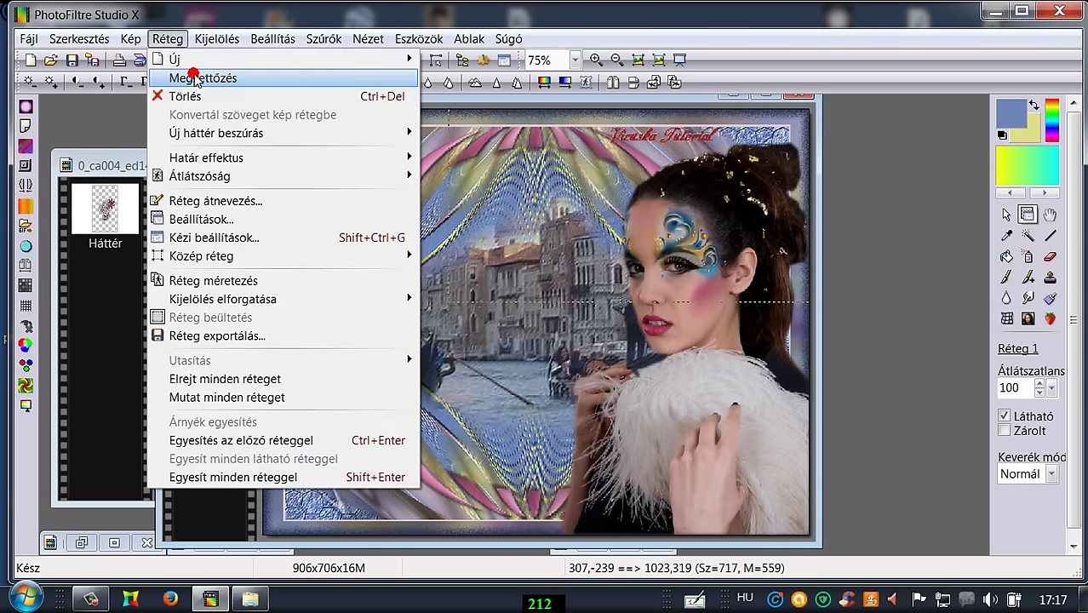
{"action": "left_click", "coordinate": [192, 76]}
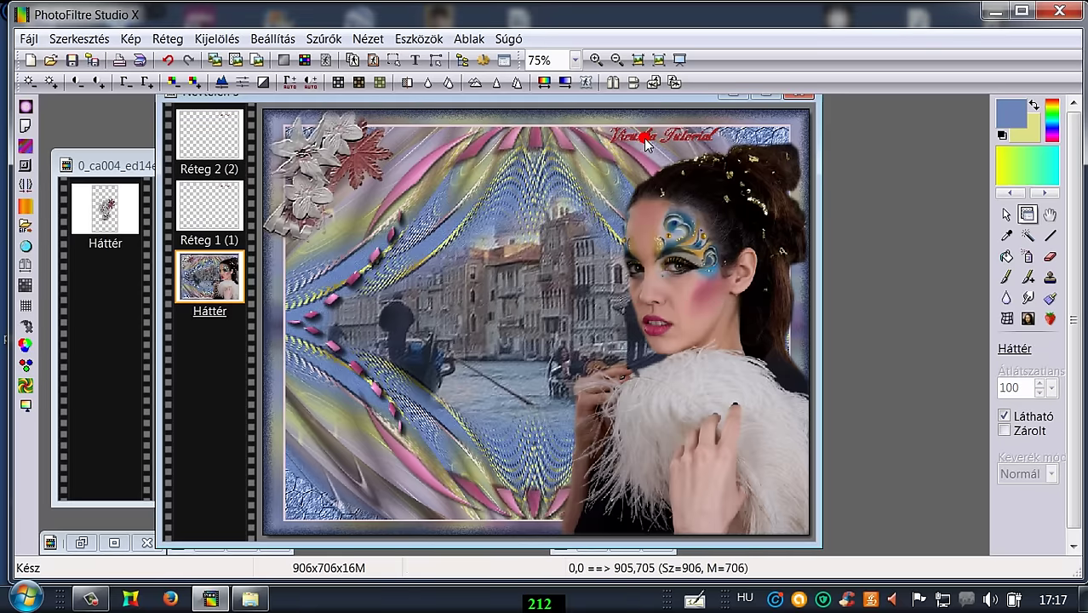
{"action": "mouse_move", "coordinate": [647, 149]}
{"action": "left_mouse_down"}
{"action": "mouse_move", "coordinate": [526, 268]}
{"action": "mouse_move", "coordinate": [451, 400]}
{"action": "mouse_move", "coordinate": [466, 334]}
{"action": "left_mouse_up"}
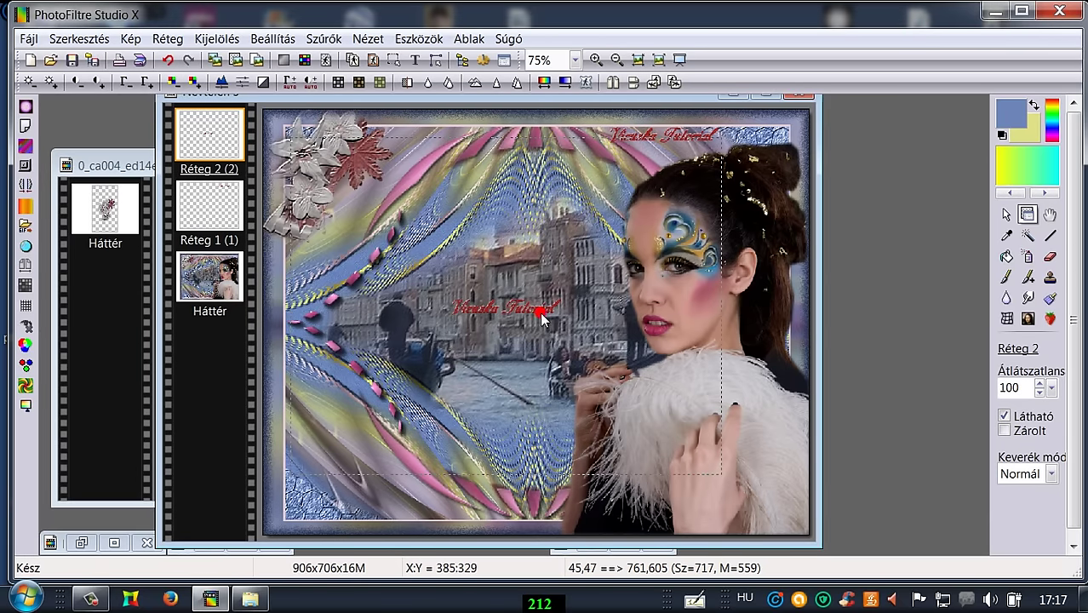
- Erase the word "Tutorial" from the signature copy with the eraser
{"action": "left_click", "coordinate": [1009, 256]}
{"action": "left_click", "coordinate": [1050, 256]}
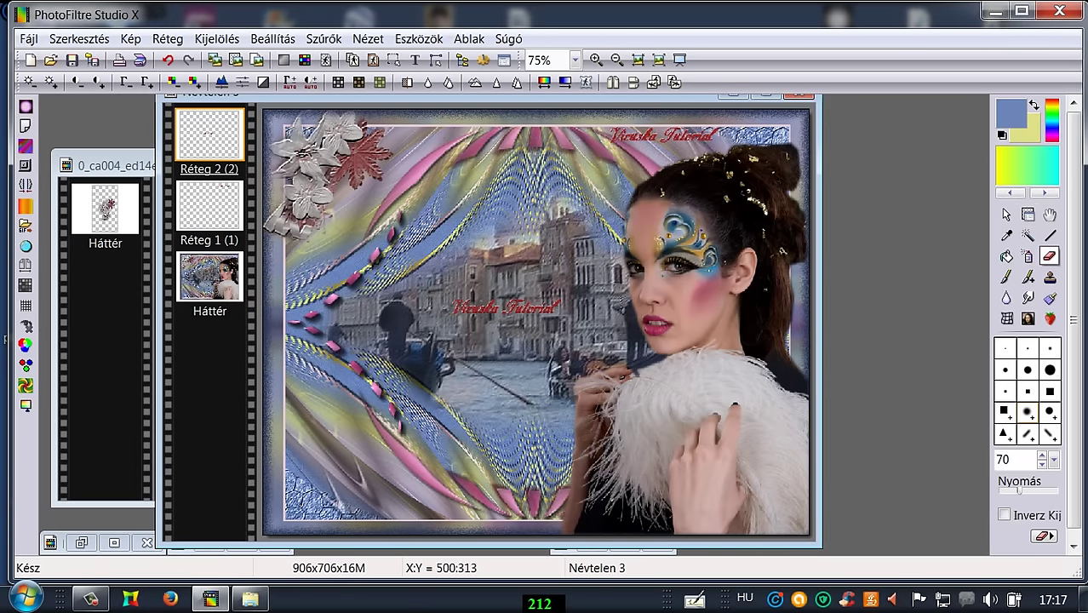
{"action": "mouse_move", "coordinate": [550, 309]}
{"action": "left_mouse_down"}
{"action": "mouse_move", "coordinate": [536, 276]}
{"action": "mouse_move", "coordinate": [519, 333]}
{"action": "mouse_move", "coordinate": [518, 317]}
{"action": "left_mouse_up"}
- Move the remaining signature word down to the inner frame's lower edge, left of the picture's centre
{"action": "left_click", "coordinate": [1028, 213]}
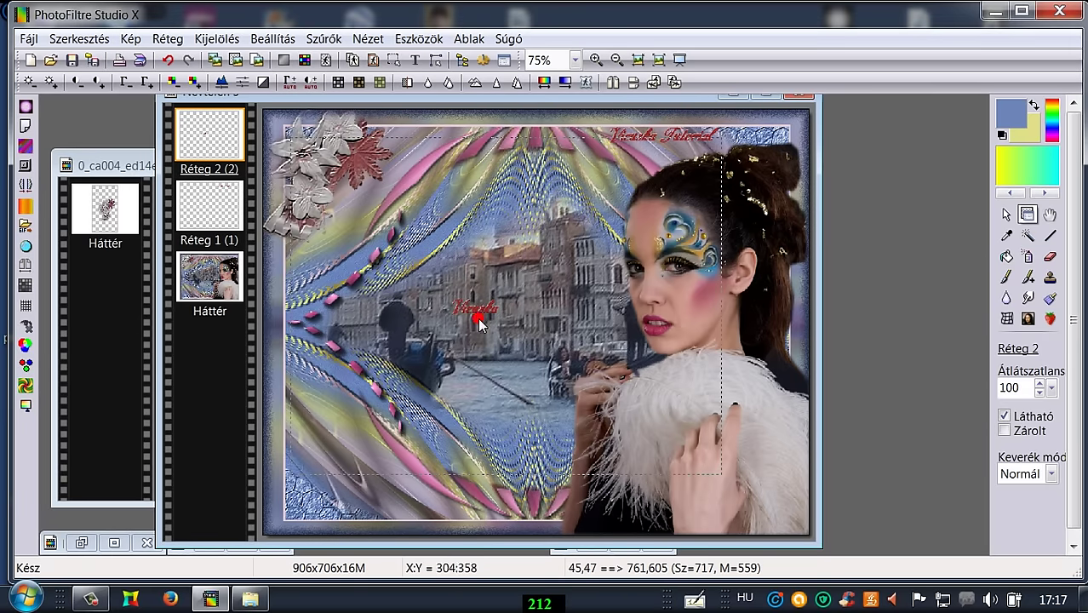
{"action": "left_click_drag", "start_coordinate": [475, 315], "coordinate": [426, 509]}
{"action": "left_click", "coordinate": [428, 508]}
{"action": "left_click", "coordinate": [428, 507]}
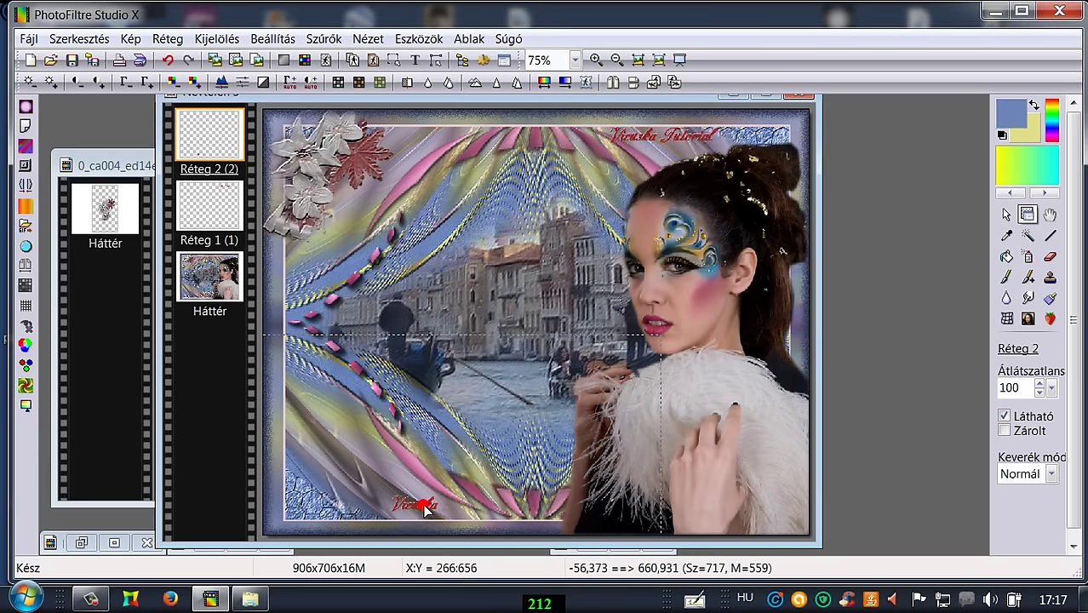
{"action": "left_click_drag", "start_coordinate": [426, 509], "coordinate": [419, 507]}
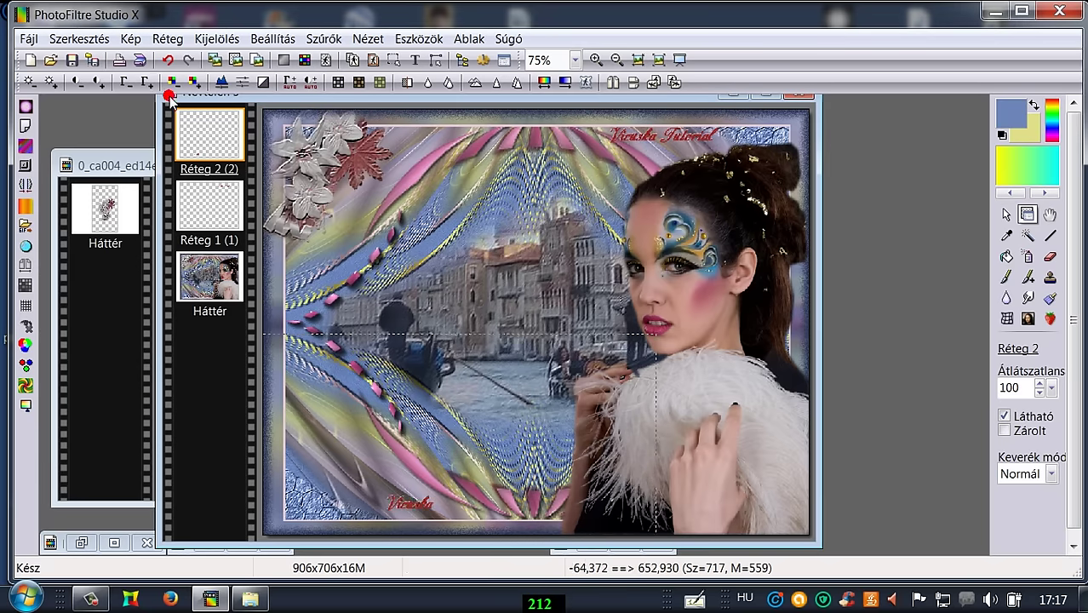
- Merge all layers into the background
{"action": "left_click", "coordinate": [168, 38]}
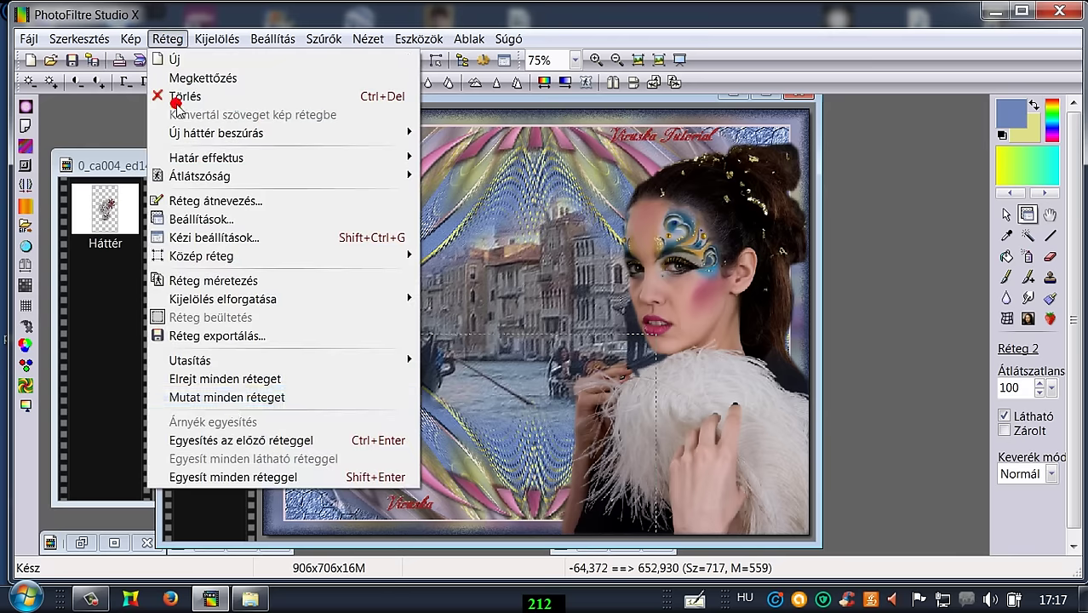
{"action": "left_click", "coordinate": [224, 477]}
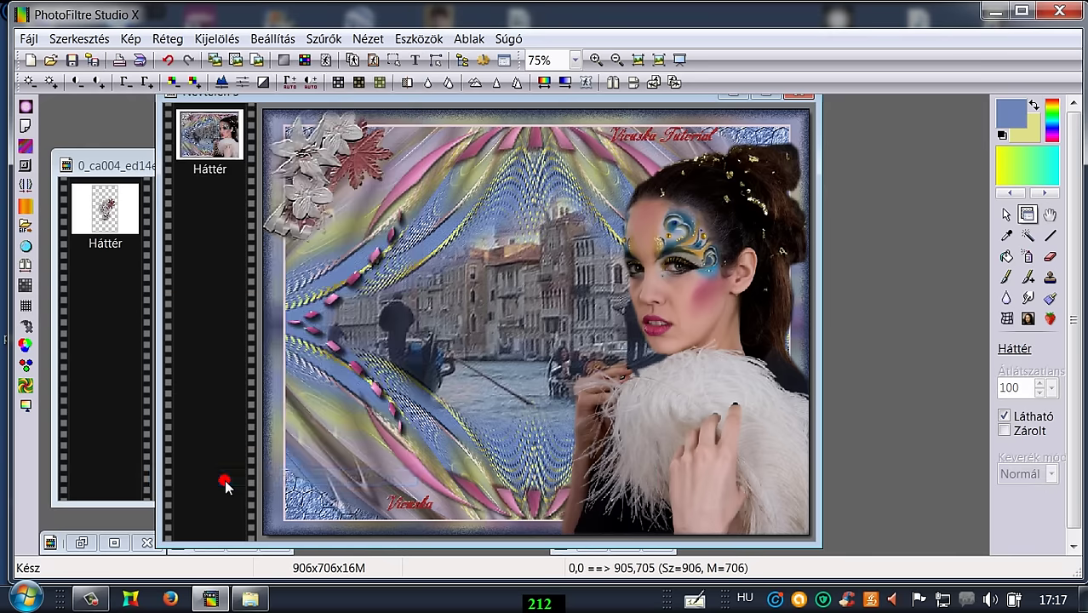
- Minimise the flower source image and shift the composition's window slightly sideways
{"action": "left_click", "coordinate": [113, 168]}
{"action": "left_click", "coordinate": [256, 166]}
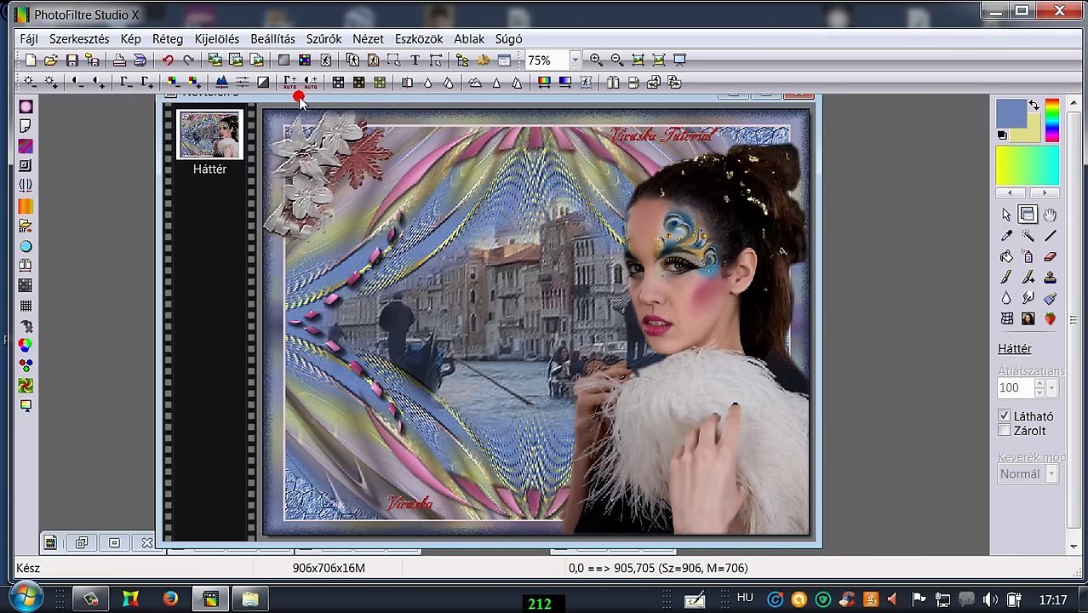
{"action": "left_click_drag", "start_coordinate": [299, 98], "coordinate": [357, 98]}
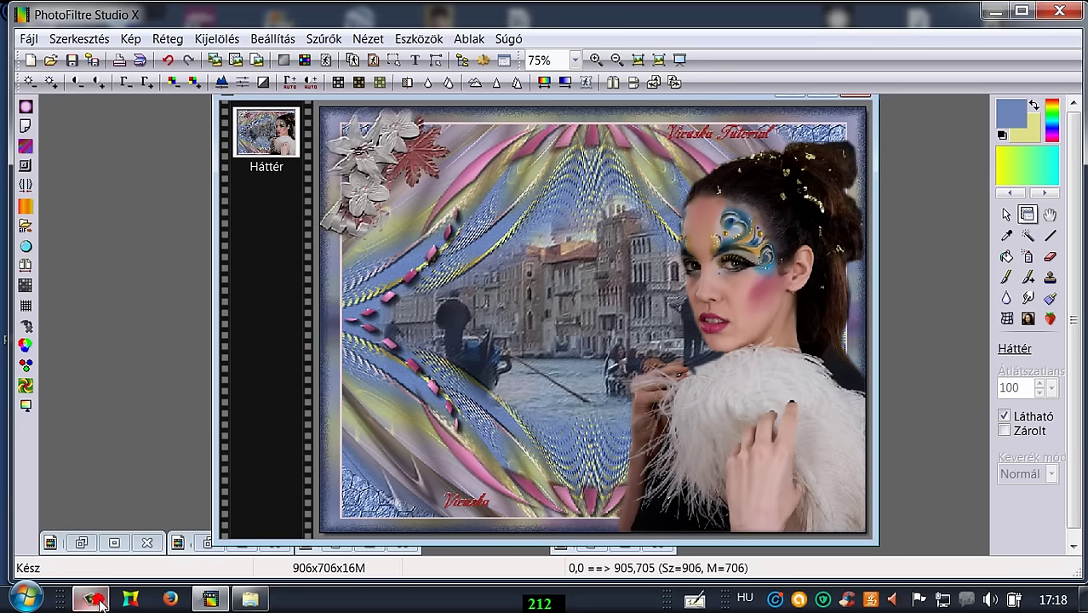
{"action": "mouse_move", "coordinate": [93, 602]}
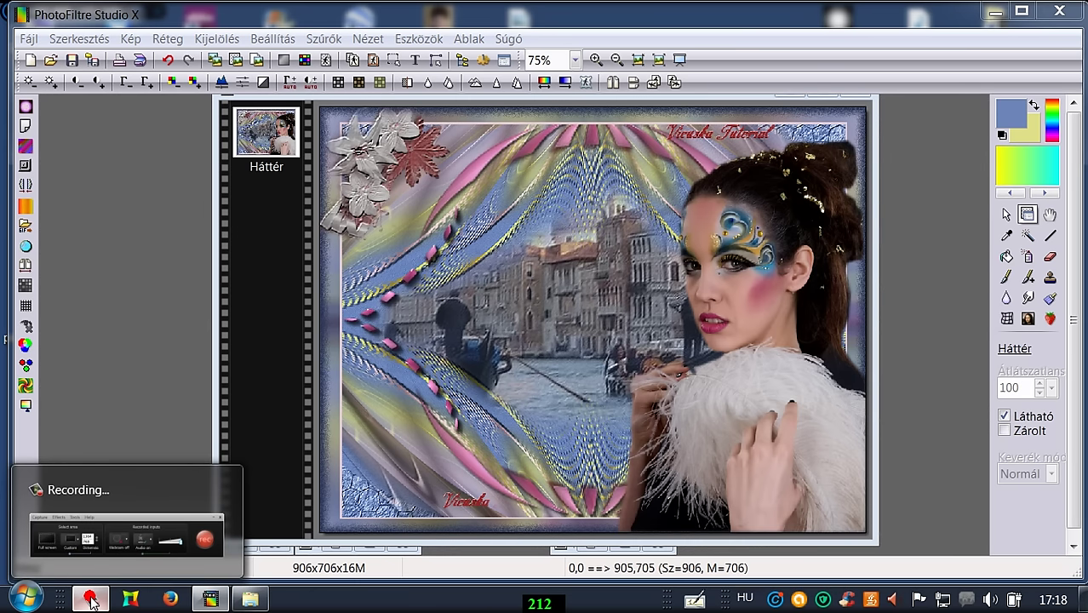
{"action": "left_click", "coordinate": [91, 601]}
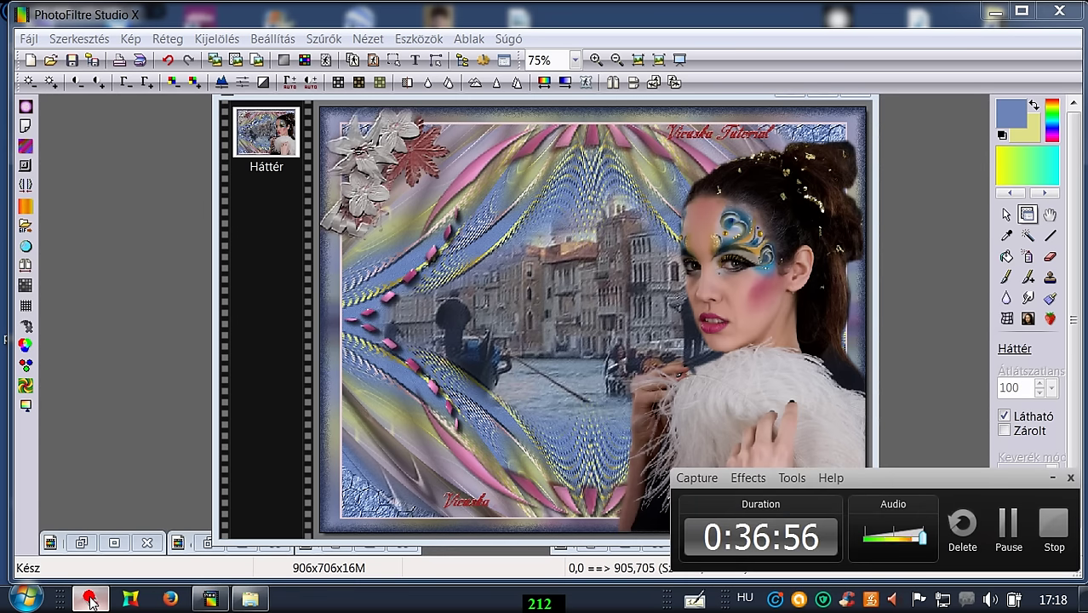
{"action": "left_click", "coordinate": [691, 478]}
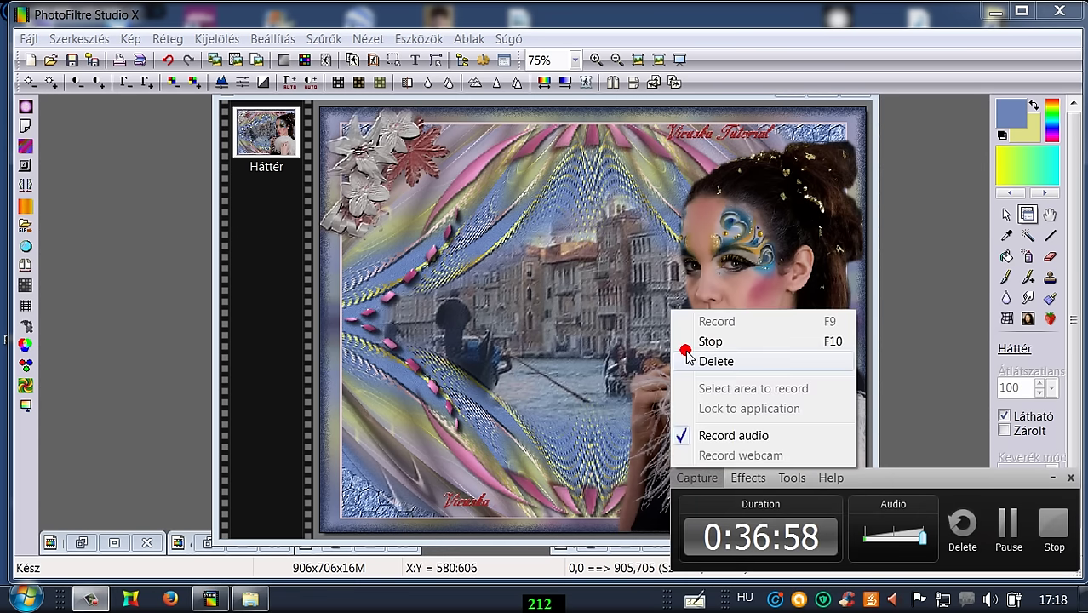